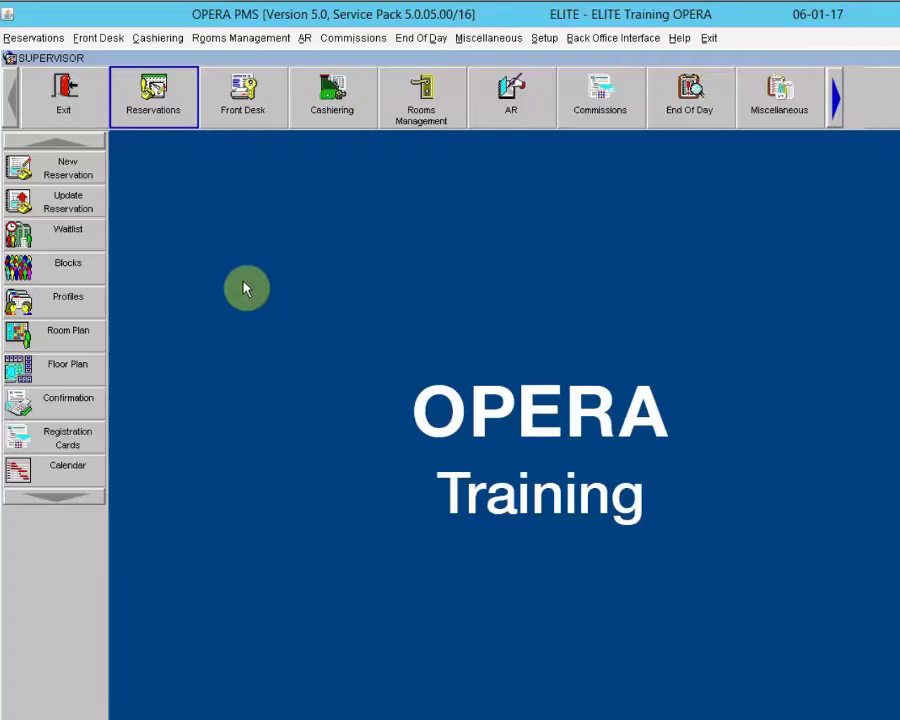
Step: Open the Front Desk Arrivals search, set to arrival dates 06-01-17 to 06-01-17
{"action": "left_click", "coordinate": [245, 110]}
{"action": "left_click", "coordinate": [238, 80]}
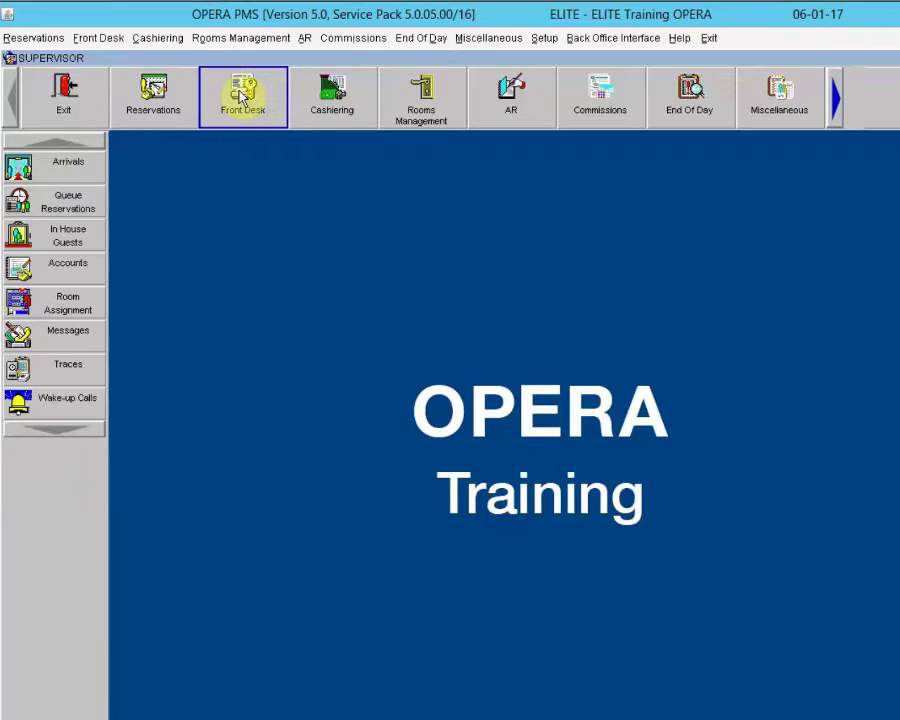
{"action": "left_click", "coordinate": [20, 168]}
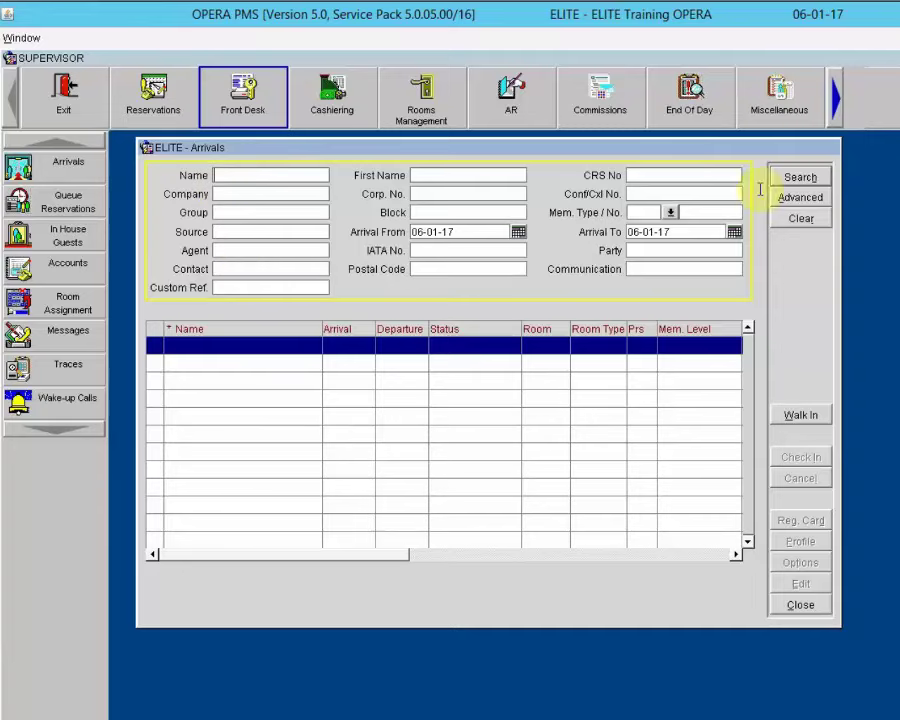
Step: Search and scroll through the 06-01-17 arrivals list, then close the Arrivals window
{"action": "left_click", "coordinate": [799, 178]}
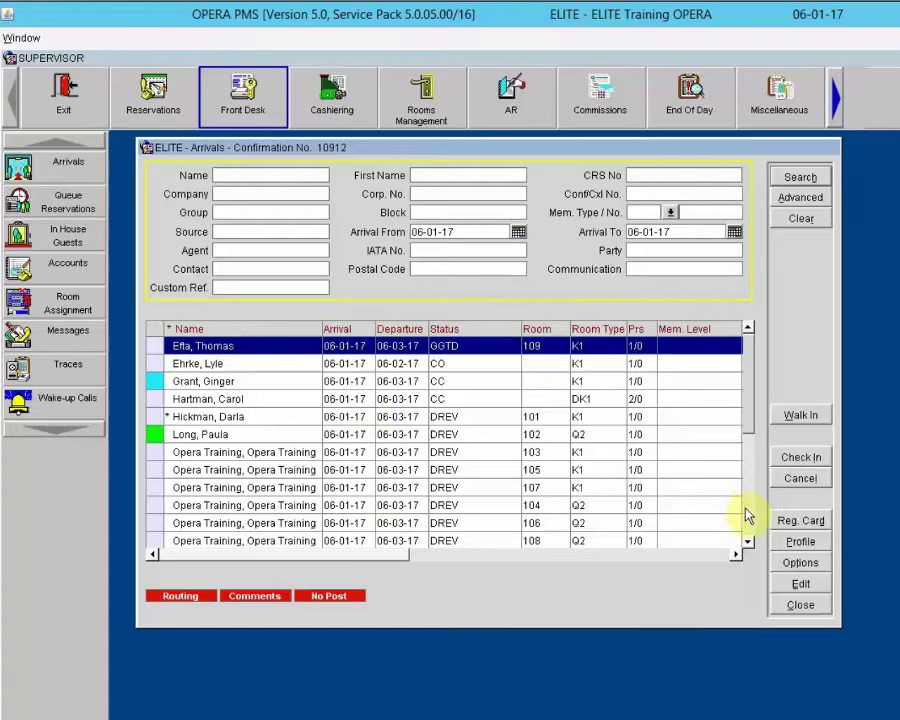
{"action": "scroll", "coordinate": [745, 515], "scroll_direction": "down", "scroll_amount": 3}
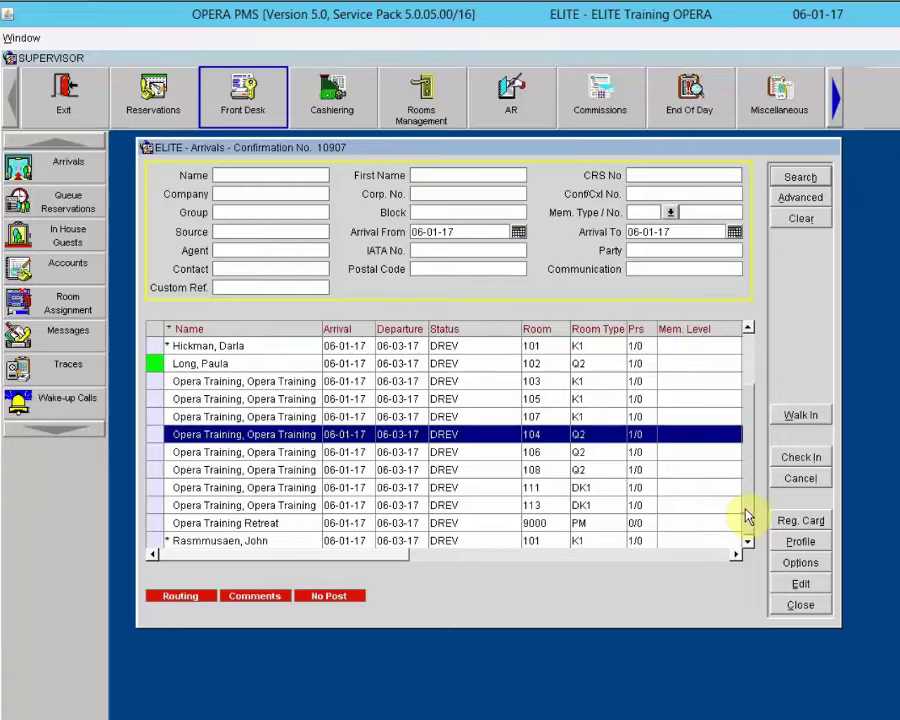
{"action": "left_click", "coordinate": [800, 606]}
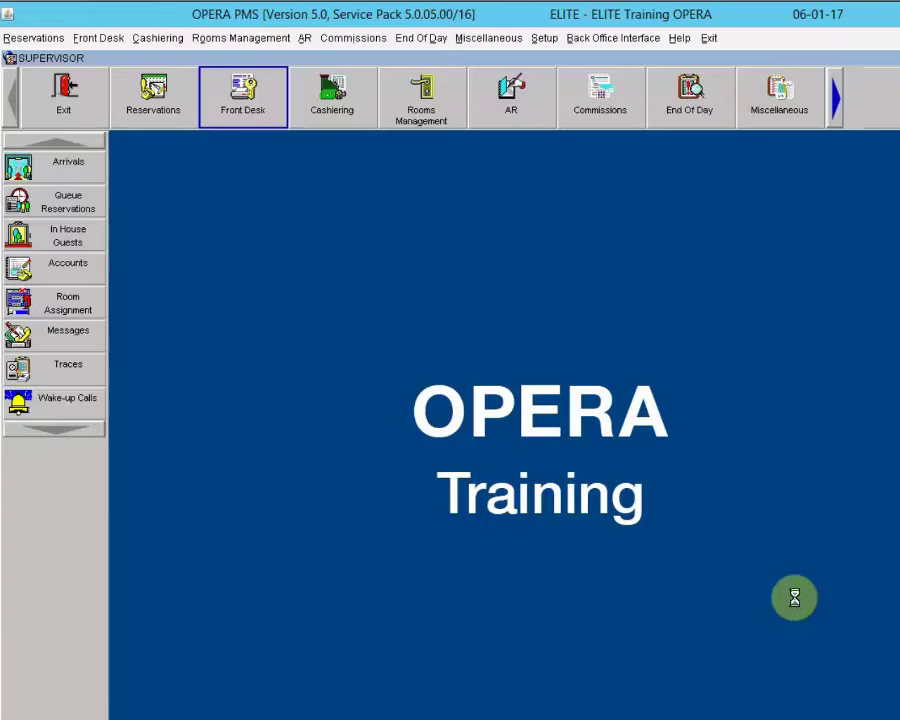
Step: Load House Status for 06-01-17 with Ctrl+H: 120 rooms, 14 arrivals, 120 dirty vacant
{"action": "key", "text": "ctrl+h"}
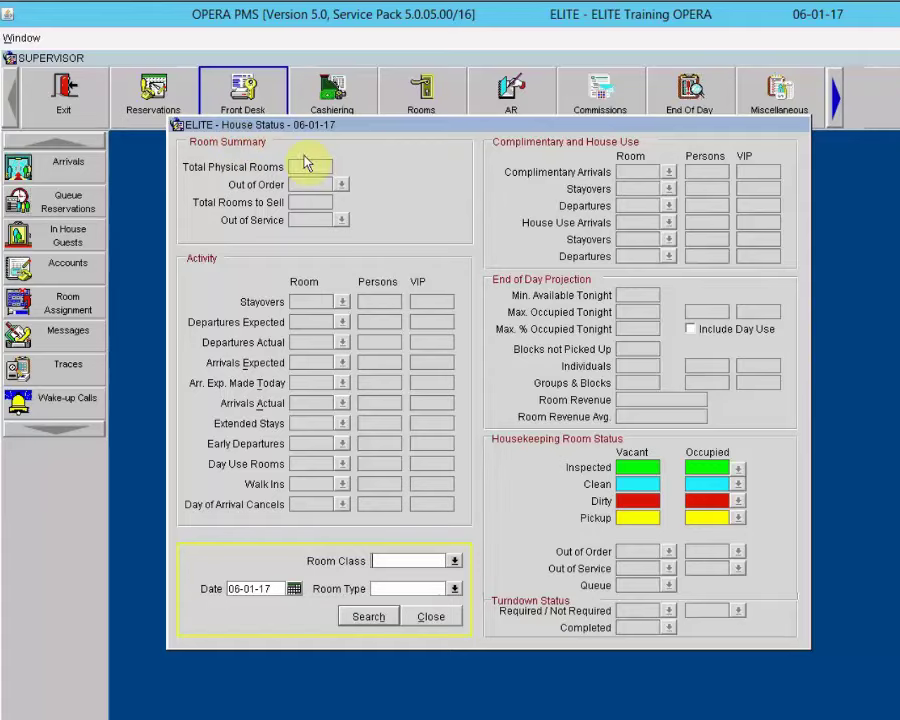
{"action": "left_click_drag", "start_coordinate": [417, 132], "coordinate": [447, 154]}
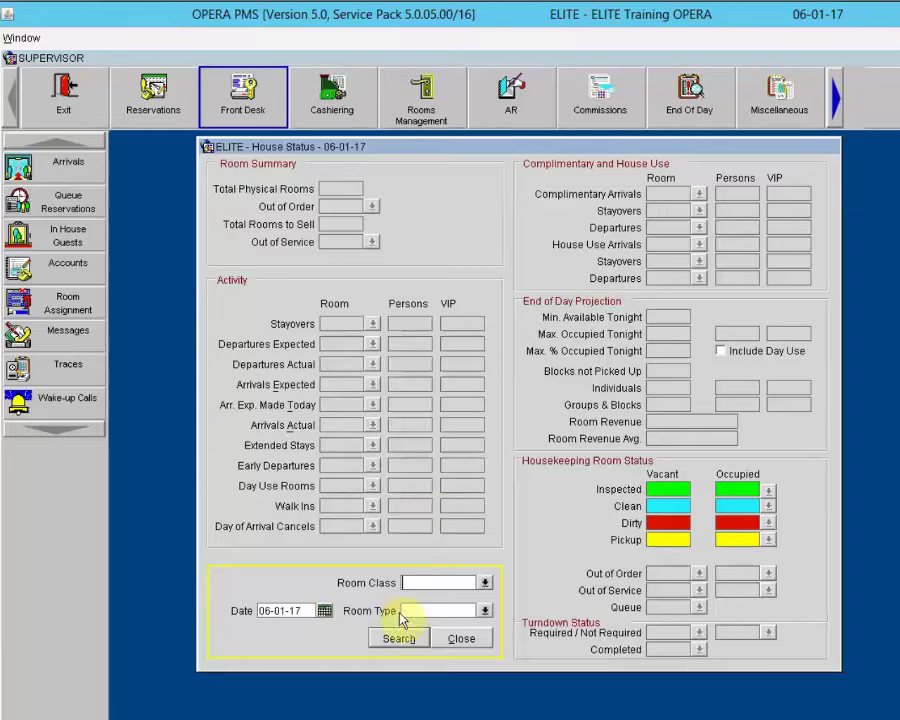
{"action": "left_click", "coordinate": [398, 639]}
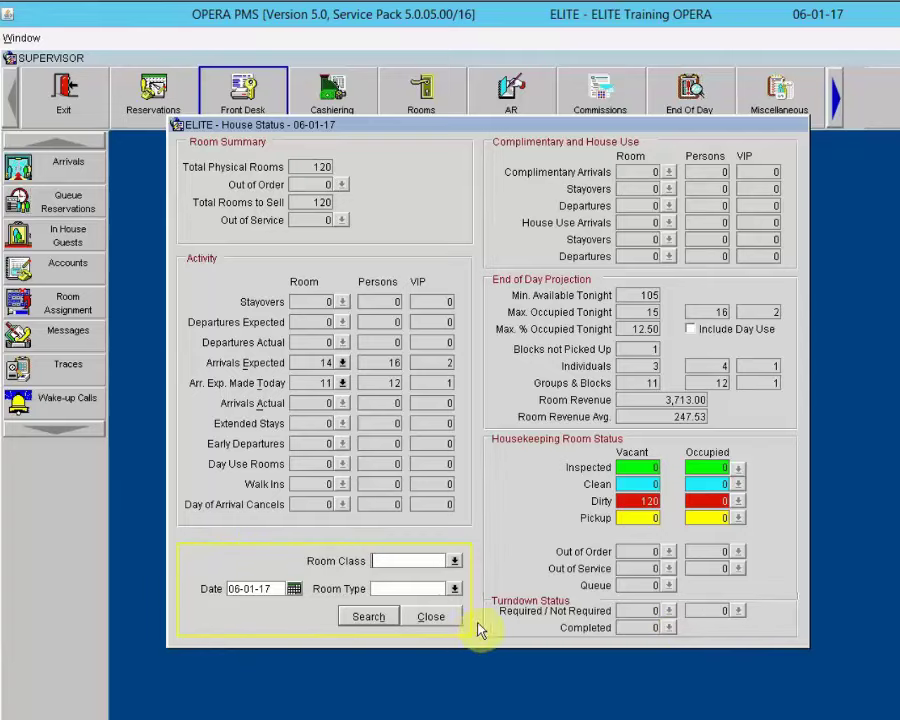
Step: Browse the Room Class and Room Type lists, then close House Status
{"action": "left_click", "coordinate": [453, 563]}
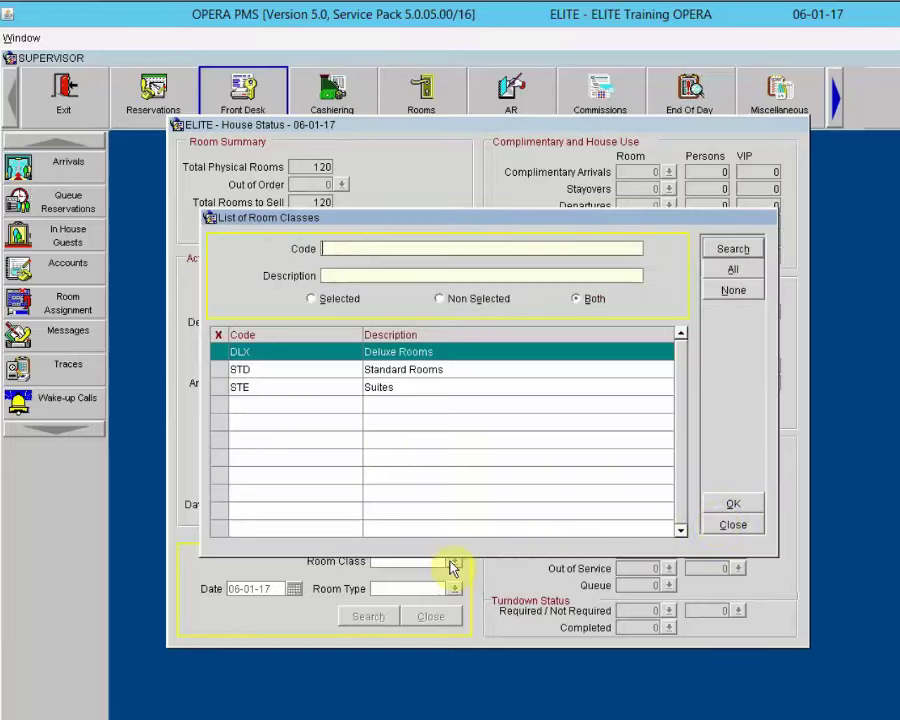
{"action": "left_click", "coordinate": [717, 526]}
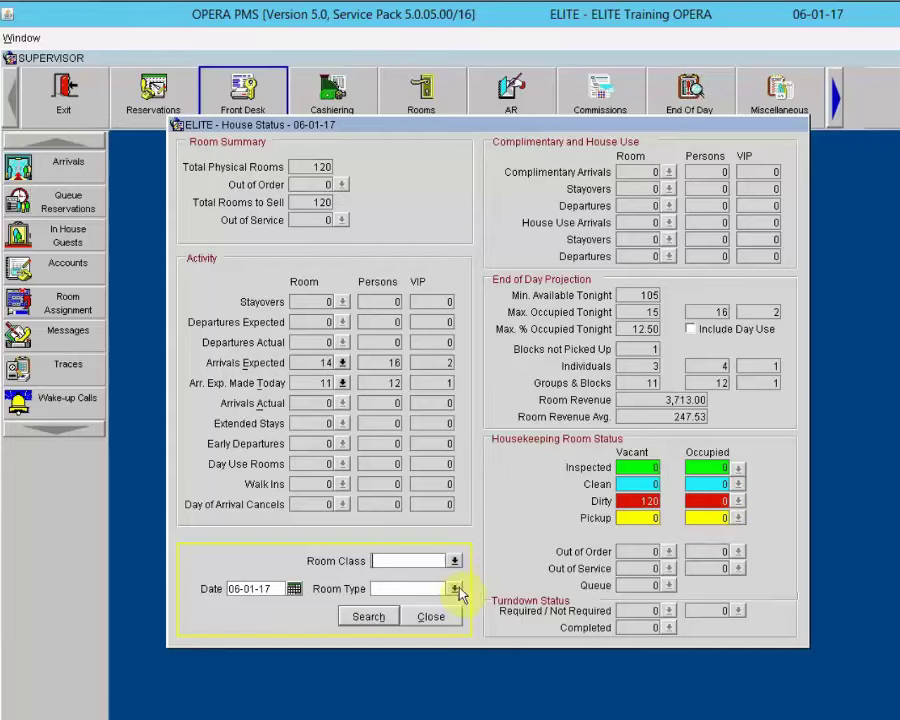
{"action": "left_click", "coordinate": [455, 589]}
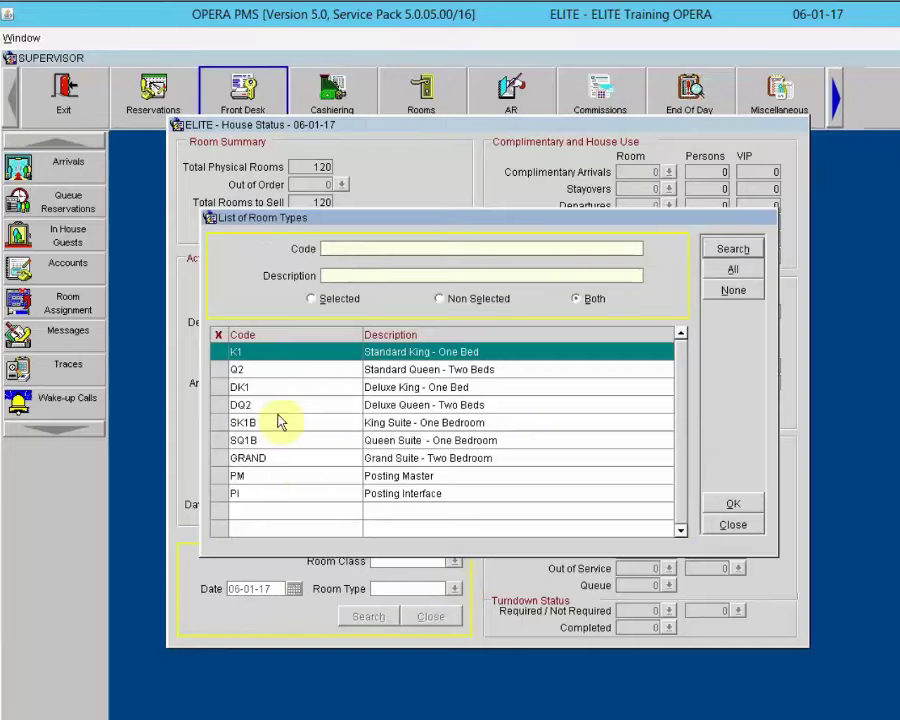
{"action": "left_click", "coordinate": [720, 528]}
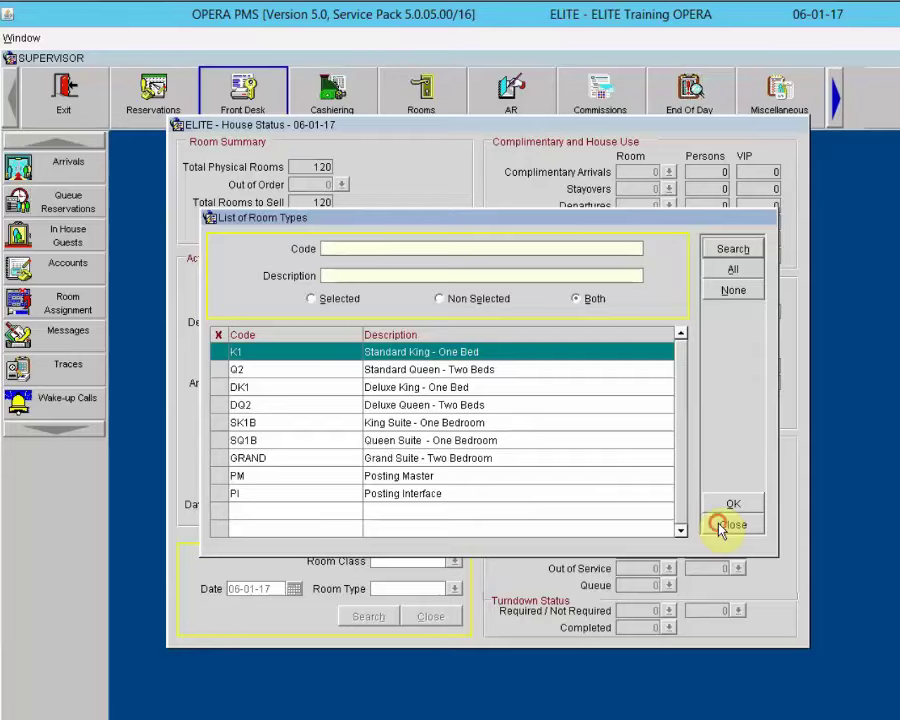
{"action": "left_click", "coordinate": [278, 588]}
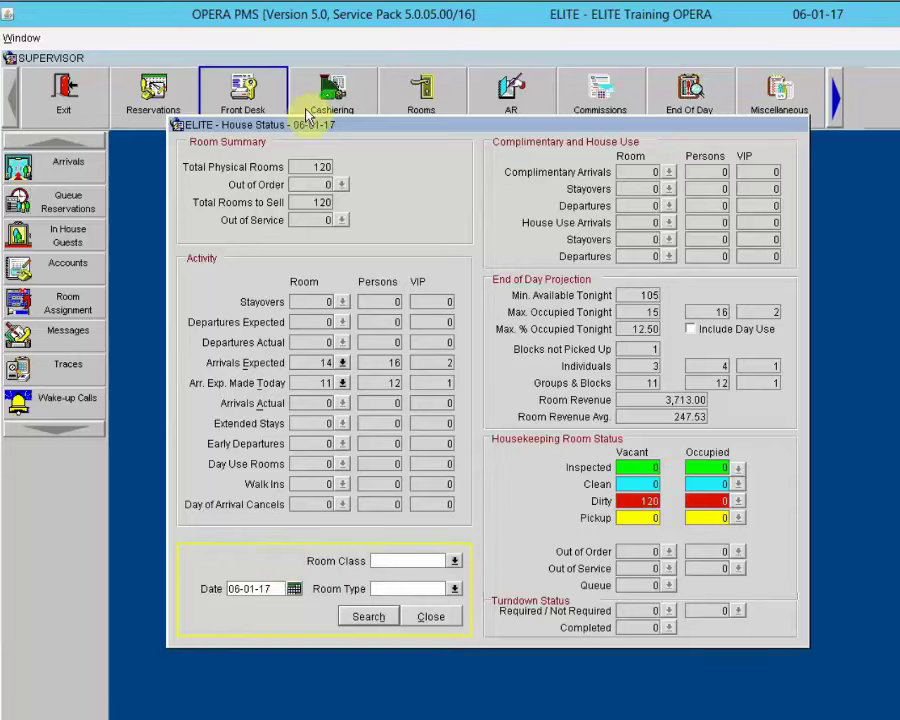
{"action": "left_click", "coordinate": [430, 617]}
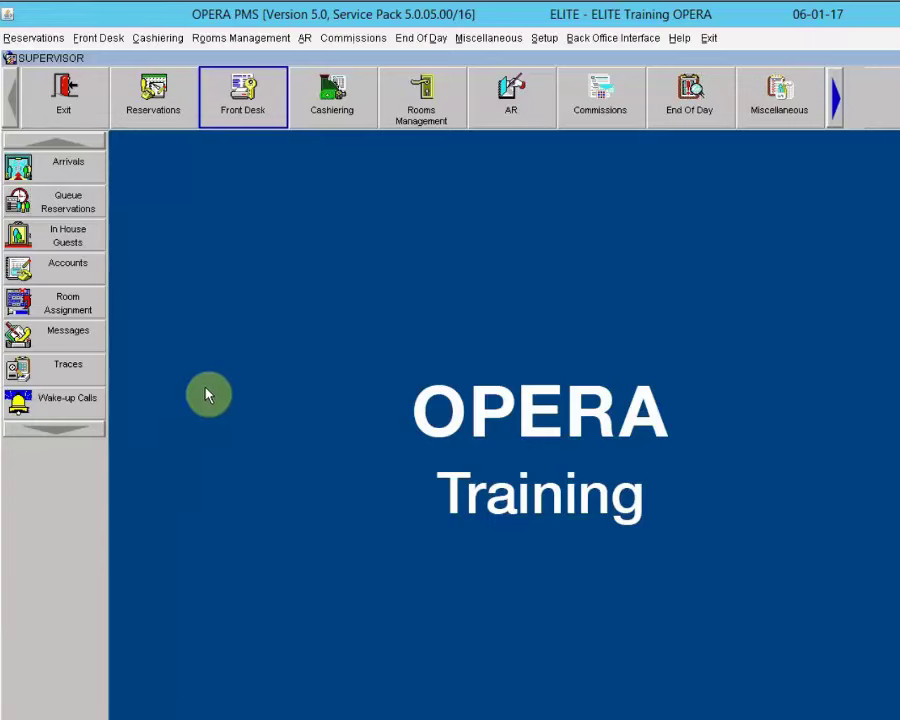
Step: Launch Room Assignment for 06-01-17 arrivals from the Front Desk menu via Alt+F
{"action": "left_click", "coordinate": [241, 92]}
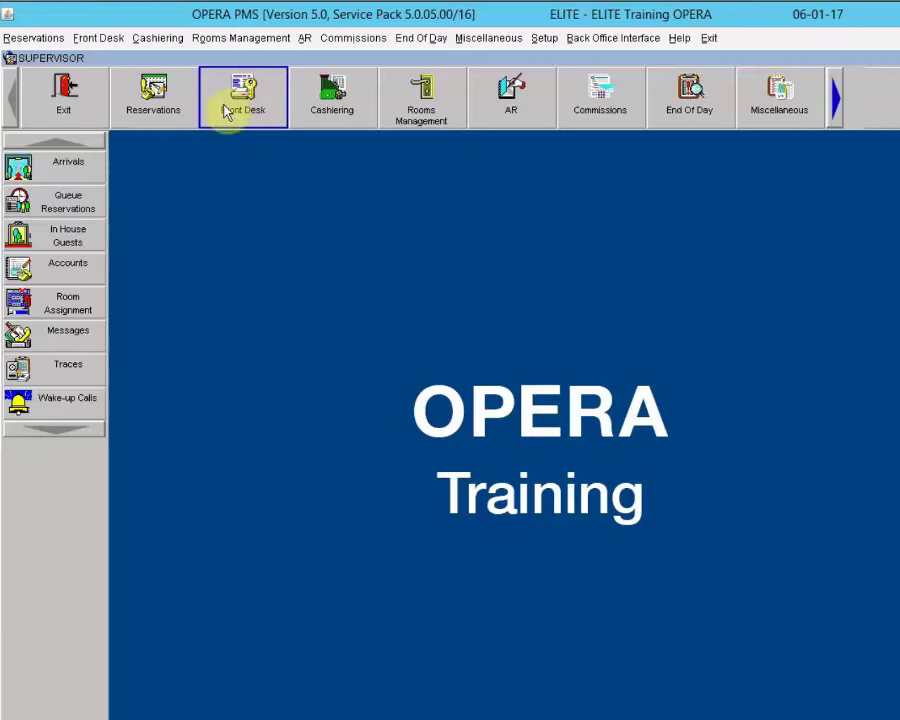
{"action": "left_click", "coordinate": [86, 40]}
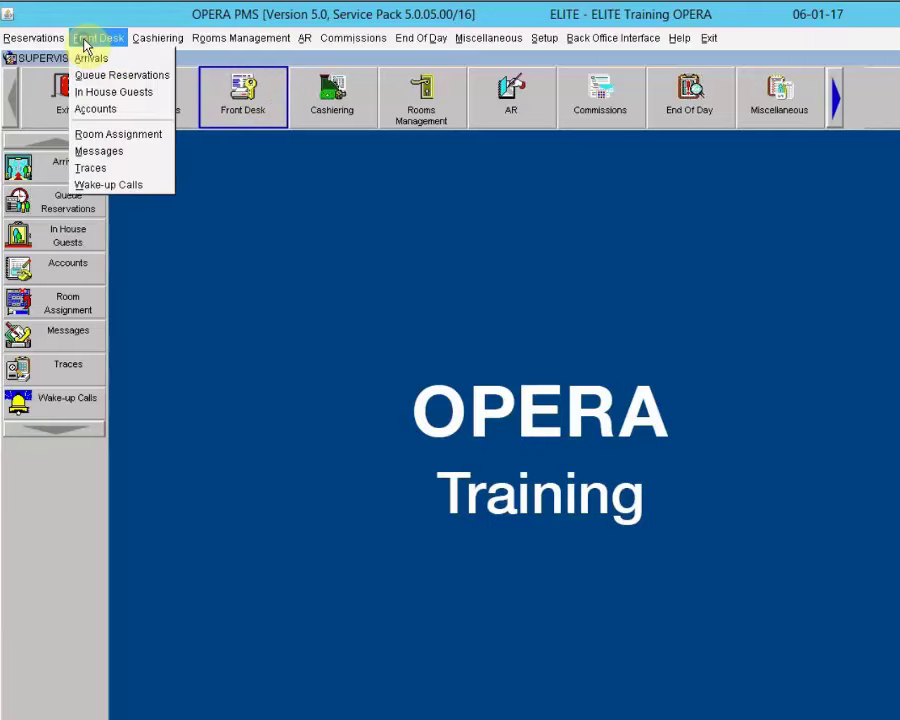
{"action": "left_click", "coordinate": [332, 316]}
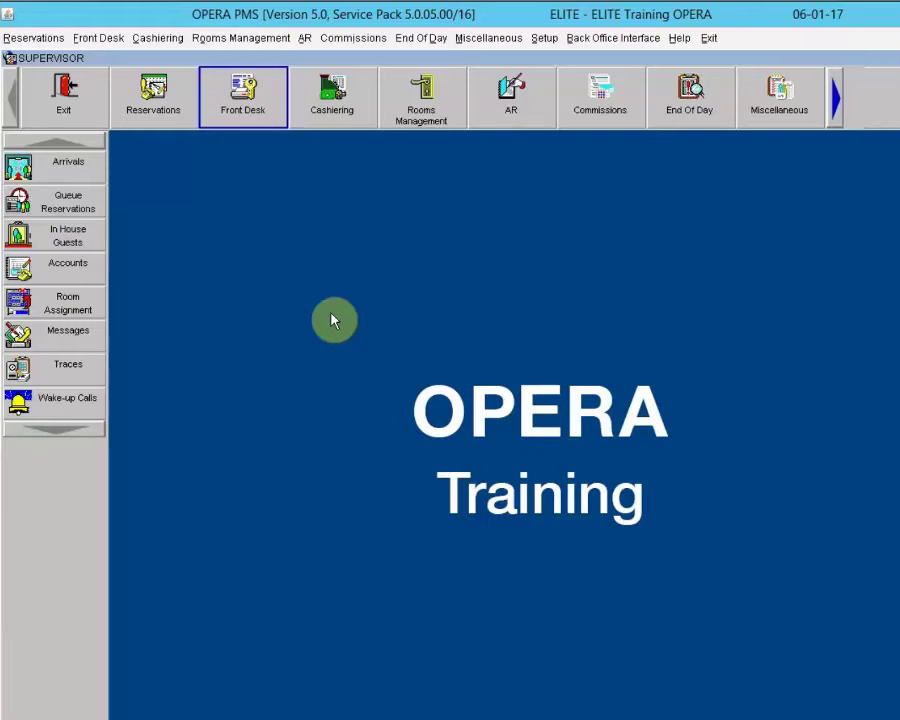
{"action": "key", "text": "alt+f"}
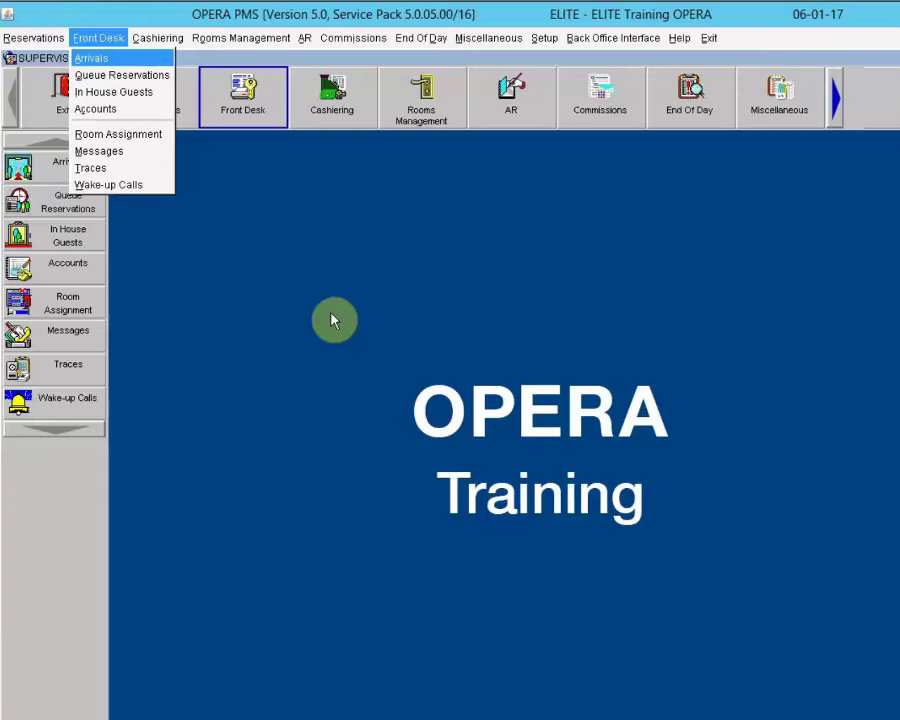
{"action": "key", "text": "Down"}
{"action": "key", "text": "Down"}
{"action": "key", "text": "Down"}
{"action": "key", "text": "Down"}
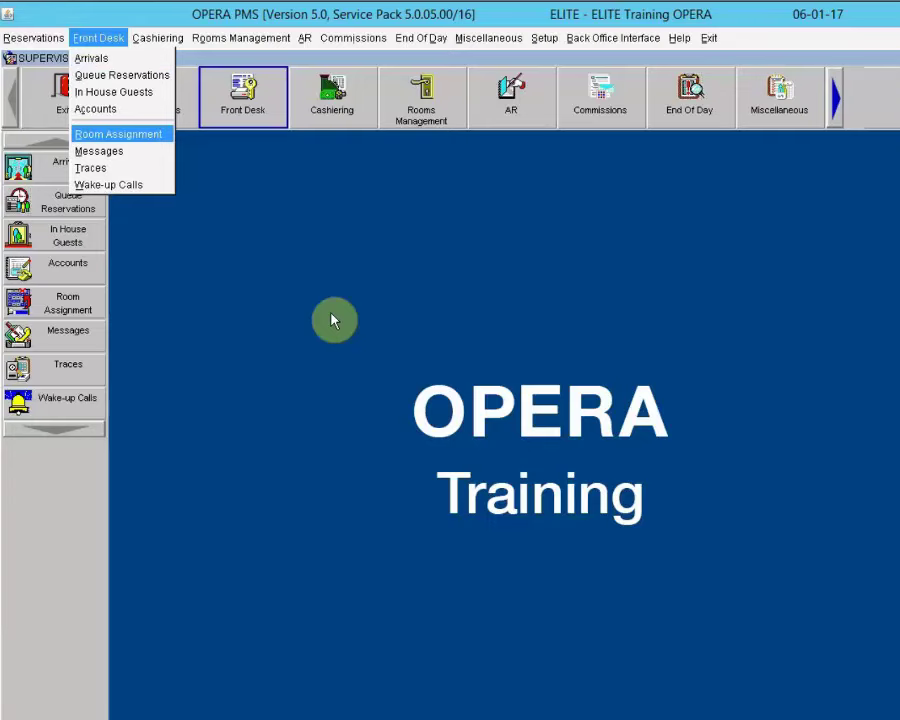
{"action": "key", "text": "Return"}
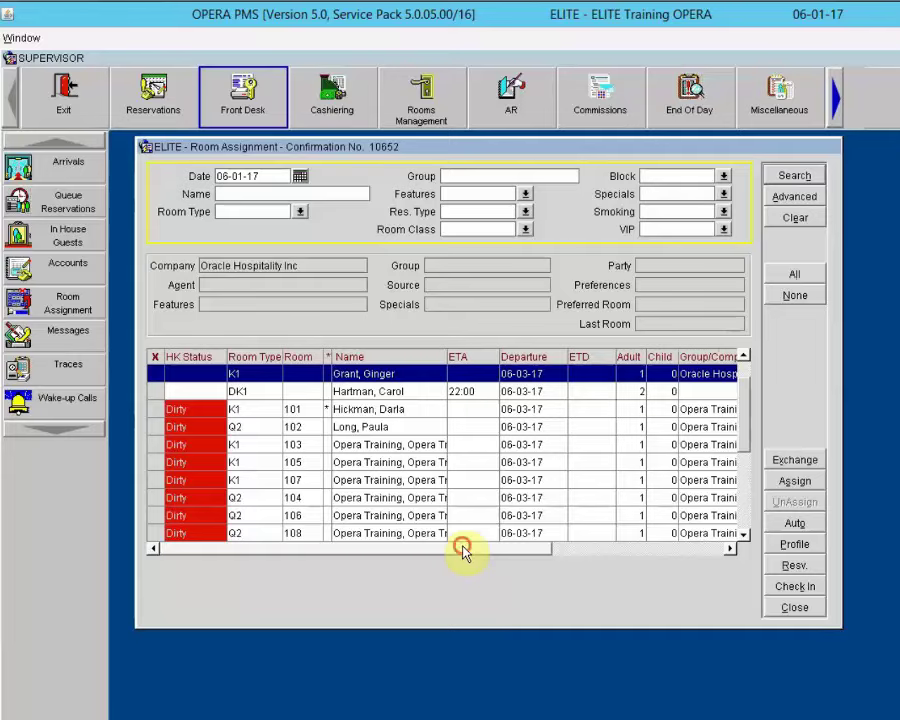
Step: Scroll the Room Assignment grid and select the room 105 Opera Training Retreat reservation
{"action": "left_click_drag", "start_coordinate": [463, 550], "coordinate": [618, 554]}
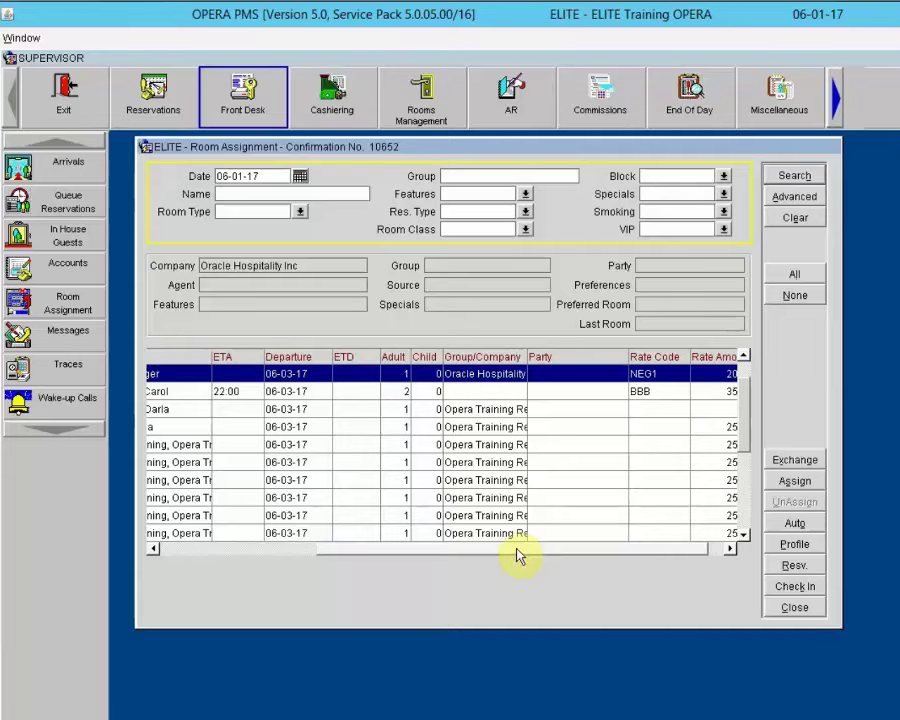
{"action": "left_click_drag", "start_coordinate": [518, 557], "coordinate": [328, 565]}
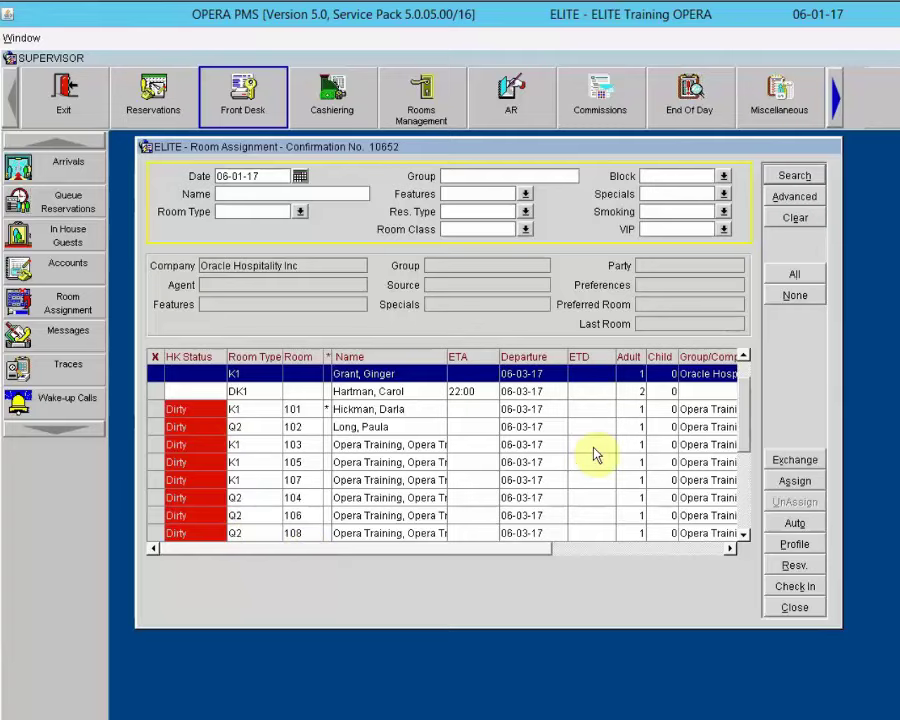
{"action": "left_click", "coordinate": [743, 455]}
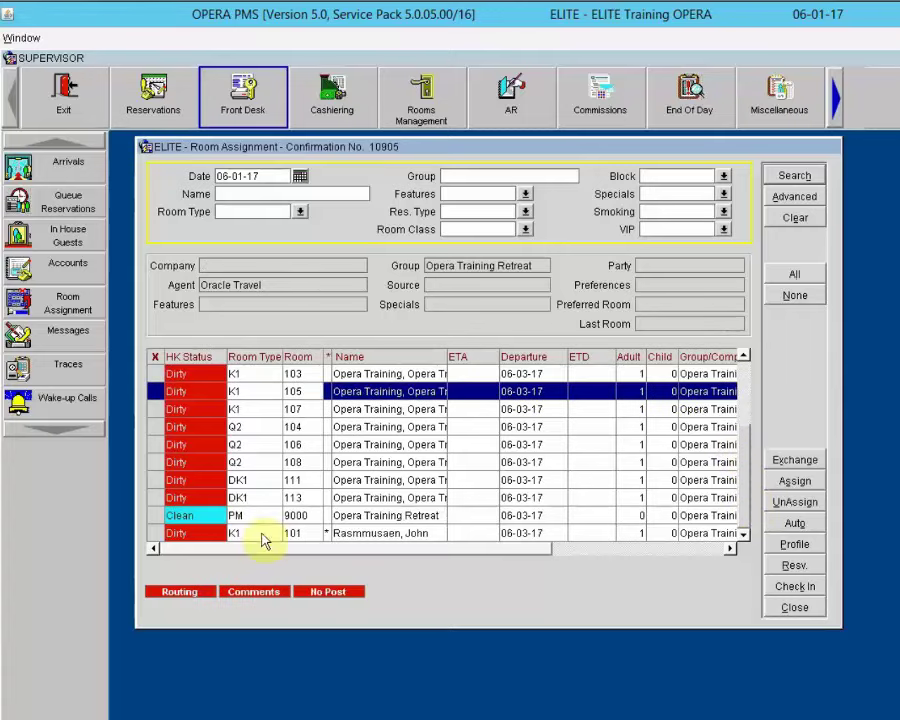
{"action": "left_click", "coordinate": [205, 522]}
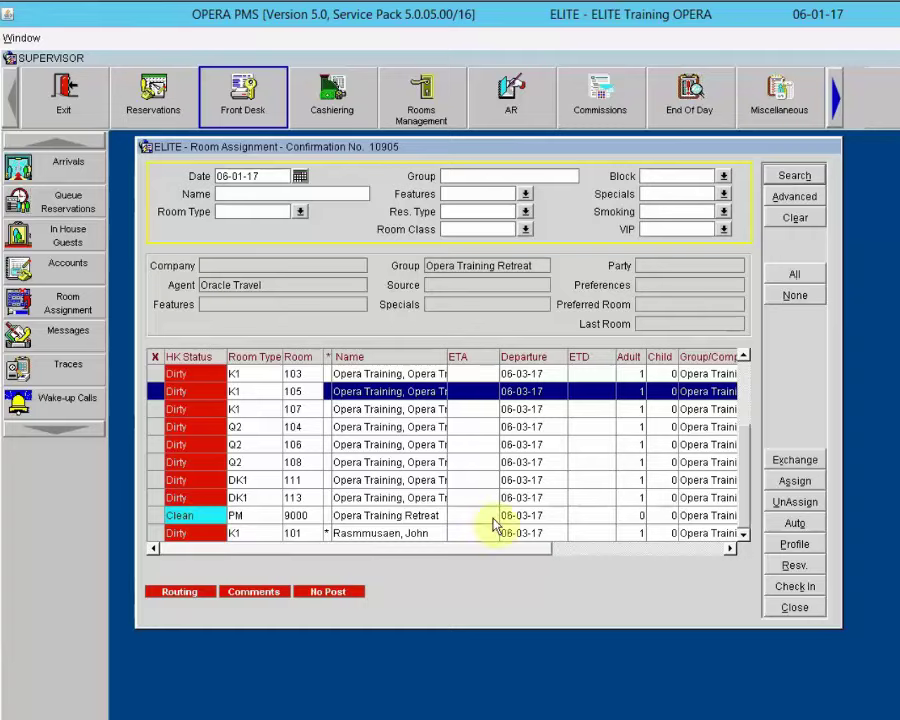
Step: Filter Room Assignment to the three unassigned arrivals and open the first guest's profile
{"action": "left_click", "coordinate": [802, 198]}
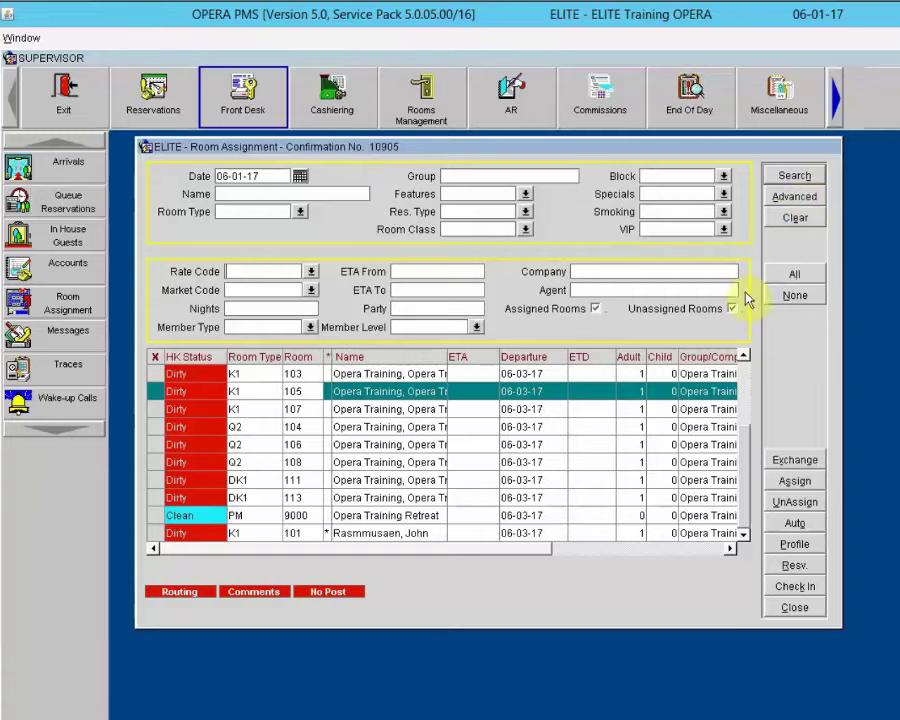
{"action": "left_click", "coordinate": [595, 309]}
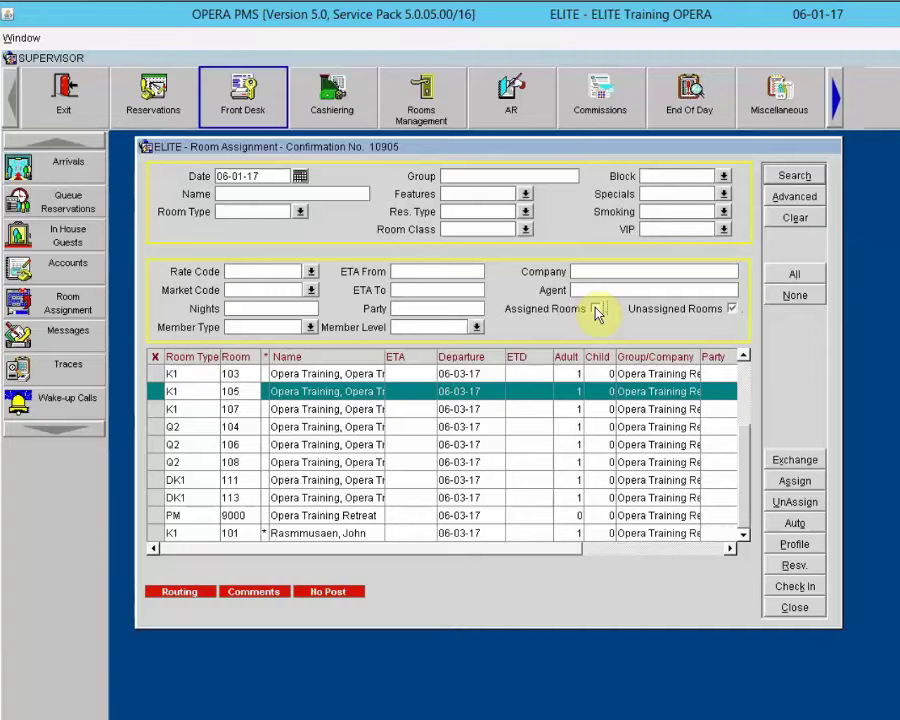
{"action": "left_click", "coordinate": [596, 309]}
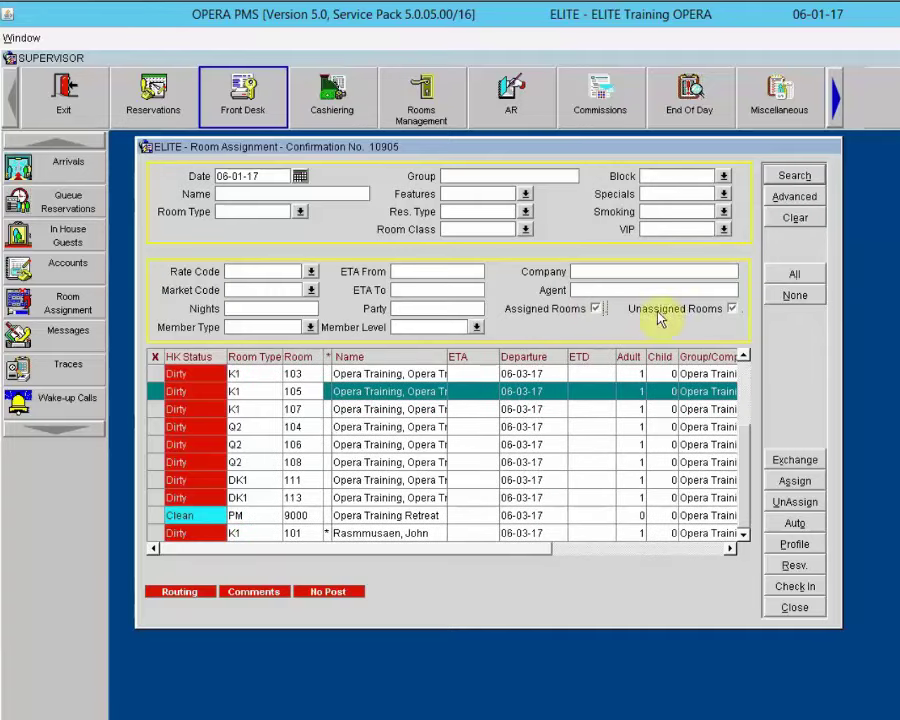
{"action": "left_click", "coordinate": [734, 309]}
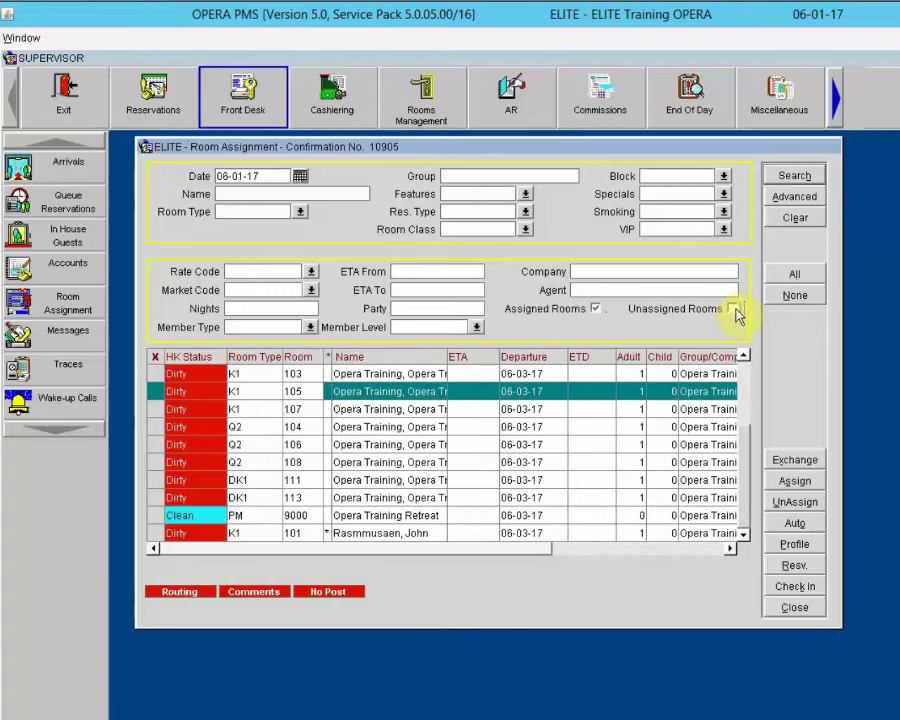
{"action": "left_click", "coordinate": [794, 176]}
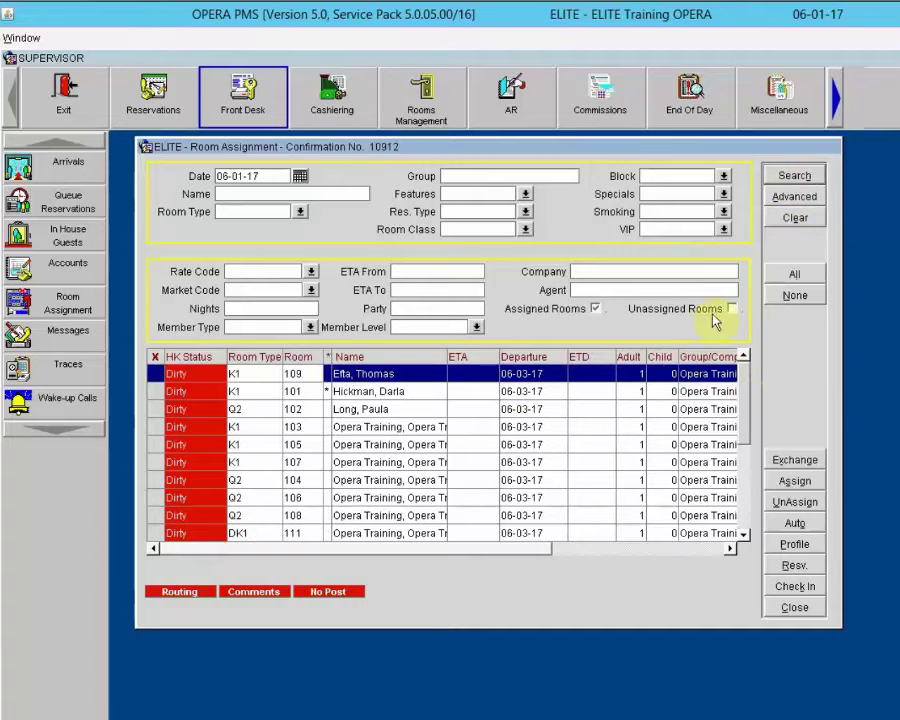
{"action": "left_click", "coordinate": [596, 309]}
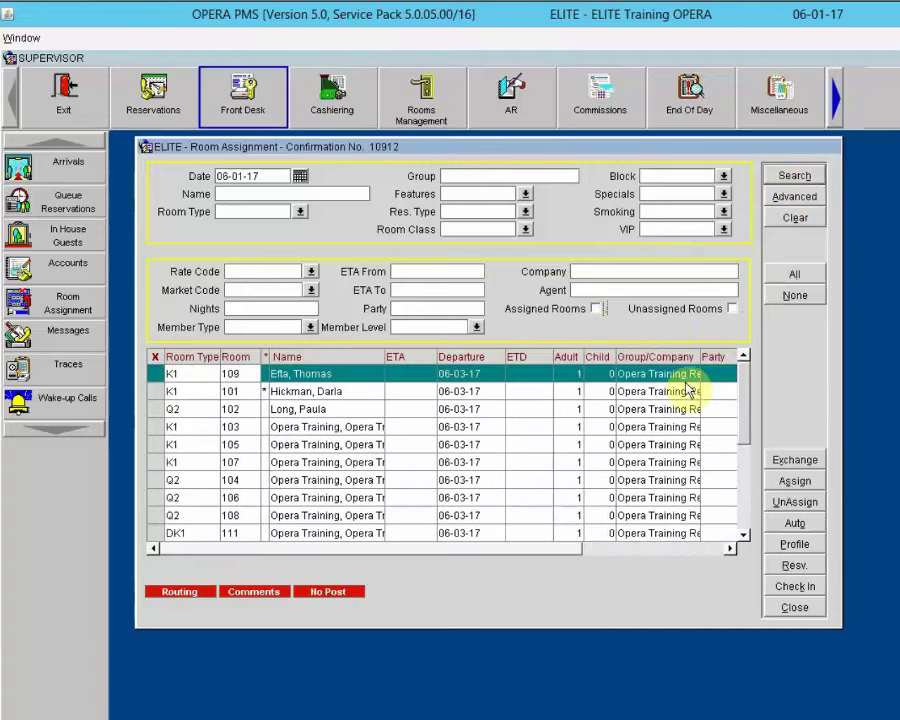
{"action": "left_click", "coordinate": [734, 309]}
{"action": "left_click", "coordinate": [796, 176]}
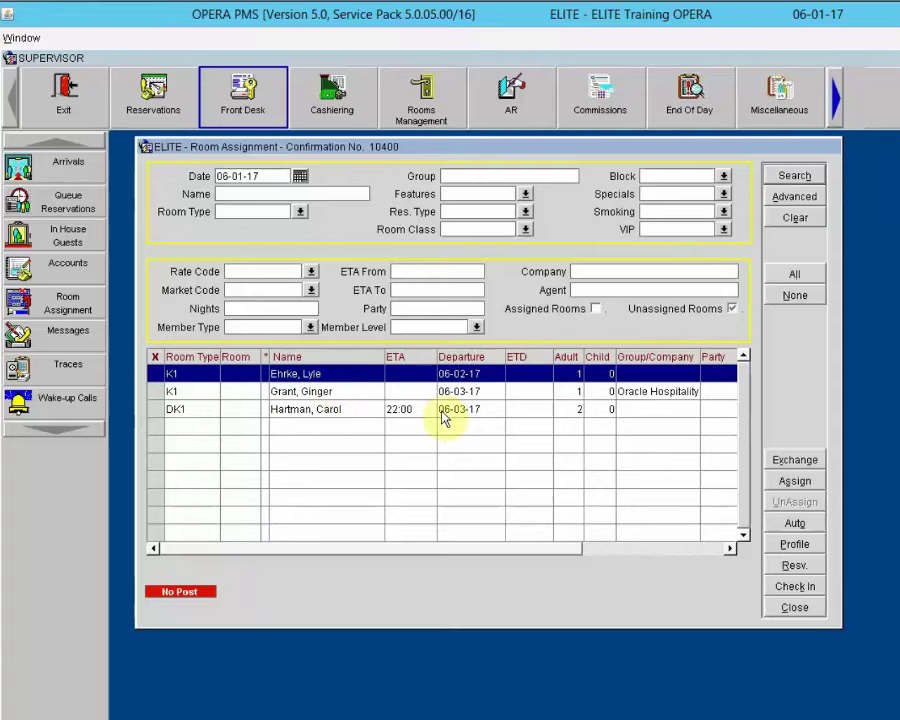
{"action": "left_click", "coordinate": [814, 544]}
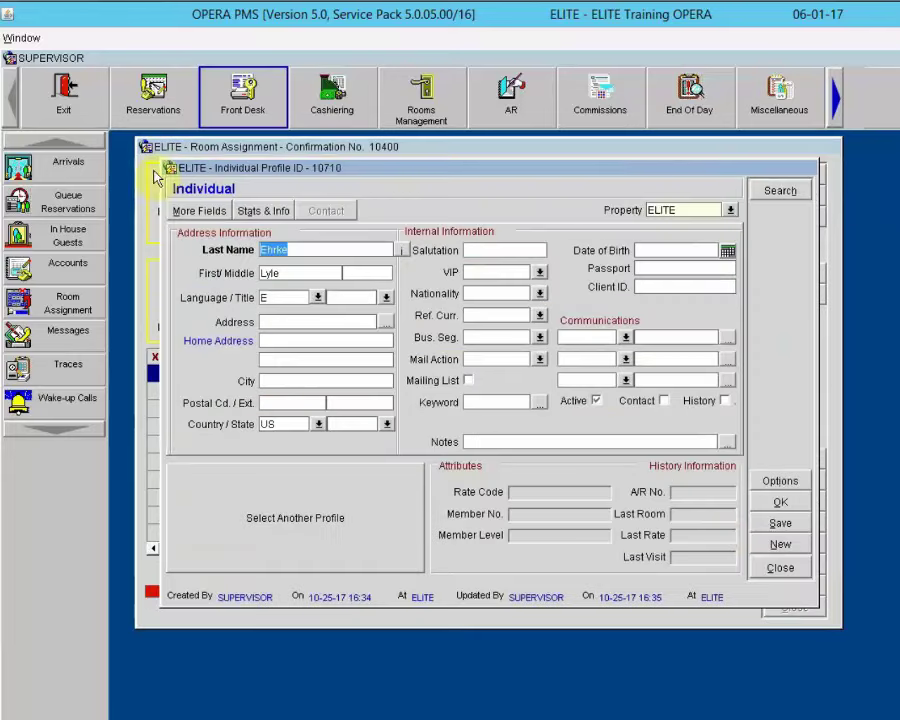
{"action": "left_click", "coordinate": [780, 568]}
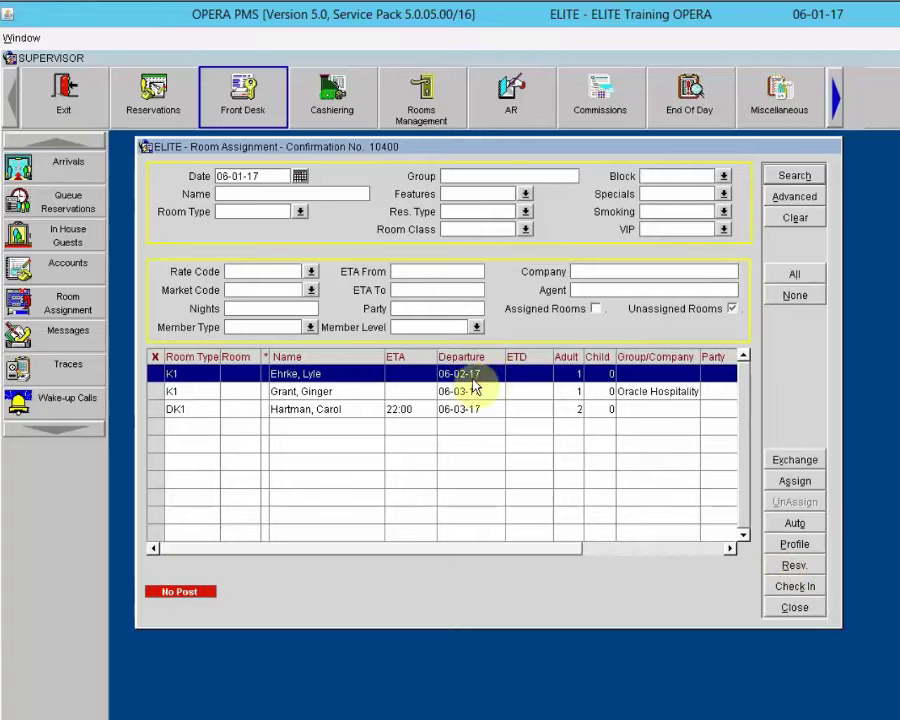
{"action": "left_click", "coordinate": [795, 567]}
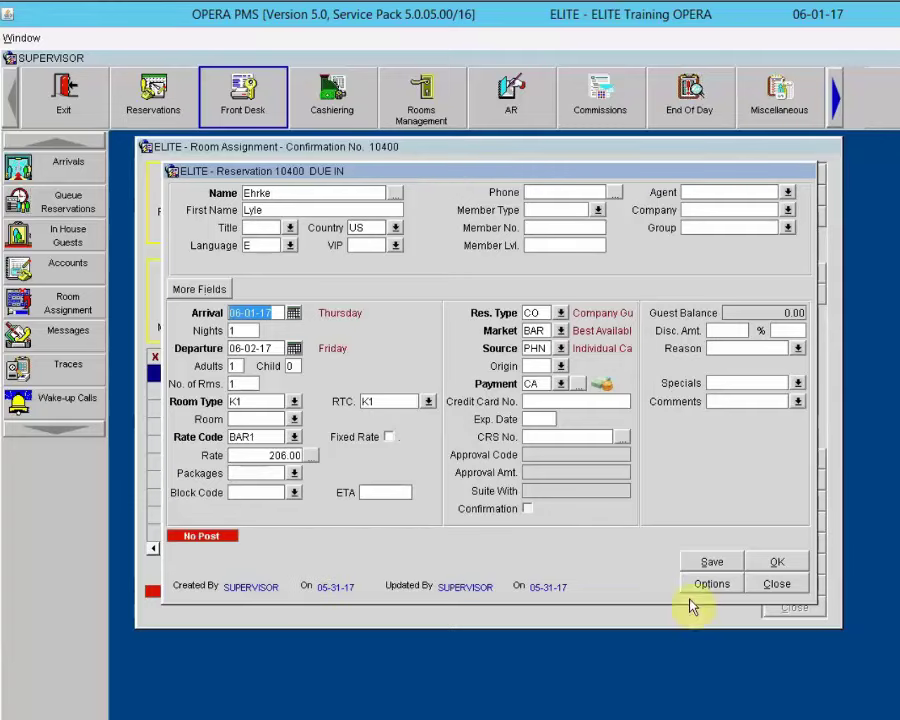
{"action": "left_click", "coordinate": [788, 586]}
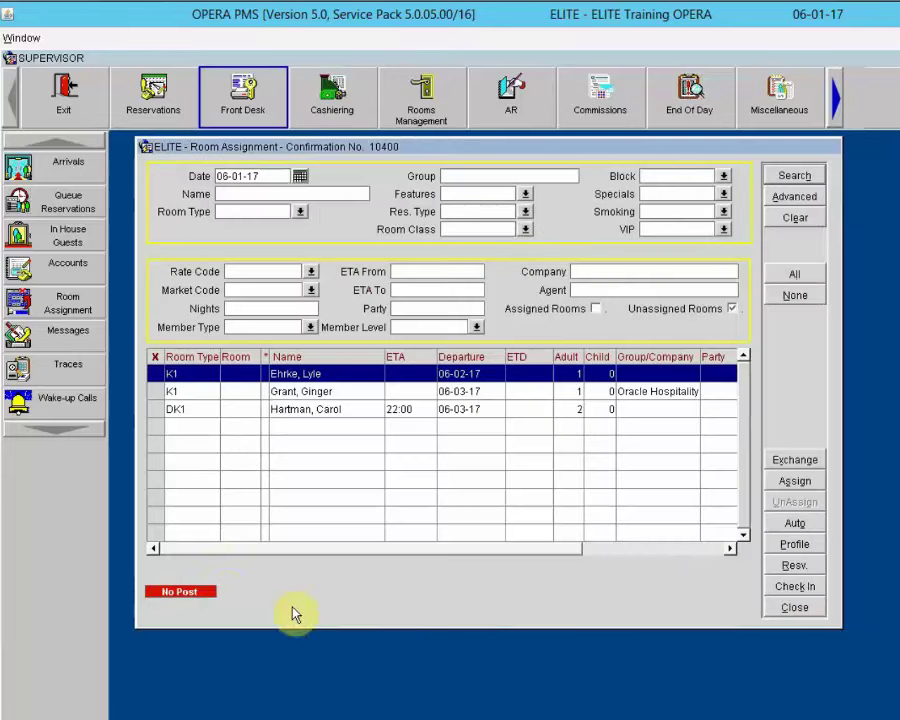
{"action": "left_click", "coordinate": [302, 392]}
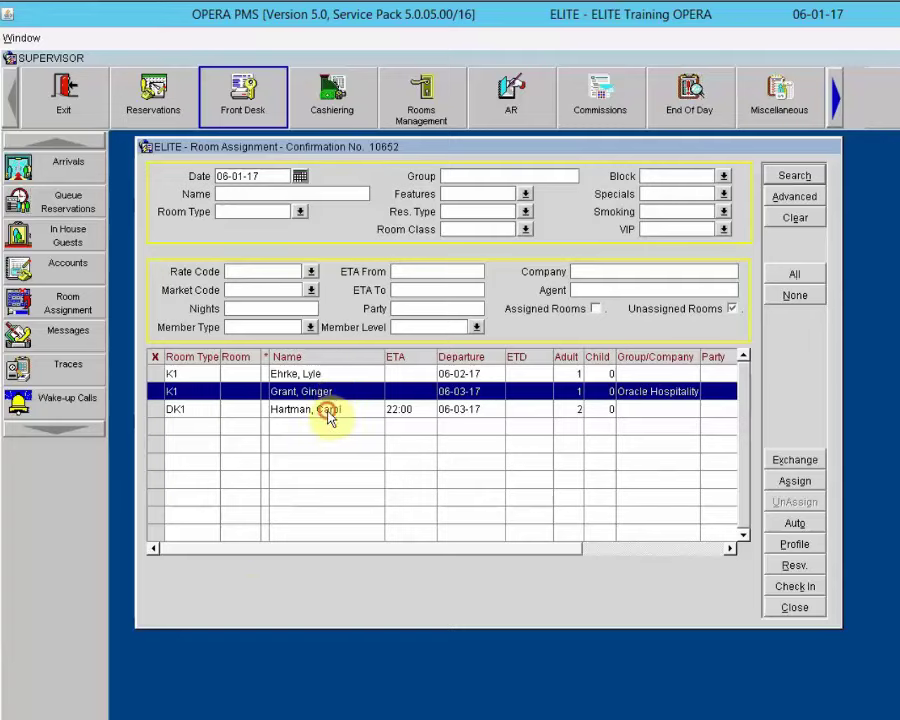
Step: View the DK1 arrival's comment requesting a first-floor room
{"action": "left_click", "coordinate": [324, 410]}
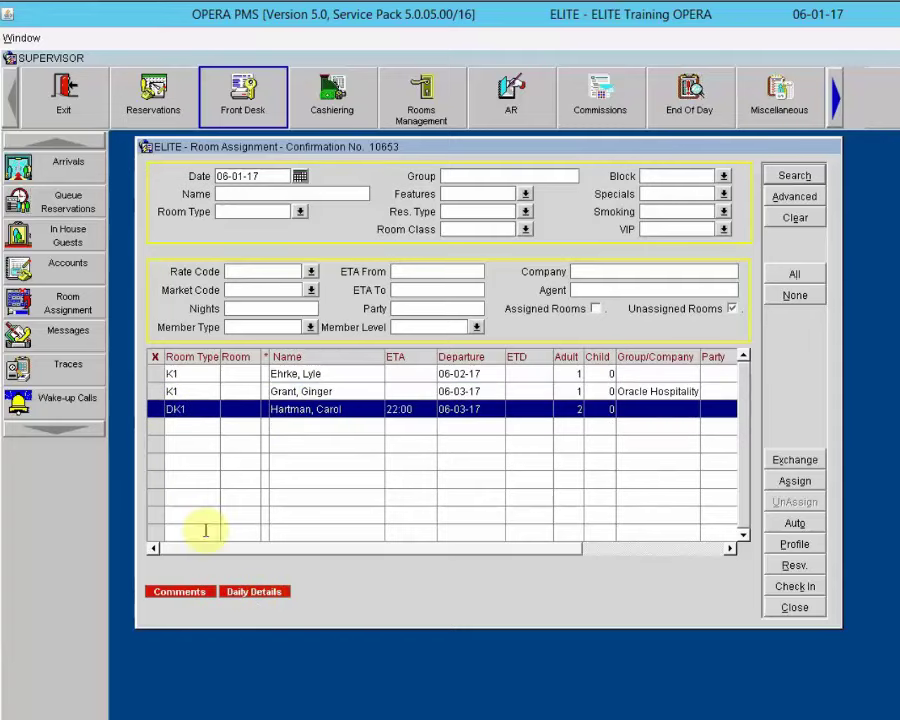
{"action": "left_click", "coordinate": [180, 592]}
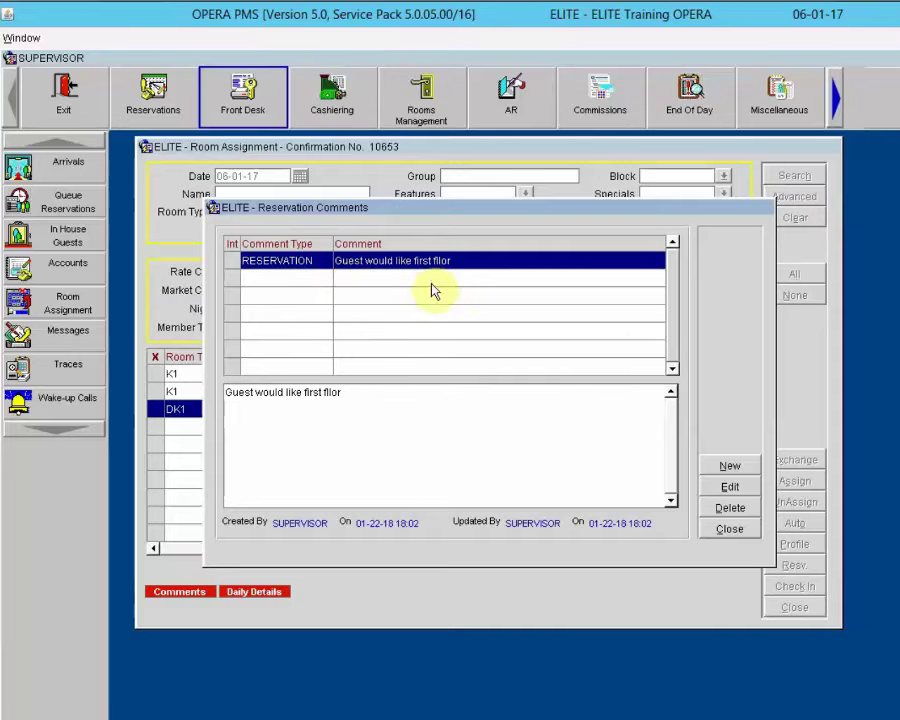
Step: Close the DK1 Reservation Comments to return to the unassigned arrivals list
{"action": "left_click", "coordinate": [728, 529]}
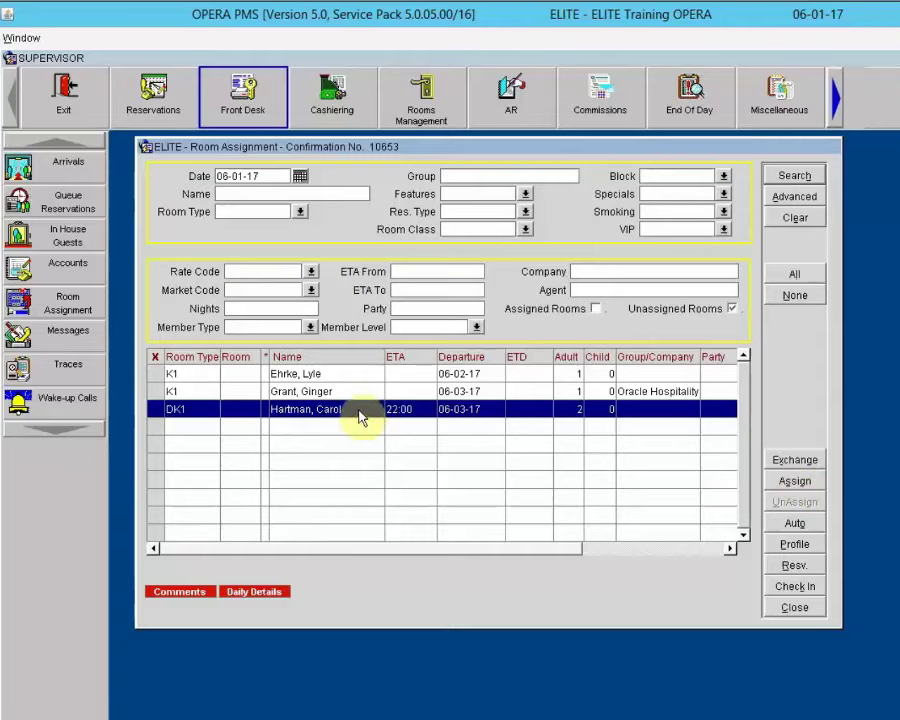
Step: Search DK1 rooms including Due Out, Clean, Dirty and Inspected statuses
{"action": "left_click", "coordinate": [792, 484]}
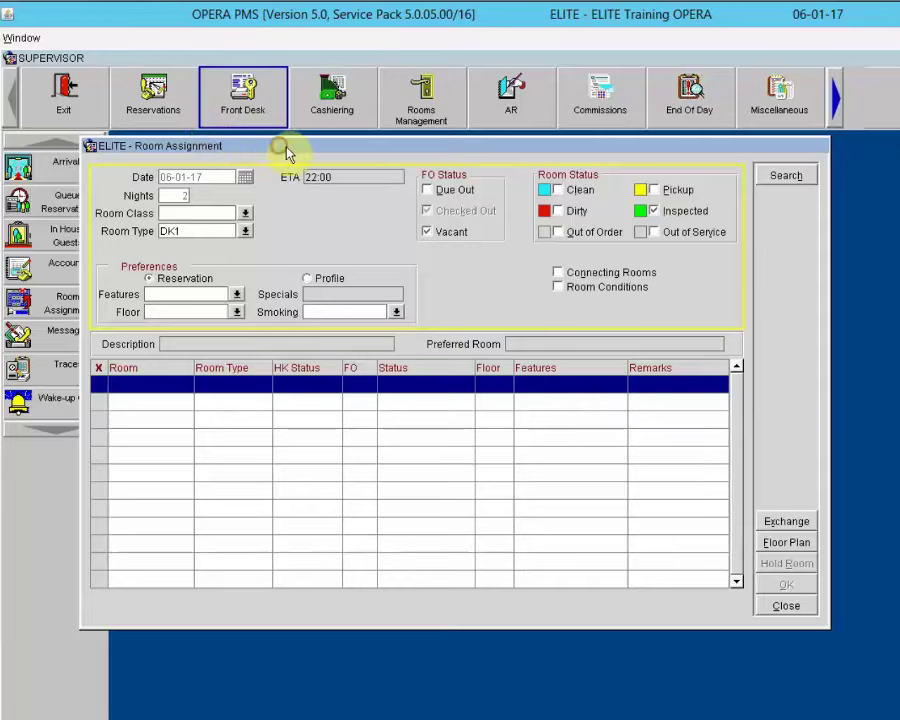
{"action": "left_click_drag", "start_coordinate": [287, 152], "coordinate": [357, 155]}
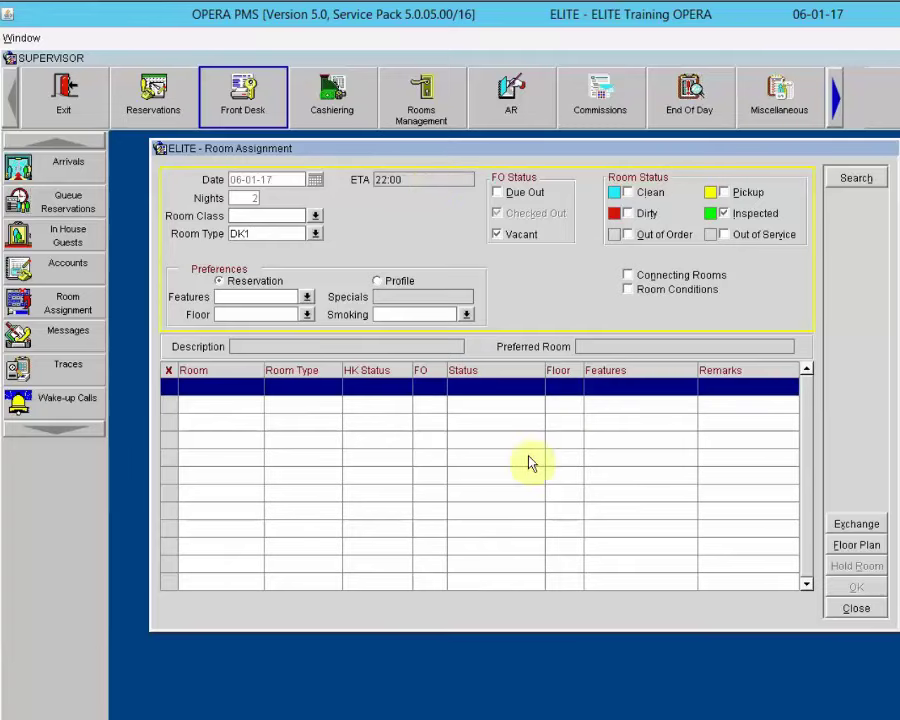
{"action": "left_click", "coordinate": [498, 193]}
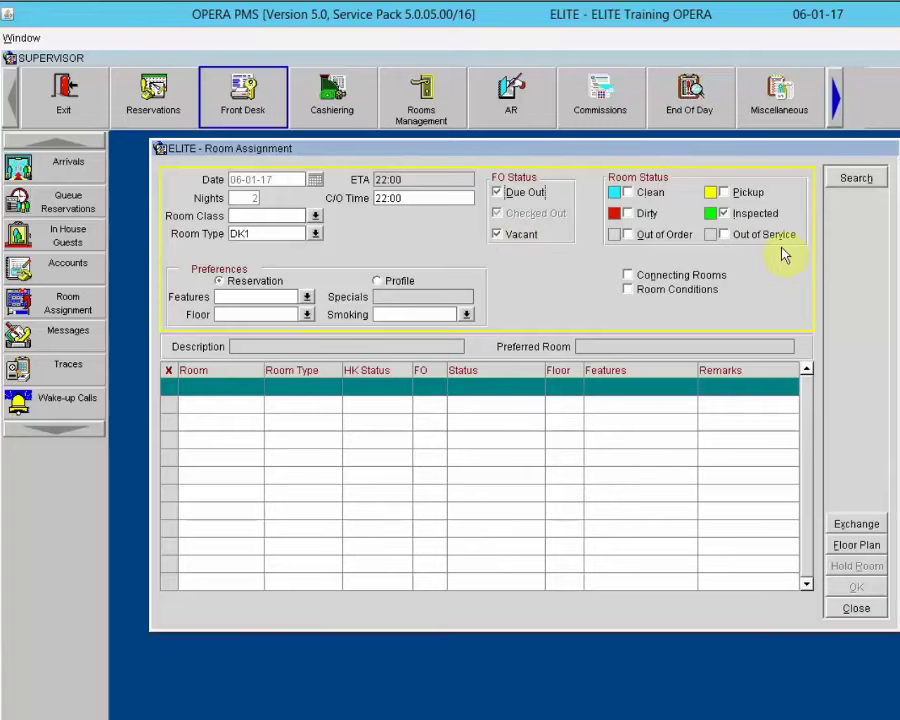
{"action": "left_click", "coordinate": [741, 216]}
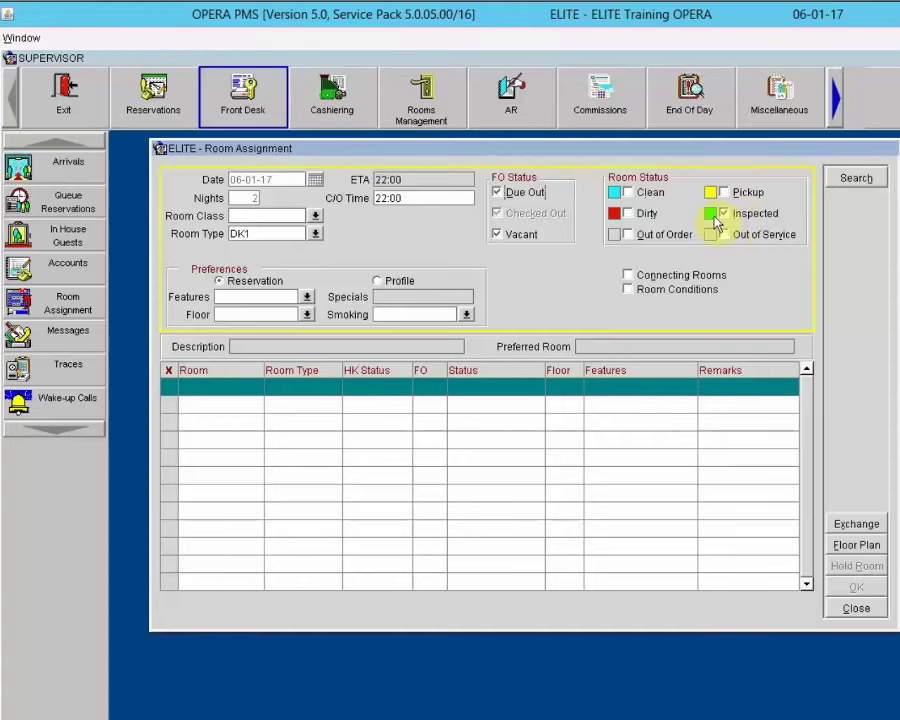
{"action": "left_click", "coordinate": [629, 193]}
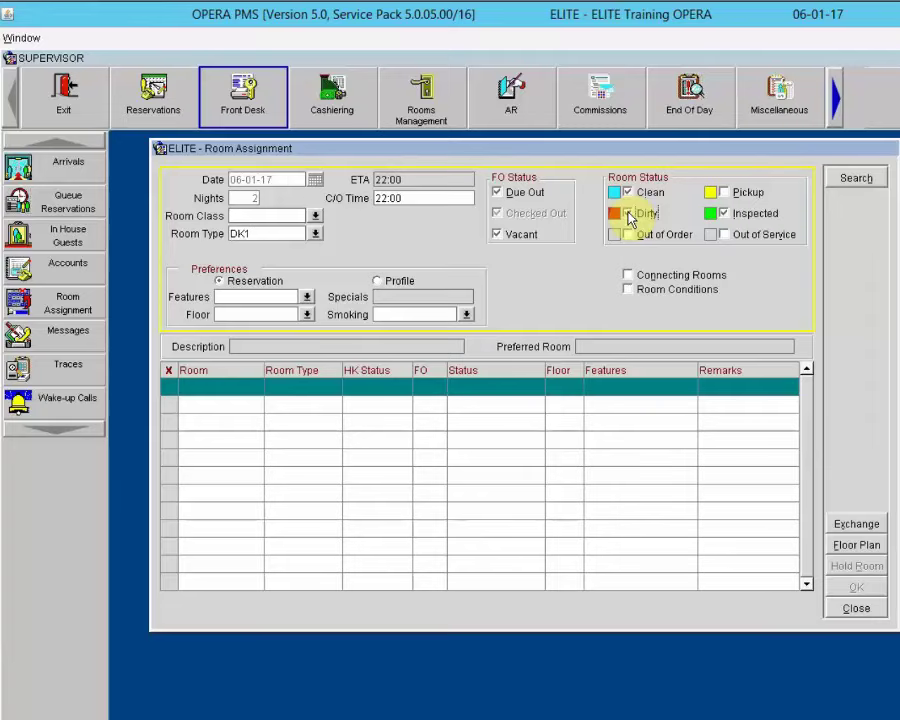
{"action": "left_click", "coordinate": [628, 214]}
Step: Search the matching DK1 rooms and assign room 117 to the DK1 arrival
{"action": "left_click", "coordinate": [864, 180]}
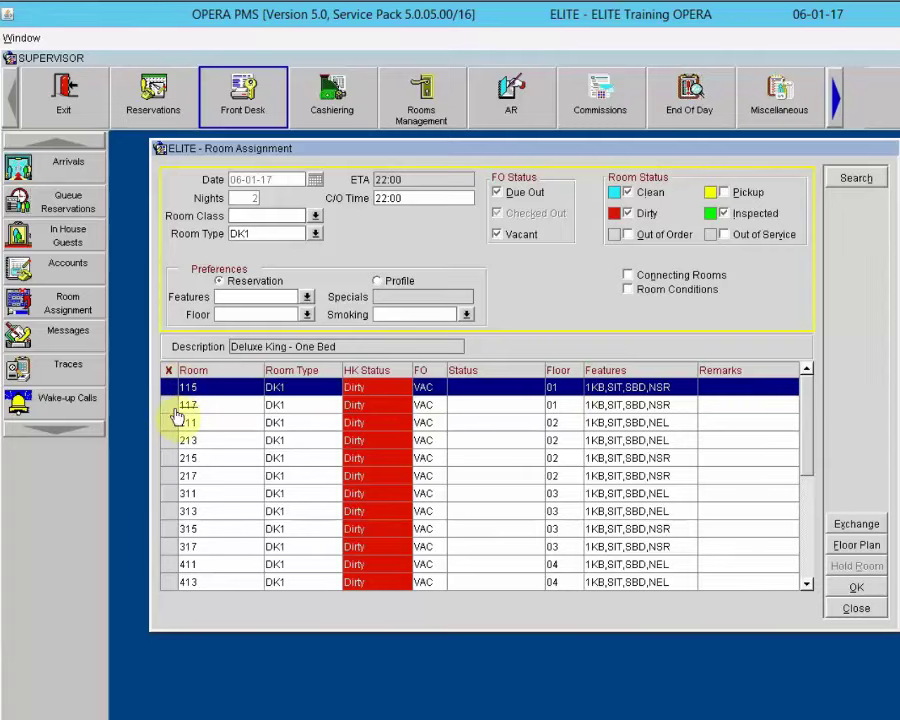
{"action": "left_click", "coordinate": [169, 408]}
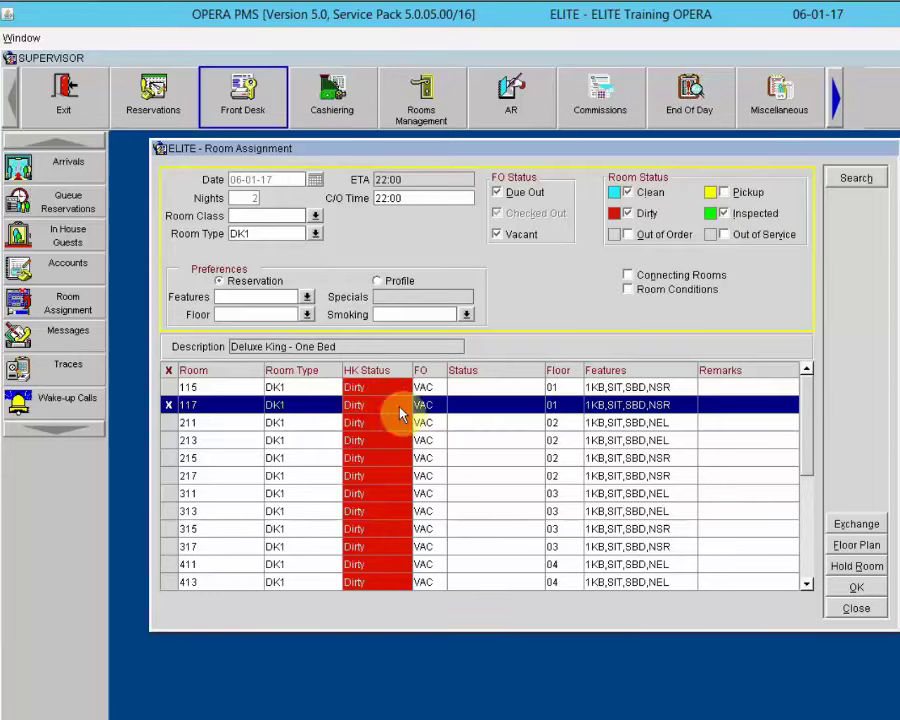
{"action": "left_click", "coordinate": [857, 590]}
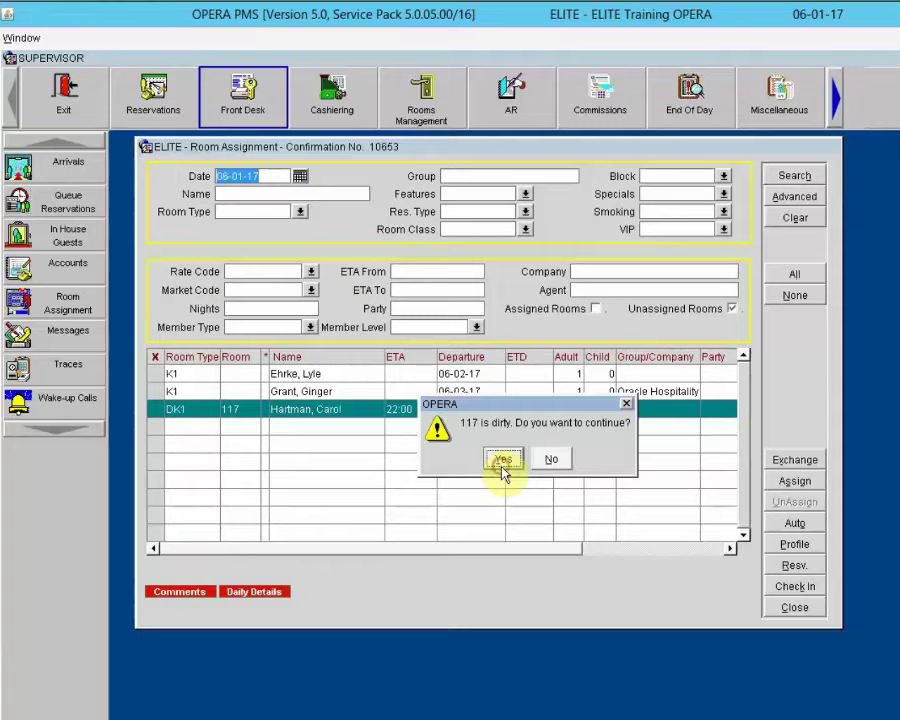
Step: Accept dirty room 117 for the DK1 arrival, then launch automatic assignment for the K1 arrivals
{"action": "left_click", "coordinate": [503, 462]}
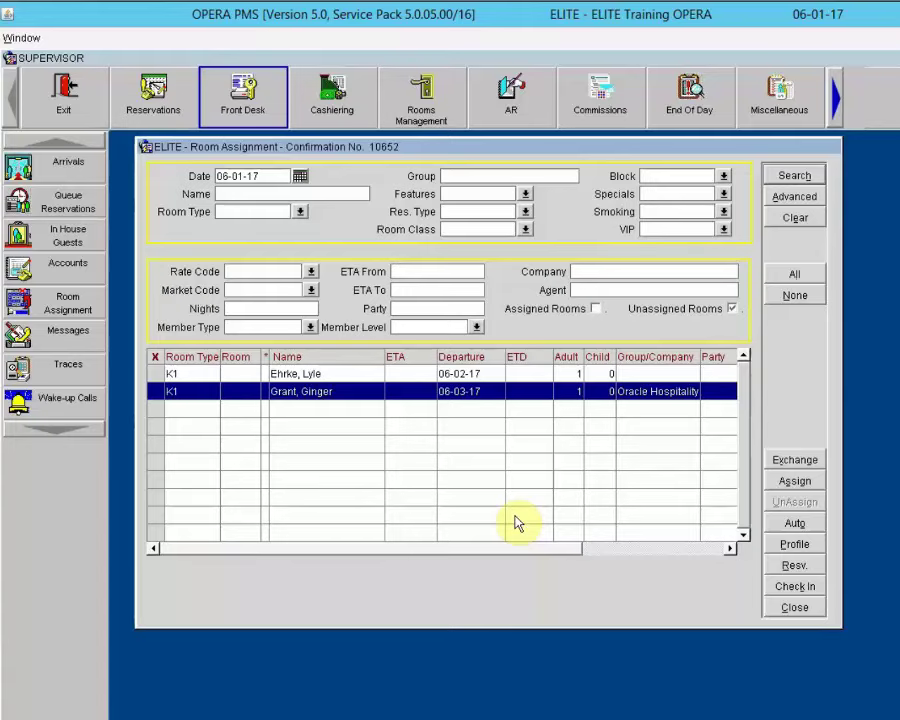
{"action": "left_click", "coordinate": [795, 524]}
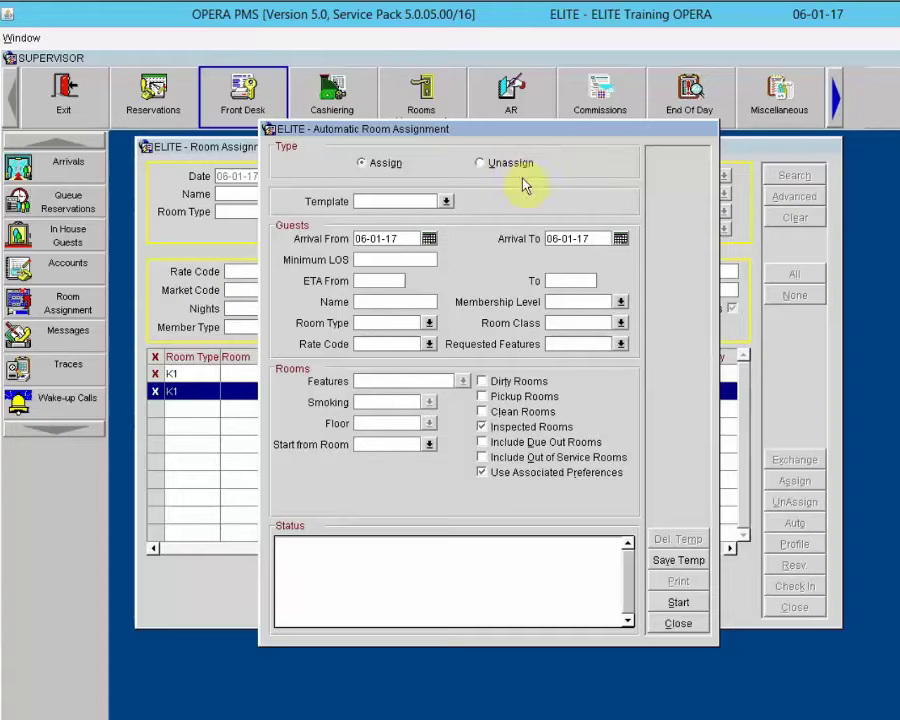
Step: Close Automatic Room Assignment without running it and toggle the Unassigned Rooms filter
{"action": "left_click", "coordinate": [668, 627]}
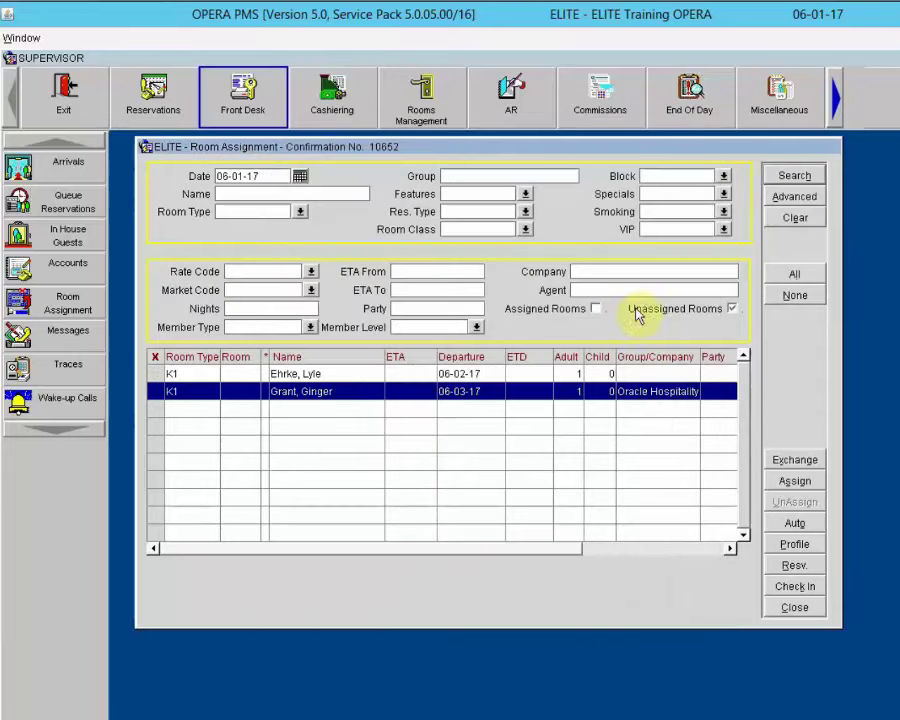
{"action": "left_click", "coordinate": [733, 309]}
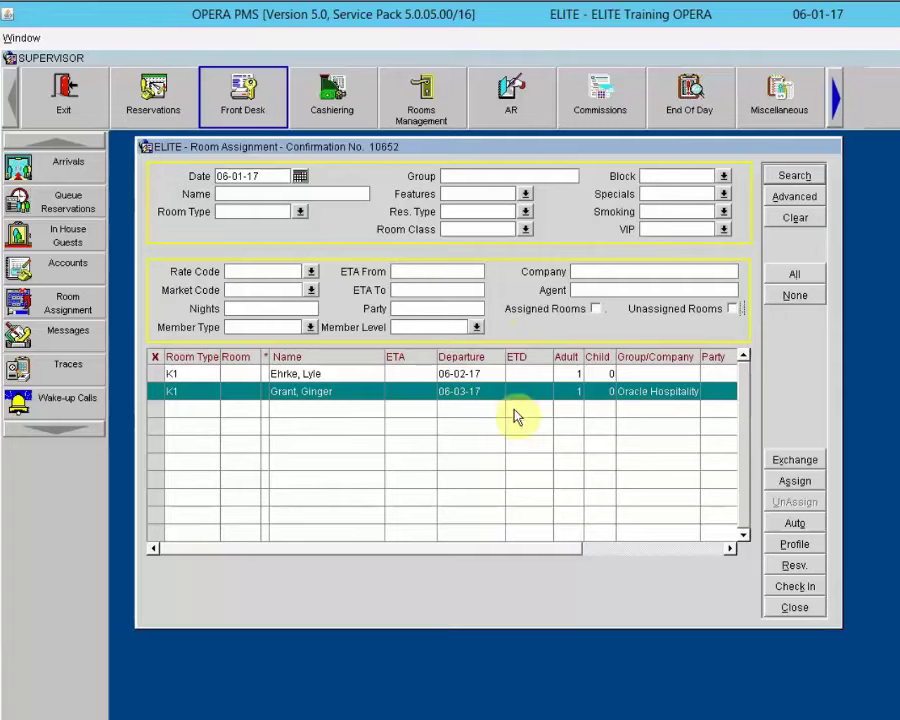
Step: Filter the room assignment list by group 'opera' and search its unassigned reservations
{"action": "left_click", "coordinate": [471, 175]}
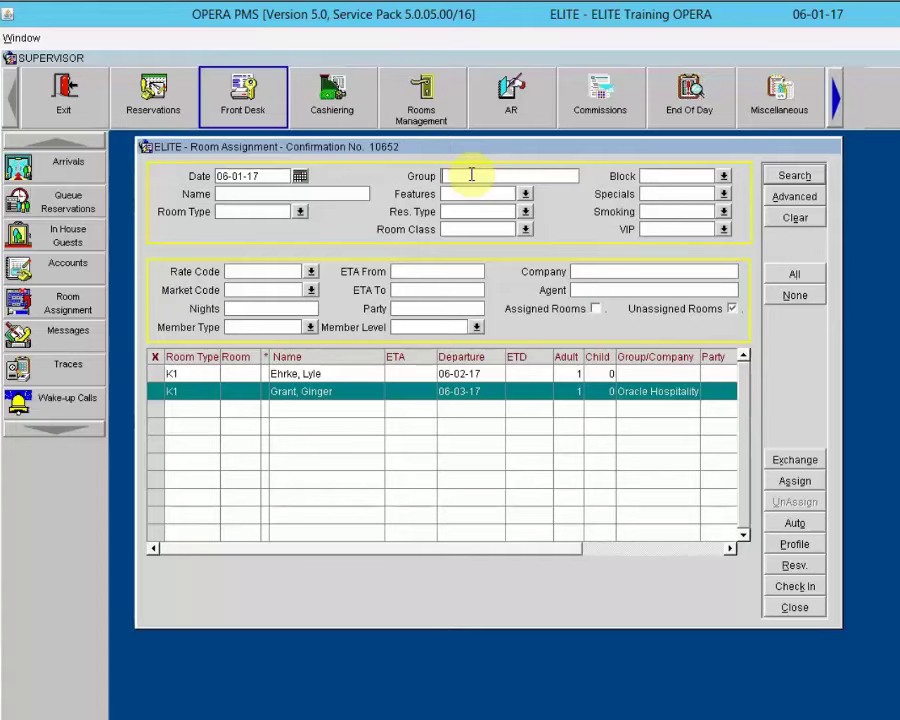
{"action": "type", "text": "ope"}
{"action": "type", "text": "rs"}
{"action": "key", "text": "BackSpace"}
{"action": "type", "text": "a"}
{"action": "left_click", "coordinate": [790, 176]}
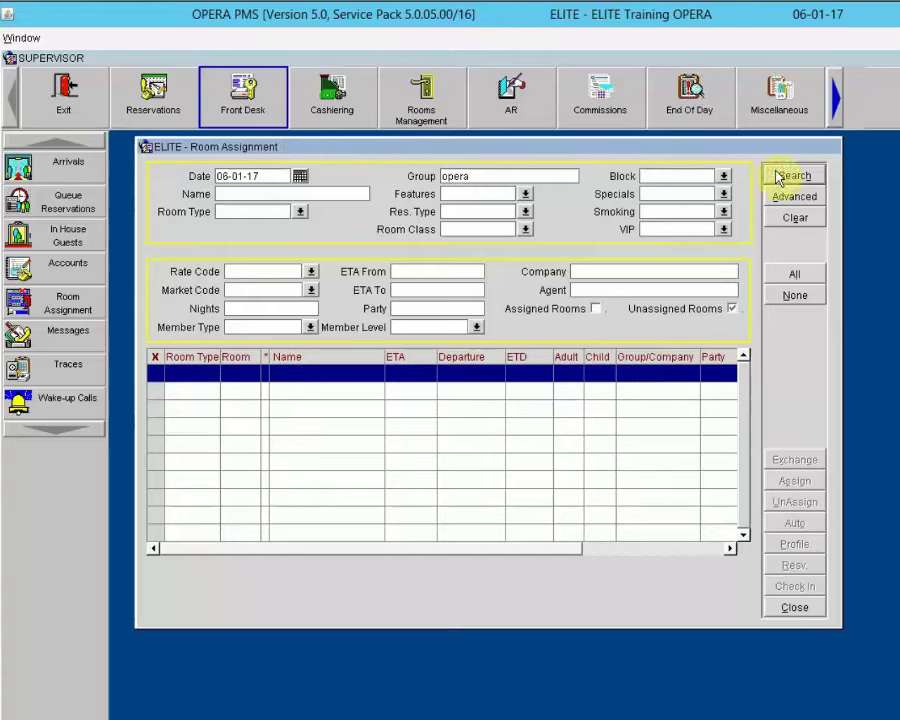
Step: Include assigned rooms so every opera group reservation appears with its room and status
{"action": "left_click", "coordinate": [596, 309]}
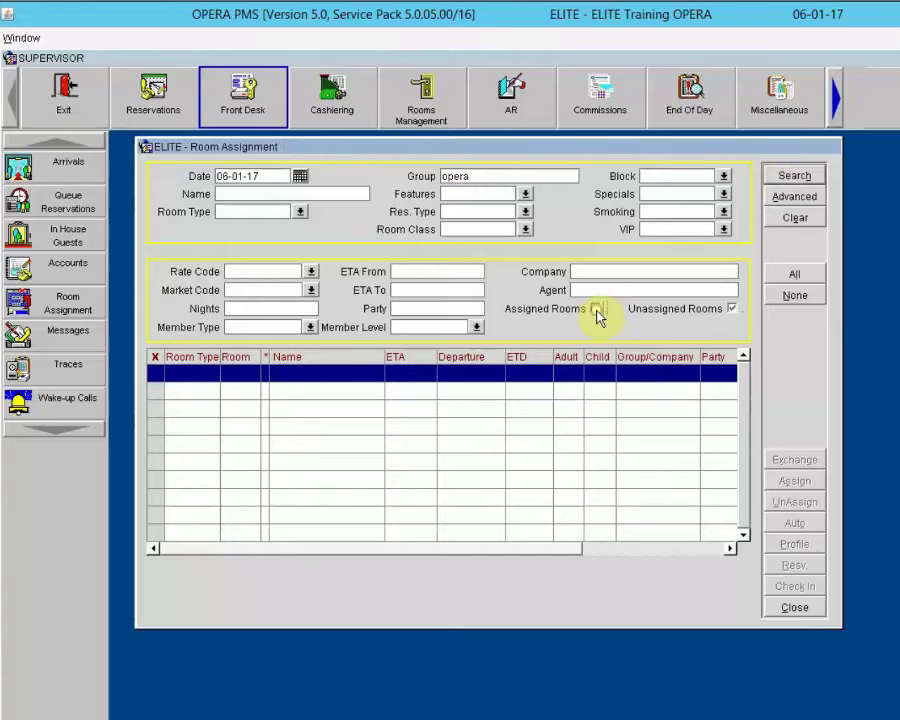
{"action": "left_click", "coordinate": [795, 176]}
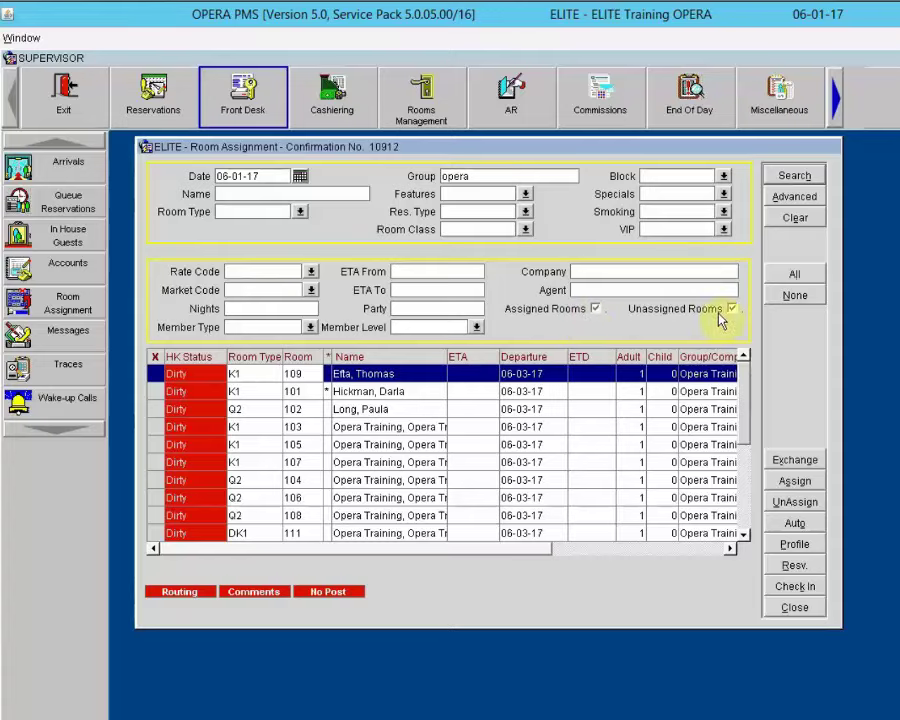
{"action": "scroll", "coordinate": [745, 512], "scroll_direction": "down", "scroll_amount": 4}
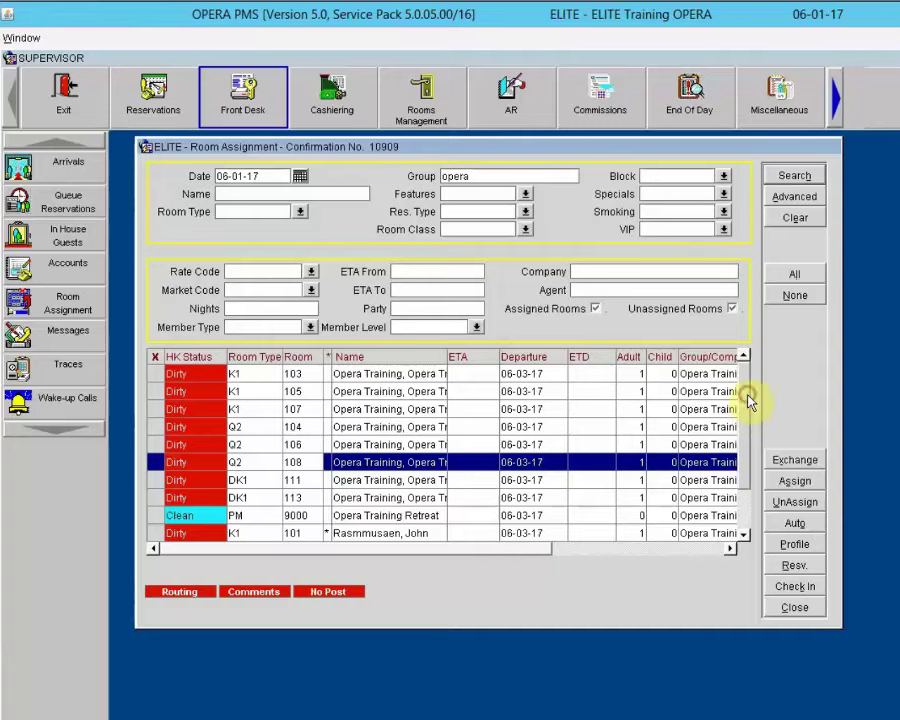
{"action": "scroll", "coordinate": [393, 377], "scroll_direction": "up", "scroll_amount": 3}
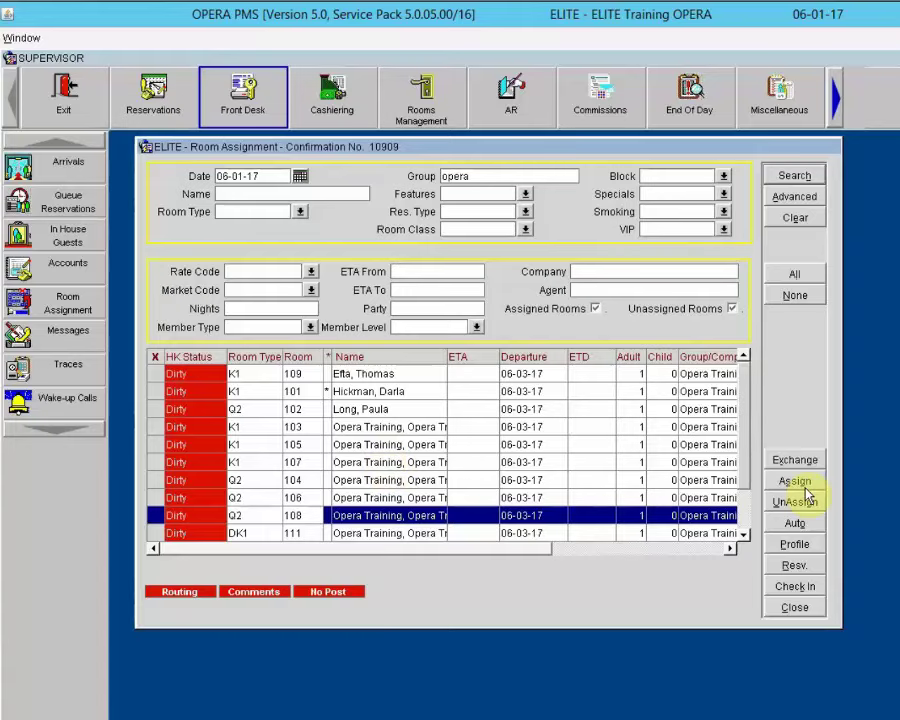
Step: Run an automatic Unassign to strip room numbers from all opera group reservations
{"action": "left_click", "coordinate": [794, 522]}
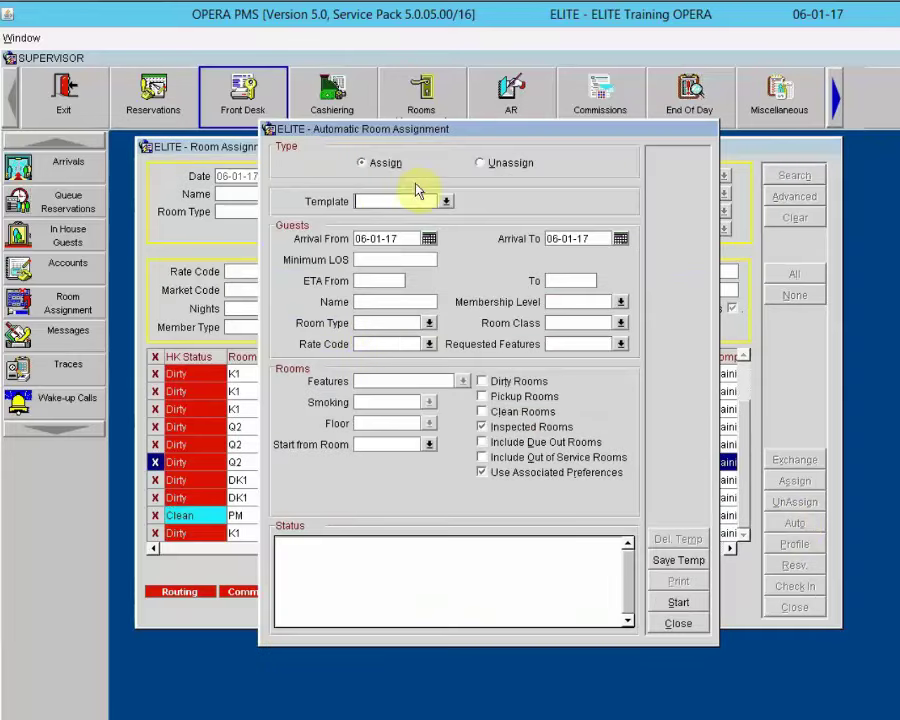
{"action": "left_click", "coordinate": [487, 167]}
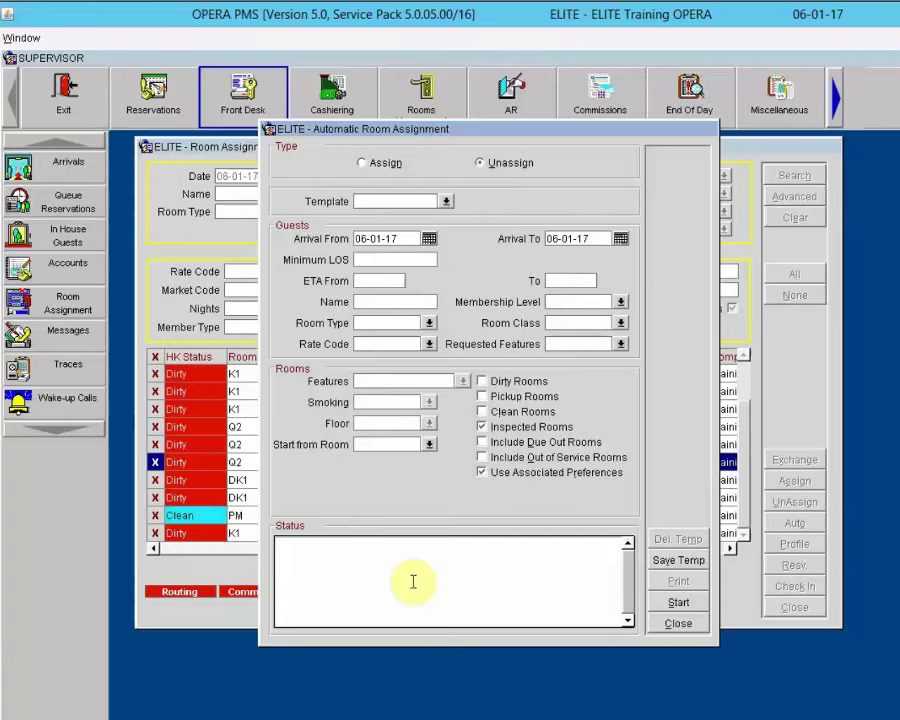
{"action": "left_click", "coordinate": [674, 605]}
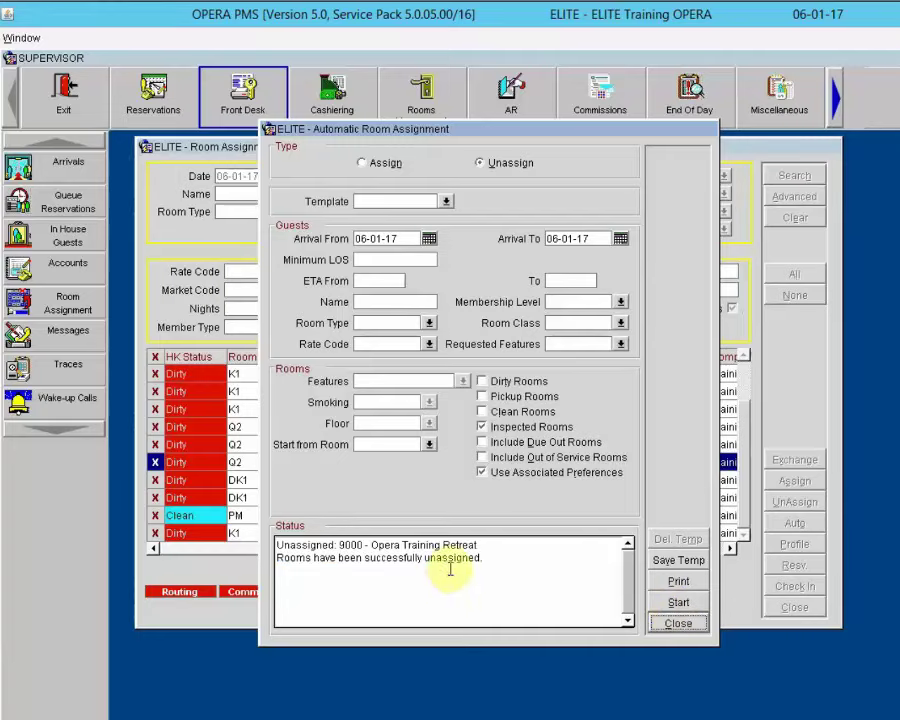
{"action": "left_click", "coordinate": [679, 624]}
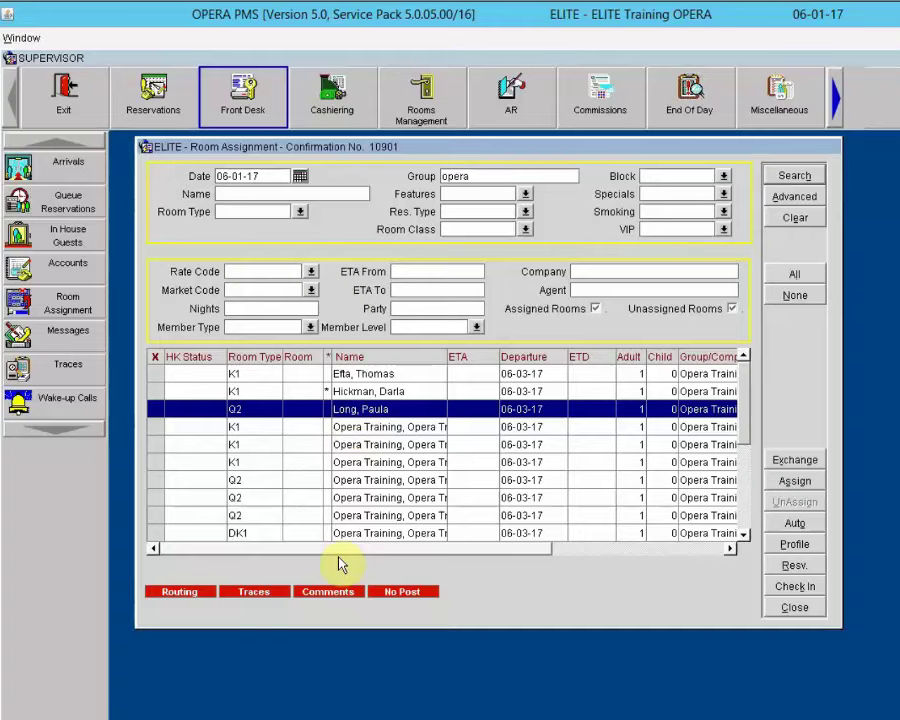
{"action": "left_click", "coordinate": [370, 376]}
{"action": "left_click", "coordinate": [370, 393]}
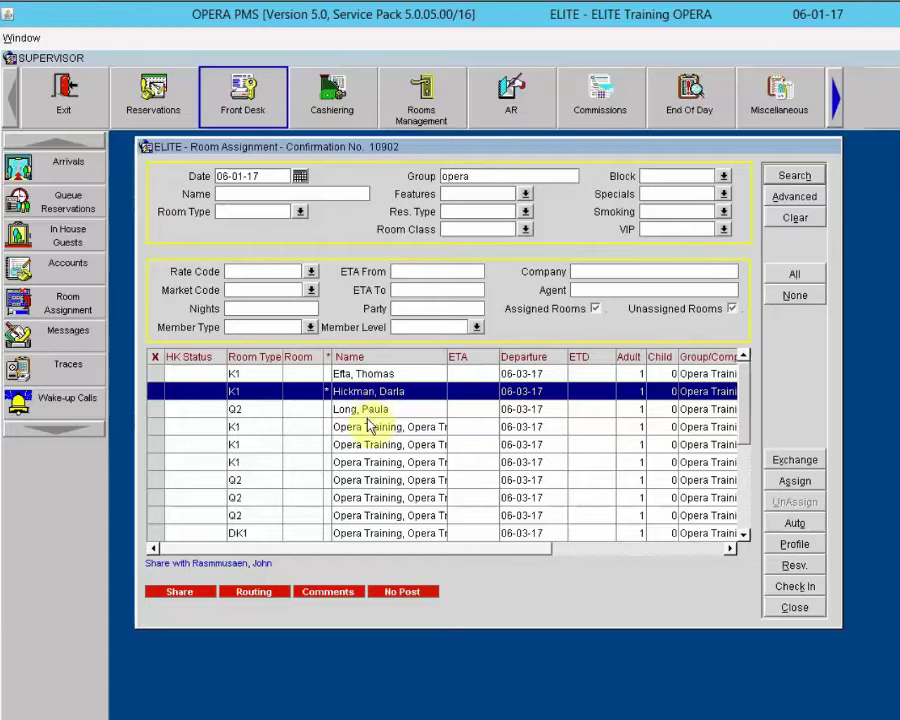
{"action": "left_click", "coordinate": [371, 428]}
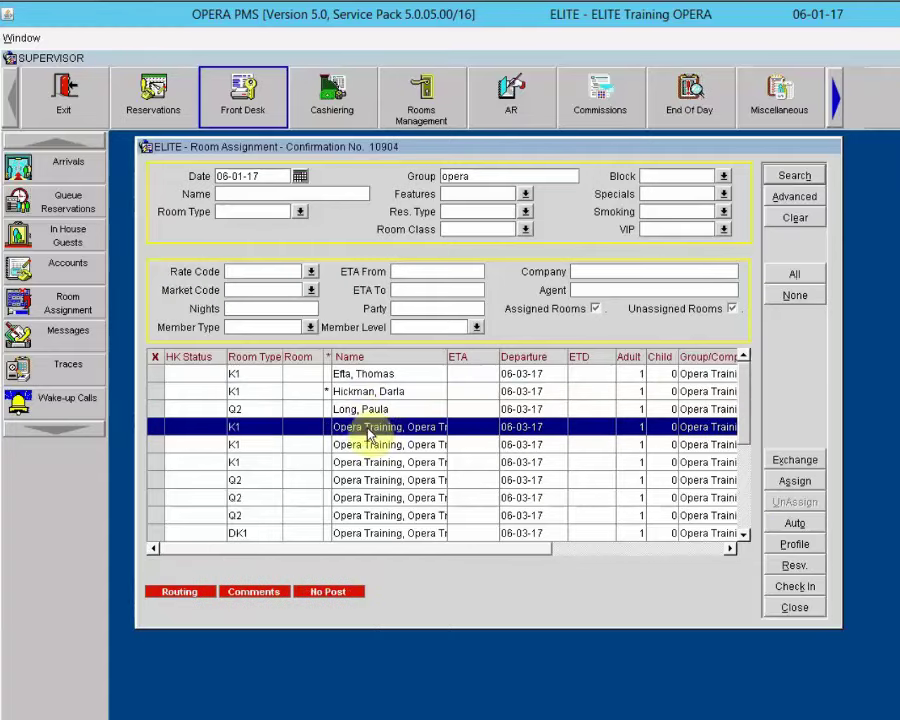
{"action": "left_click", "coordinate": [805, 481]}
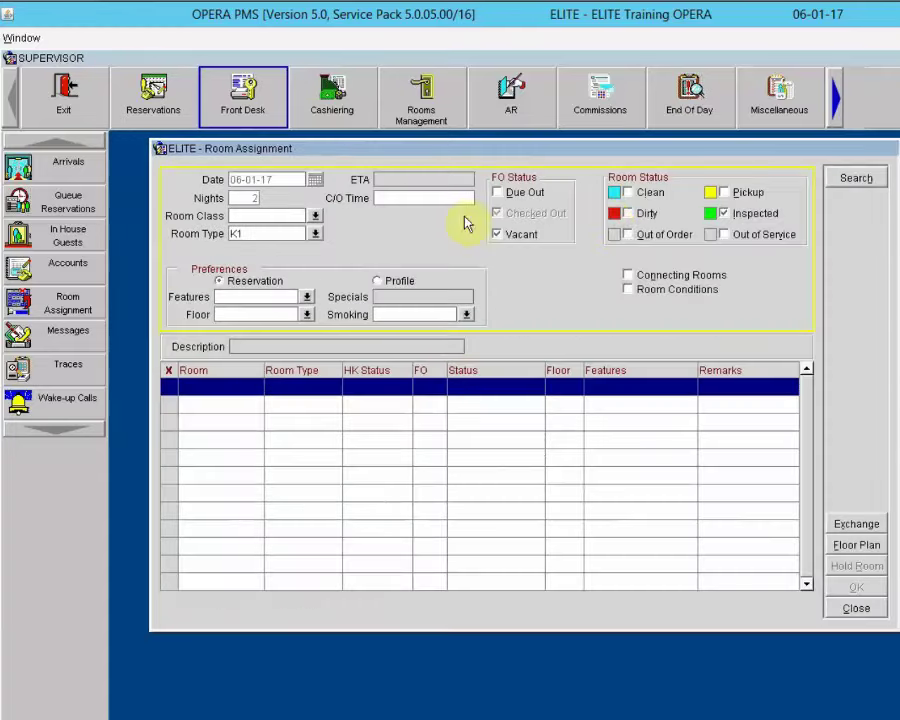
{"action": "left_click", "coordinate": [645, 213]}
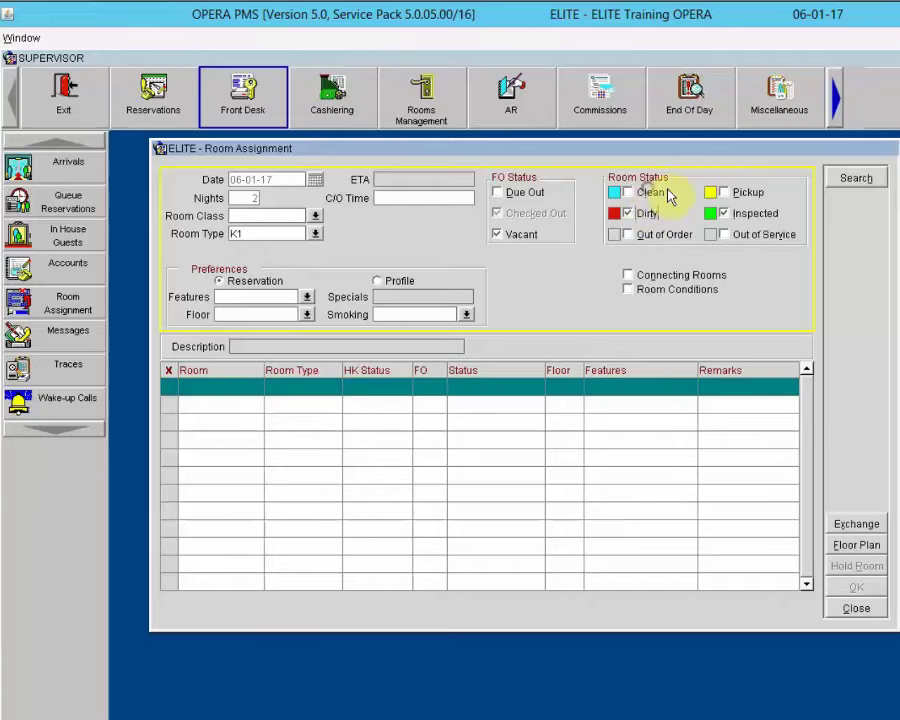
{"action": "left_click", "coordinate": [650, 192]}
{"action": "left_click", "coordinate": [855, 178]}
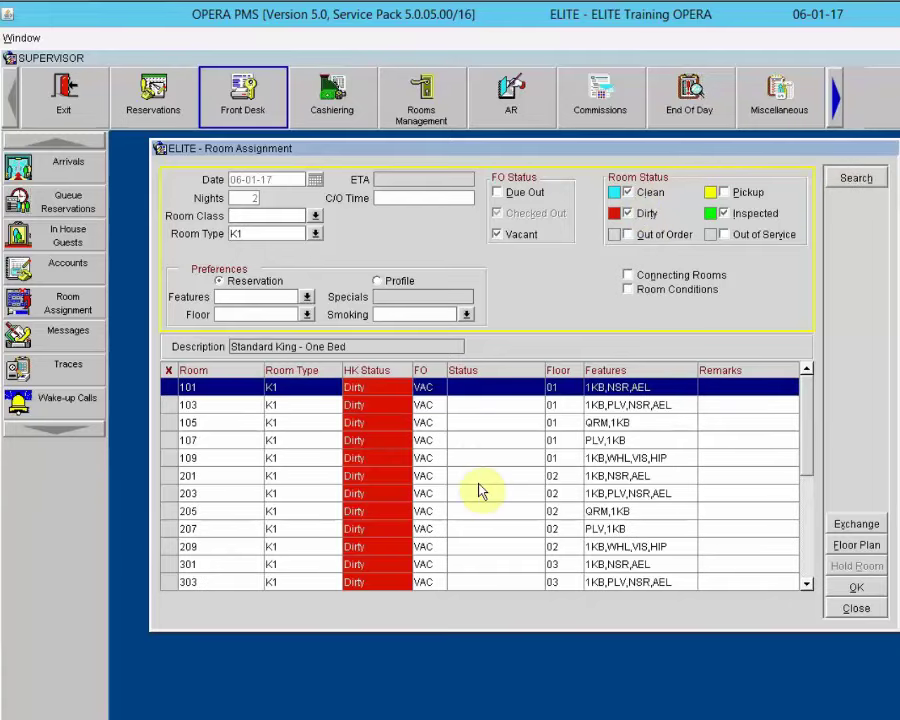
{"action": "left_click", "coordinate": [169, 477]}
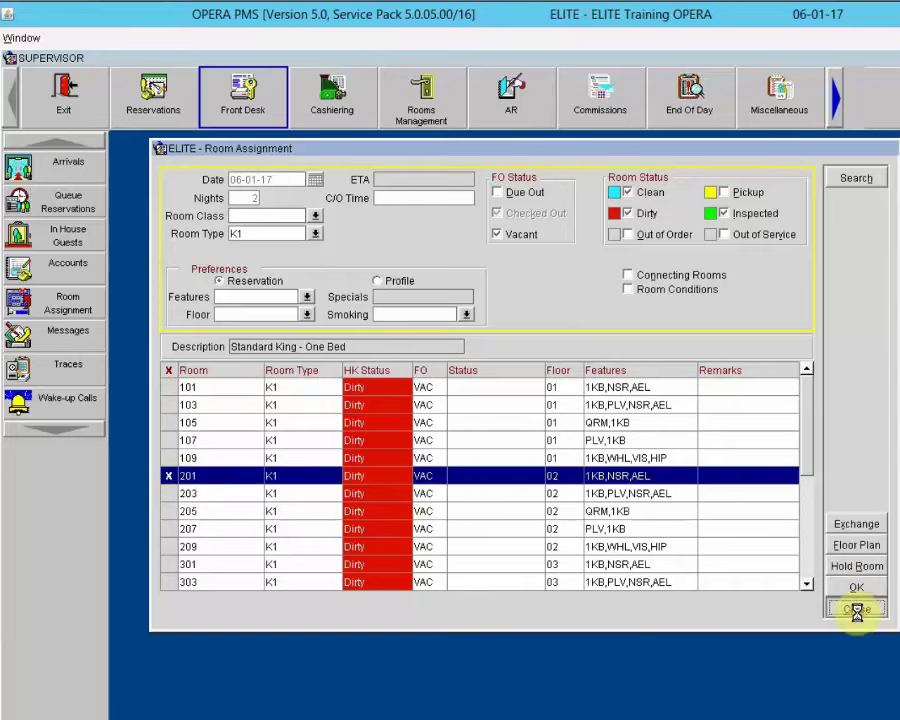
{"action": "left_click", "coordinate": [856, 606]}
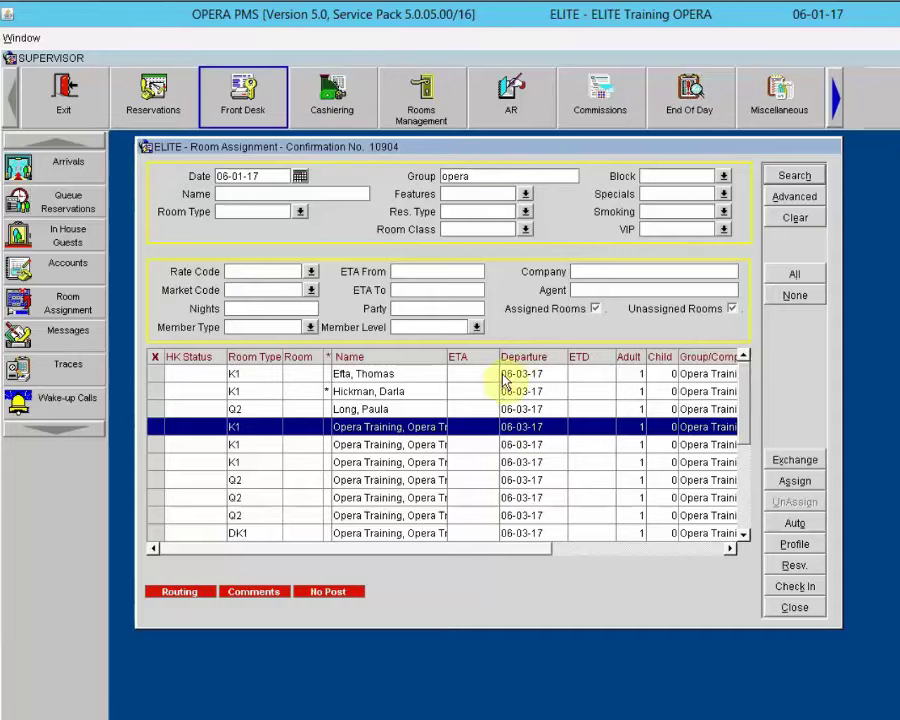
Step: Set up automatic assignment with Dirty Rooms included and Use Associated Preferences unticked
{"action": "left_click", "coordinate": [815, 527]}
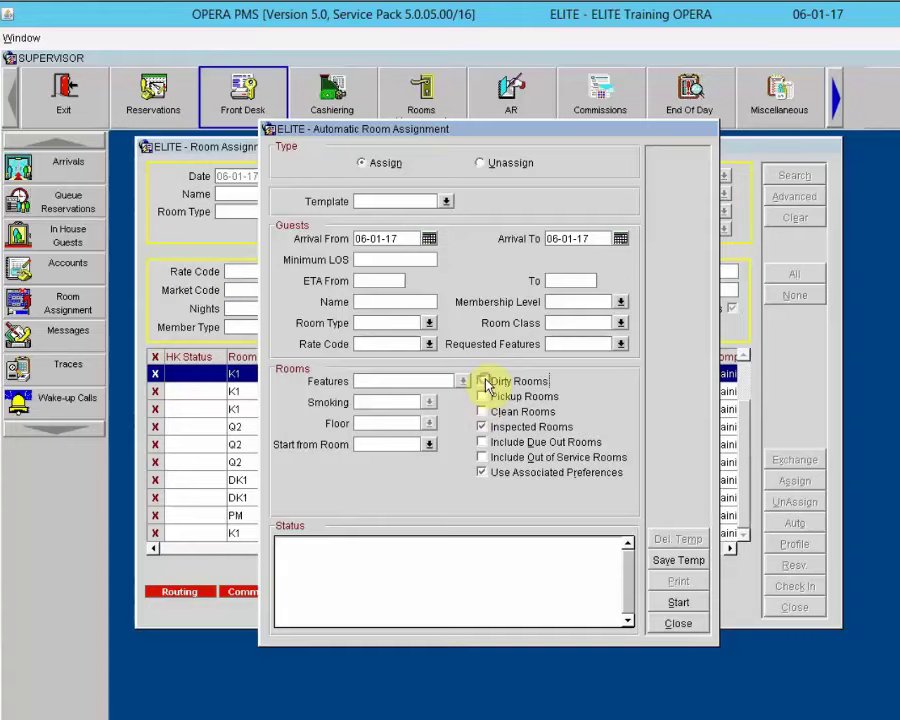
{"action": "left_click", "coordinate": [484, 382]}
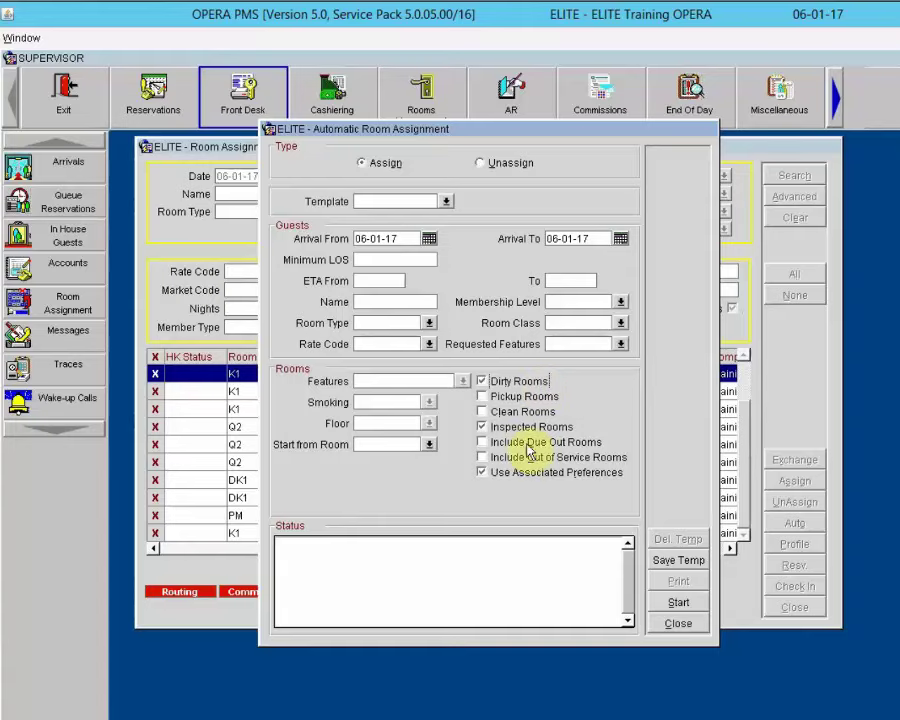
{"action": "left_click", "coordinate": [519, 478]}
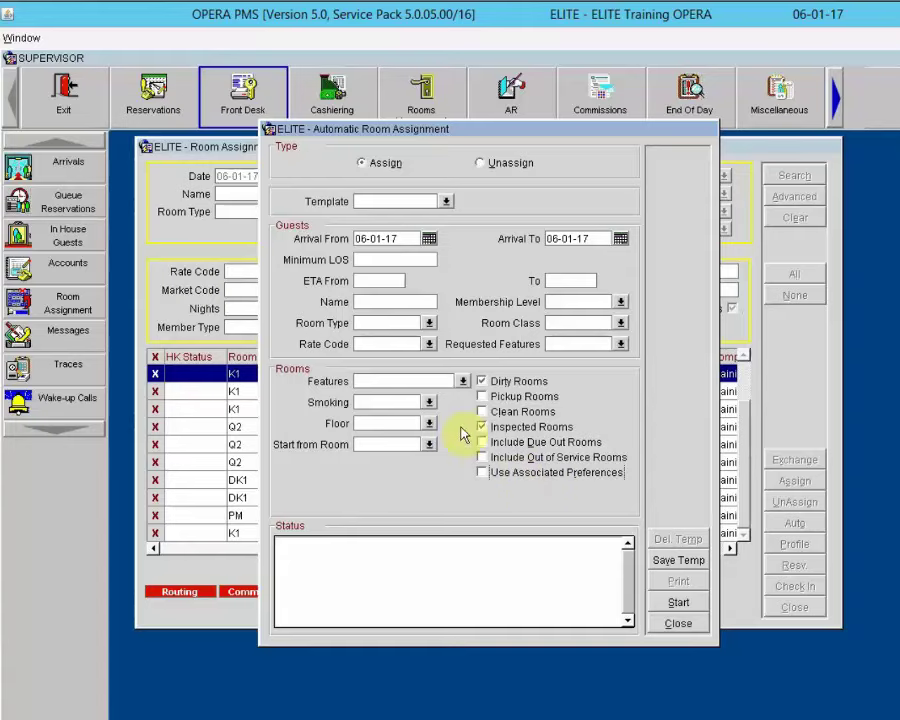
Step: Restrict the automatic assignment to floor 02 - Second Floor
{"action": "left_click", "coordinate": [428, 423]}
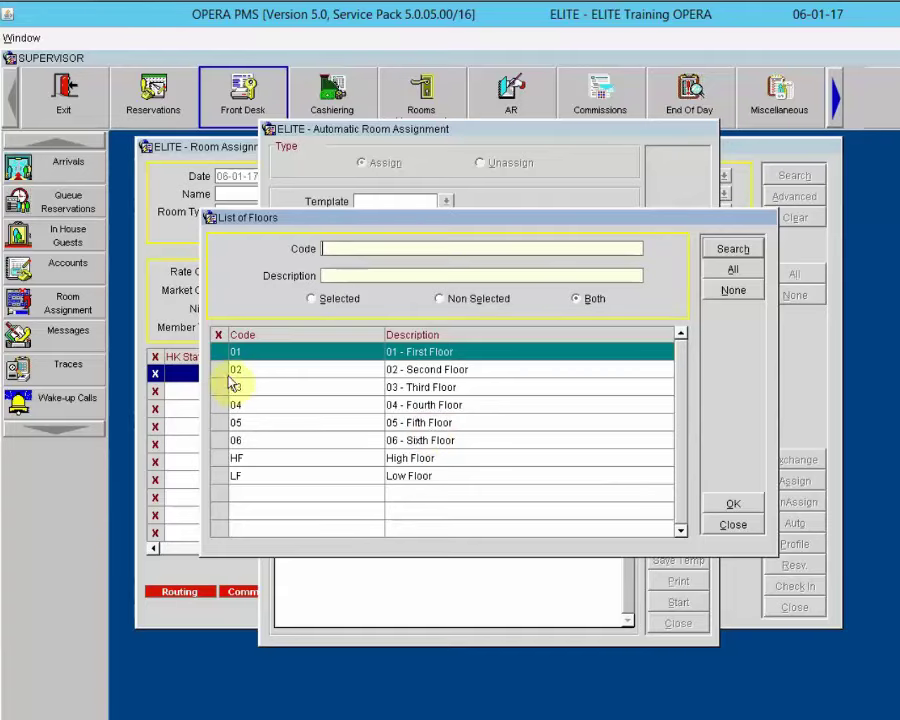
{"action": "left_click", "coordinate": [220, 368]}
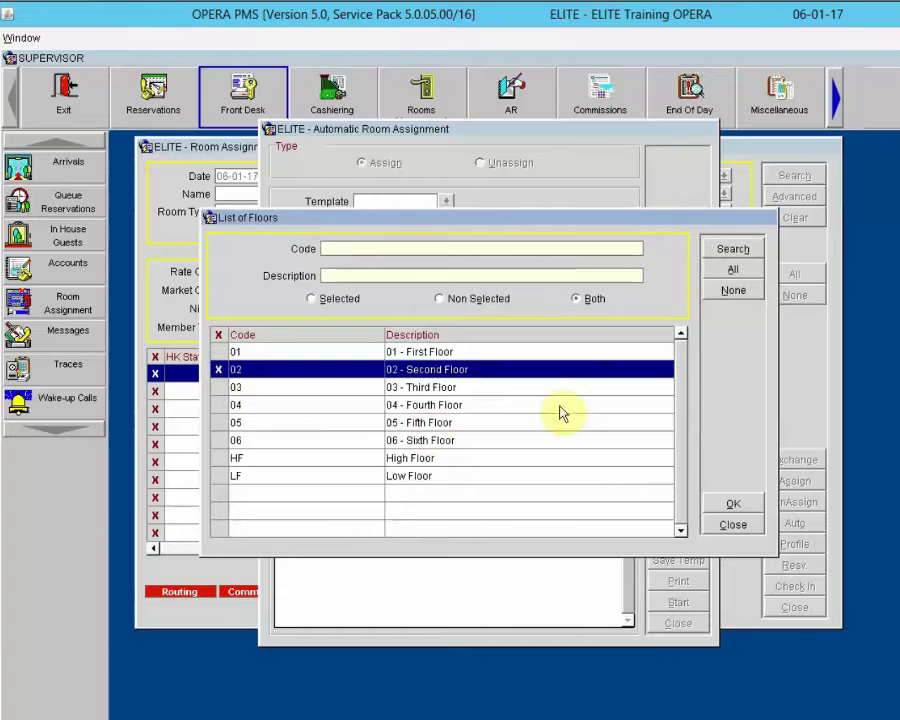
{"action": "left_click", "coordinate": [729, 506]}
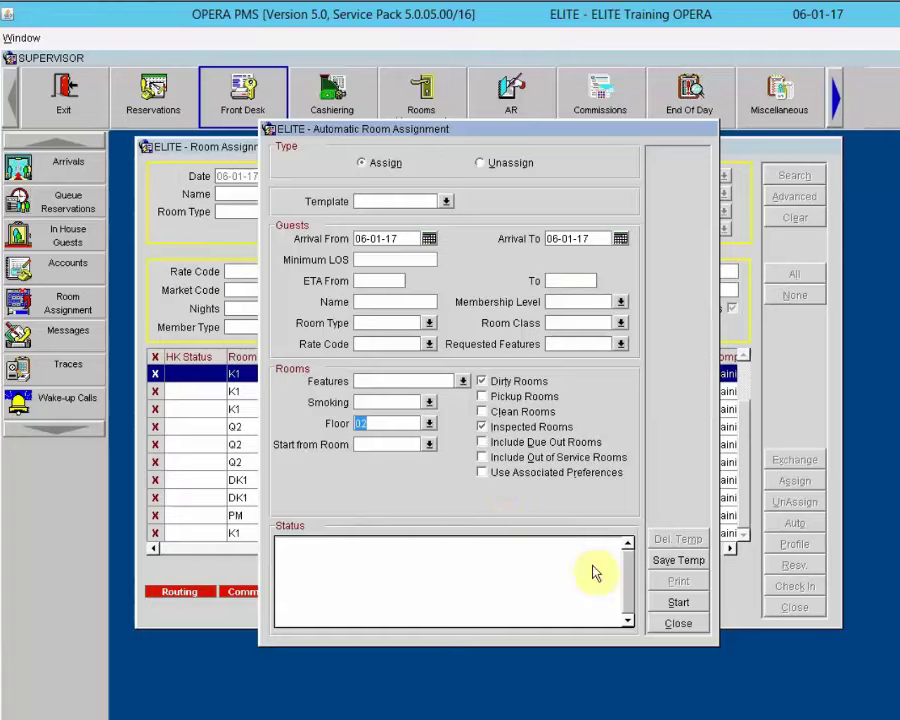
Step: Run the assignment, placing 12 reservations in second-floor rooms 203–213 and leaving one unassigned
{"action": "left_click", "coordinate": [679, 604]}
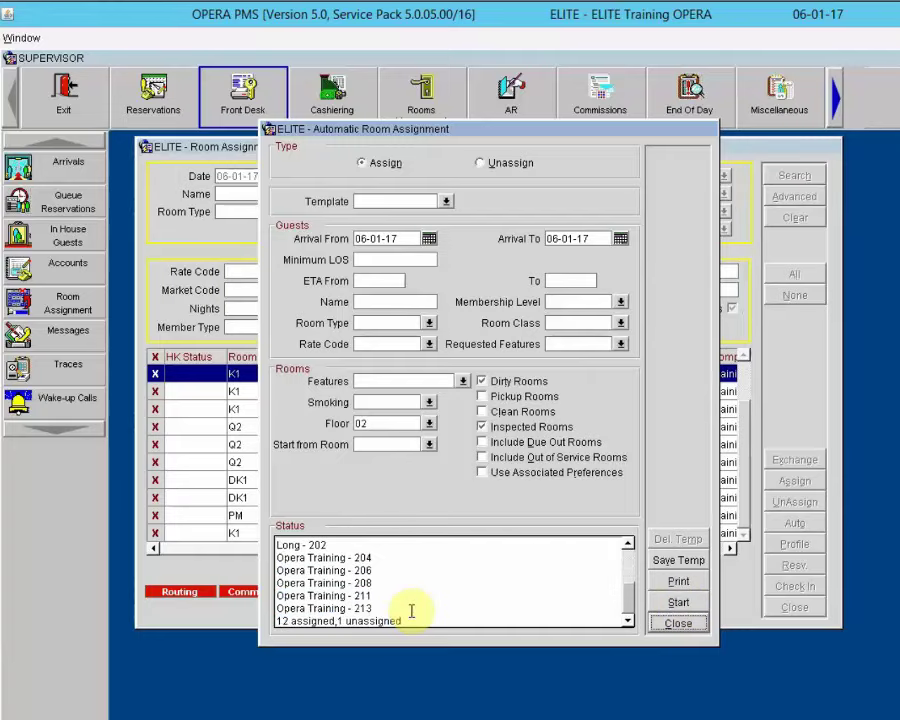
{"action": "left_click", "coordinate": [676, 624]}
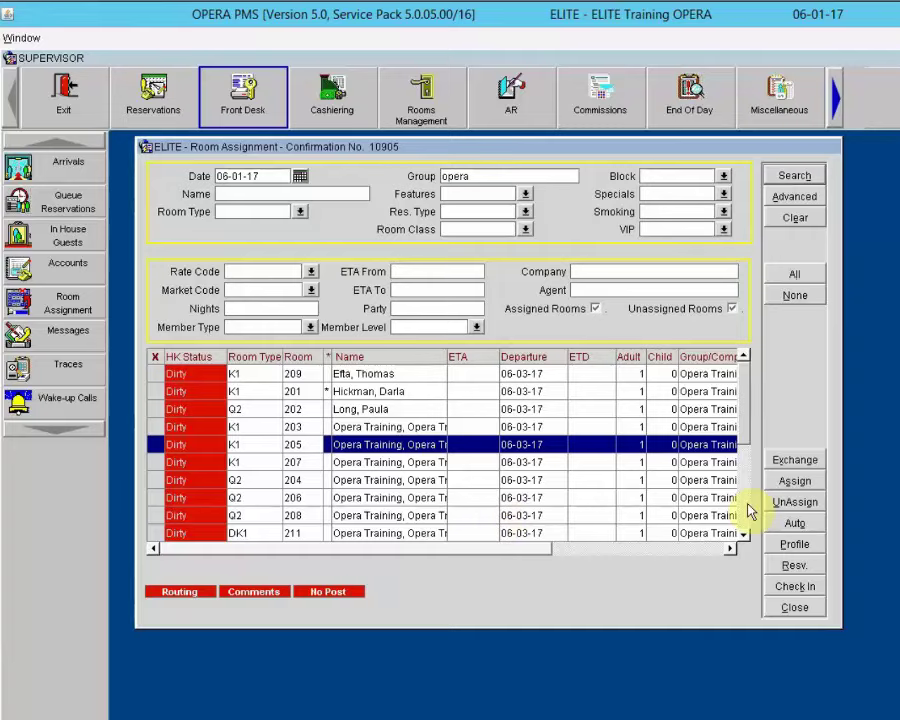
{"action": "scroll", "coordinate": [750, 510], "scroll_direction": "down", "scroll_amount": 1}
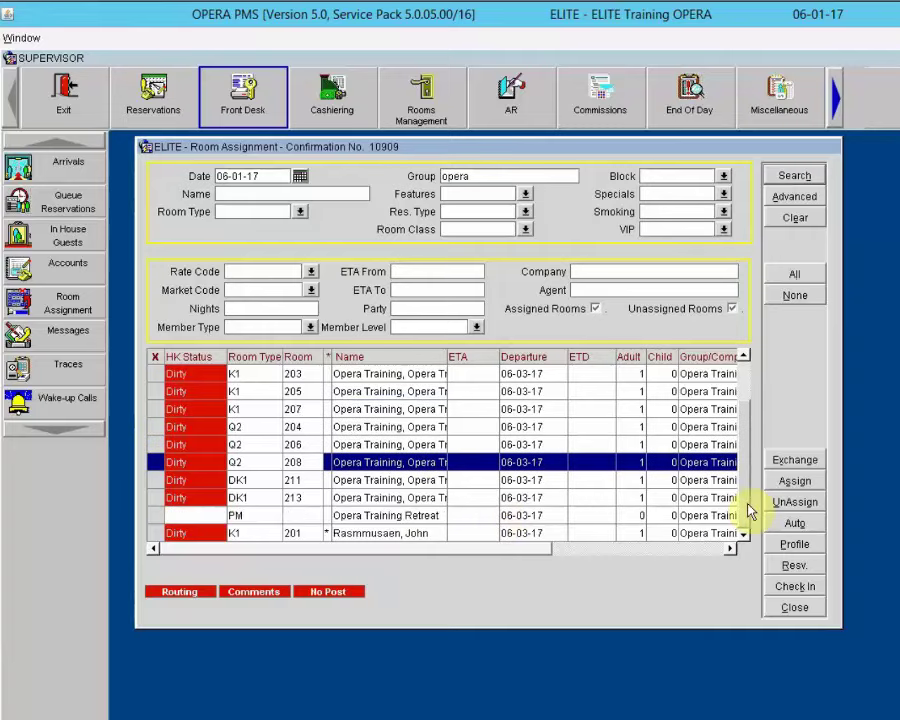
Step: Assign PM room 9008 to the Opera Training Retreat posting master, searching clean and dirty rooms
{"action": "left_click", "coordinate": [377, 515]}
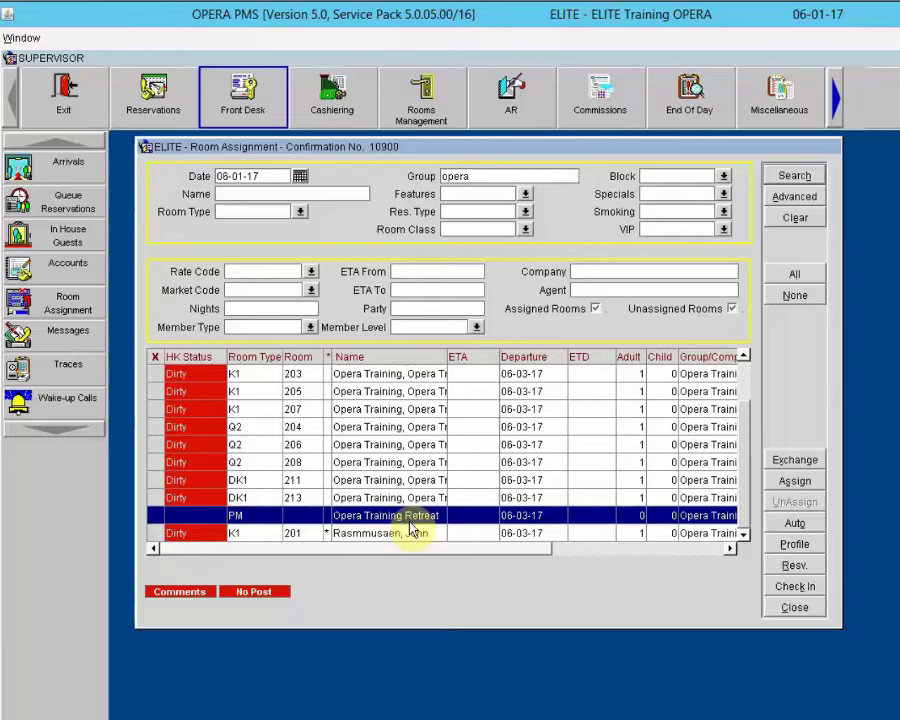
{"action": "left_click", "coordinate": [795, 481]}
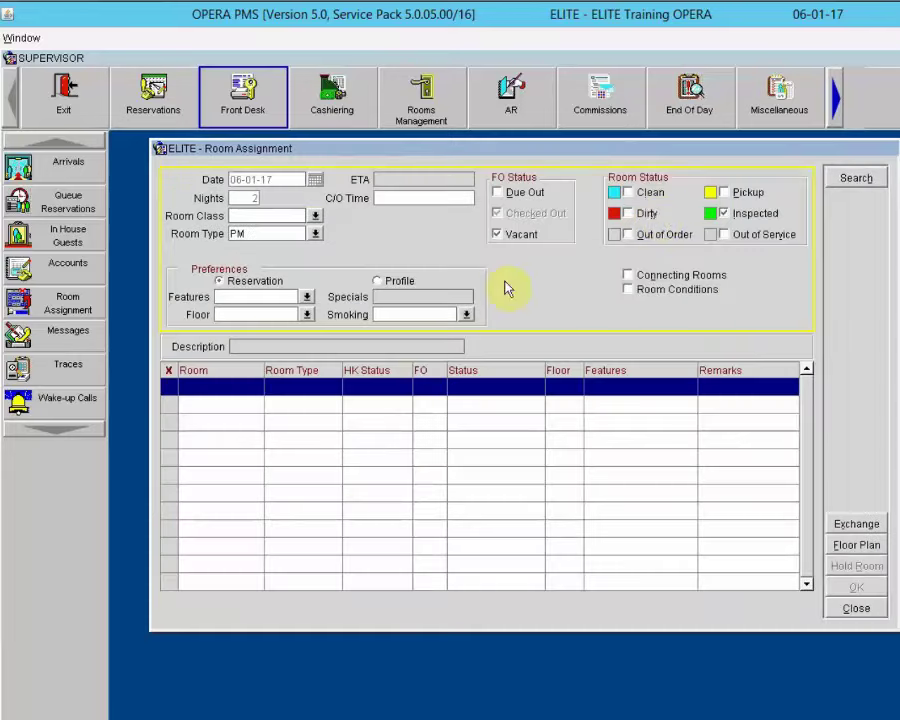
{"action": "left_click", "coordinate": [649, 193]}
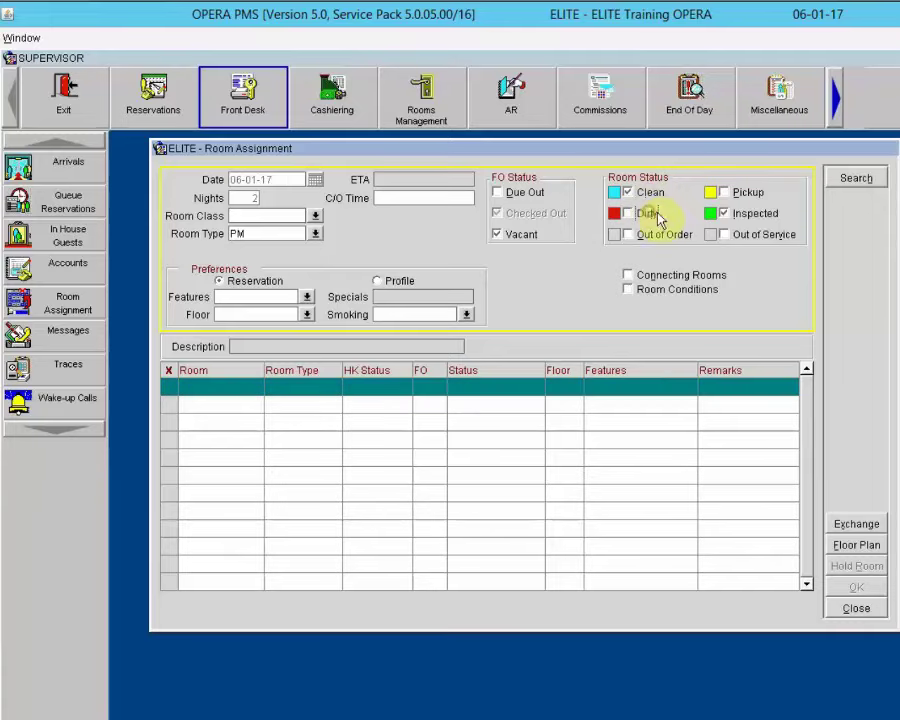
{"action": "left_click", "coordinate": [650, 214]}
{"action": "left_click", "coordinate": [845, 182]}
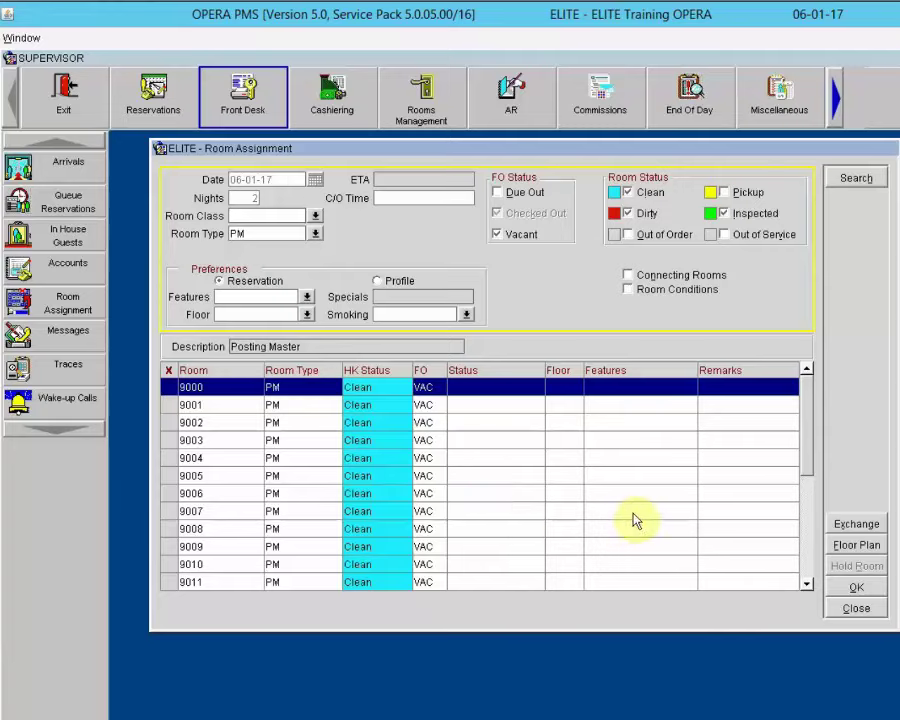
{"action": "left_click", "coordinate": [172, 527]}
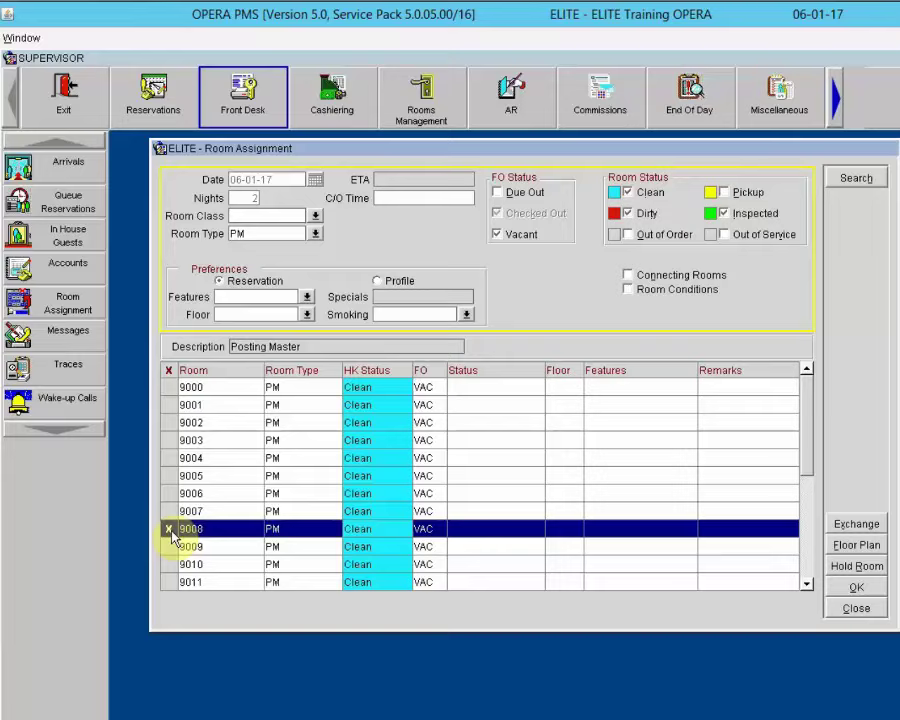
{"action": "left_click", "coordinate": [848, 586]}
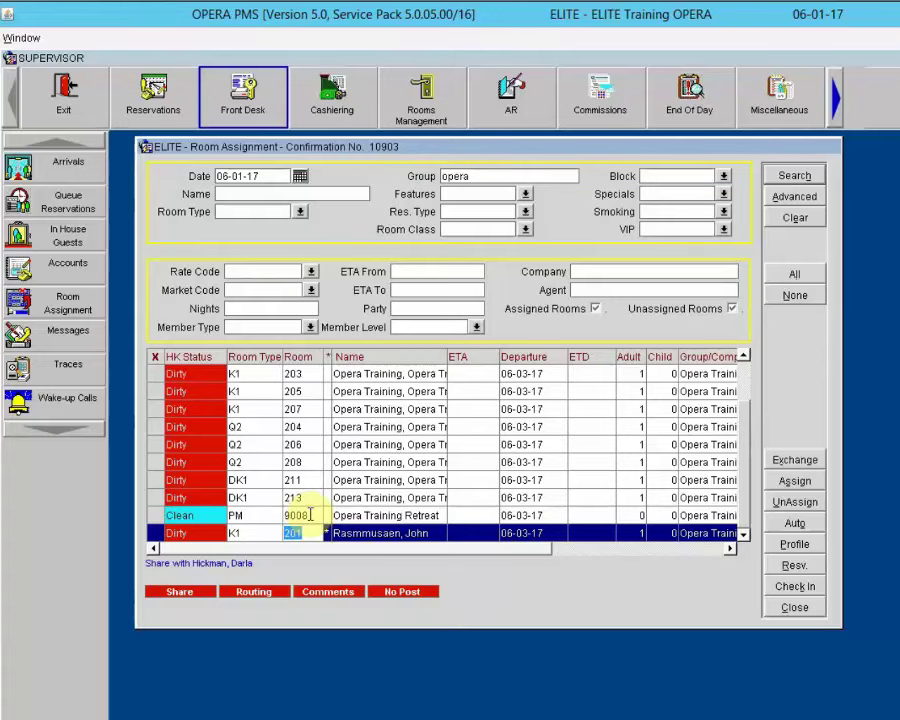
Step: Exchange rooms 207 and 209 so the Opera Training reservation holds 209
{"action": "left_click", "coordinate": [400, 409]}
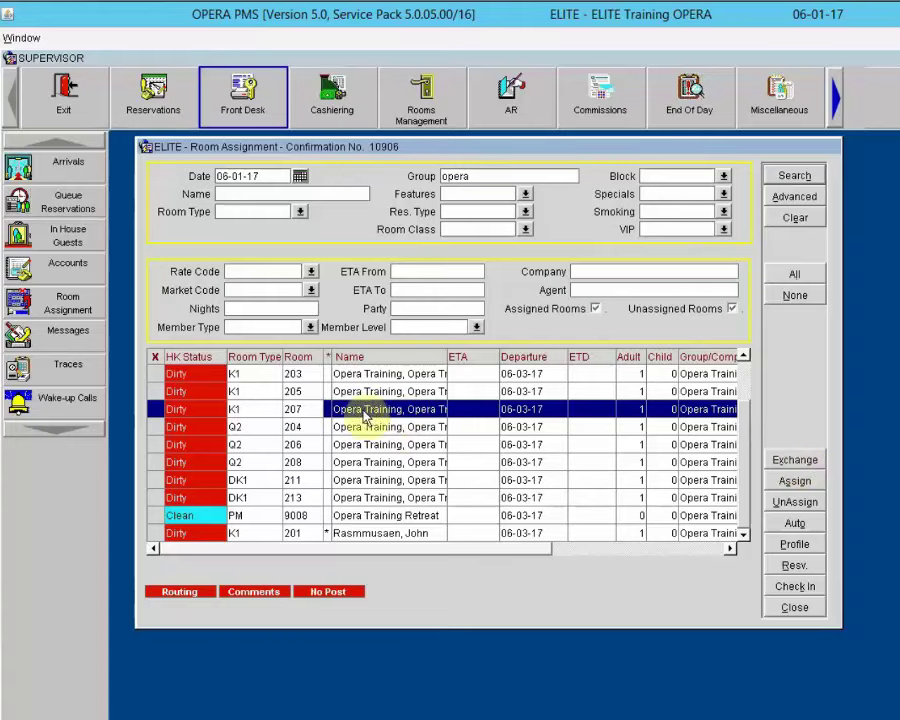
{"action": "left_click", "coordinate": [785, 463]}
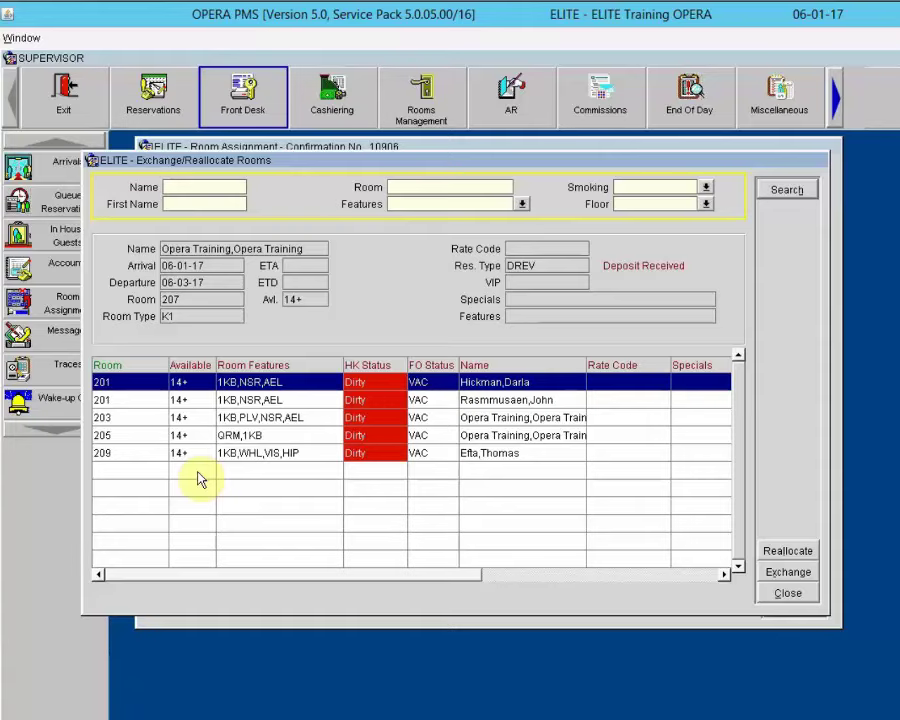
{"action": "left_click", "coordinate": [511, 458]}
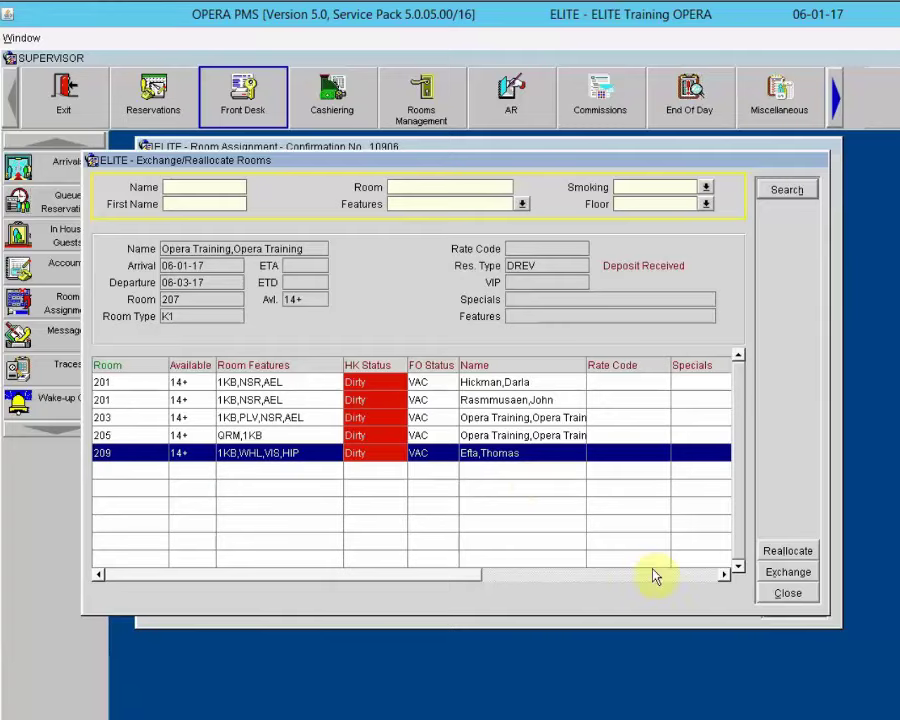
{"action": "left_click", "coordinate": [787, 573]}
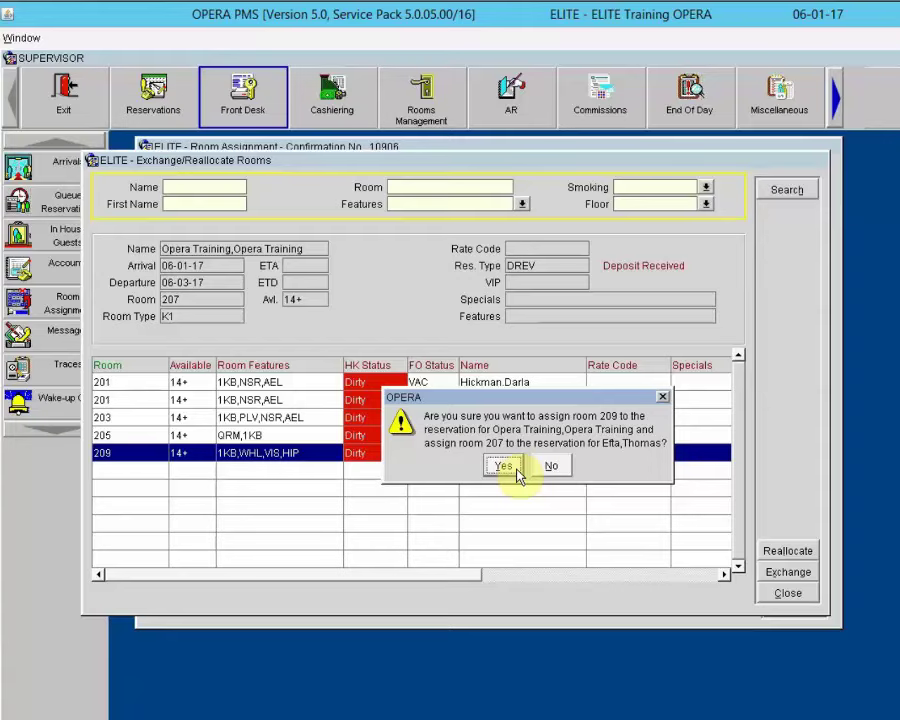
{"action": "left_click", "coordinate": [510, 467]}
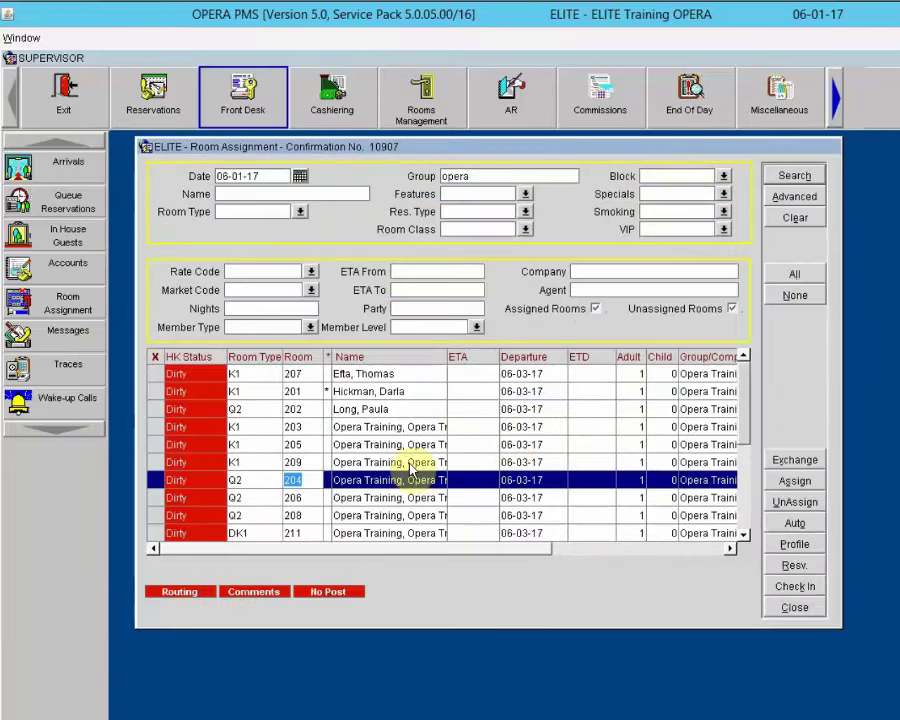
Step: Select the reservation now in room 209 and close the Room Assignment window
{"action": "left_click", "coordinate": [410, 463]}
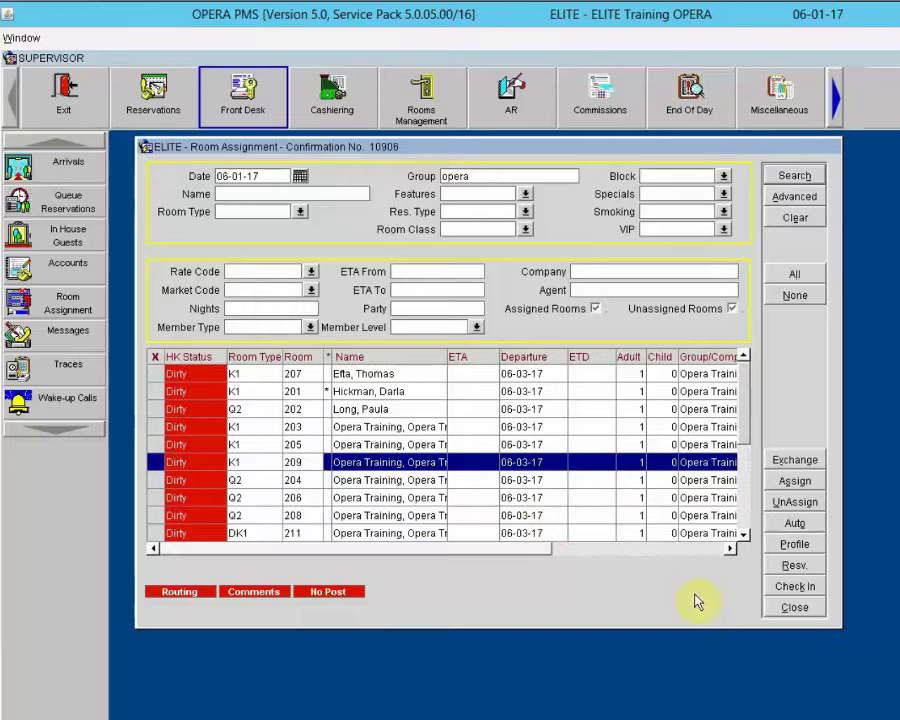
{"action": "left_click", "coordinate": [795, 607]}
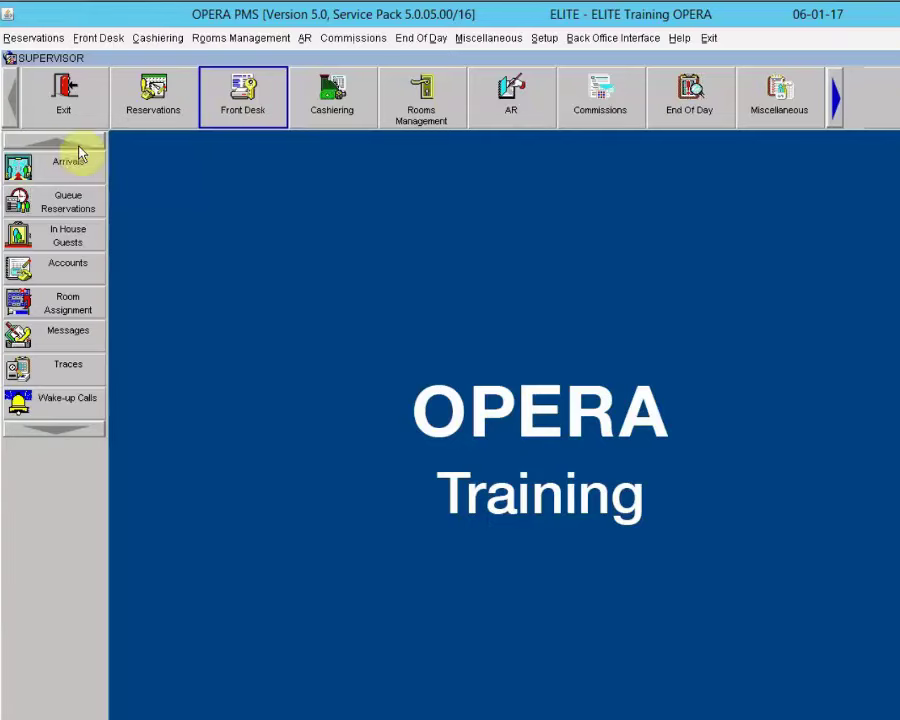
Step: List the 06-01-17 arrivals, scroll through their assigned rooms, then close the Arrivals search
{"action": "left_click", "coordinate": [28, 166]}
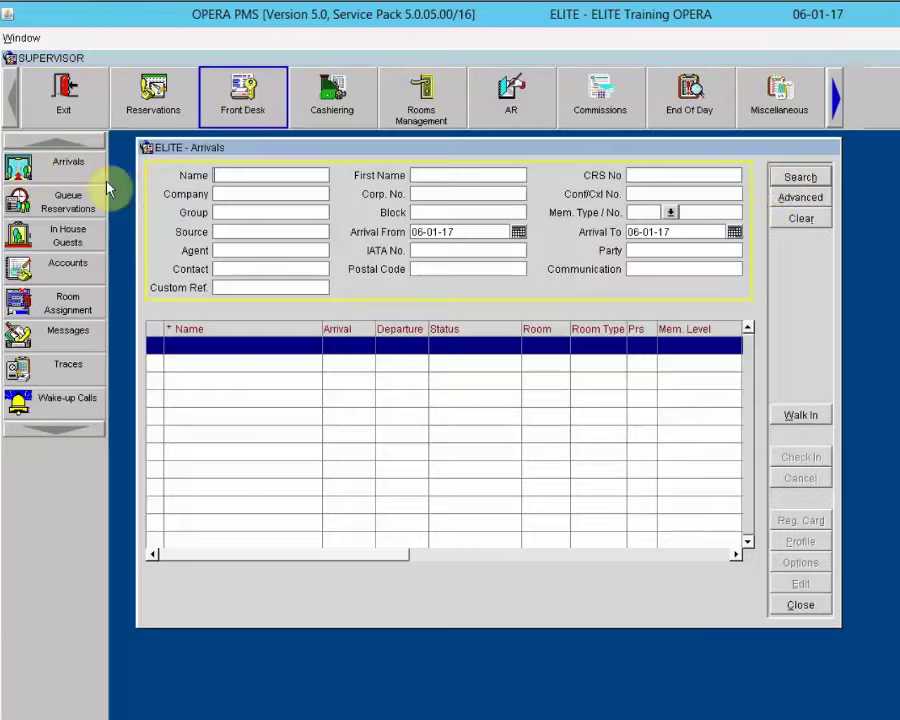
{"action": "left_click", "coordinate": [798, 178]}
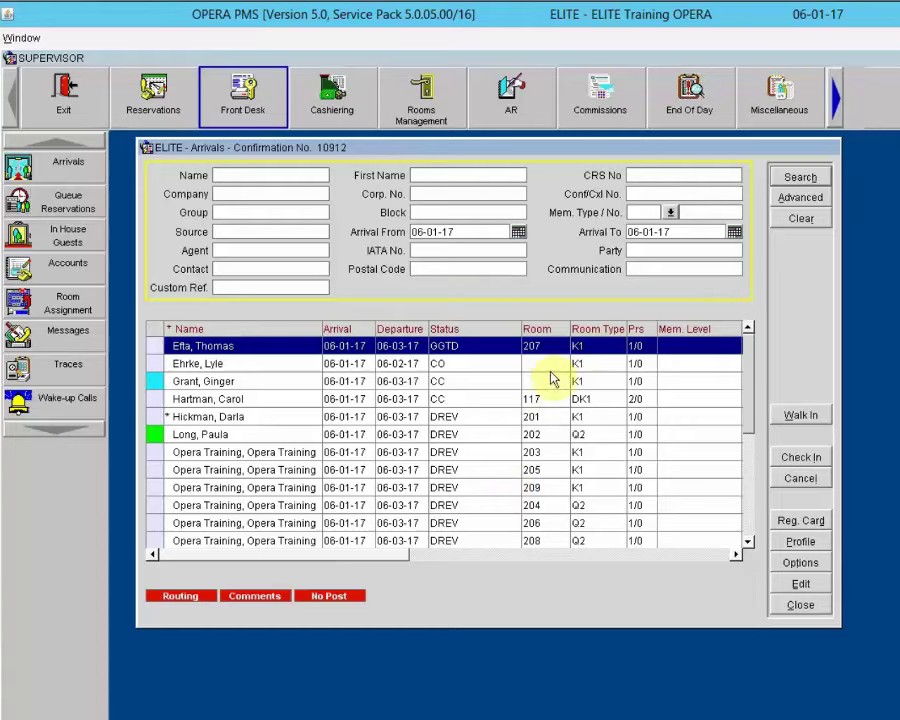
{"action": "left_click", "coordinate": [752, 546]}
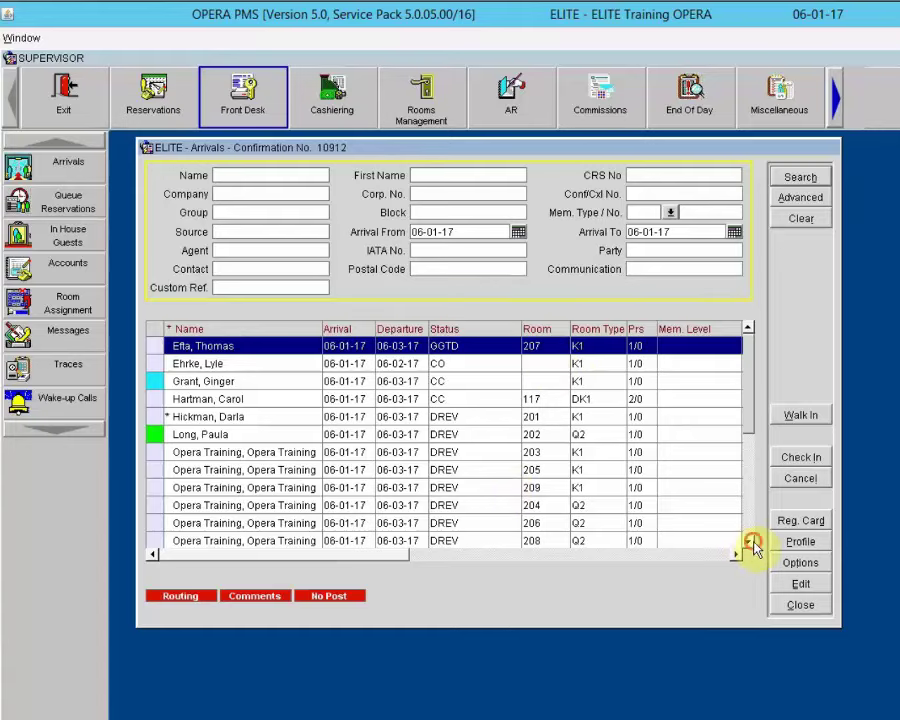
{"action": "left_click", "coordinate": [752, 546]}
{"action": "left_click", "coordinate": [752, 546]}
{"action": "left_click", "coordinate": [752, 546]}
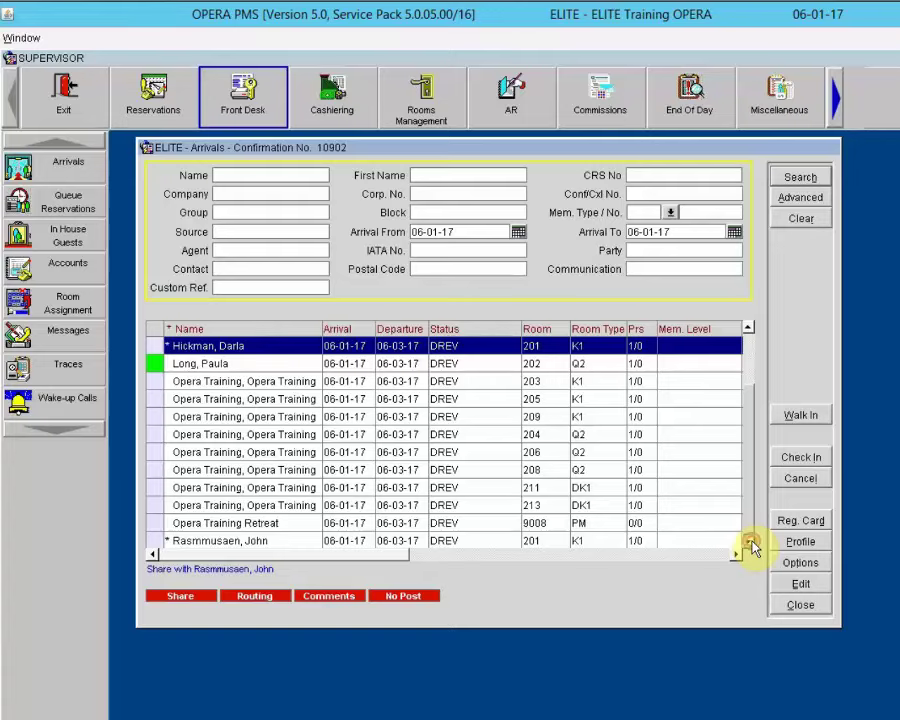
{"action": "left_click", "coordinate": [752, 428]}
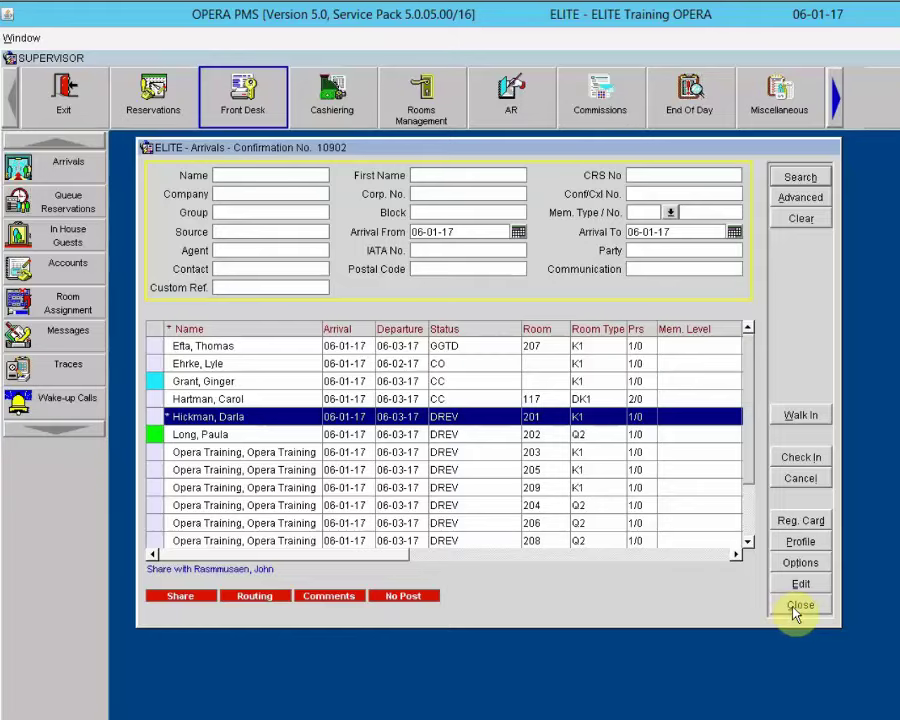
{"action": "left_click", "coordinate": [799, 604]}
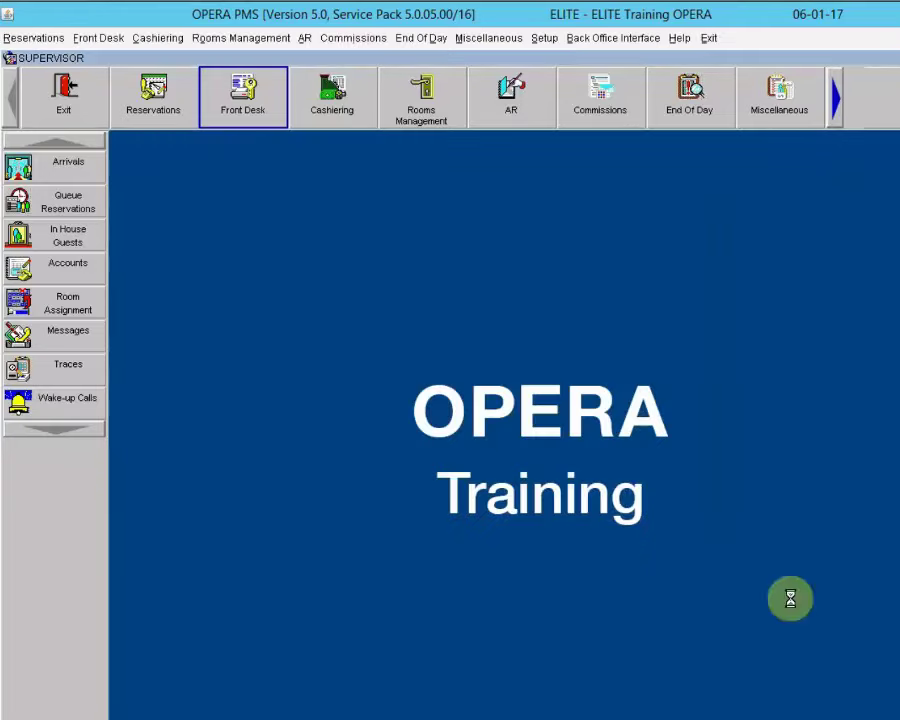
Step: Print registration cards for 06-01-17 arrivals from Reservations, then close the Registration Forms dialog
{"action": "left_click", "coordinate": [166, 93]}
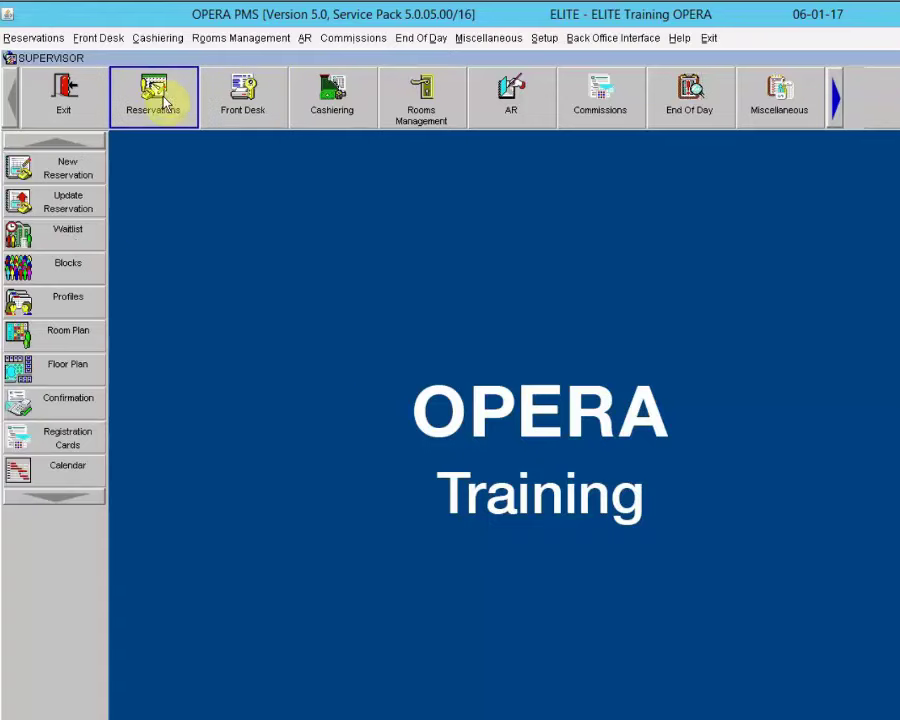
{"action": "left_click", "coordinate": [67, 441]}
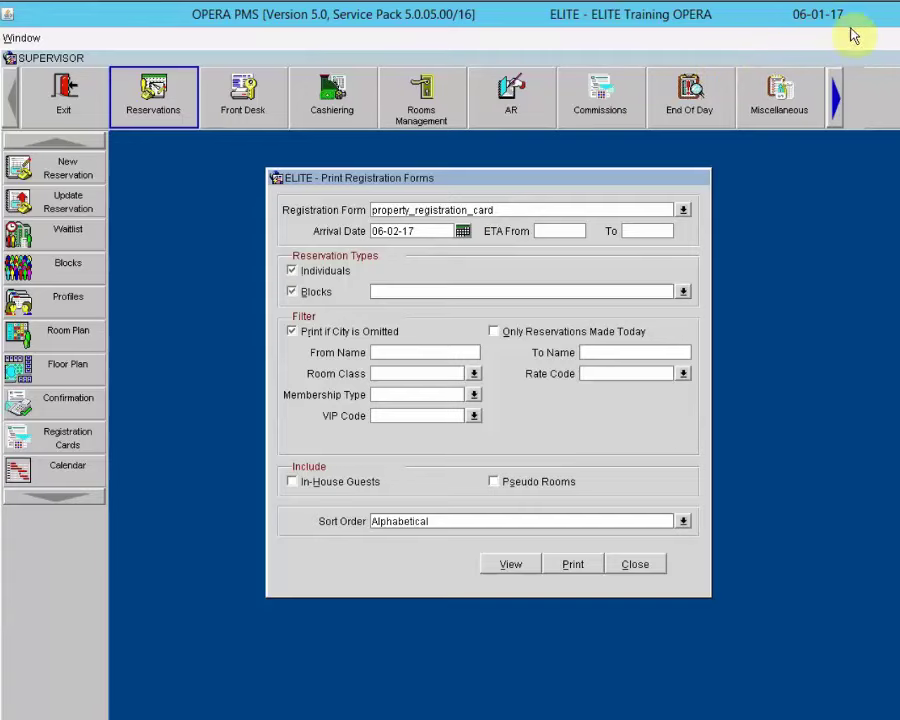
{"action": "left_click", "coordinate": [443, 232]}
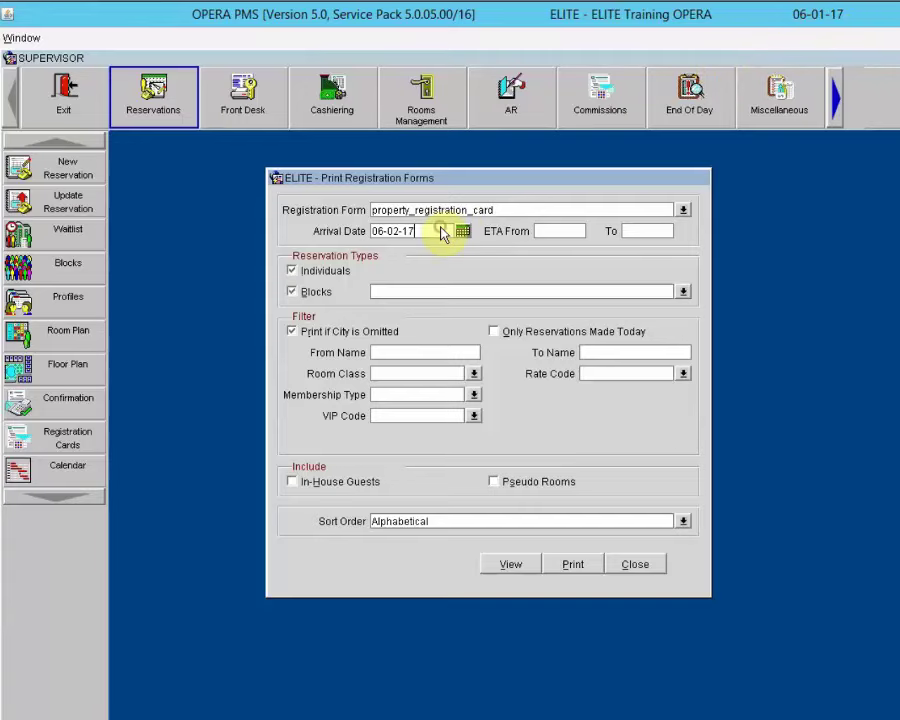
{"action": "left_click_drag", "start_coordinate": [420, 234], "coordinate": [284, 226]}
{"action": "type", "text": "0"}
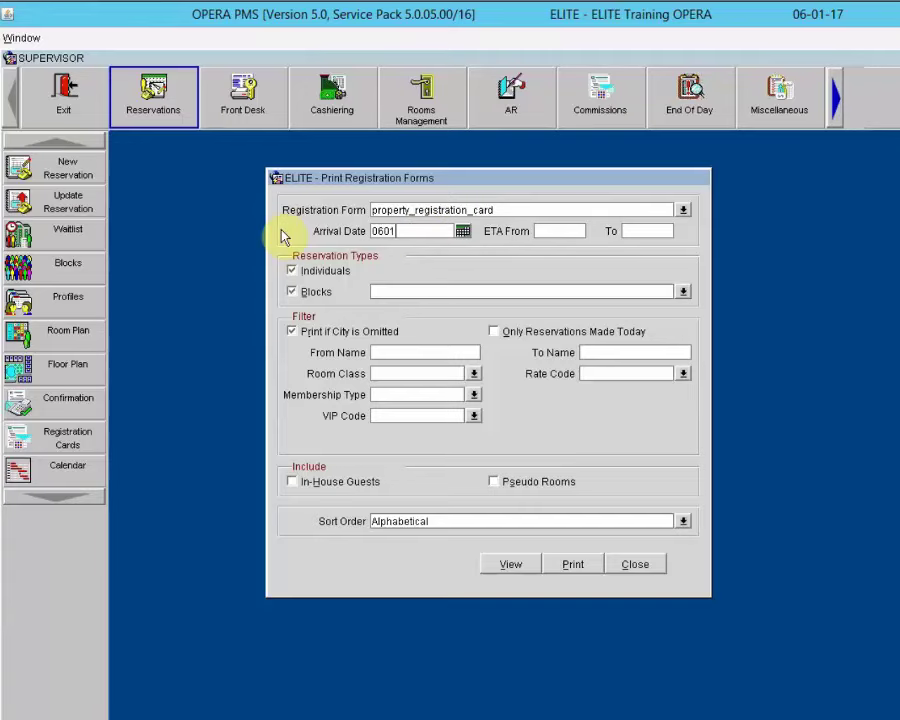
{"action": "type", "text": "6-01-17"}
{"action": "key", "text": "Tab"}
{"action": "left_click", "coordinate": [579, 566]}
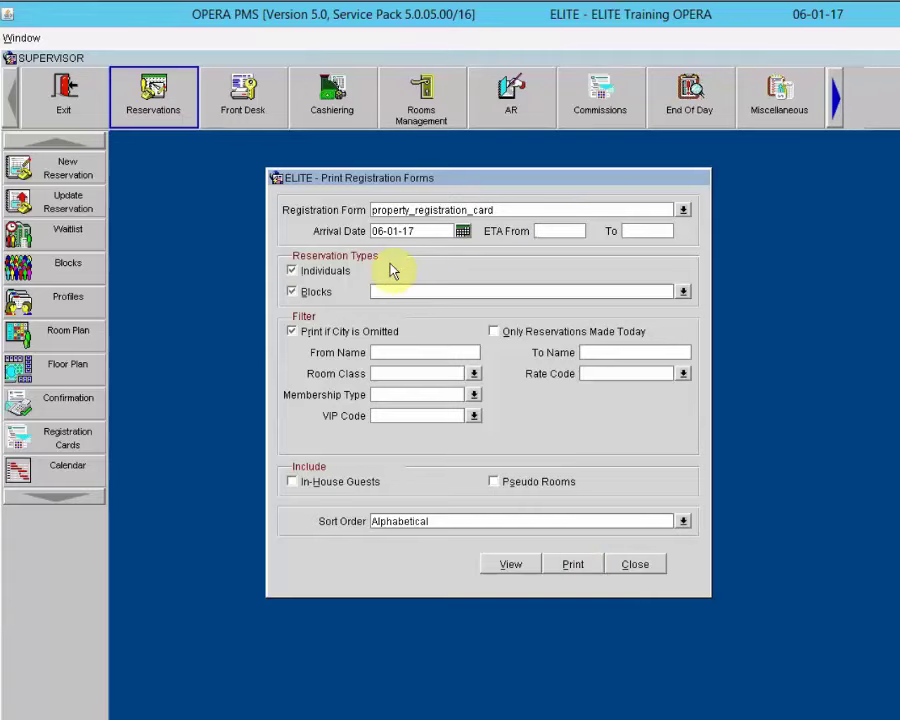
{"action": "left_click", "coordinate": [640, 565]}
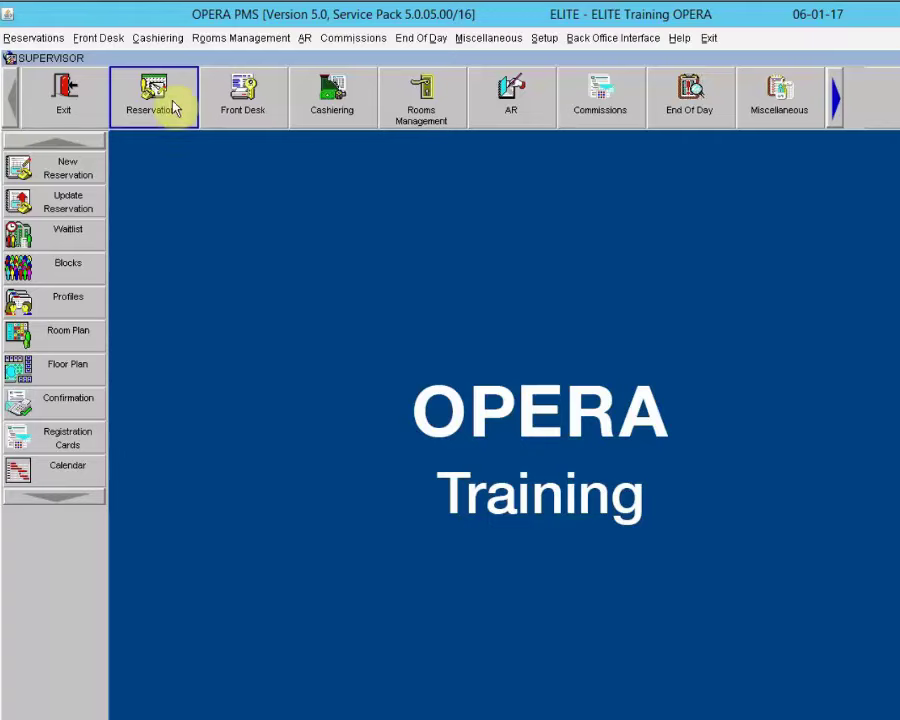
Step: Open the Room Plan, search rooms and bookings, and scroll the grid down past room 117
{"action": "left_click", "coordinate": [30, 338]}
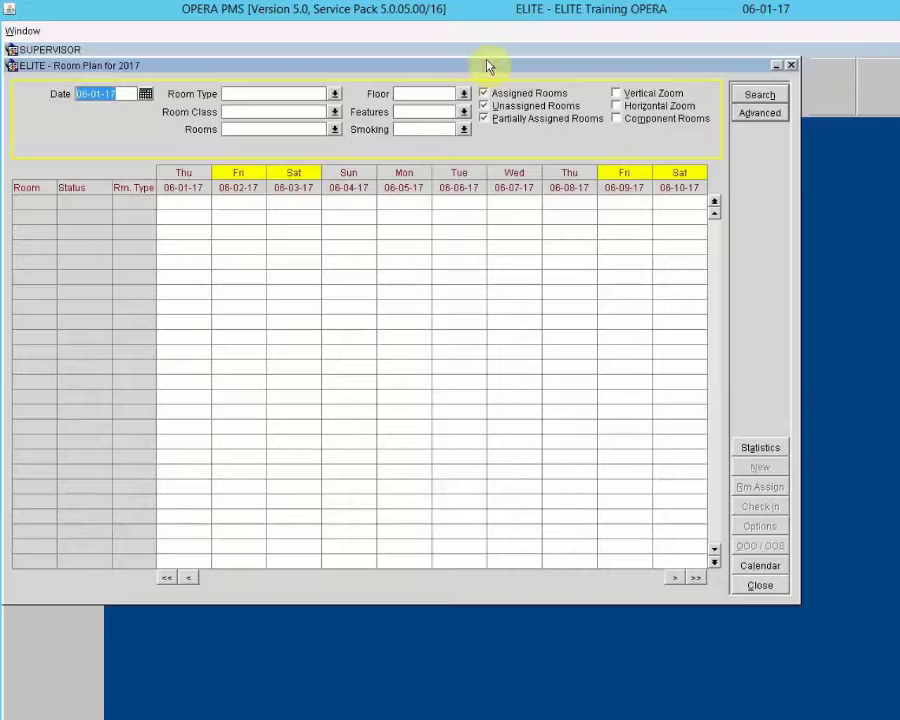
{"action": "left_click_drag", "start_coordinate": [482, 66], "coordinate": [580, 88]}
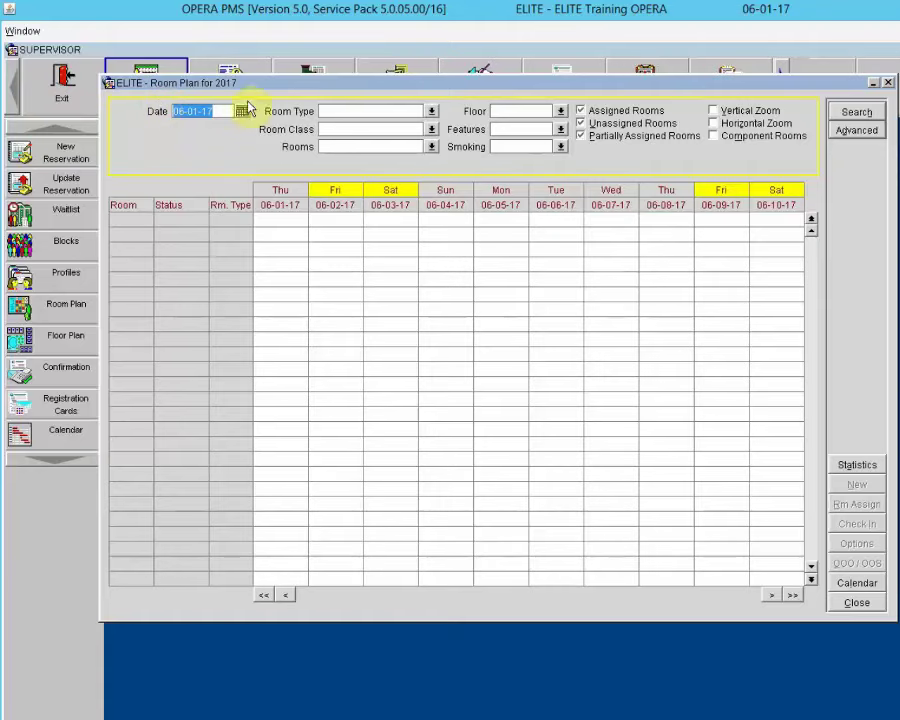
{"action": "left_click", "coordinate": [870, 110]}
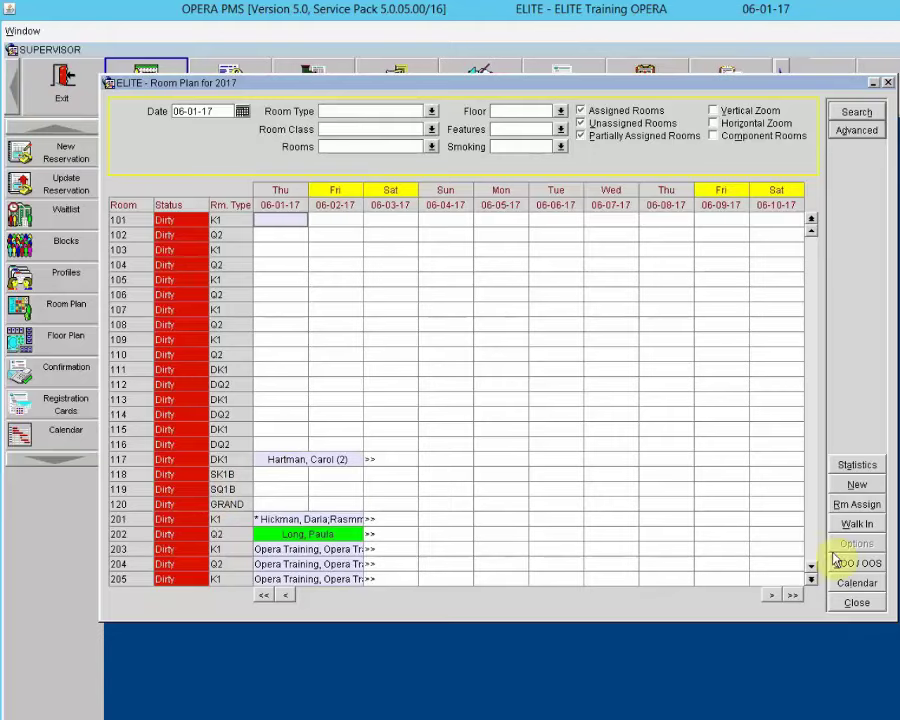
{"action": "left_click", "coordinate": [402, 463]}
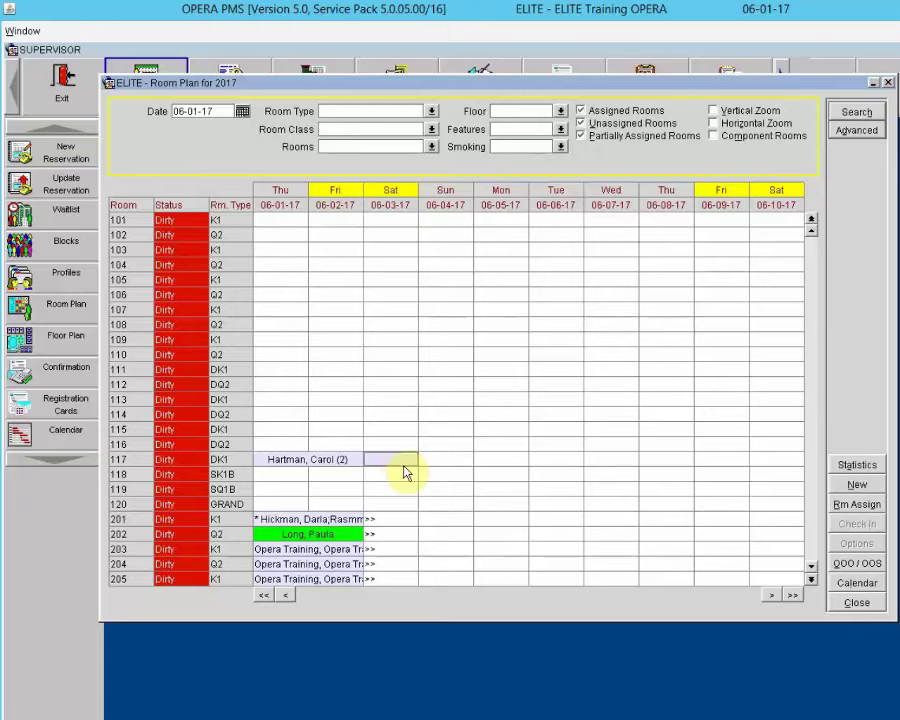
{"action": "scroll", "coordinate": [404, 468], "scroll_direction": "down", "scroll_amount": 5}
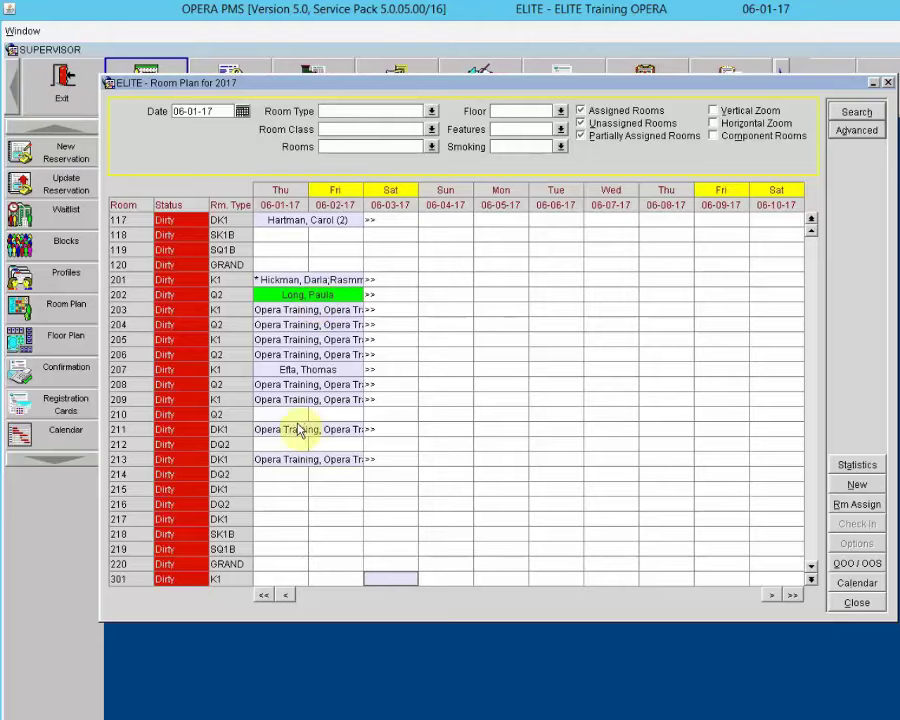
Step: Open and close the room 202 reservation, then show daily occupancy statistics below the grid
{"action": "left_click", "coordinate": [302, 296]}
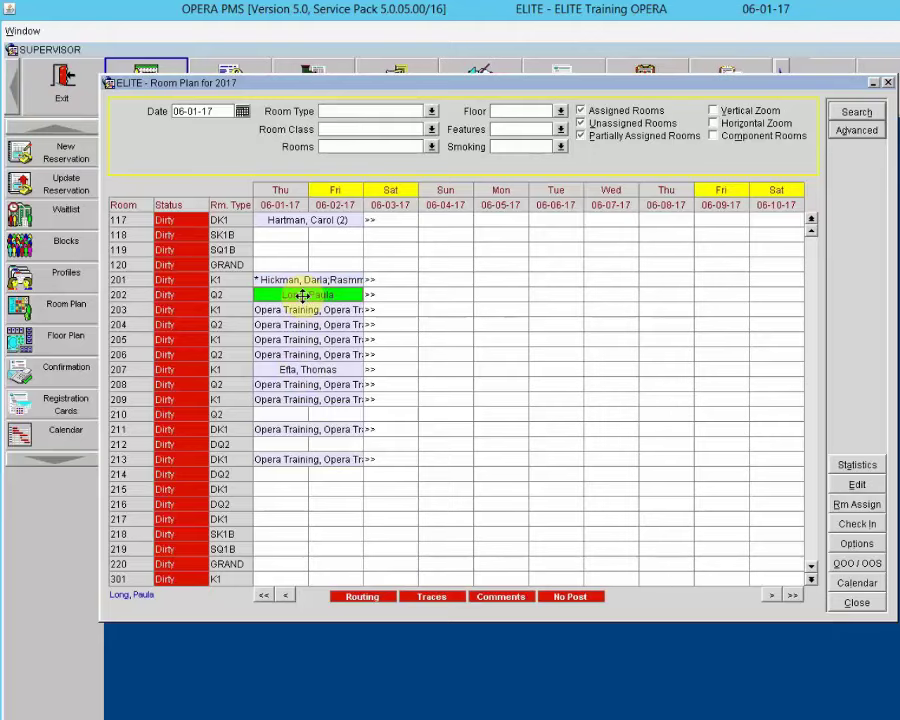
{"action": "left_click", "coordinate": [859, 484]}
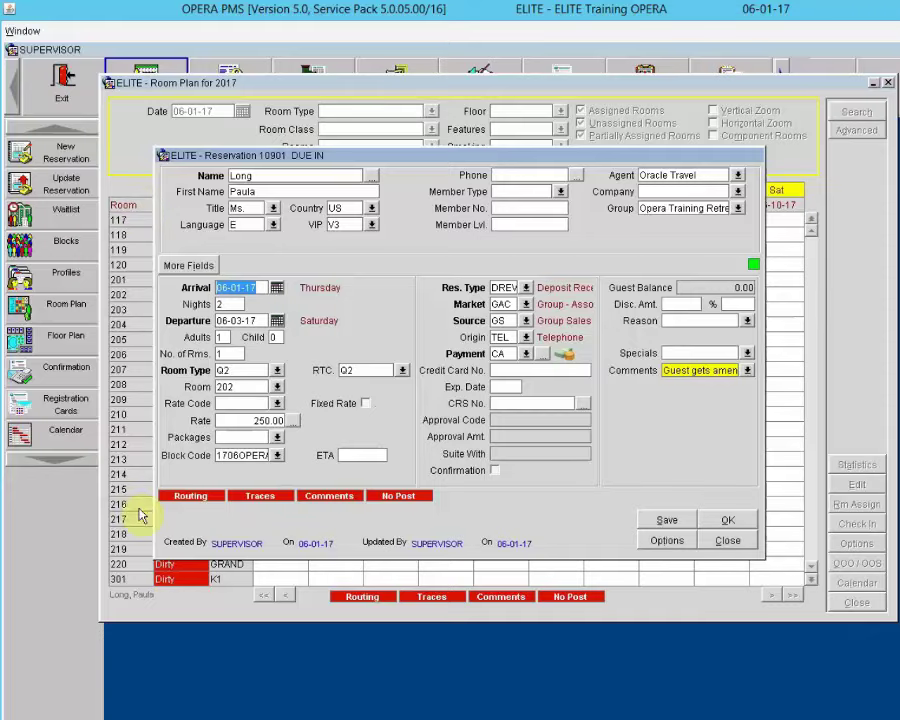
{"action": "left_click", "coordinate": [722, 540]}
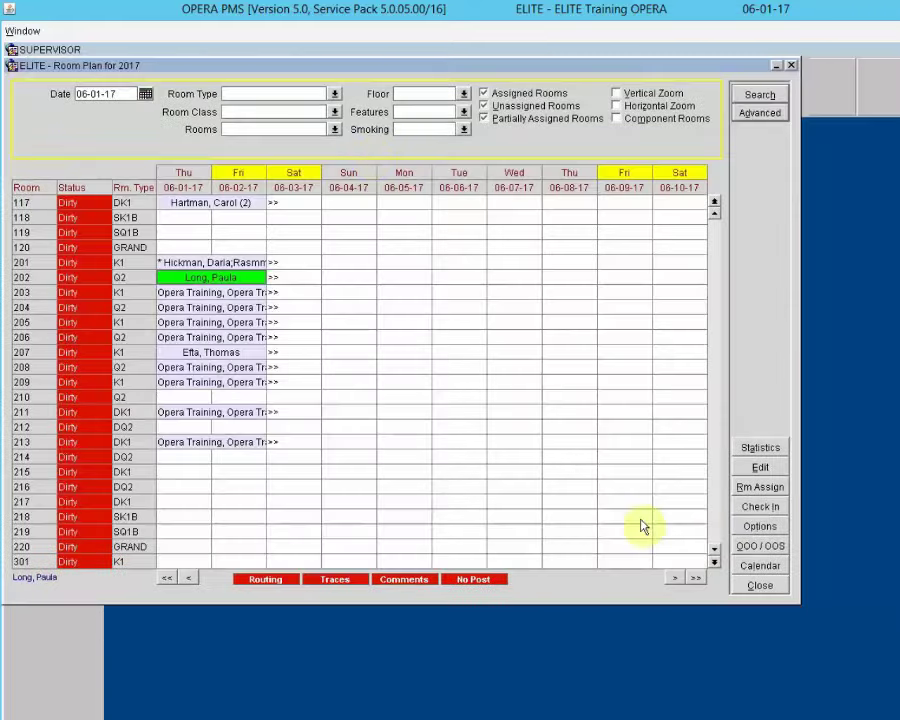
{"action": "left_click_drag", "start_coordinate": [388, 68], "coordinate": [470, 88]}
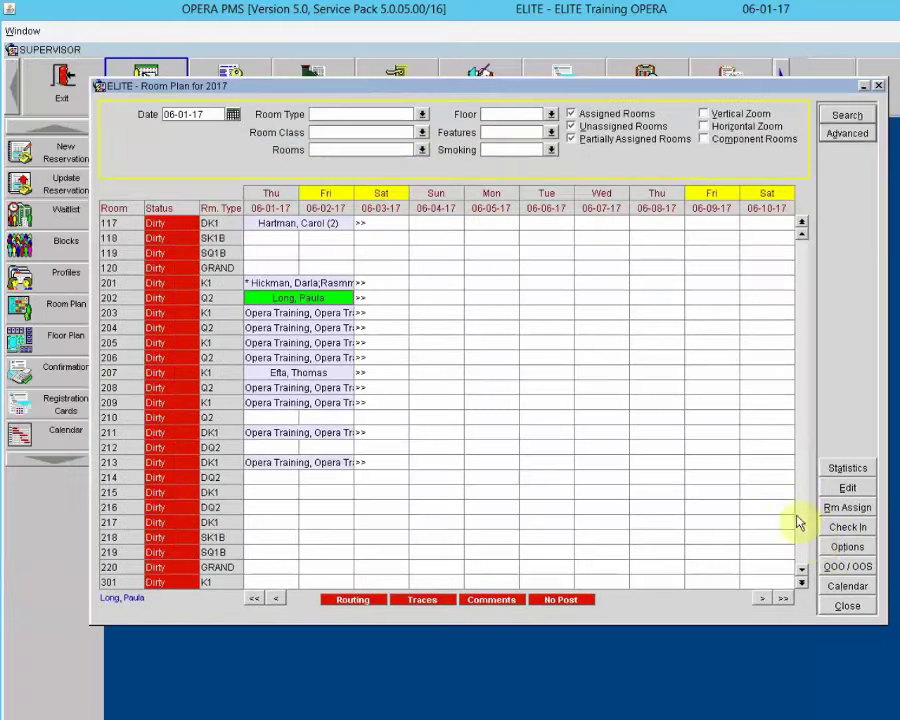
{"action": "left_click", "coordinate": [866, 469]}
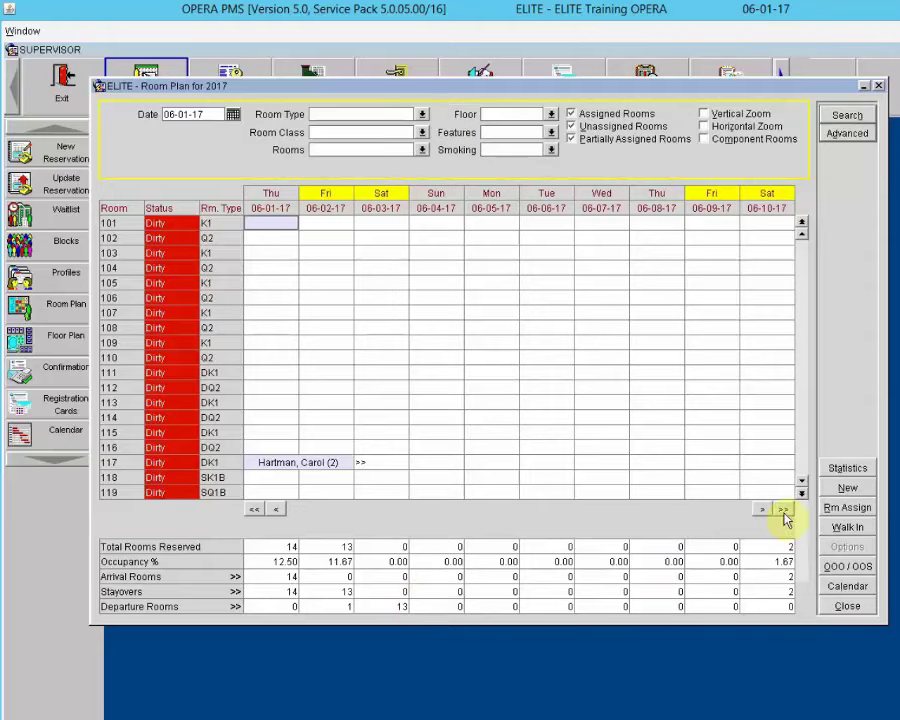
Step: Hide the statistics rows and open Reservation Options for the room 202 booking
{"action": "left_click", "coordinate": [840, 470]}
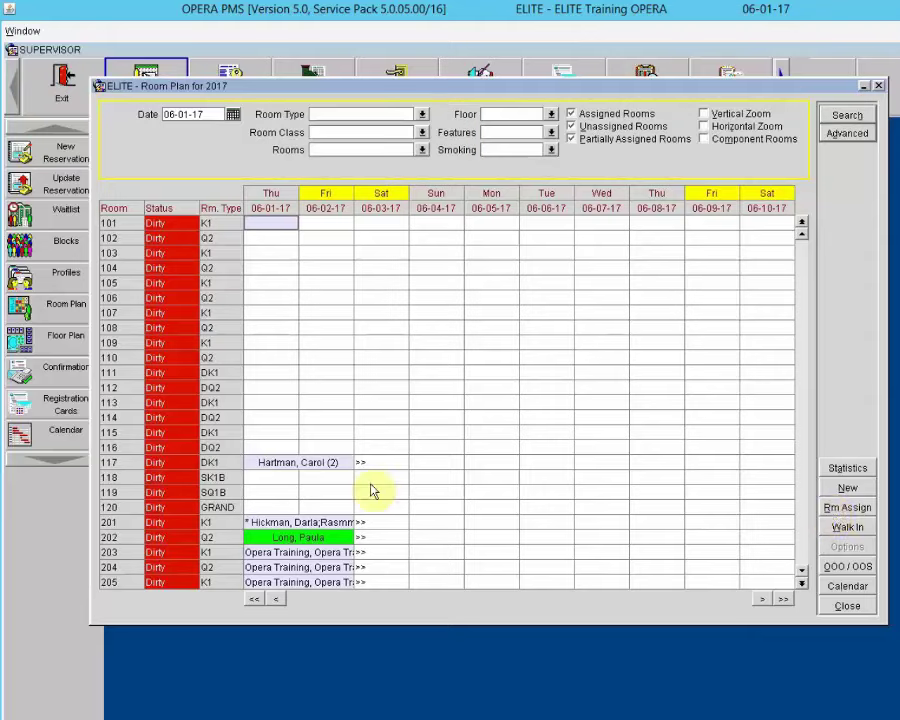
{"action": "left_click", "coordinate": [280, 421]}
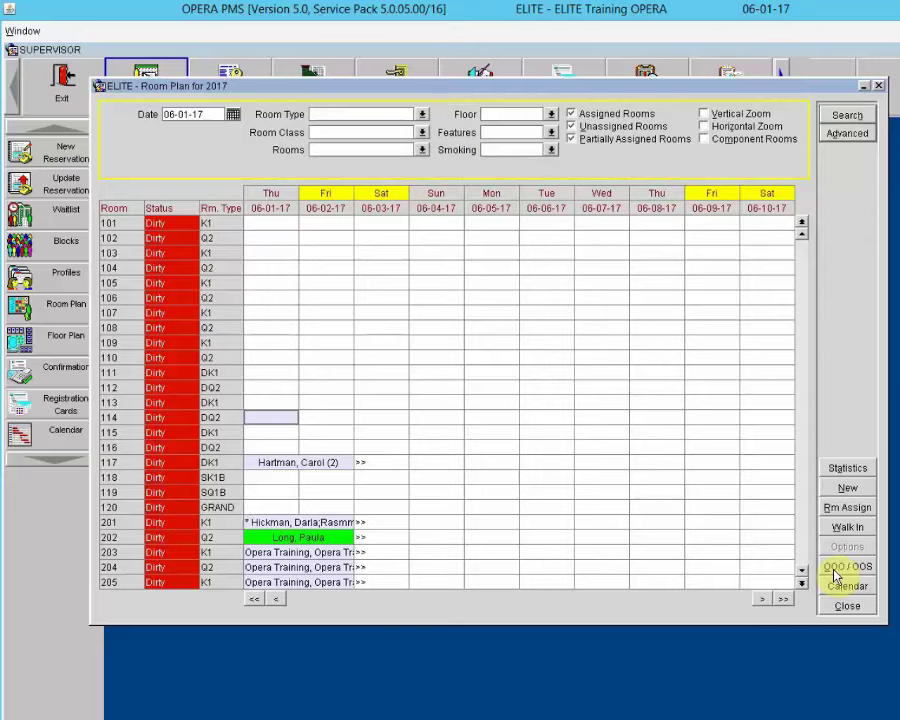
{"action": "left_click", "coordinate": [321, 540]}
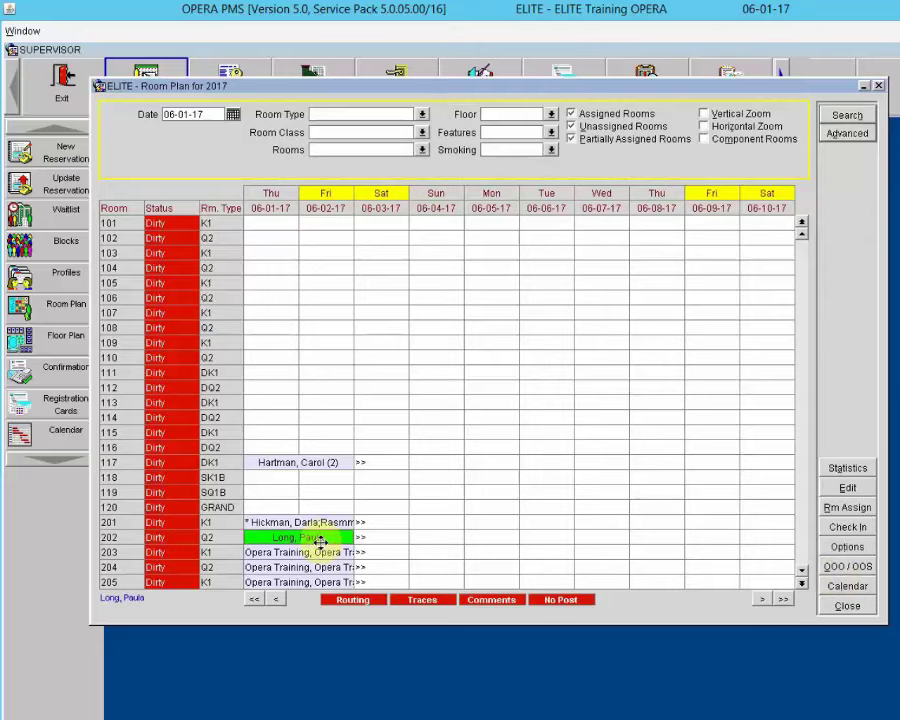
{"action": "left_click", "coordinate": [852, 548]}
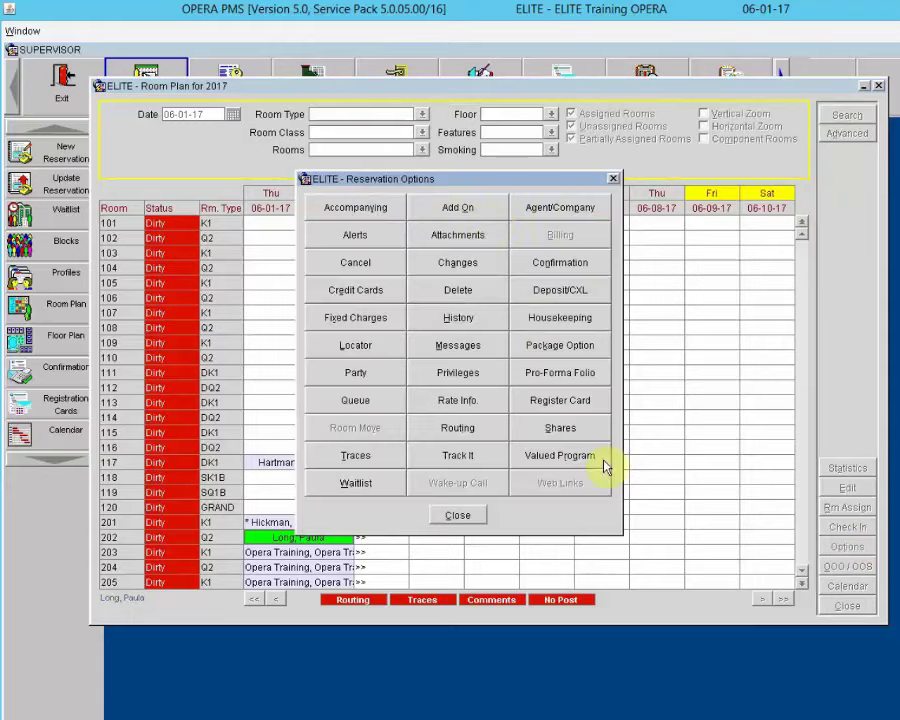
Step: Close the room 202 Reservation Options dialog to return to the Room Plan grid
{"action": "left_click", "coordinate": [466, 516]}
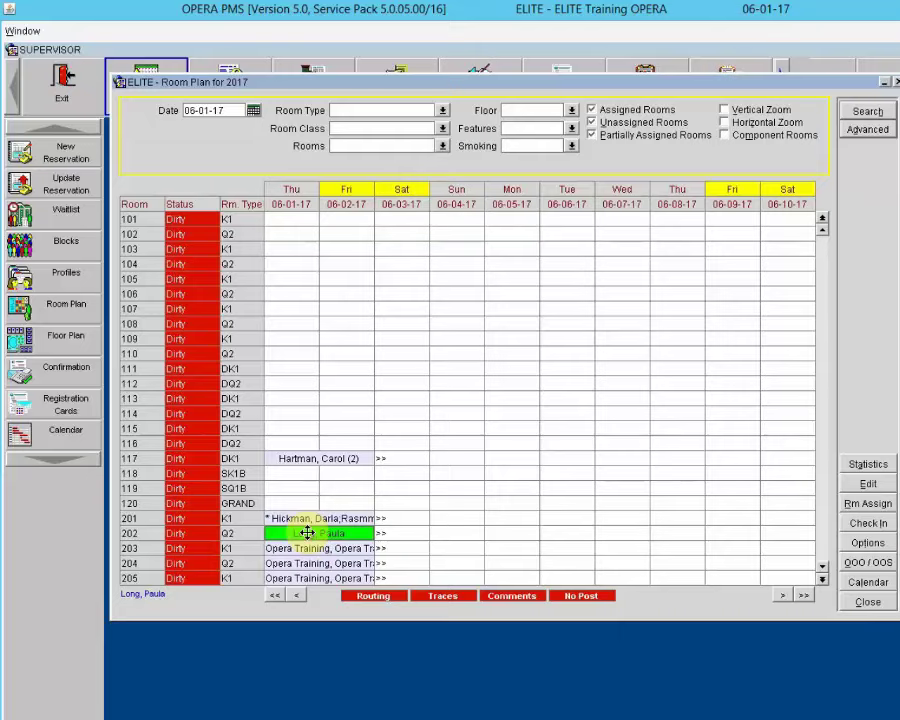
{"action": "left_click", "coordinate": [875, 582]}
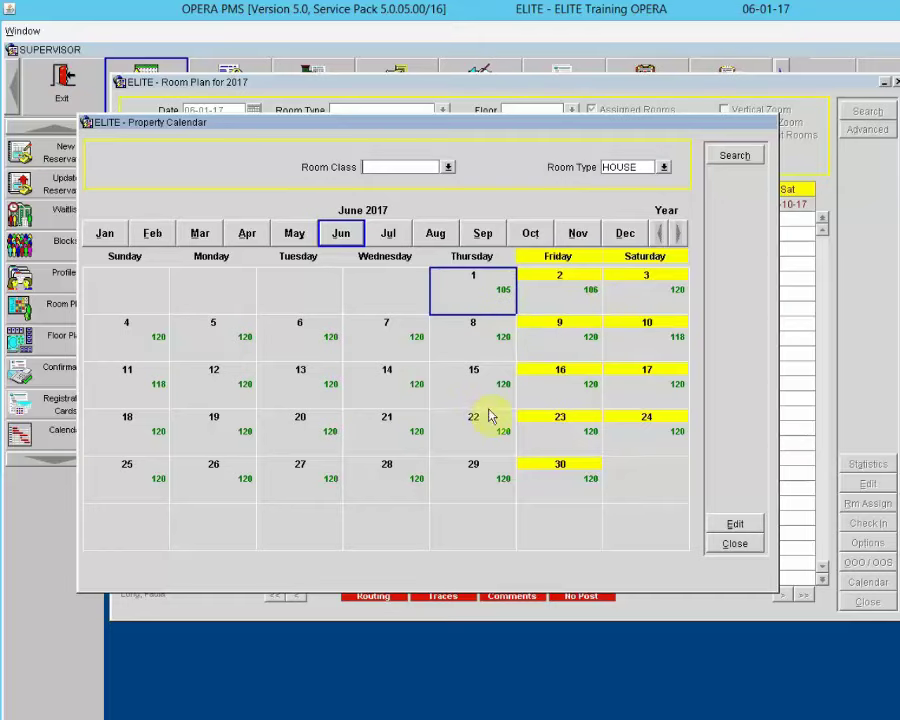
{"action": "left_click", "coordinate": [734, 544]}
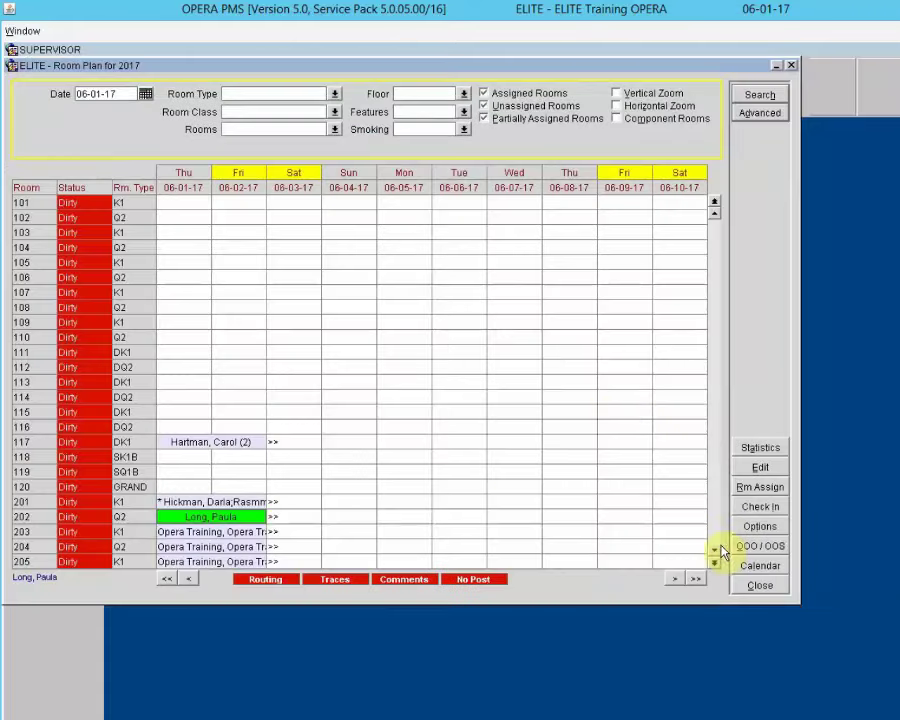
Step: Leave only Assigned Rooms checked in the Room Plan filter and rerun the search
{"action": "left_click_drag", "start_coordinate": [455, 72], "coordinate": [548, 107]}
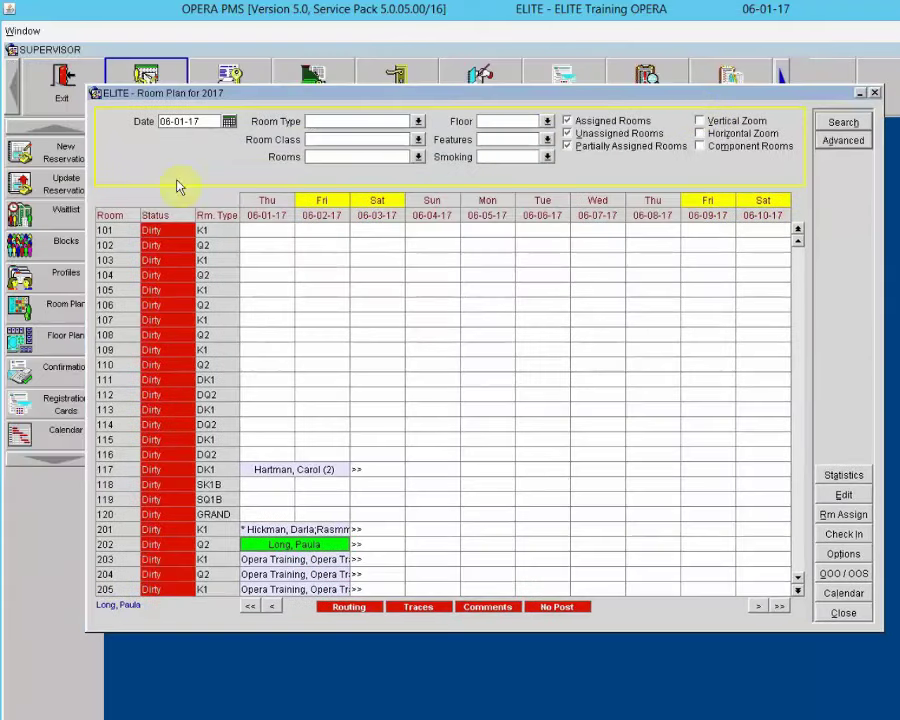
{"action": "left_click", "coordinate": [592, 124]}
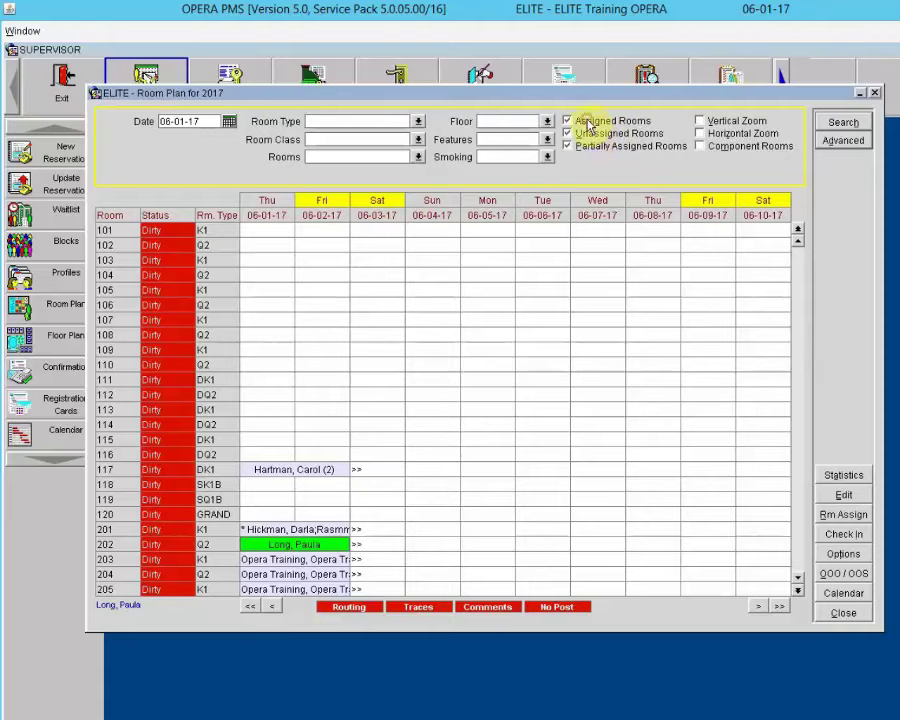
{"action": "left_click", "coordinate": [838, 122]}
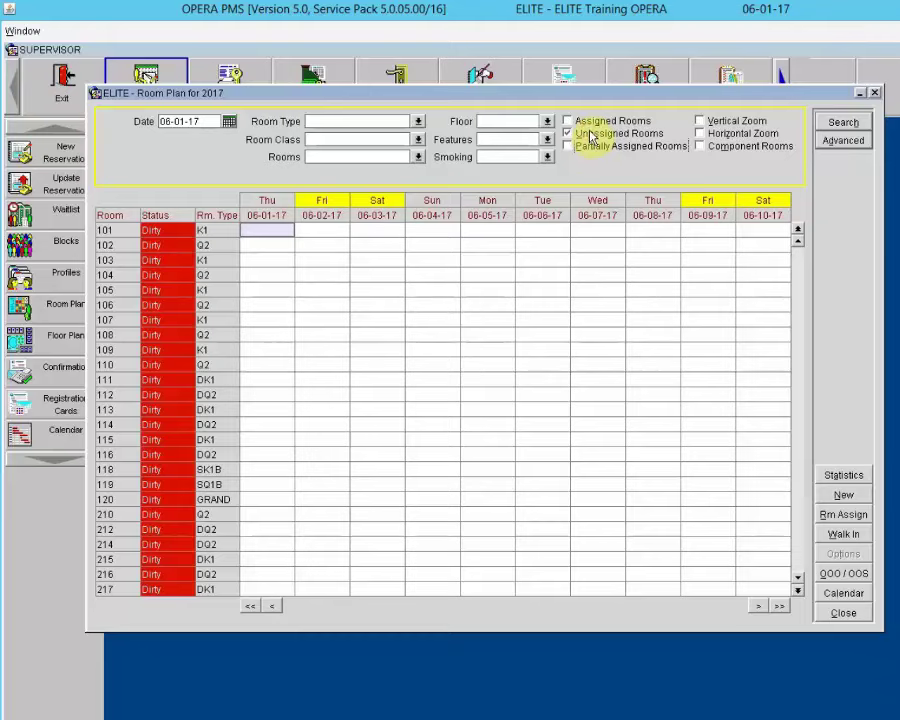
{"action": "left_click", "coordinate": [567, 133]}
{"action": "left_click", "coordinate": [567, 121]}
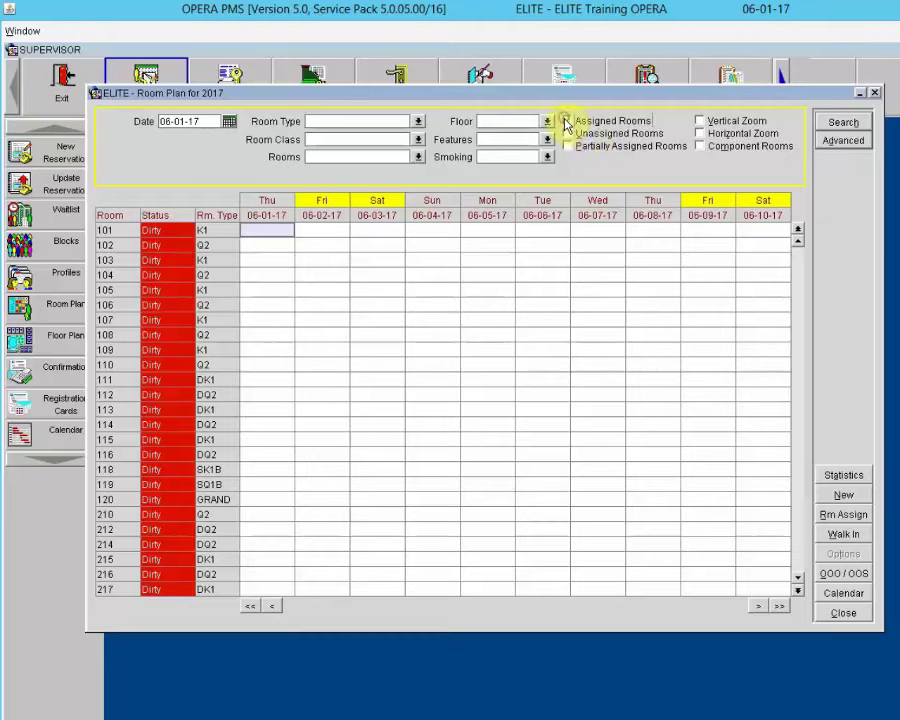
{"action": "left_click", "coordinate": [832, 123]}
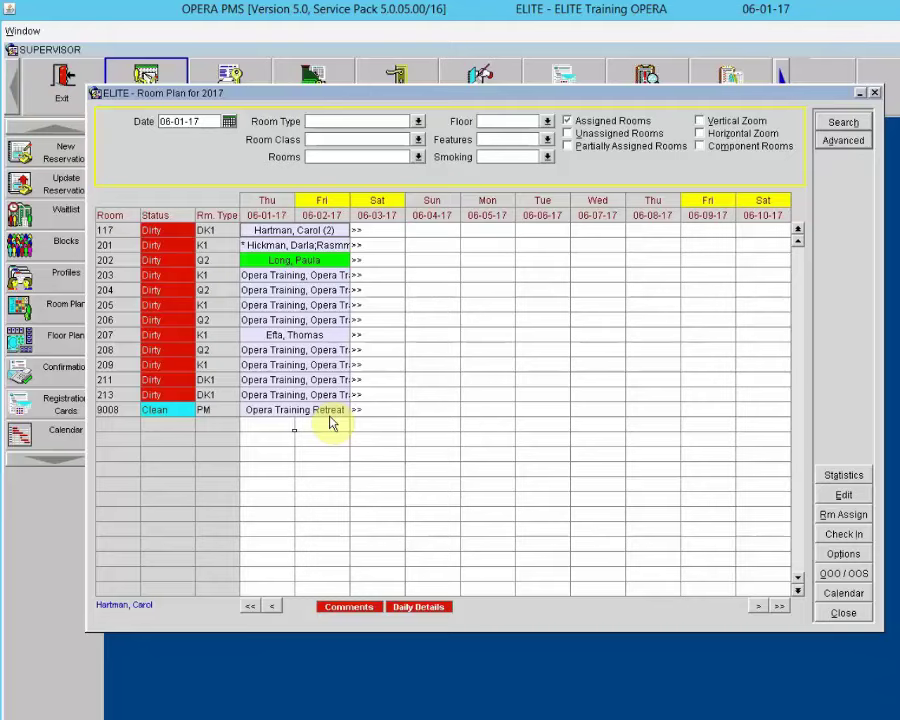
Step: Try the grid zoom options, leave Horizontal Zoom off, and show the Advanced Room Plan filters
{"action": "left_click", "coordinate": [700, 122]}
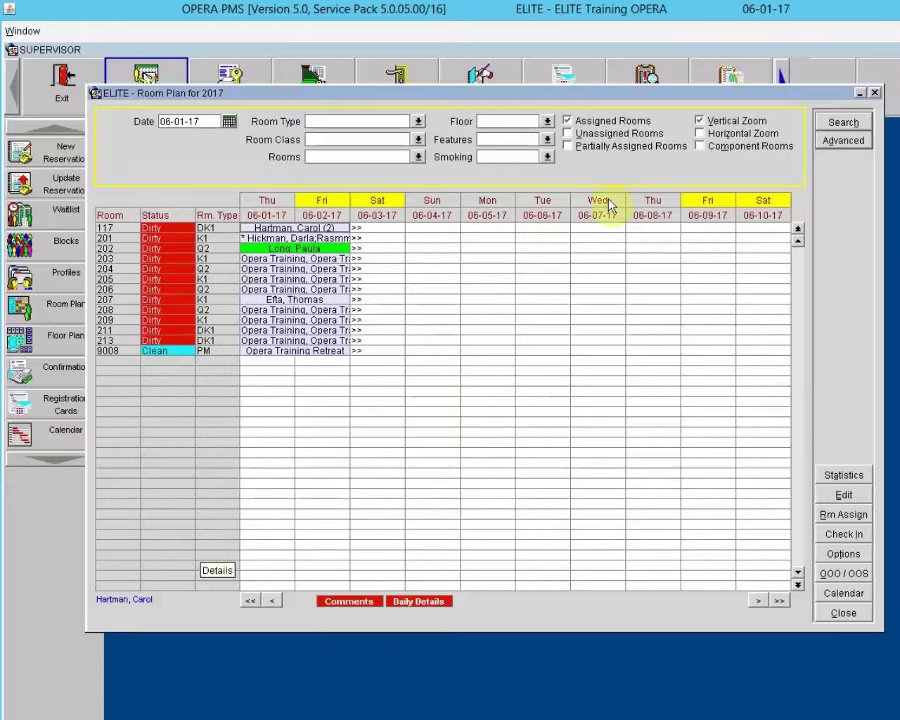
{"action": "left_click", "coordinate": [710, 121]}
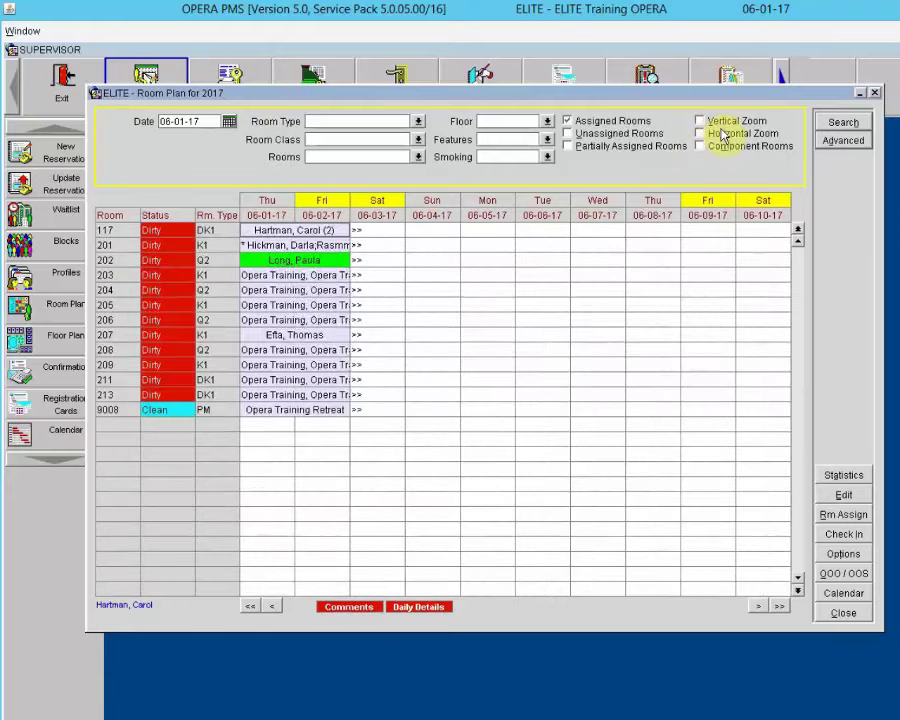
{"action": "left_click", "coordinate": [721, 134]}
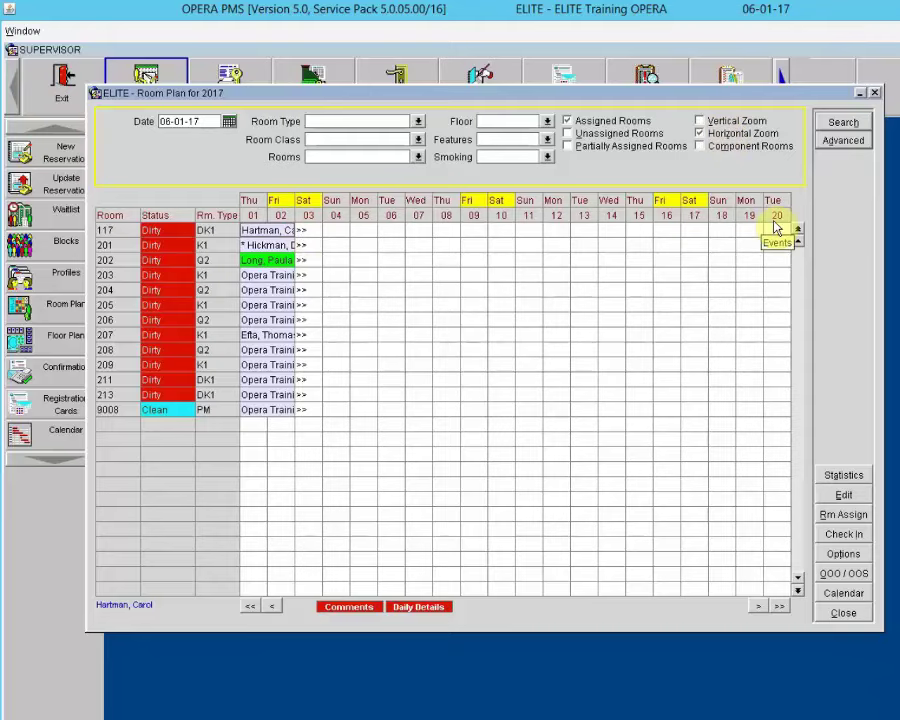
{"action": "left_click", "coordinate": [698, 134]}
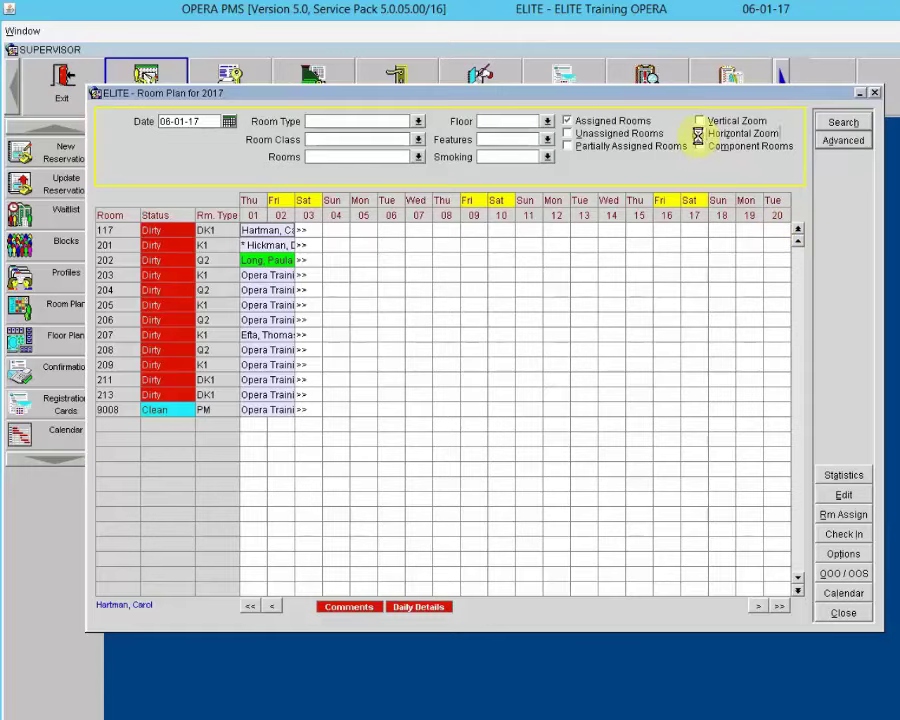
{"action": "left_click", "coordinate": [849, 144]}
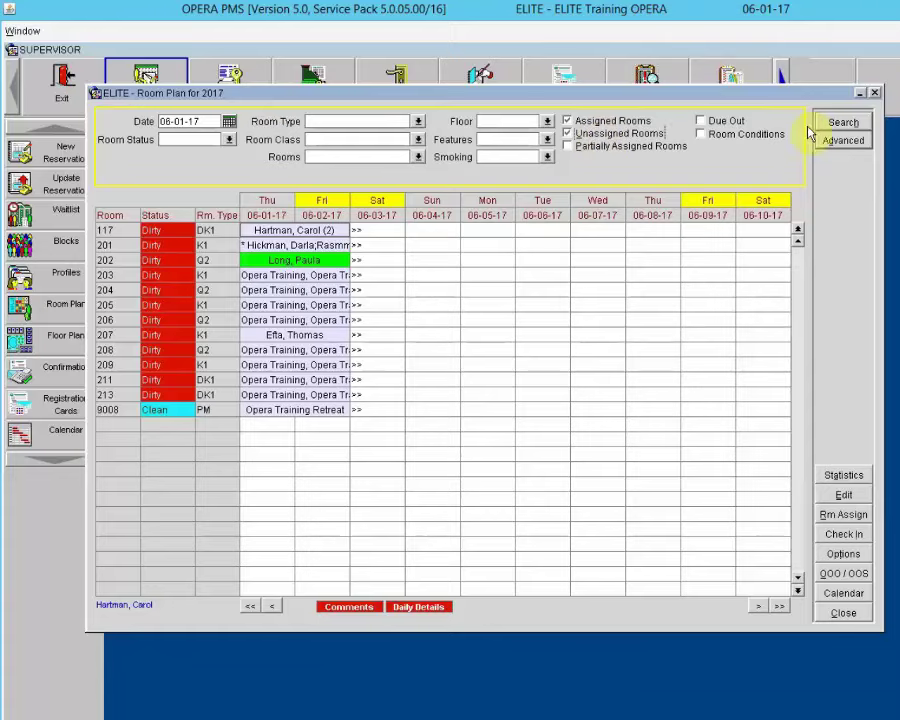
Step: Refresh the Room Plan to list every room from 101 and select the room 202 reservation
{"action": "left_click", "coordinate": [840, 121]}
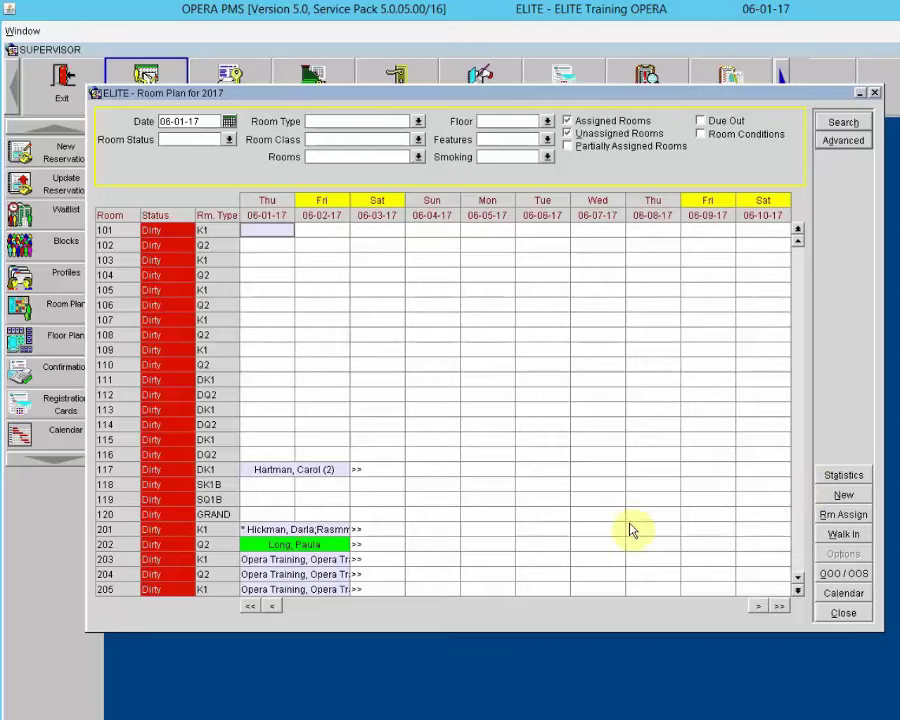
{"action": "left_click", "coordinate": [440, 544]}
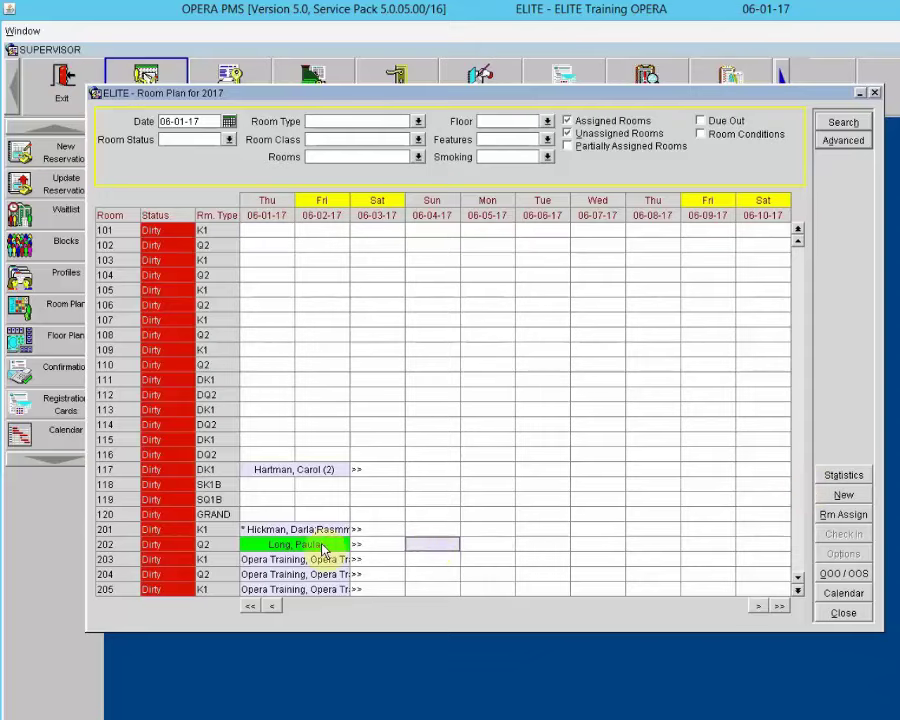
{"action": "left_click", "coordinate": [323, 547]}
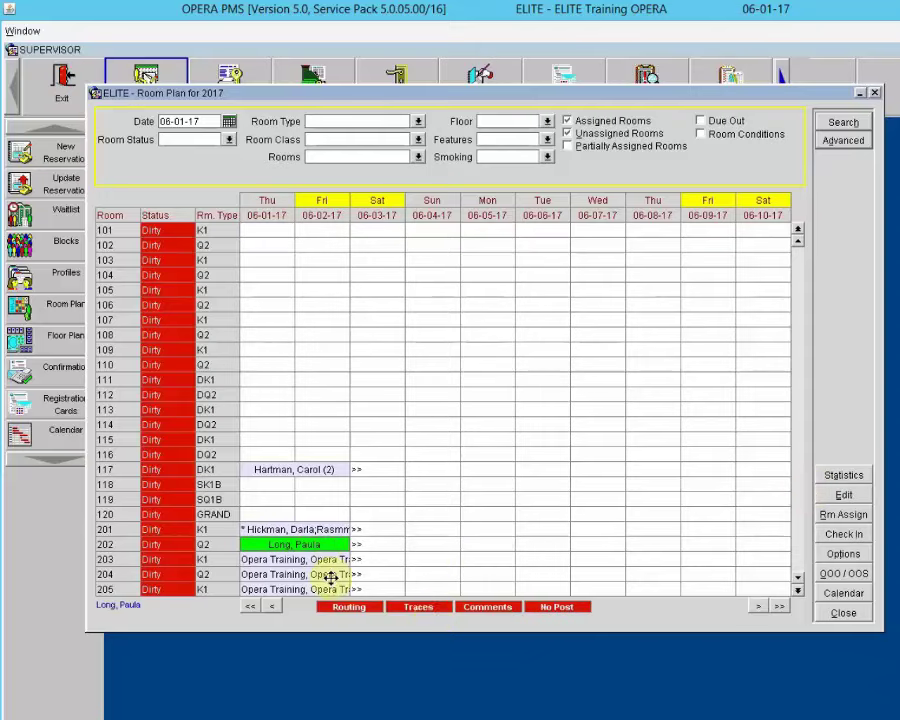
{"action": "left_click", "coordinate": [485, 607]}
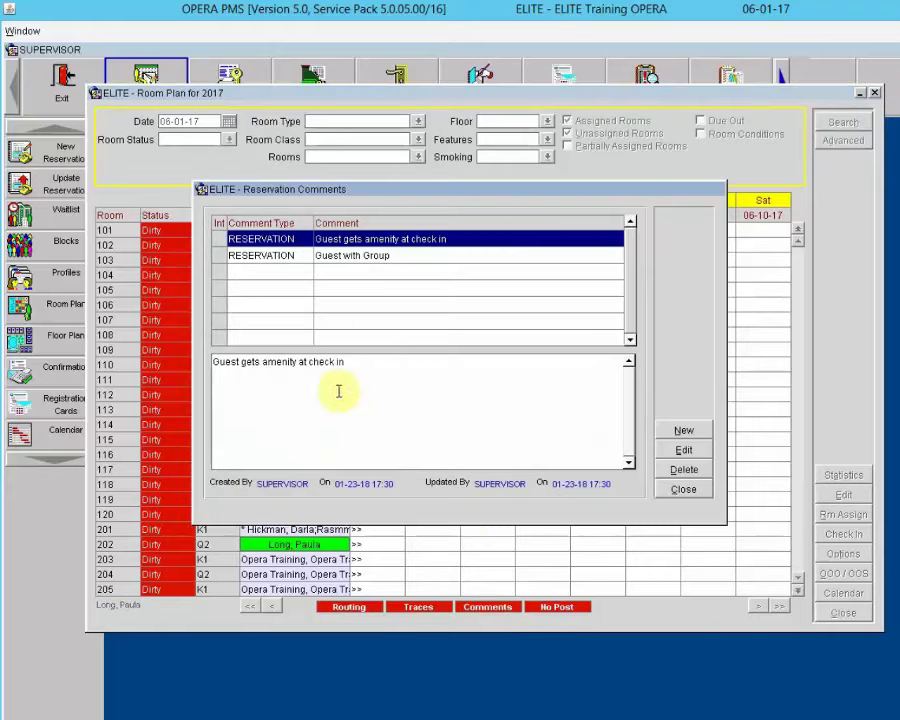
{"action": "left_click", "coordinate": [366, 255]}
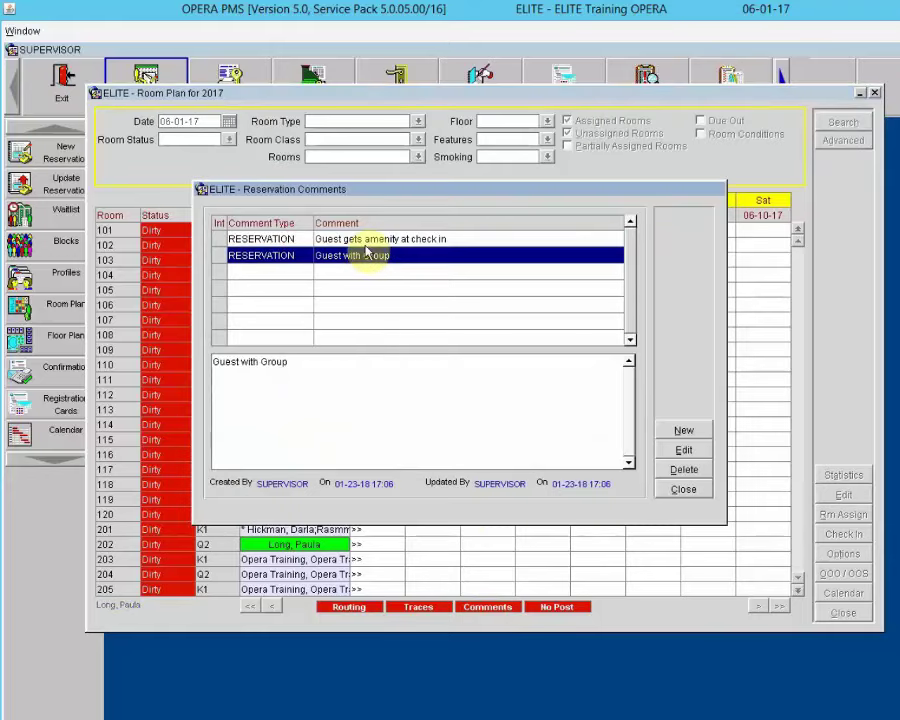
{"action": "left_click", "coordinate": [683, 490]}
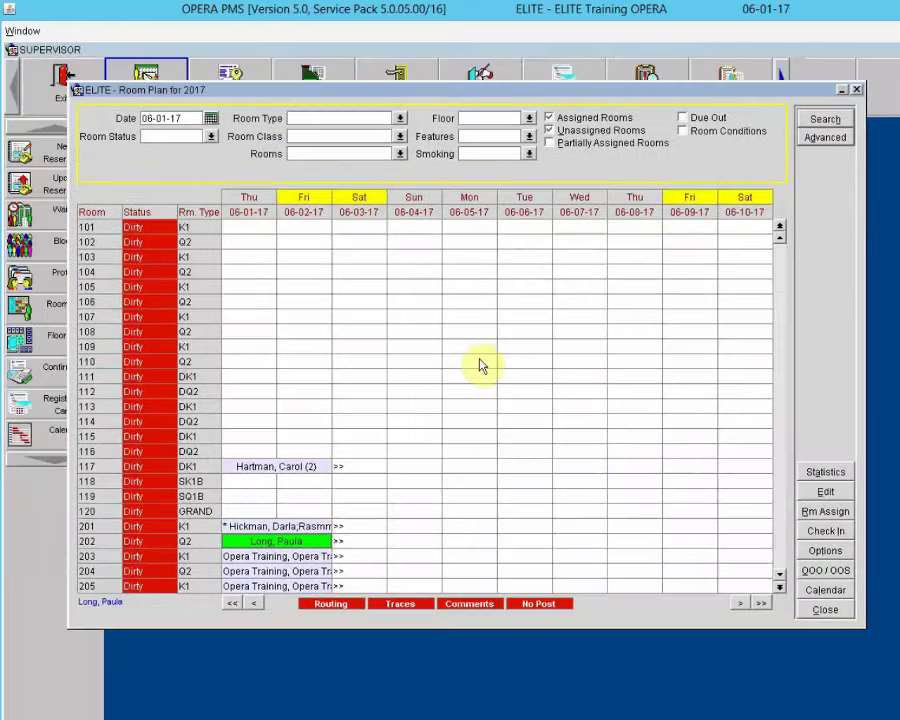
Step: Move the green reservation from room 202 to room 210 on the Room Plan and confirm the change
{"action": "scroll", "coordinate": [480, 364], "scroll_direction": "down", "scroll_amount": 7}
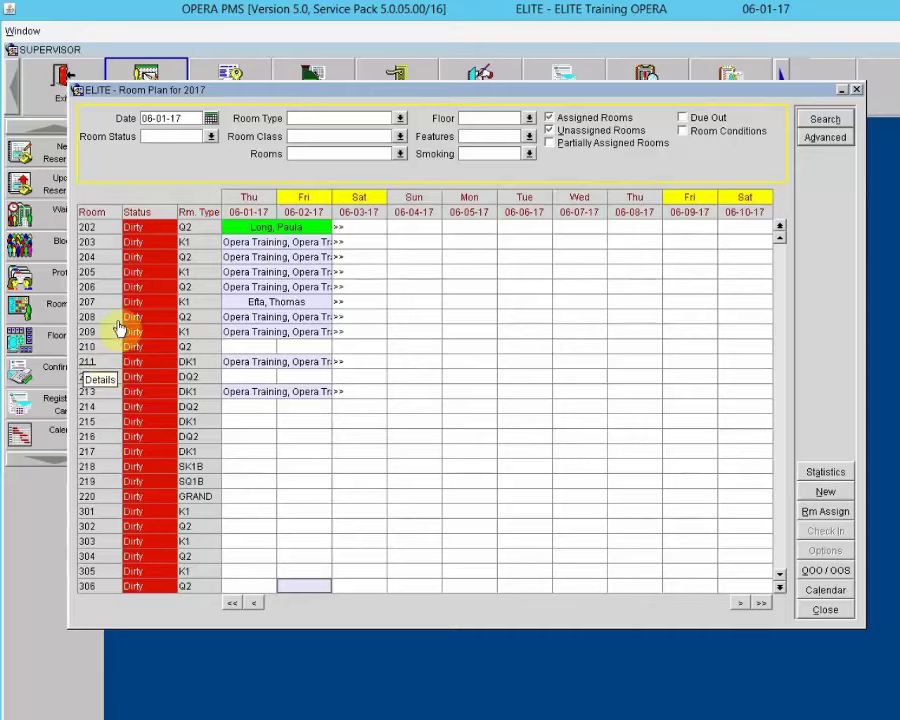
{"action": "left_click", "coordinate": [261, 227]}
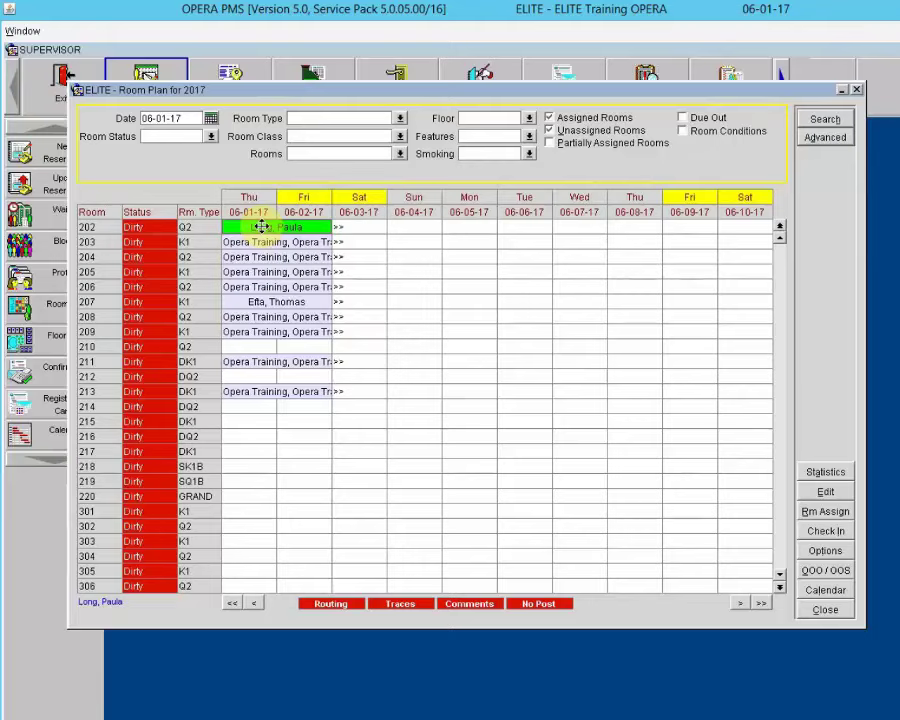
{"action": "left_click_drag", "start_coordinate": [261, 227], "coordinate": [257, 348]}
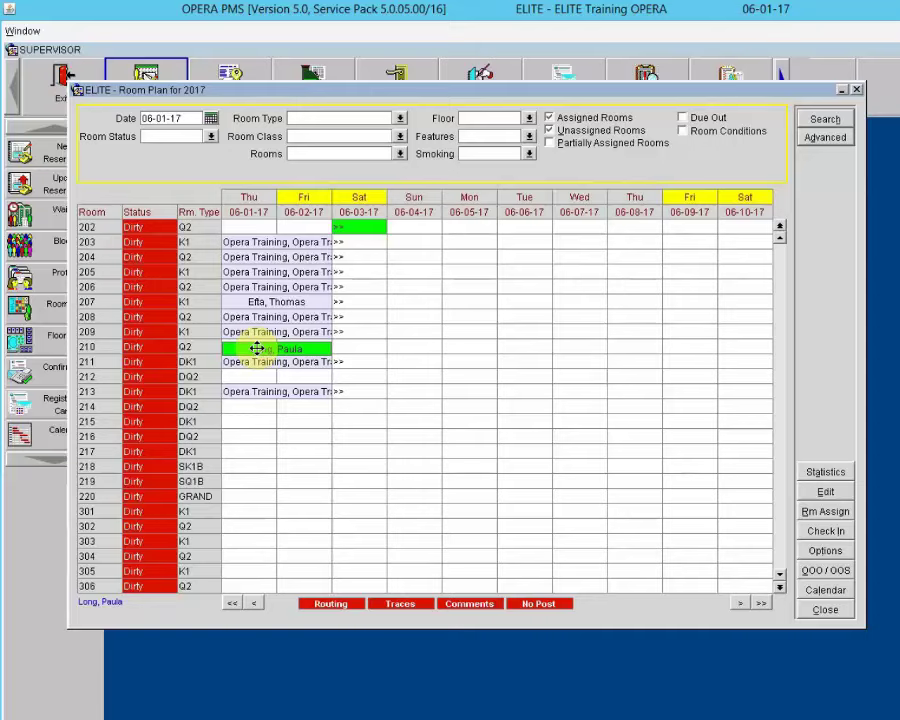
{"action": "left_click_drag", "start_coordinate": [256, 348], "coordinate": [256, 352]}
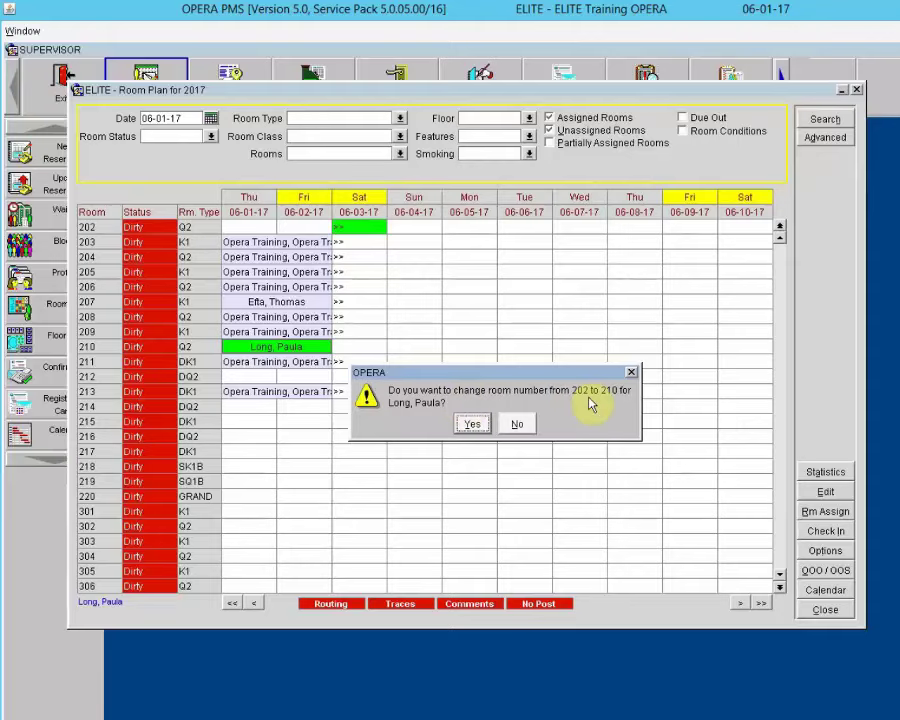
{"action": "left_click", "coordinate": [474, 424]}
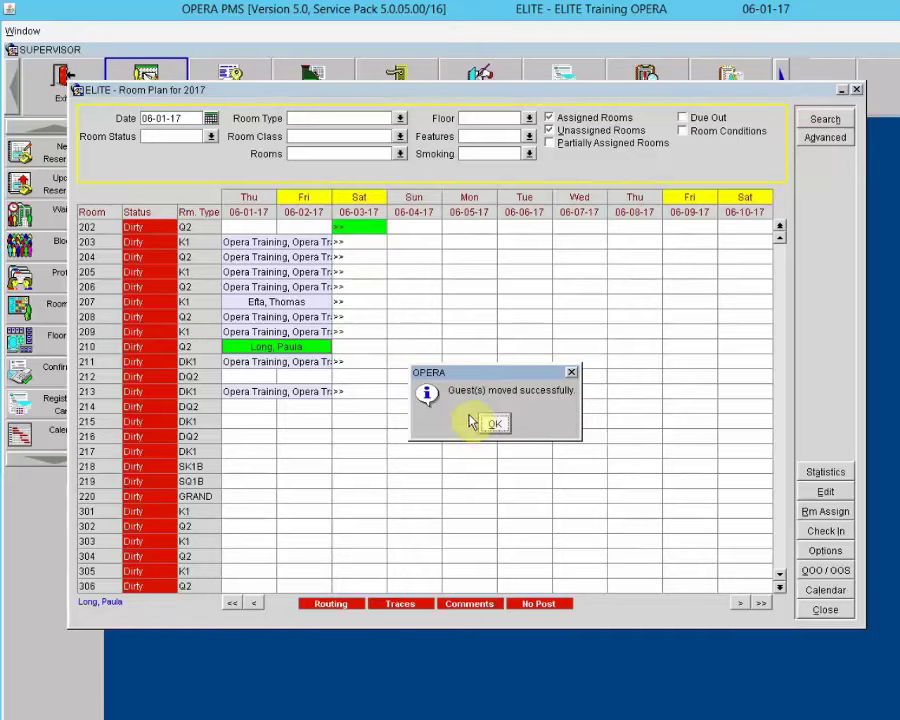
{"action": "left_click", "coordinate": [494, 425]}
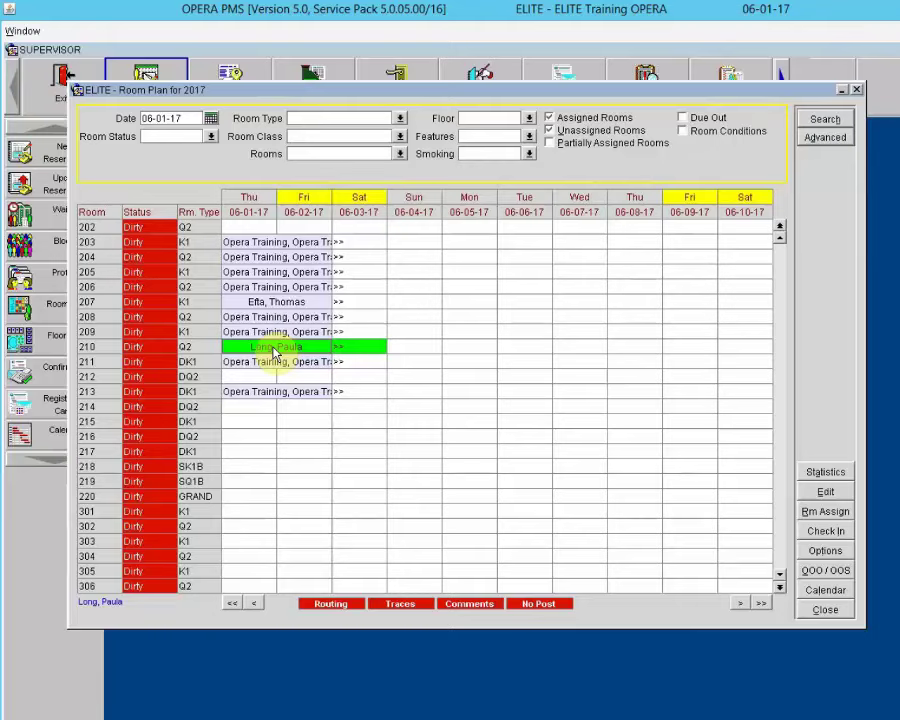
Step: Move the green reservation from room 210 back to room 202 and confirm
{"action": "left_click_drag", "start_coordinate": [275, 352], "coordinate": [259, 227]}
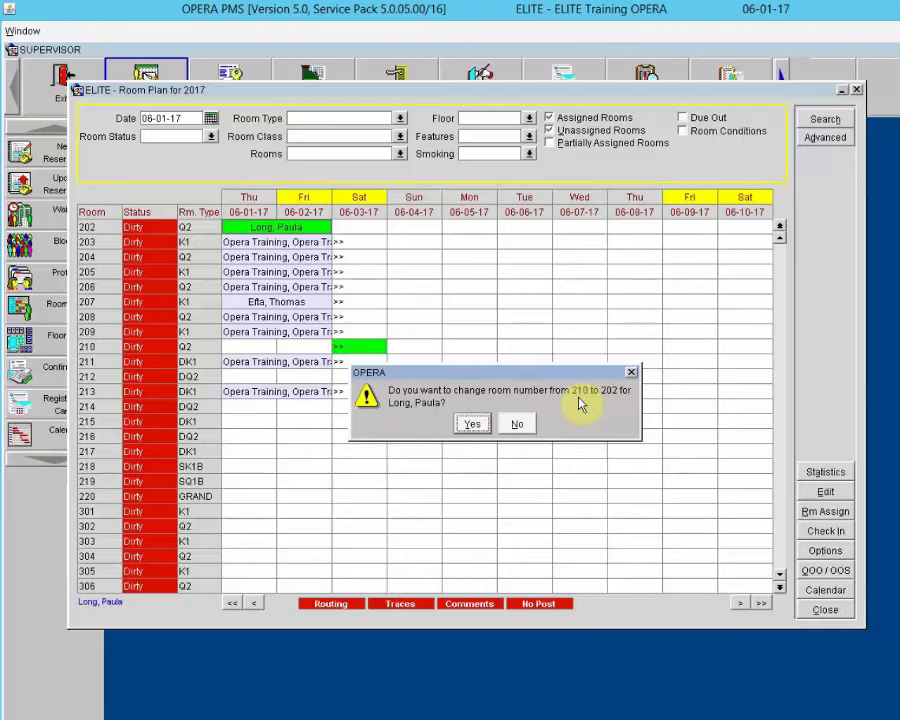
{"action": "left_click", "coordinate": [468, 427]}
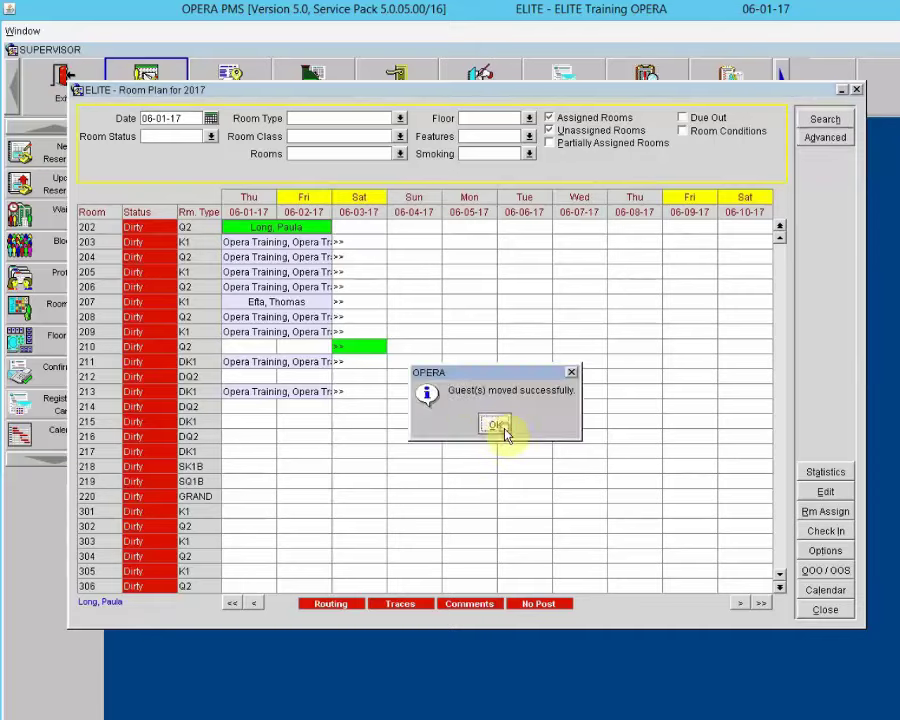
{"action": "left_click", "coordinate": [500, 430]}
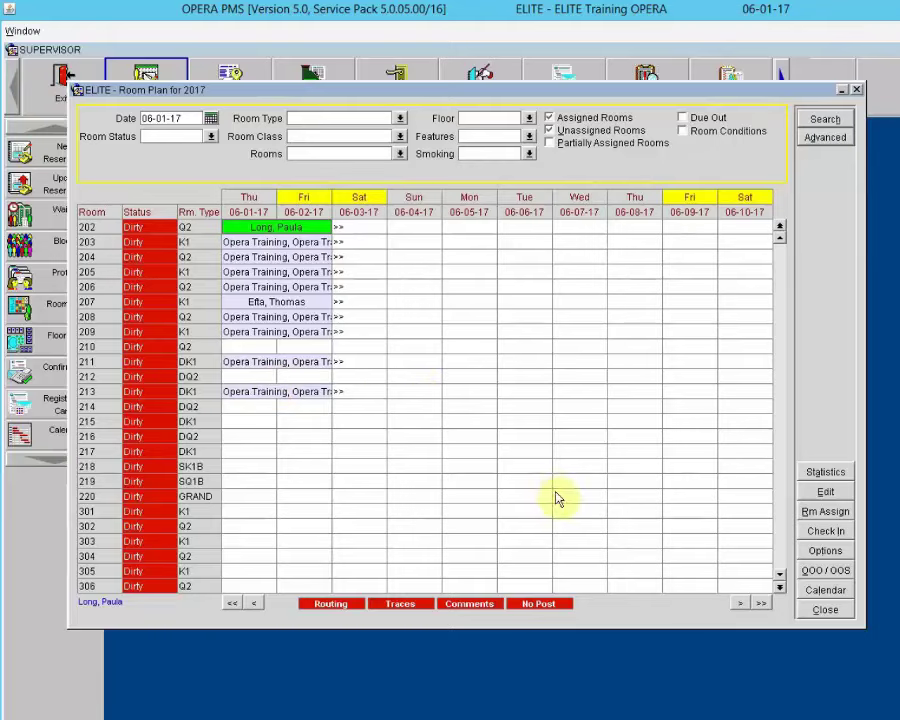
Step: Close the Room Plan and bring up the Floors list
{"action": "left_click", "coordinate": [826, 610]}
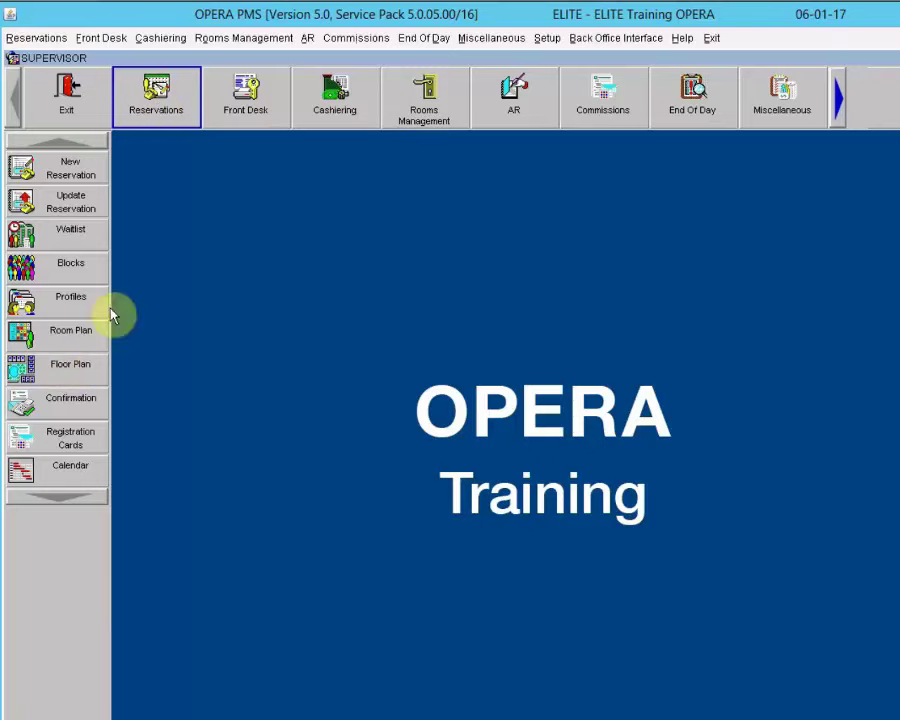
{"action": "left_click", "coordinate": [24, 366]}
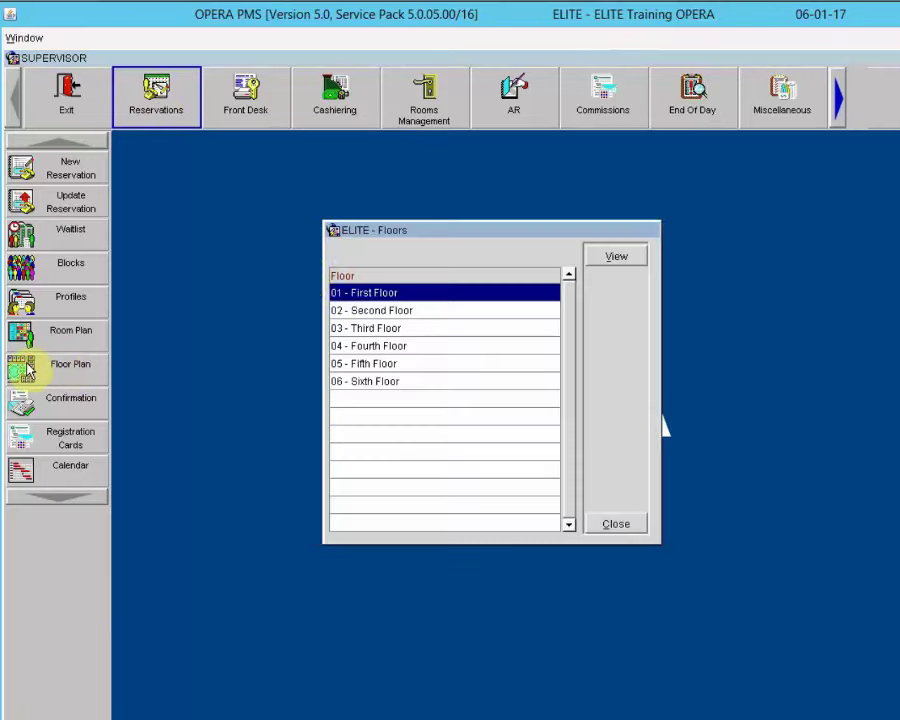
Step: Display the 02 - Second Floor plan from the Floors list
{"action": "left_click_drag", "start_coordinate": [457, 241], "coordinate": [487, 243]}
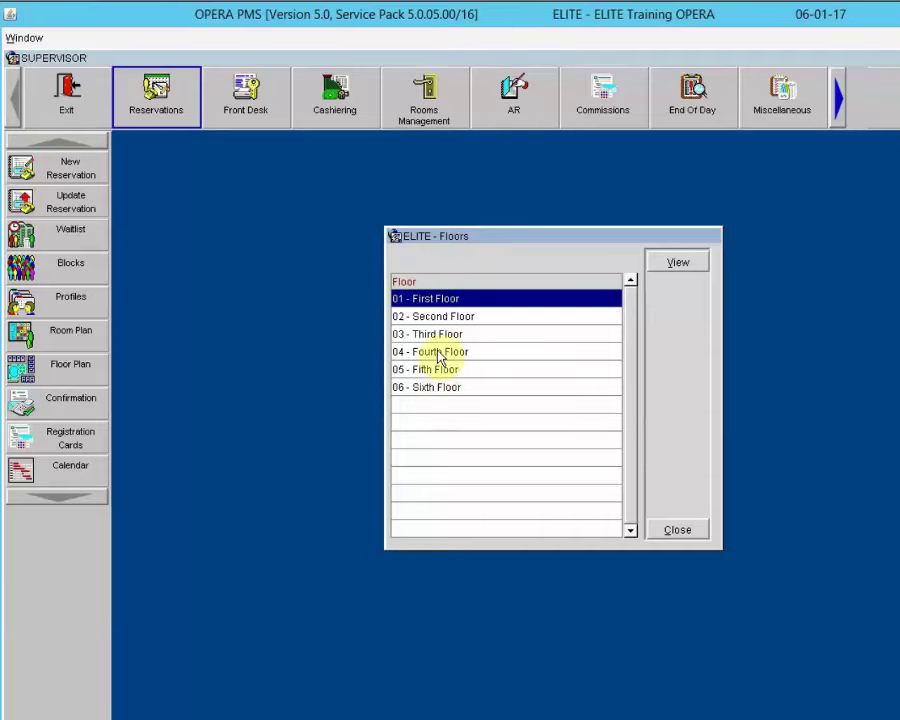
{"action": "left_click", "coordinate": [440, 317]}
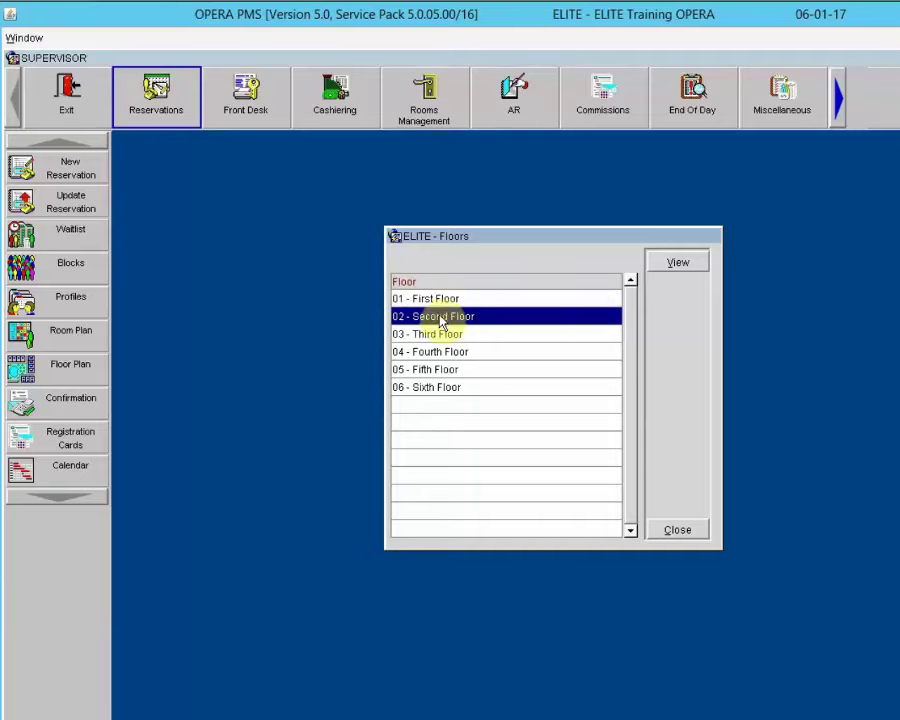
{"action": "left_click", "coordinate": [683, 262]}
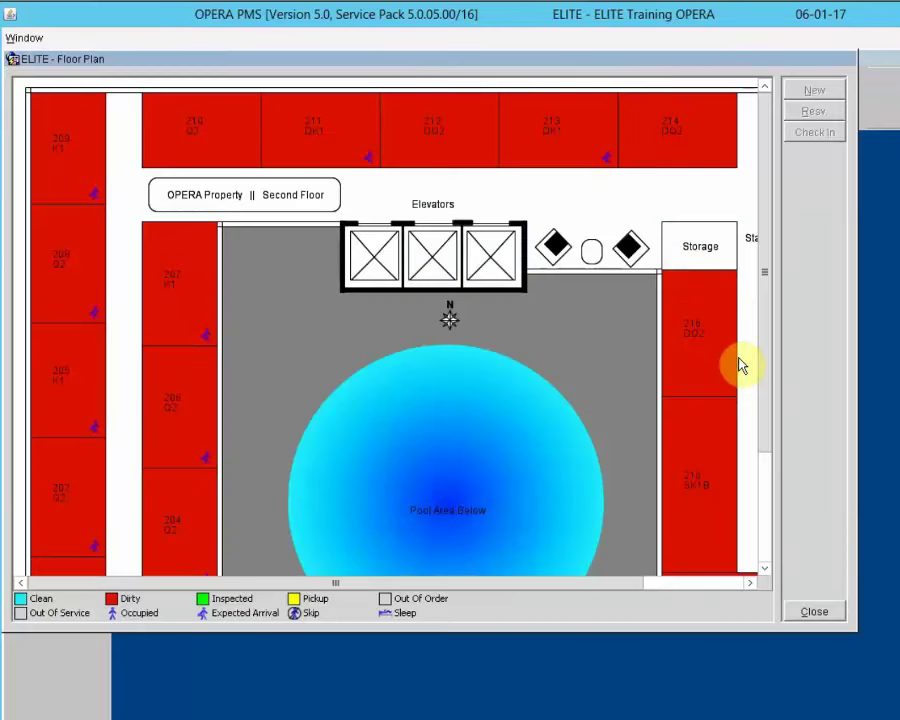
Step: Review room 207's K1 reservation (06-01-17, 2 nights at 250.00) from the floor plan, then close it
{"action": "left_click", "coordinate": [766, 458]}
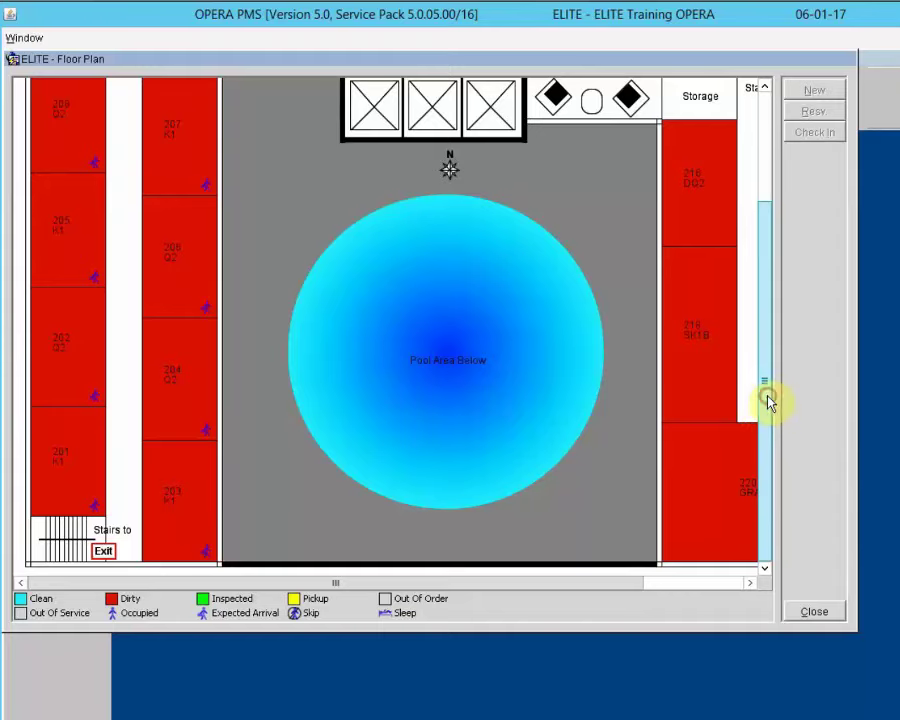
{"action": "left_click_drag", "start_coordinate": [768, 402], "coordinate": [745, 287]}
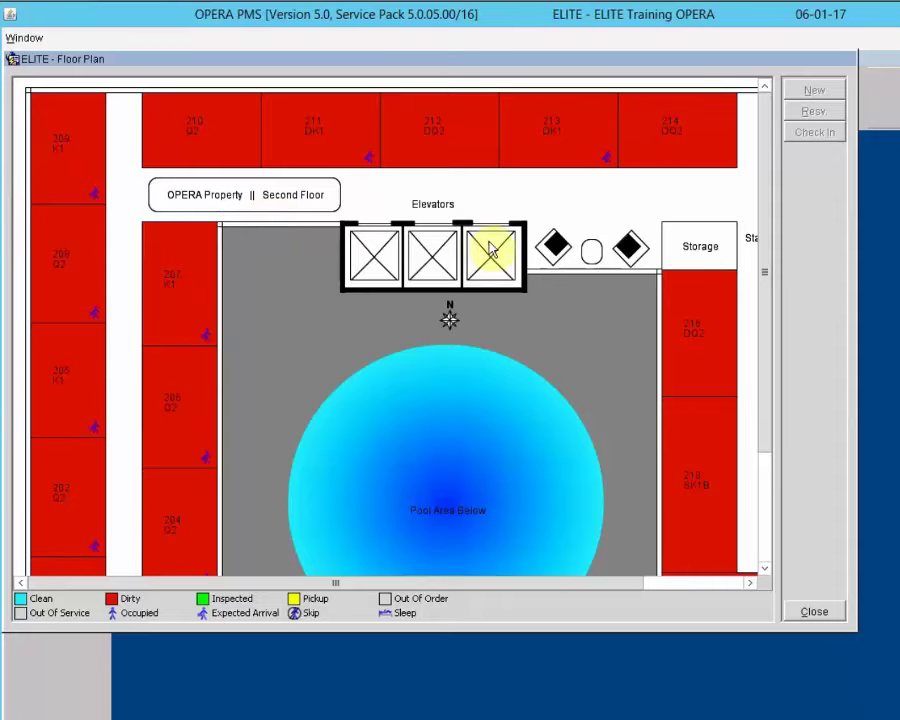
{"action": "left_click", "coordinate": [690, 345]}
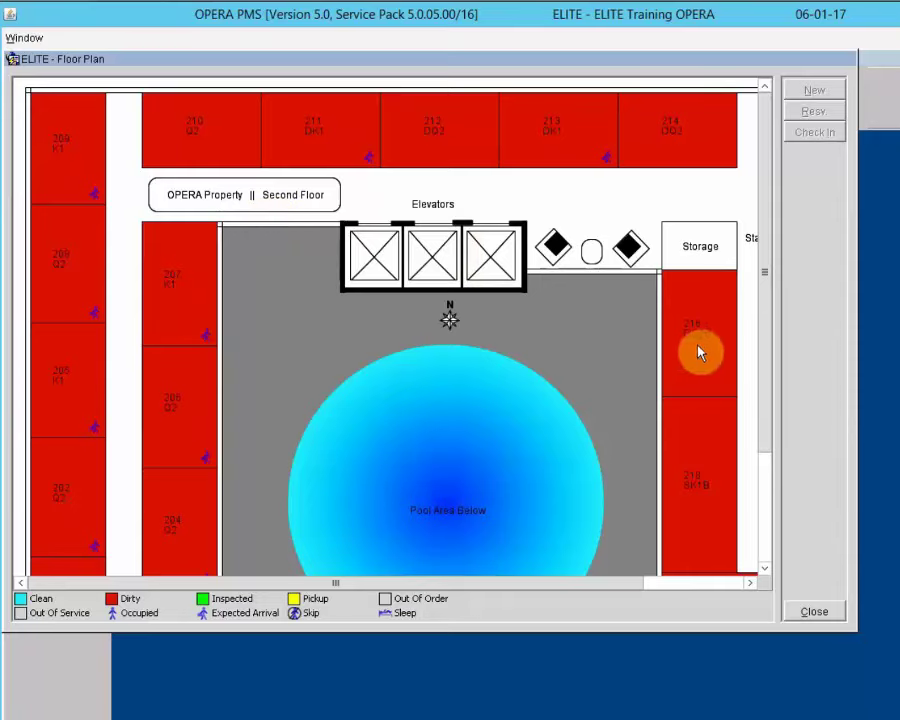
{"action": "left_click", "coordinate": [760, 450]}
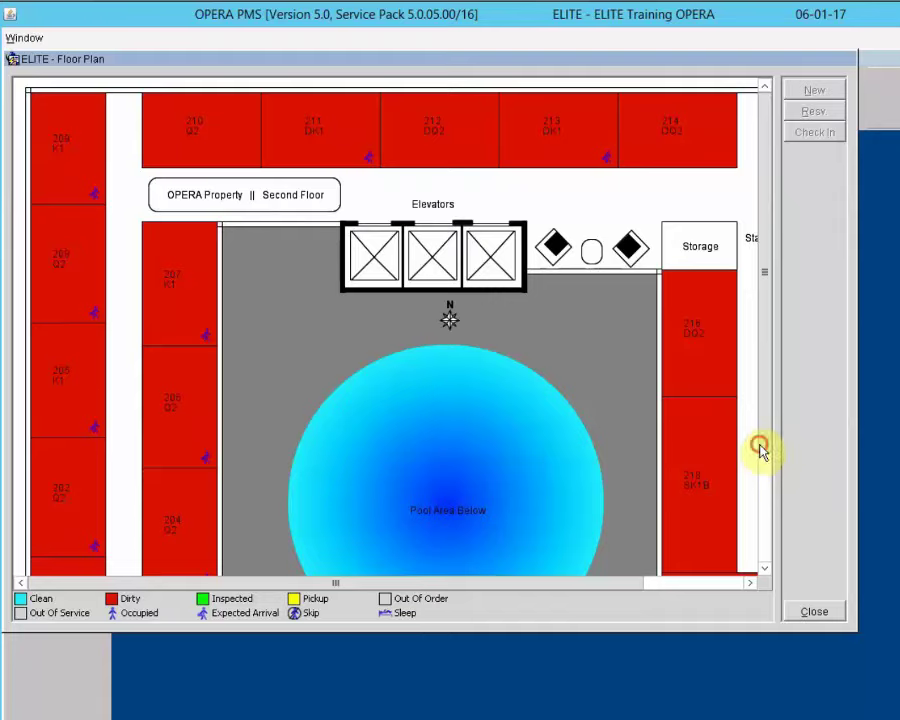
{"action": "mouse_move", "coordinate": [760, 450]}
{"action": "left_mouse_down"}
{"action": "mouse_move", "coordinate": [770, 575]}
{"action": "mouse_move", "coordinate": [770, 436]}
{"action": "mouse_move", "coordinate": [769, 454]}
{"action": "left_mouse_up"}
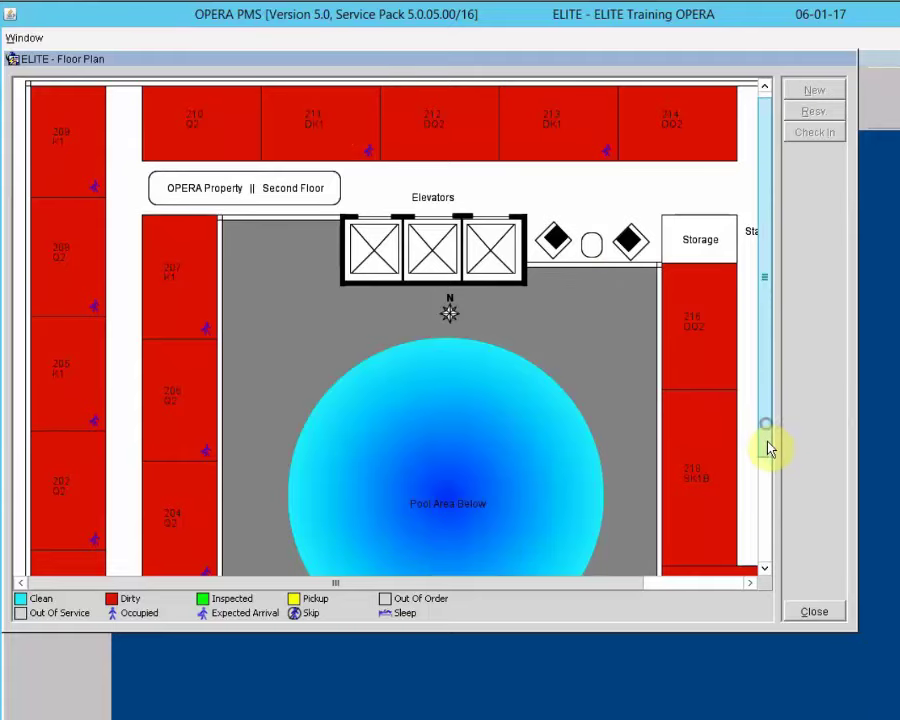
{"action": "left_click_drag", "start_coordinate": [768, 450], "coordinate": [752, 476]}
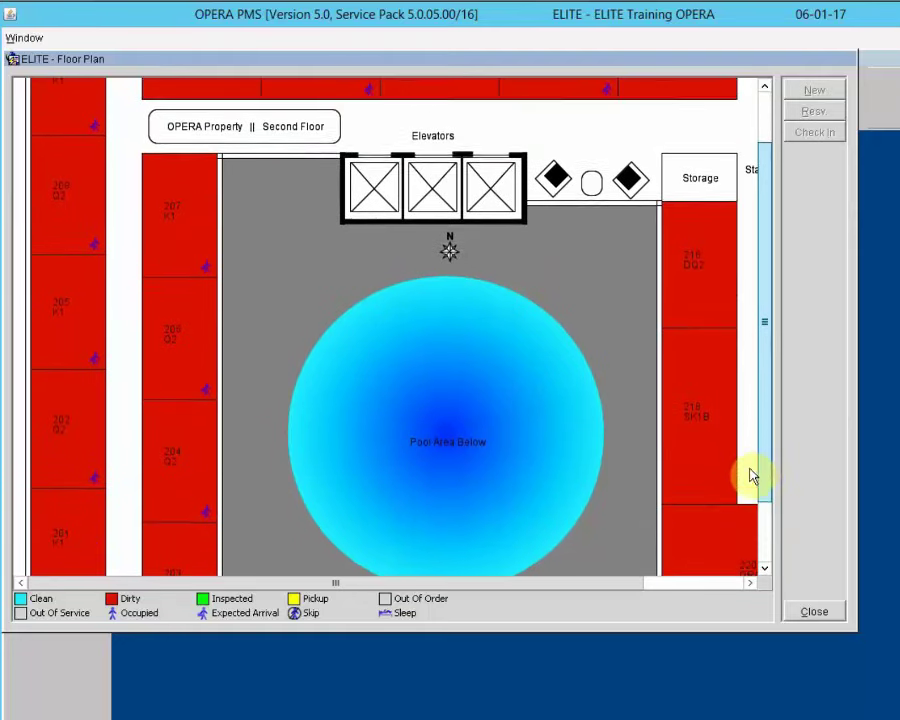
{"action": "left_click", "coordinate": [180, 233]}
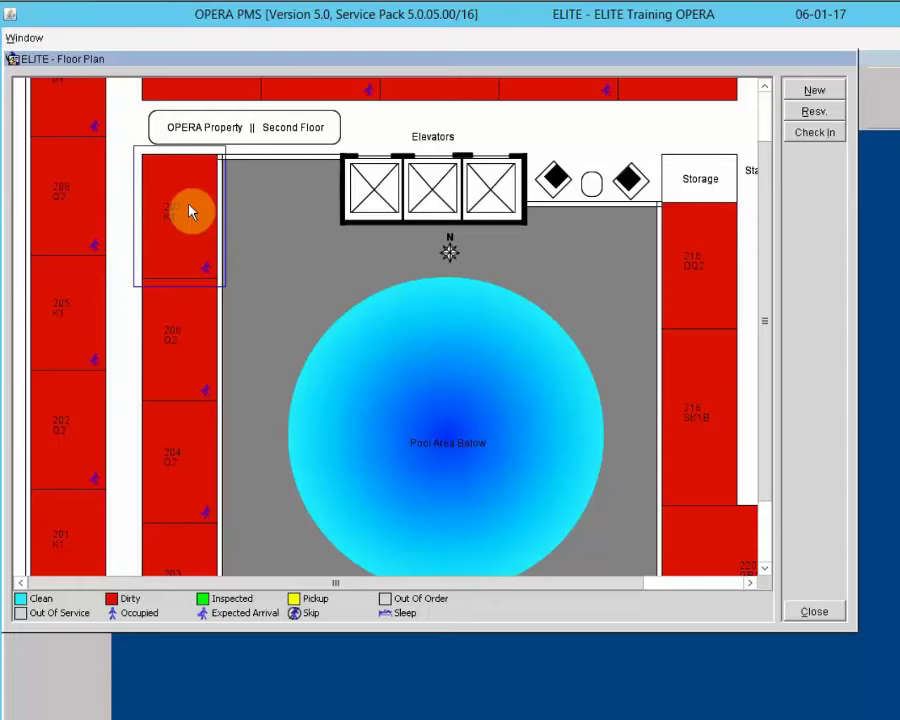
{"action": "left_click", "coordinate": [805, 111]}
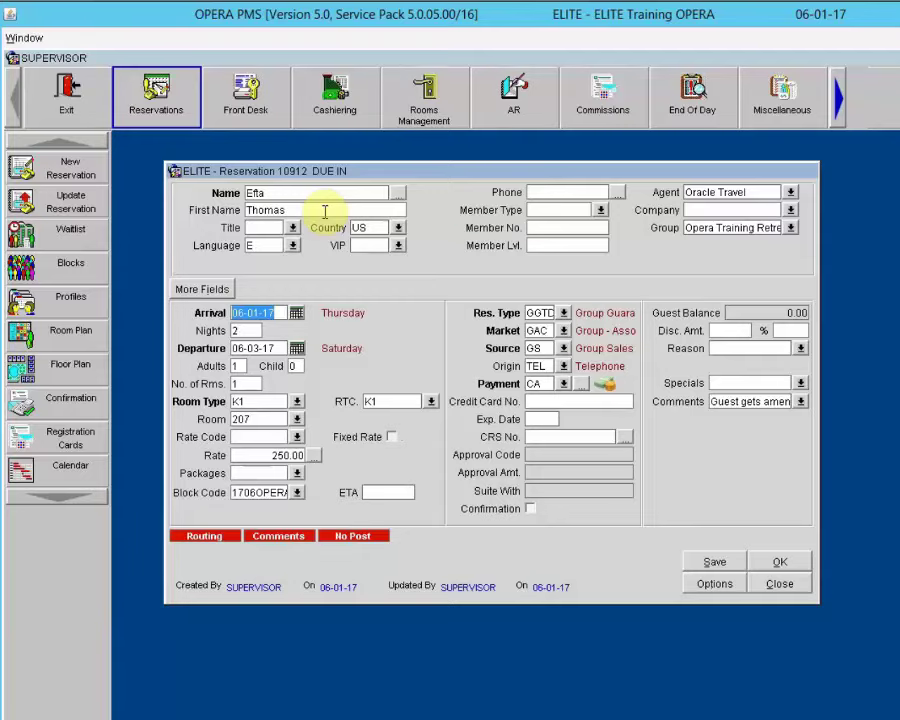
{"action": "left_click", "coordinate": [785, 588]}
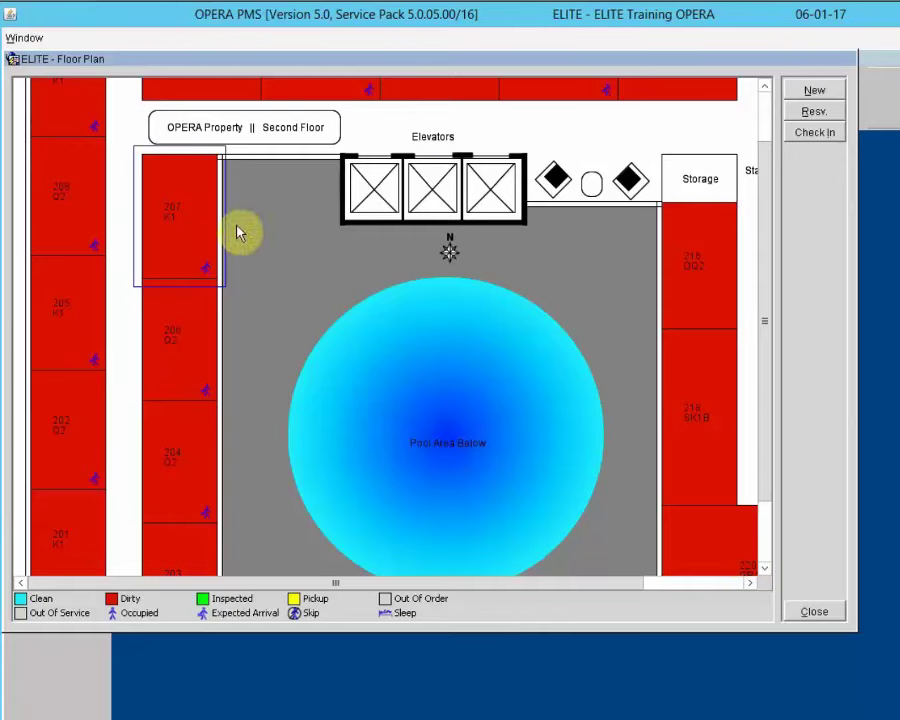
{"action": "left_click", "coordinate": [177, 368]}
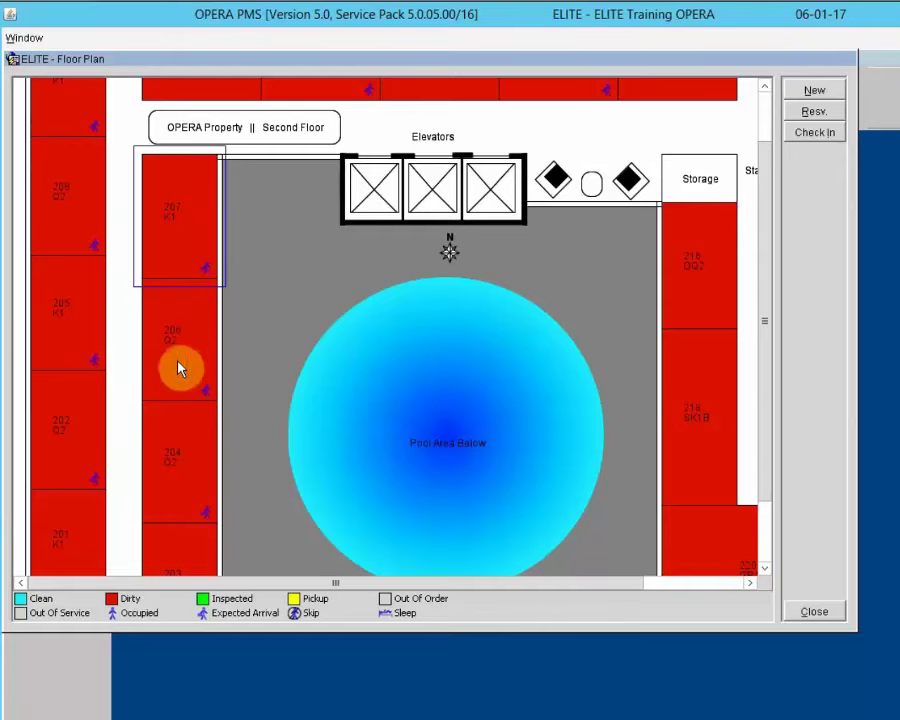
{"action": "left_click", "coordinate": [213, 400]}
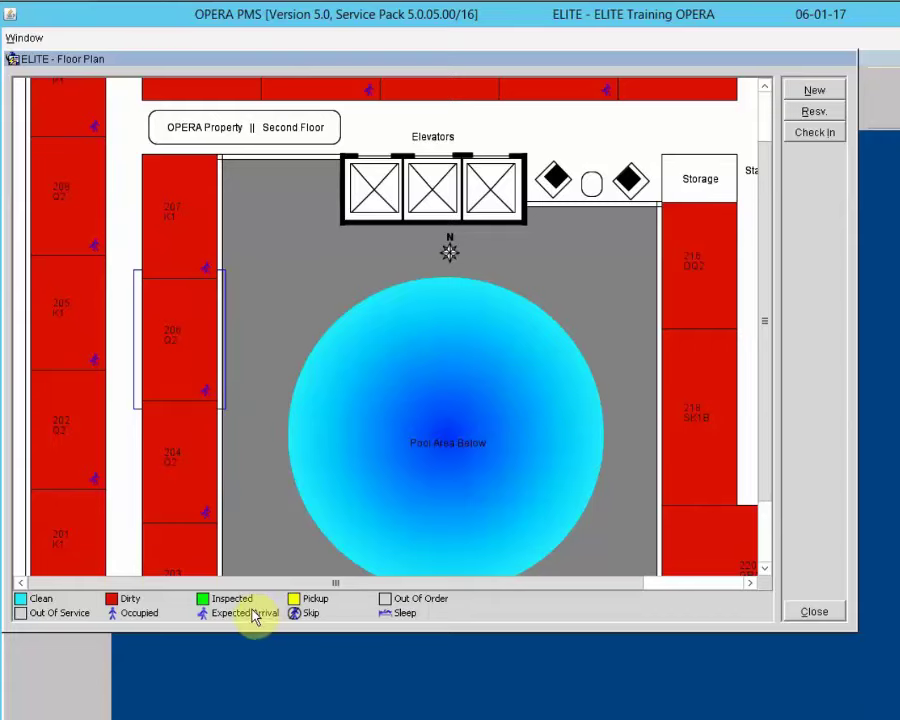
{"action": "left_click", "coordinate": [168, 344]}
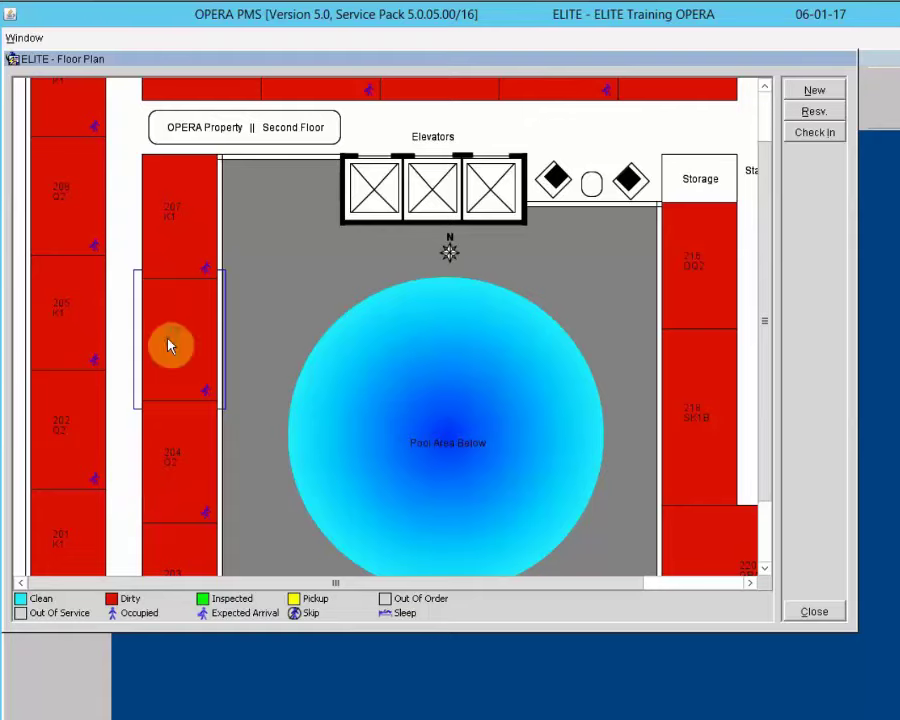
{"action": "left_click", "coordinate": [816, 113]}
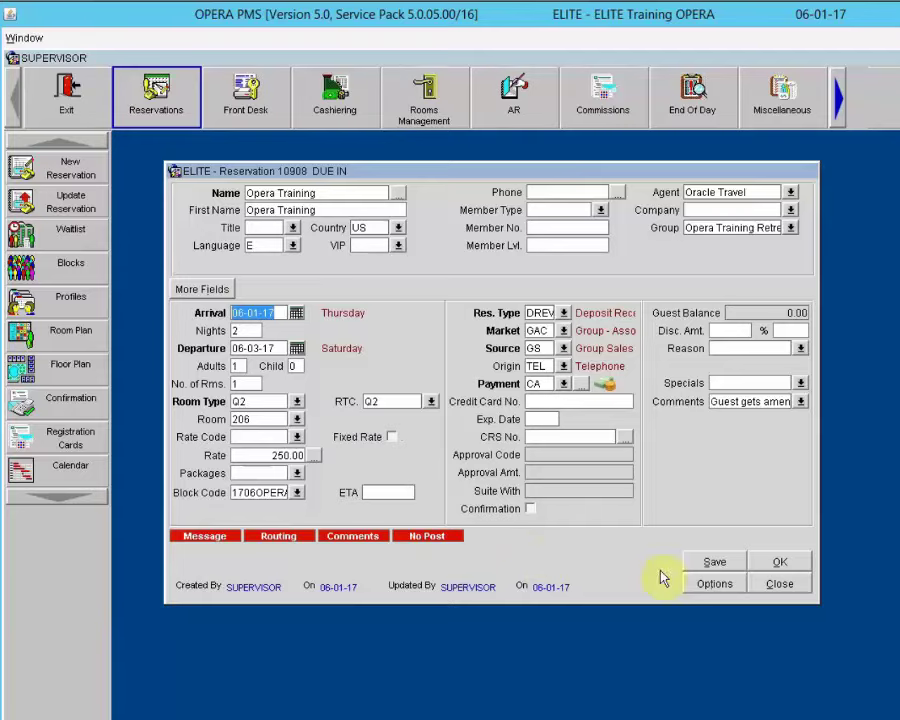
{"action": "left_click", "coordinate": [781, 586]}
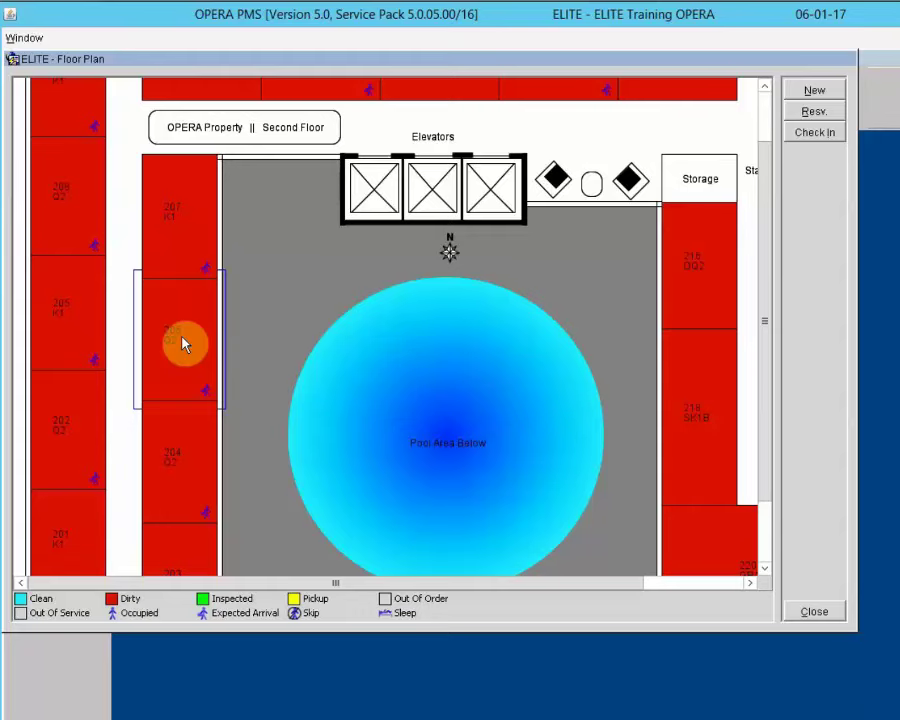
Step: View the 04 - Fourth Floor plan with rooms 401–420, then close it
{"action": "left_click", "coordinate": [816, 614]}
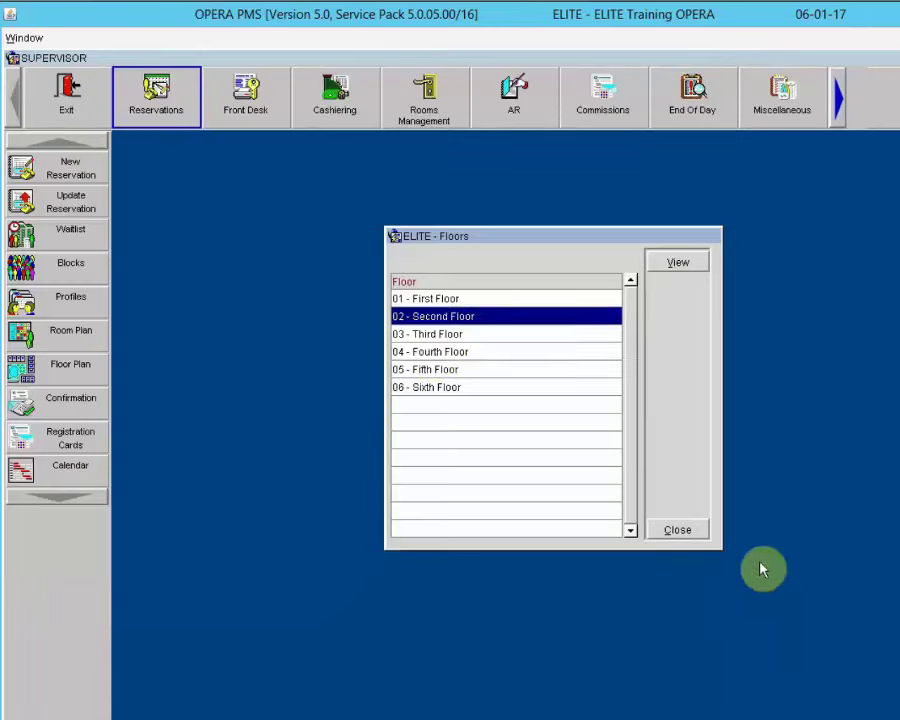
{"action": "left_click", "coordinate": [432, 352]}
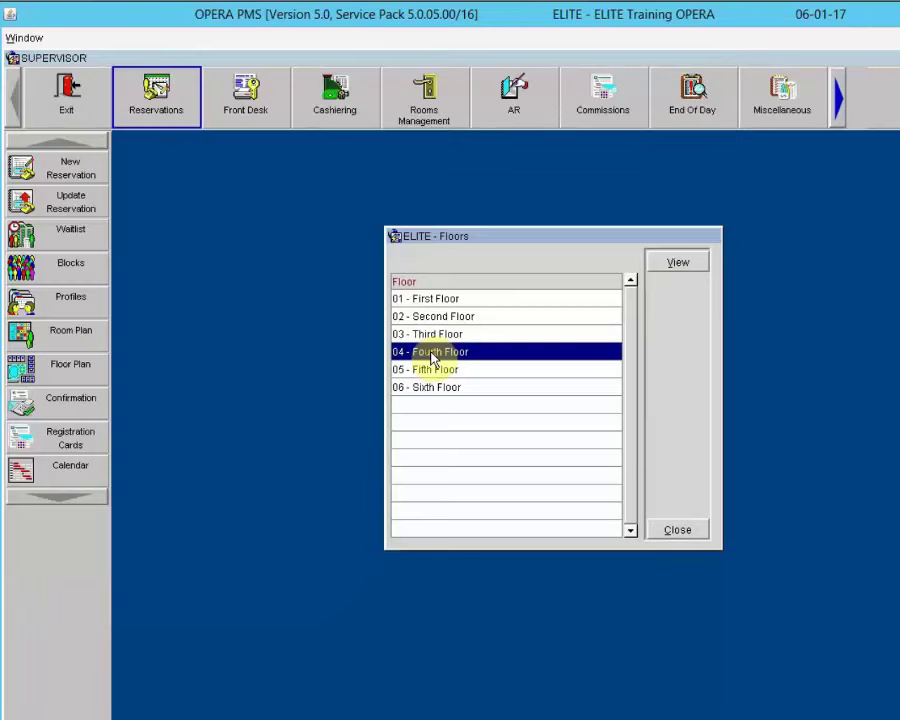
{"action": "left_click", "coordinate": [679, 261]}
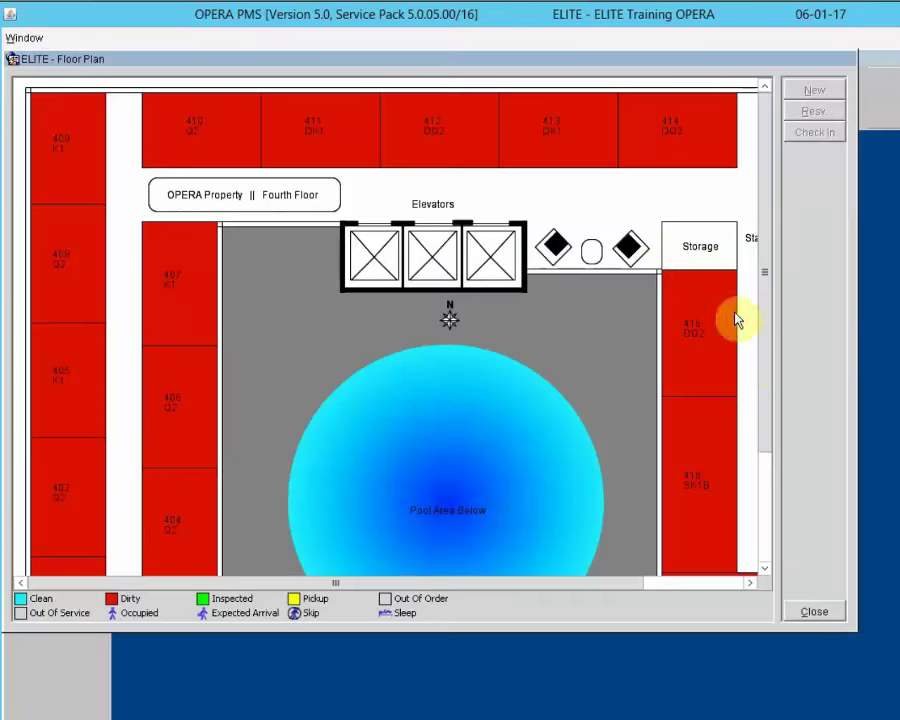
{"action": "left_click_drag", "start_coordinate": [765, 371], "coordinate": [778, 462]}
{"action": "left_click", "coordinate": [182, 436]}
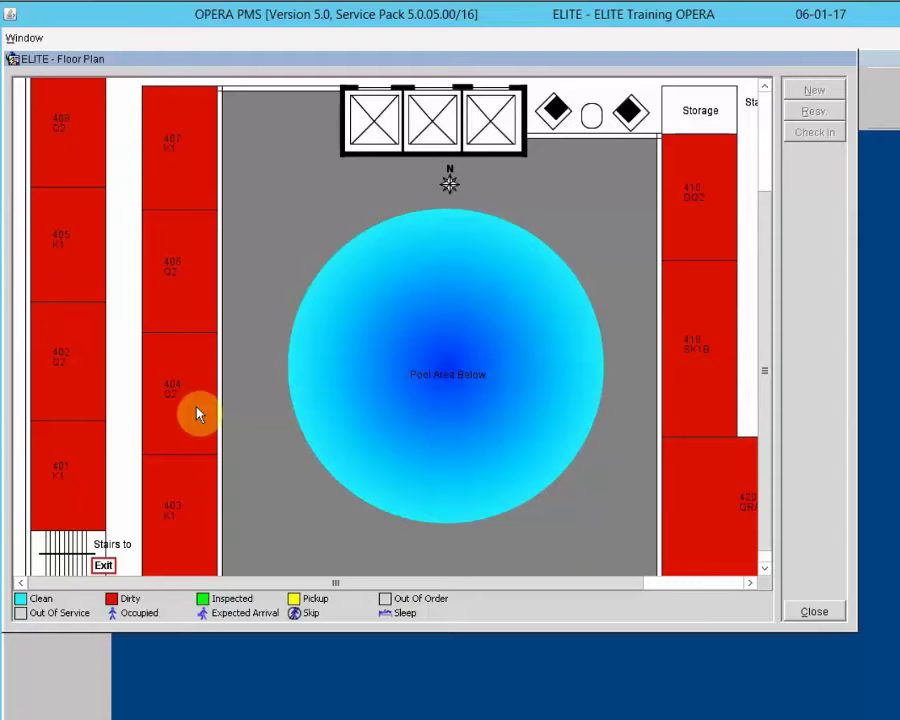
{"action": "left_click", "coordinate": [814, 612]}
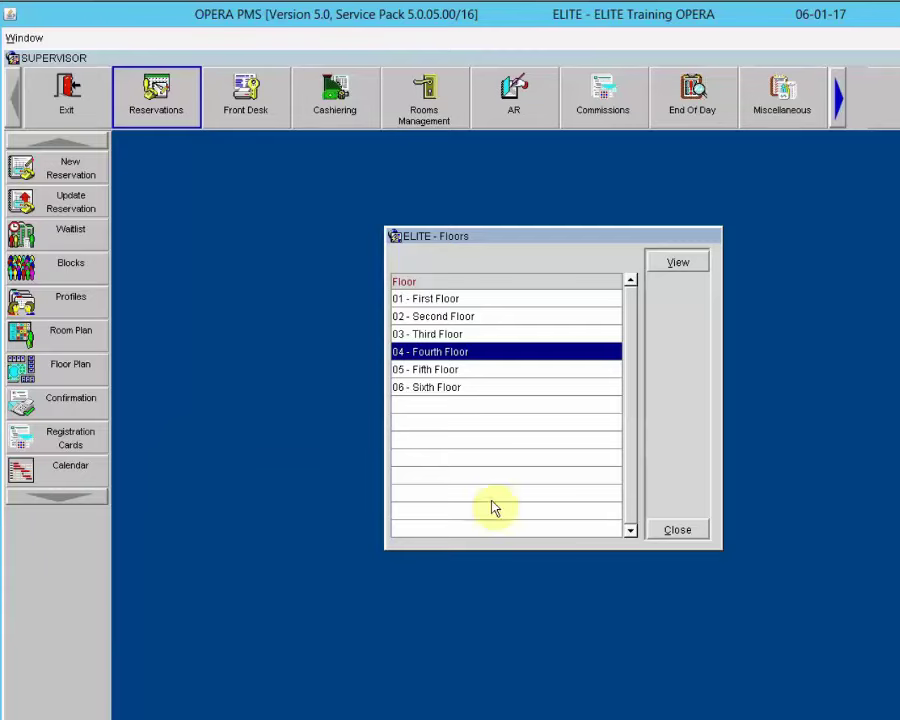
Step: Close the Floors list, then open and close the Print Registration Forms dialog
{"action": "left_click", "coordinate": [678, 529]}
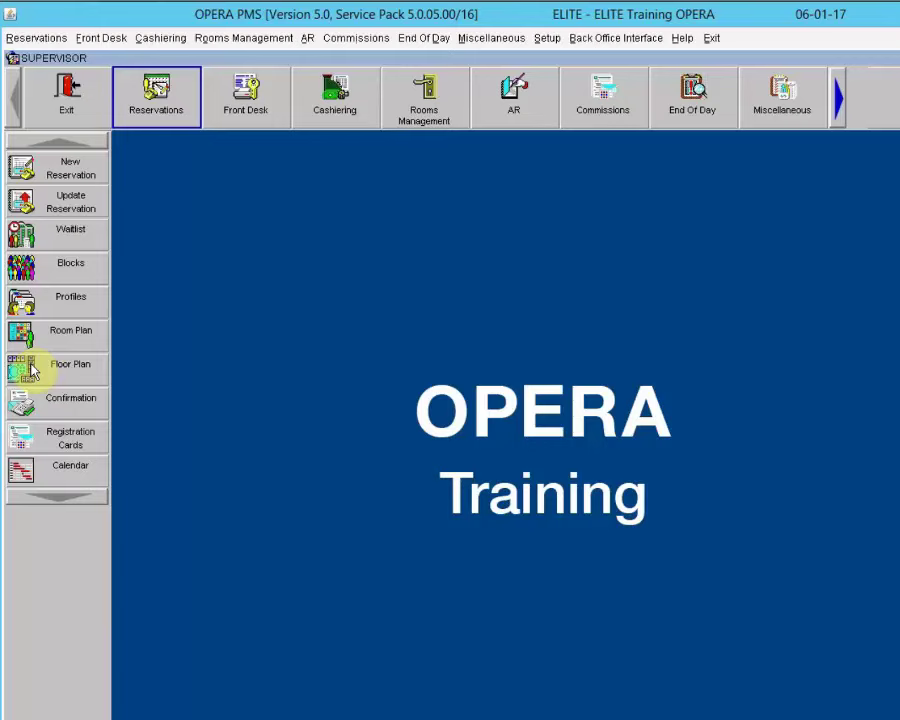
{"action": "left_click", "coordinate": [52, 440]}
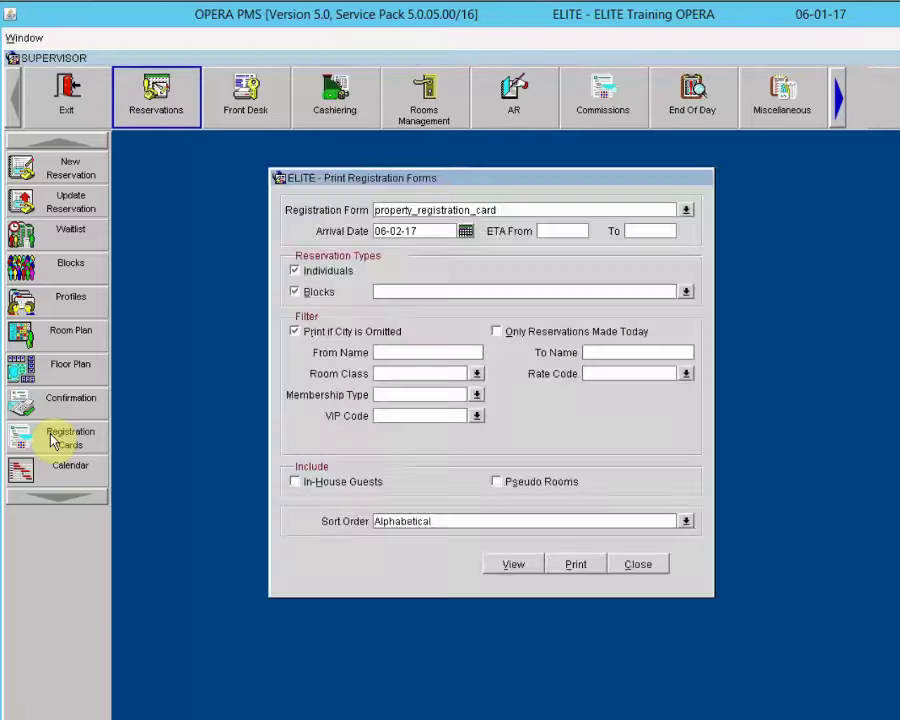
{"action": "left_click", "coordinate": [630, 566]}
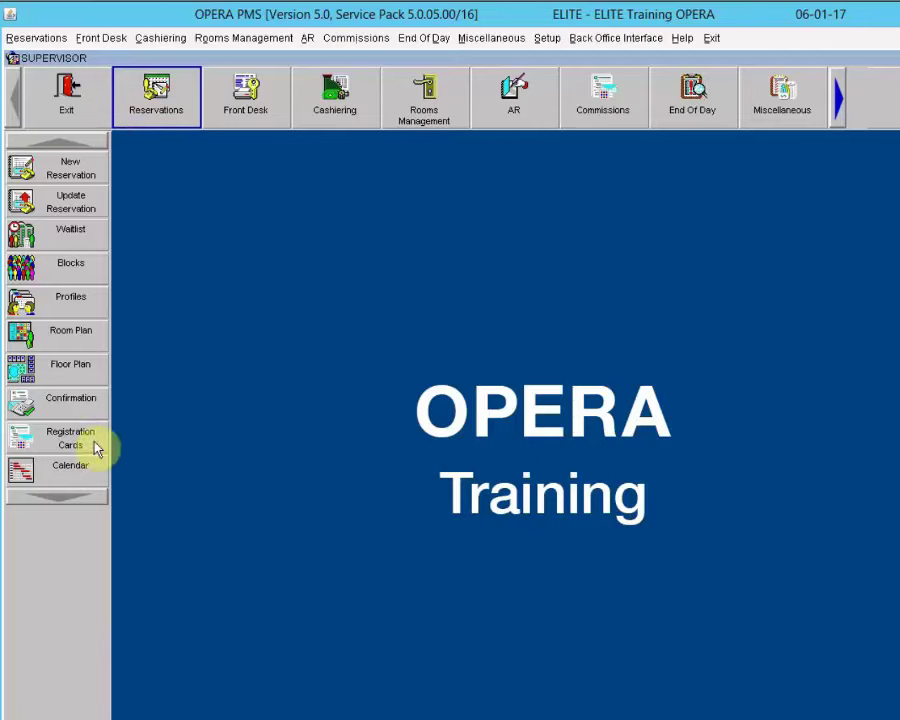
{"action": "left_click", "coordinate": [38, 472]}
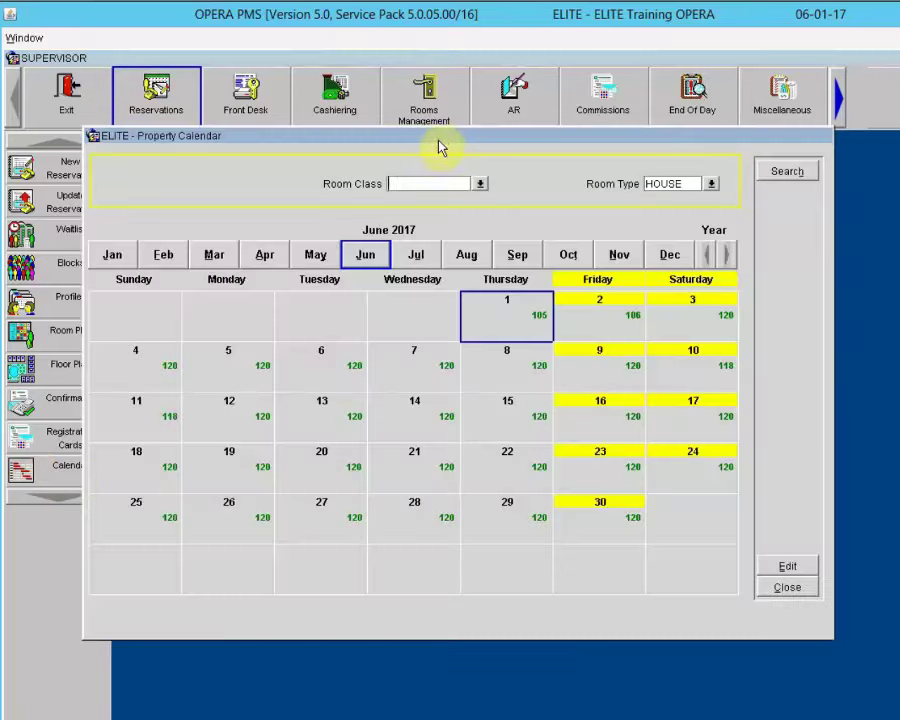
{"action": "left_click_drag", "start_coordinate": [438, 148], "coordinate": [519, 157]}
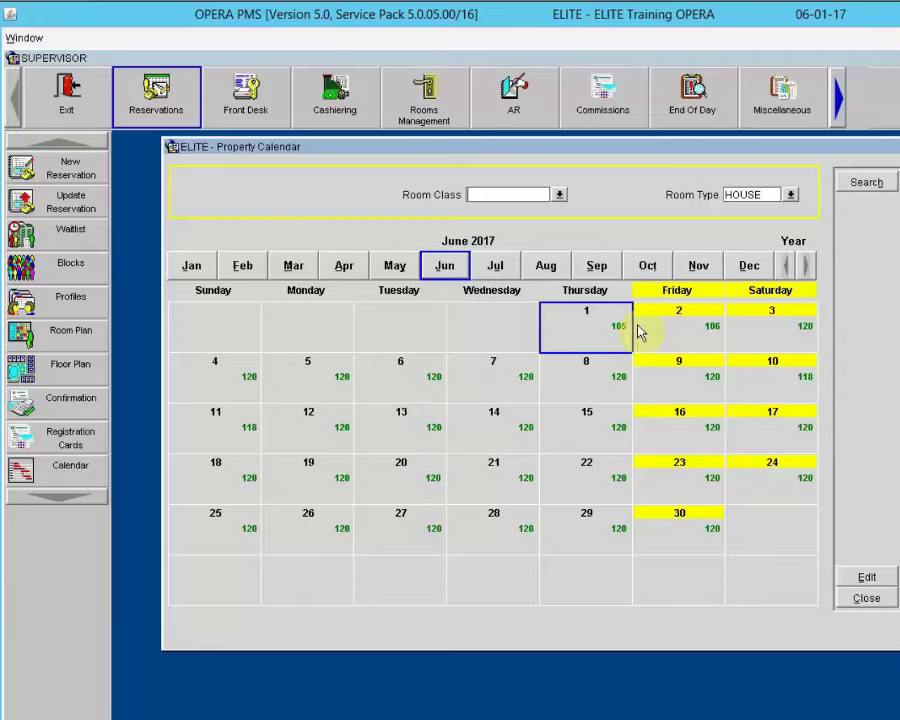
{"action": "left_click", "coordinate": [791, 195]}
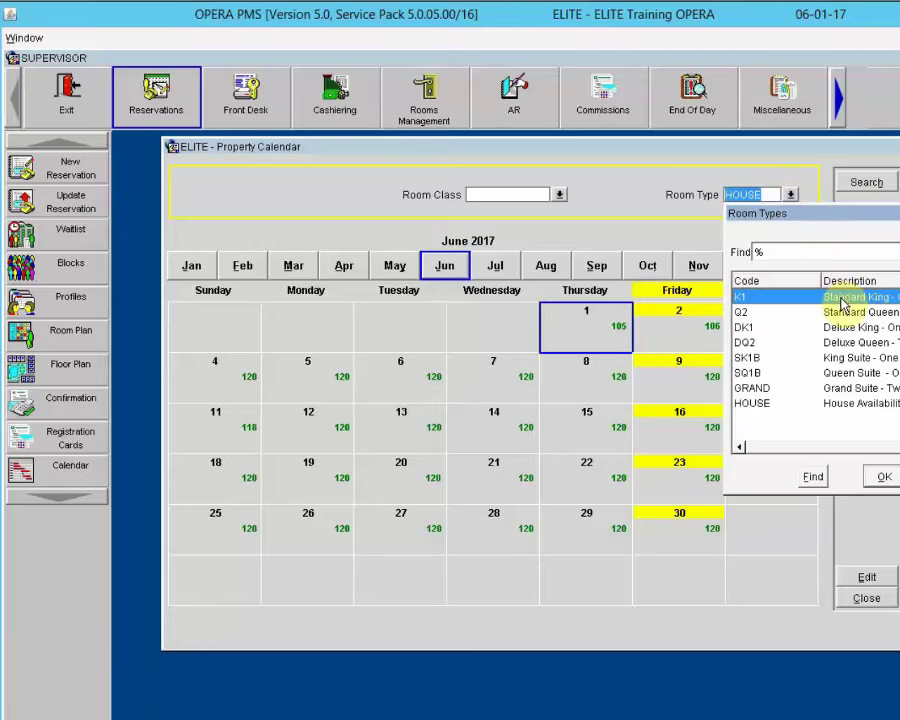
{"action": "left_click", "coordinate": [884, 475]}
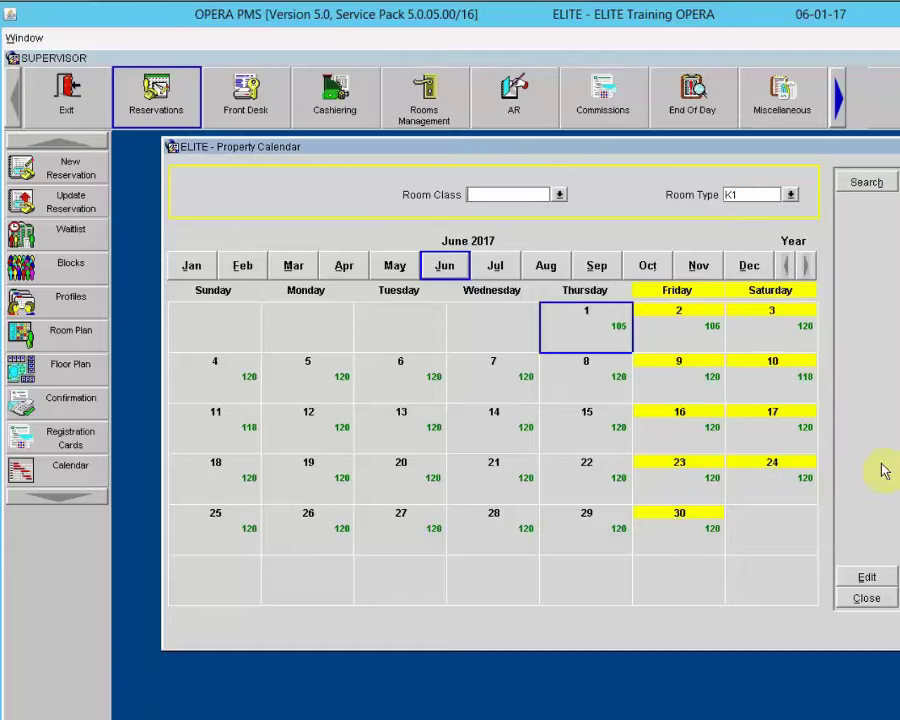
{"action": "left_click", "coordinate": [862, 183]}
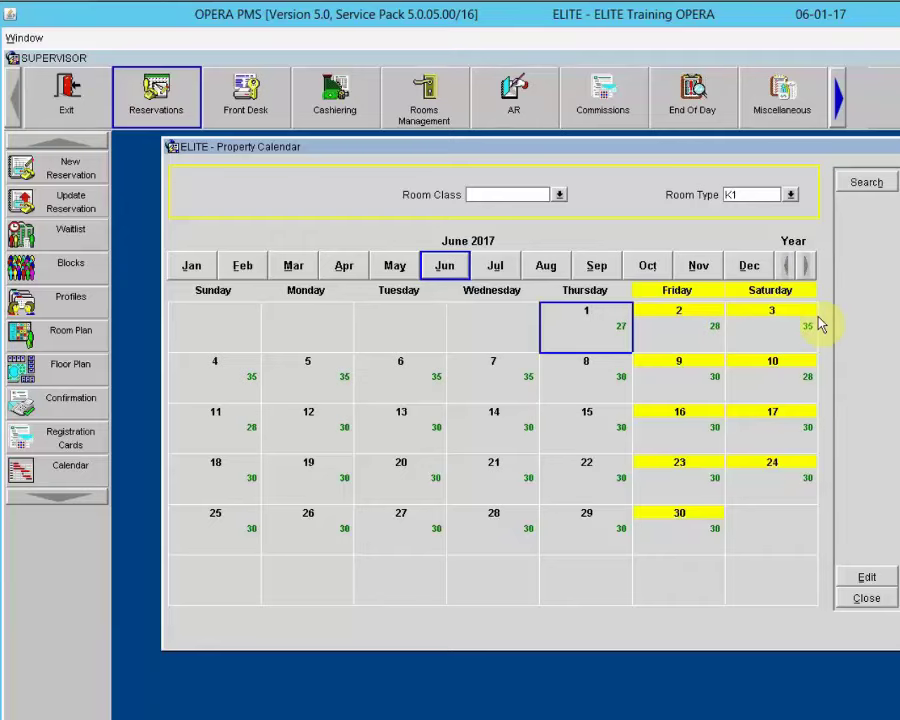
{"action": "left_click", "coordinate": [860, 597]}
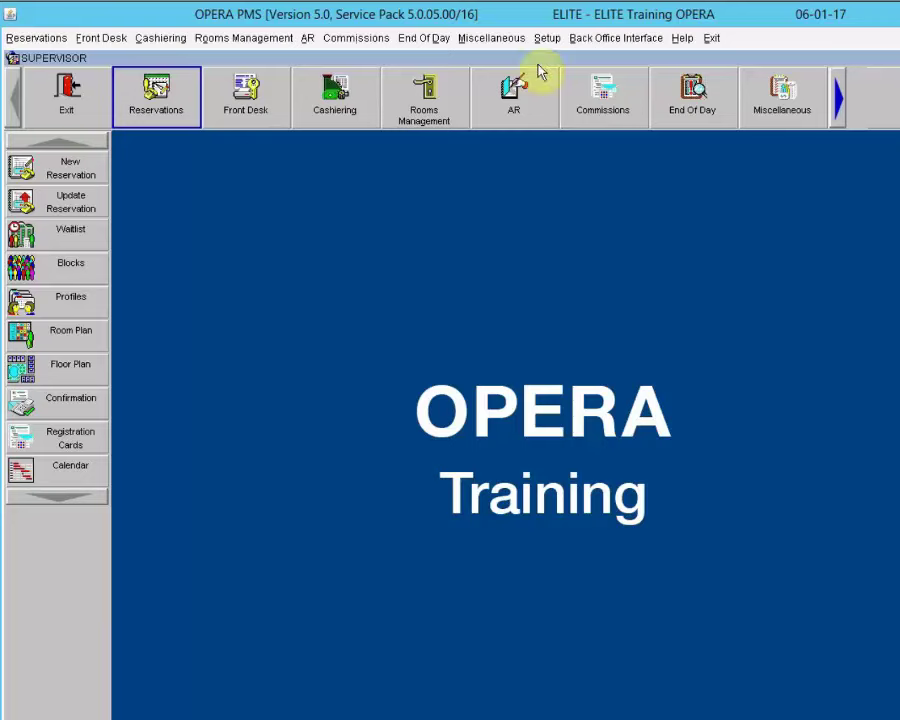
Step: Open the Reports finder from the Miscellaneous functions
{"action": "left_click", "coordinate": [491, 39]}
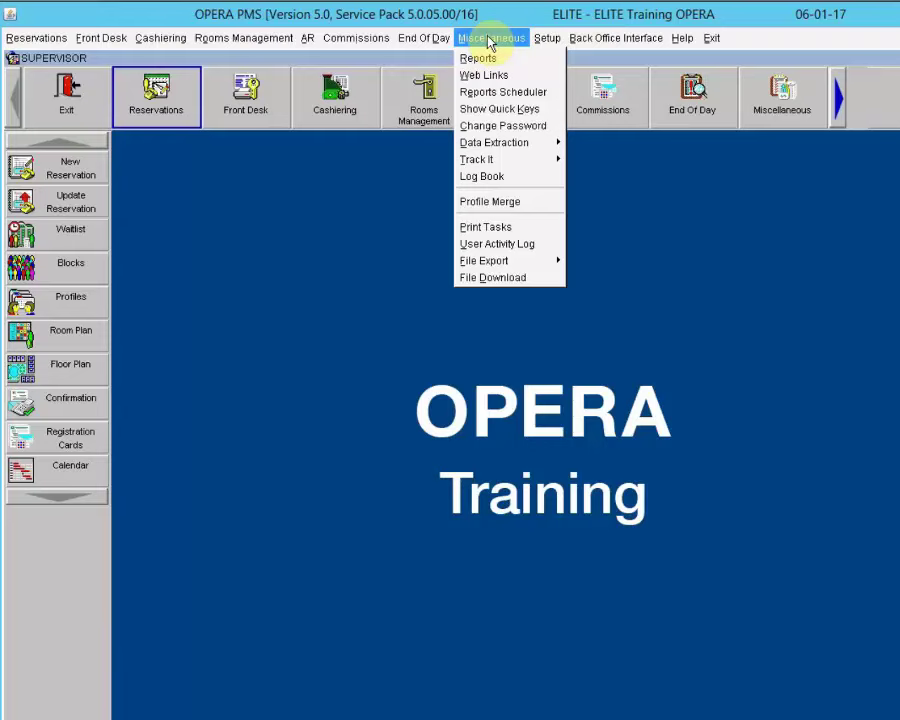
{"action": "left_click", "coordinate": [662, 322]}
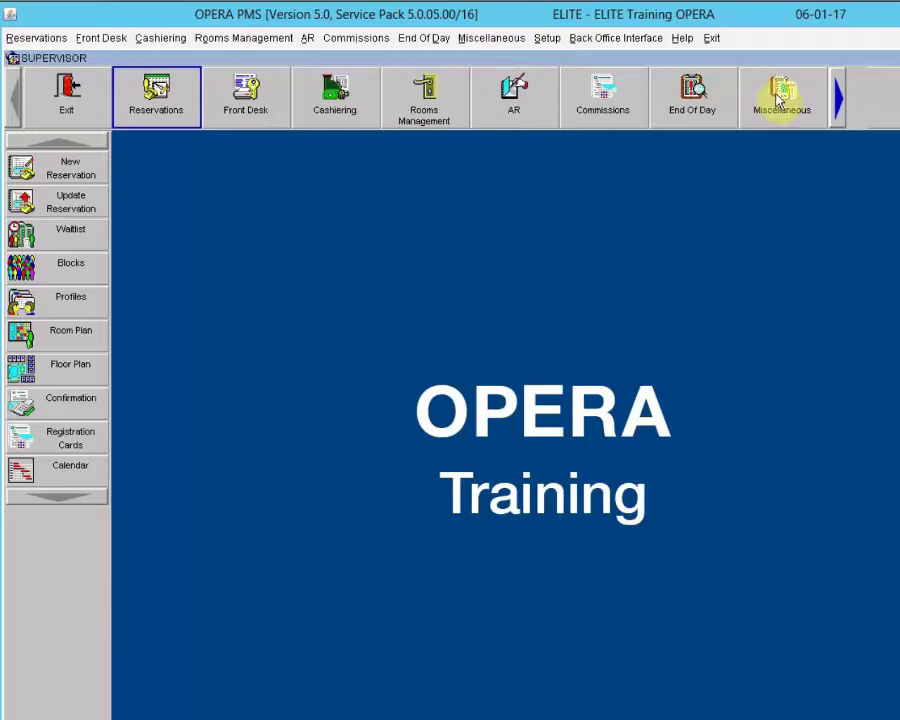
{"action": "left_click", "coordinate": [781, 97]}
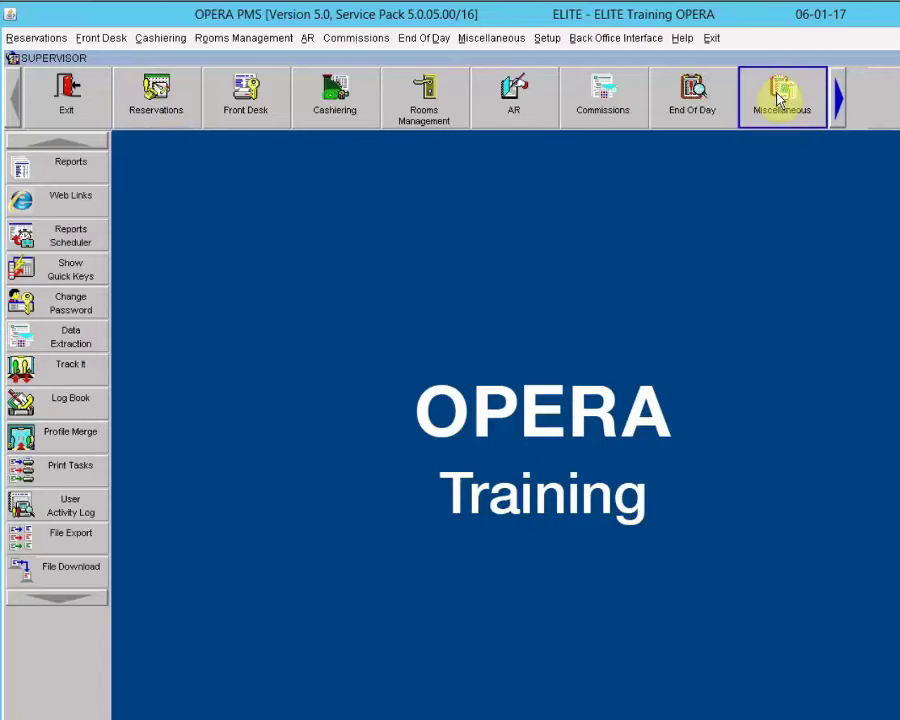
{"action": "left_click", "coordinate": [40, 168]}
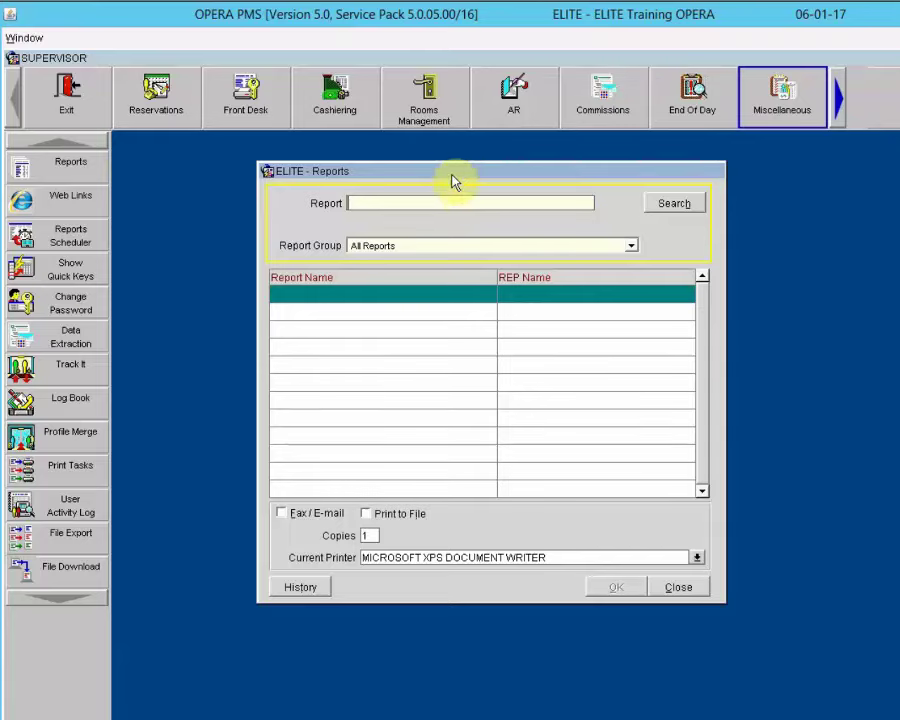
{"action": "left_click_drag", "start_coordinate": [487, 187], "coordinate": [500, 186]}
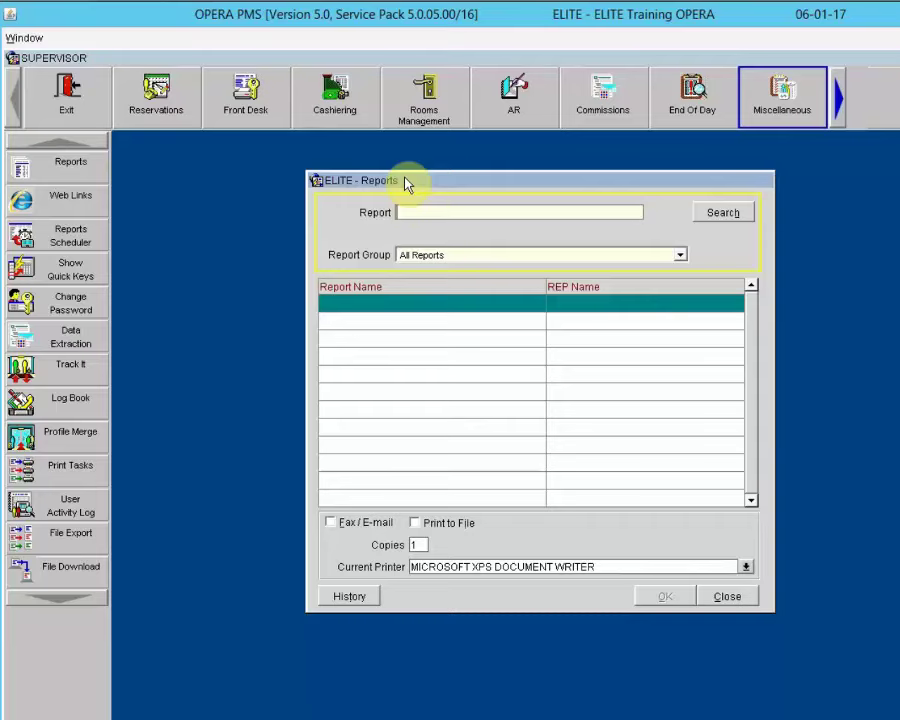
Step: Search reports for '%arrival' and open the Arrivals: Detailed parameters for 06-01-17
{"action": "left_click", "coordinate": [428, 211]}
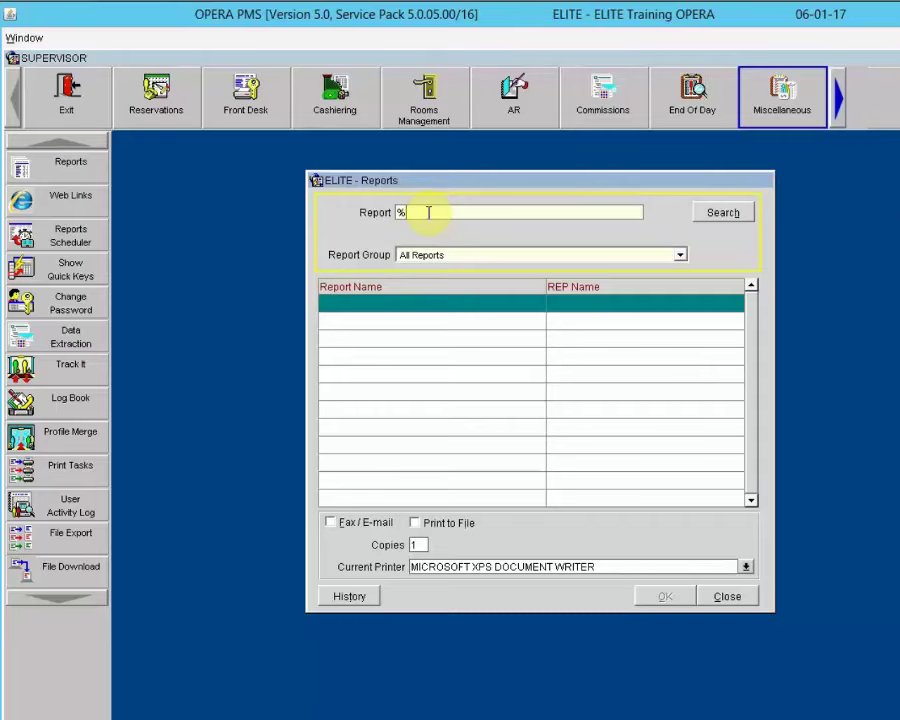
{"action": "type", "text": "arrival"}
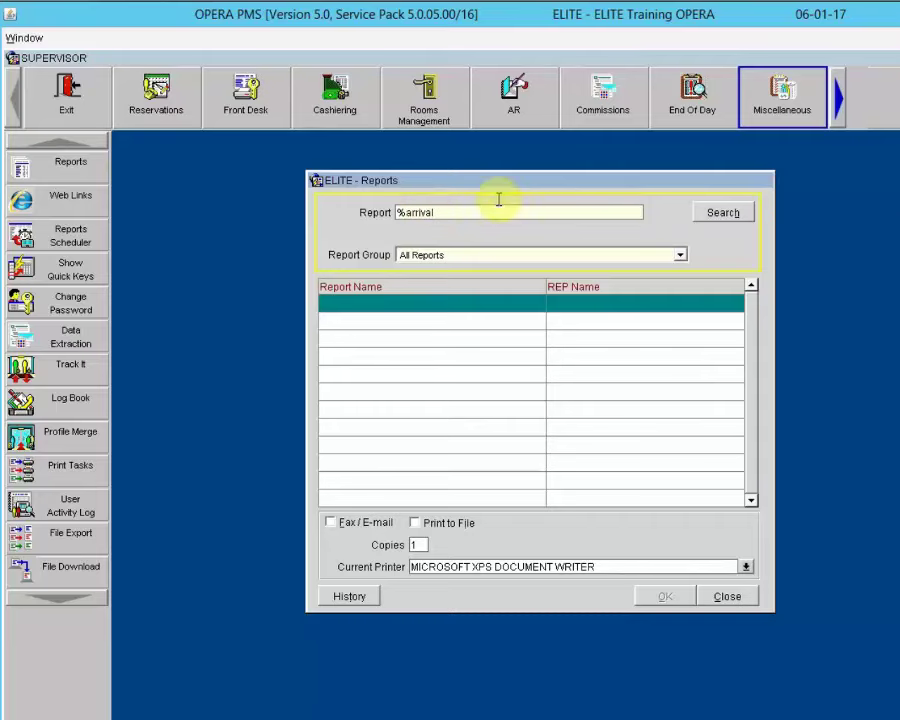
{"action": "left_click", "coordinate": [734, 215]}
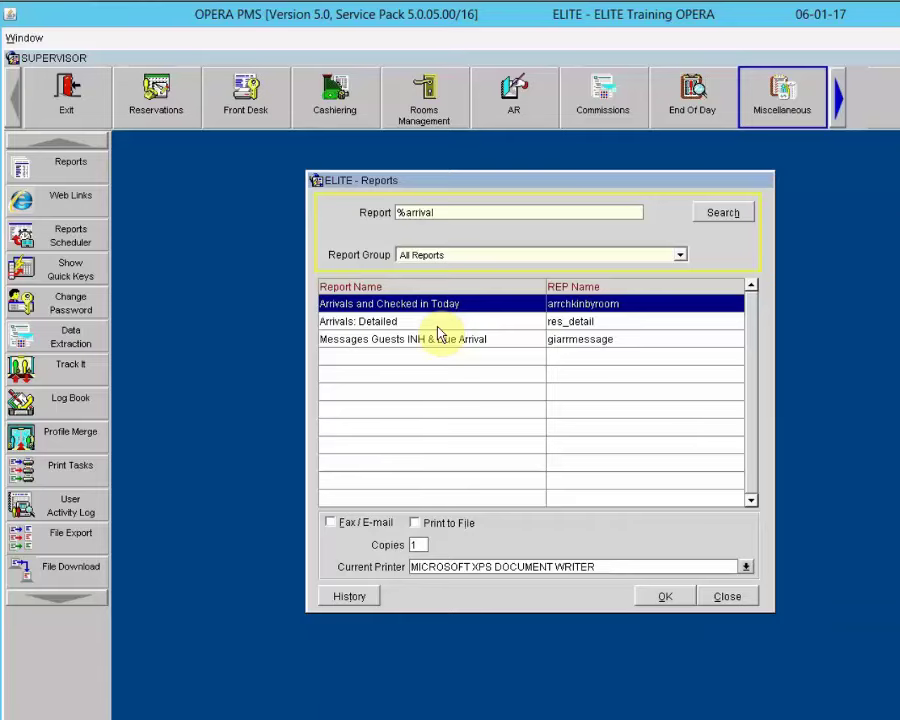
{"action": "left_click", "coordinate": [372, 324]}
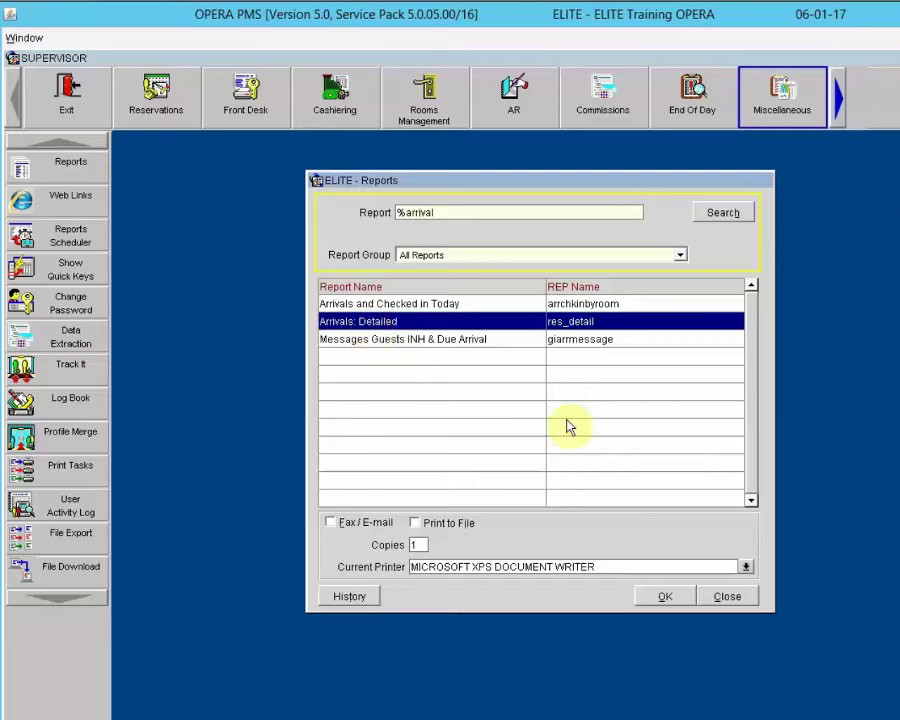
{"action": "left_click", "coordinate": [655, 595]}
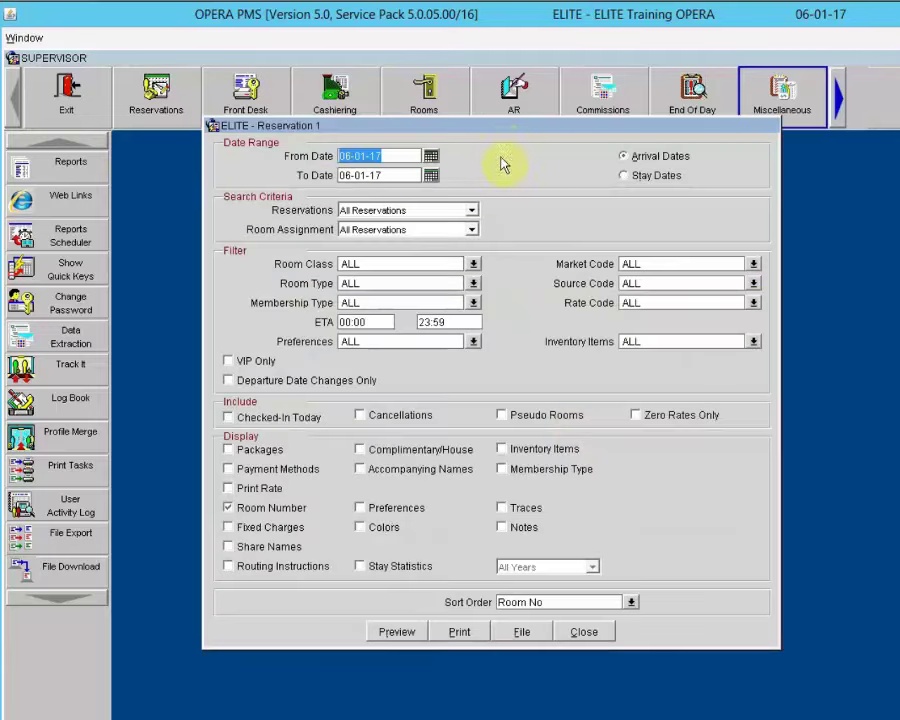
{"action": "left_click_drag", "start_coordinate": [499, 132], "coordinate": [503, 199]}
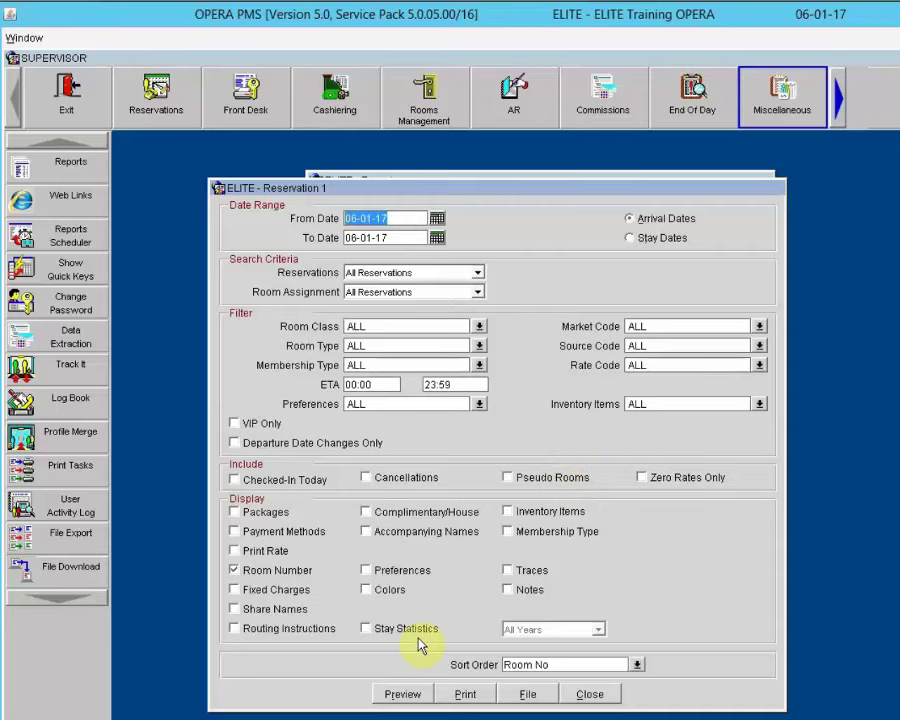
Step: Turn on Print Rate, Share Names, Routing Instructions and Accompanying Names in the report's Display options
{"action": "left_click", "coordinate": [238, 552]}
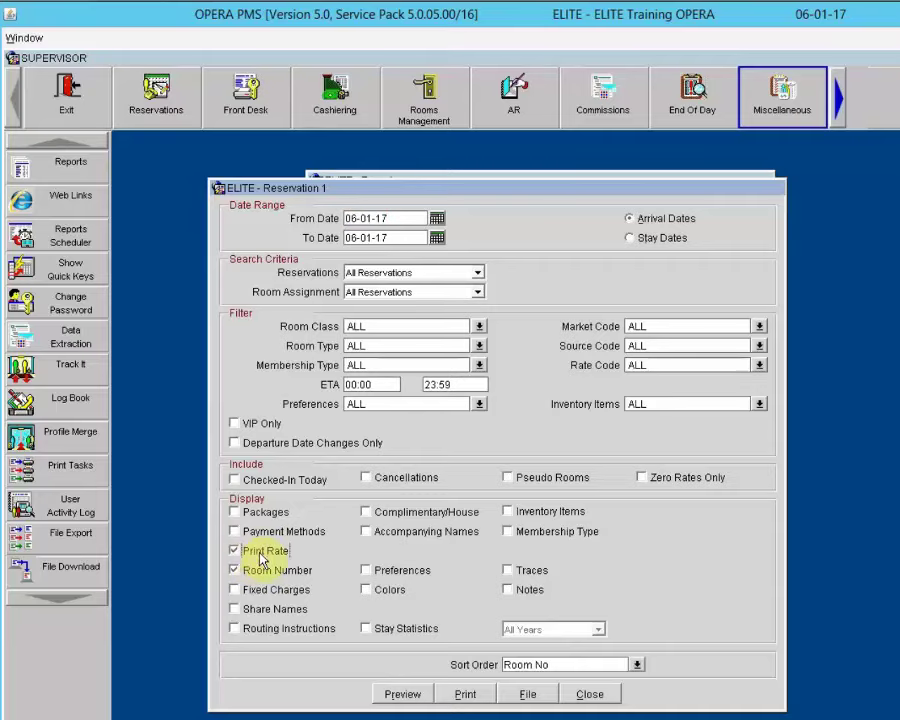
{"action": "left_click", "coordinate": [235, 610]}
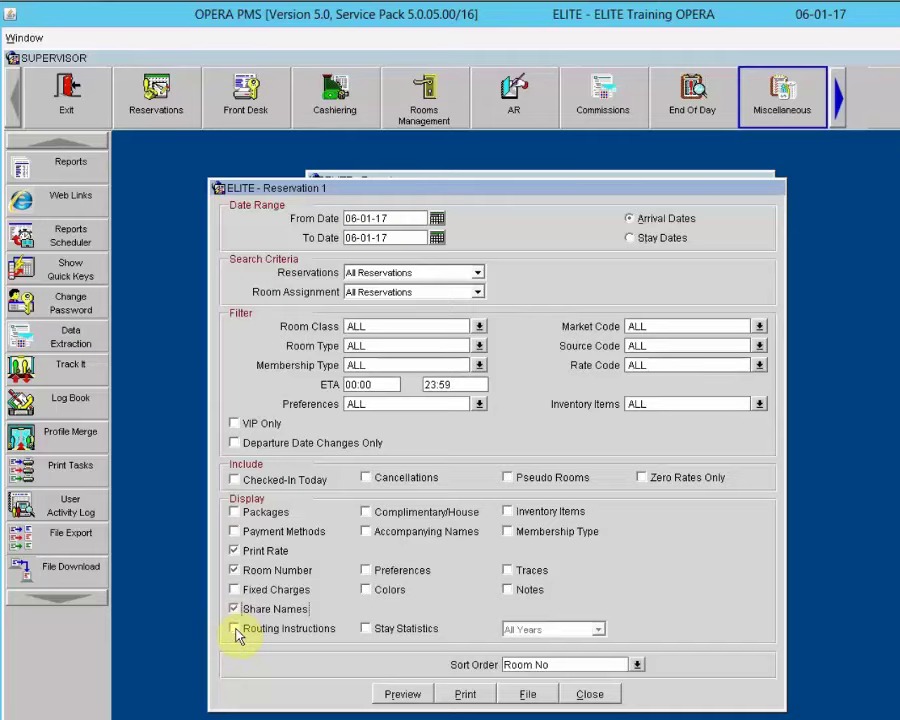
{"action": "left_click", "coordinate": [236, 630]}
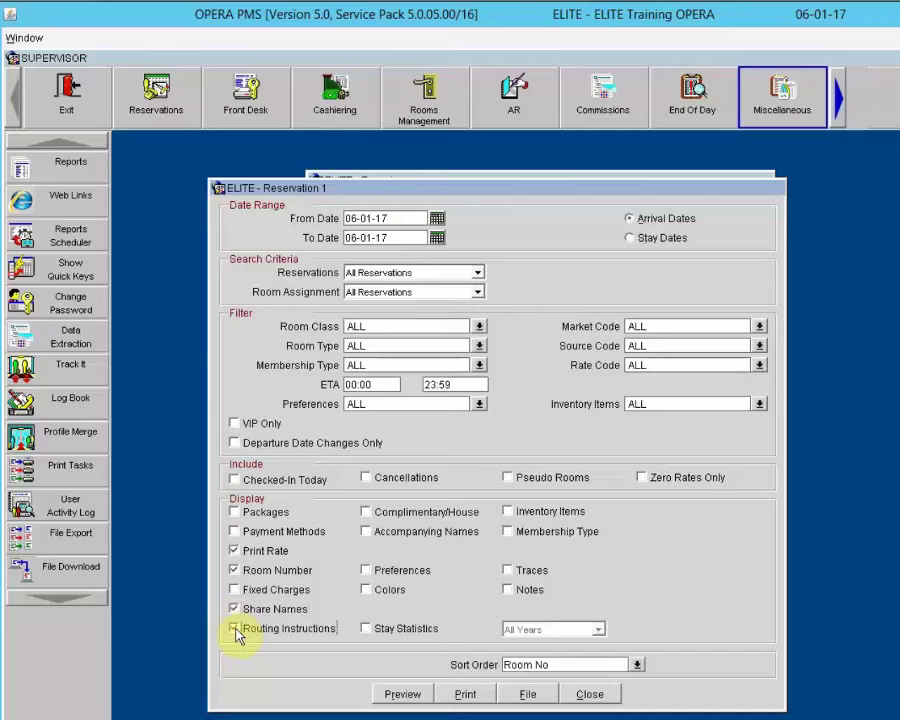
{"action": "left_click", "coordinate": [367, 533]}
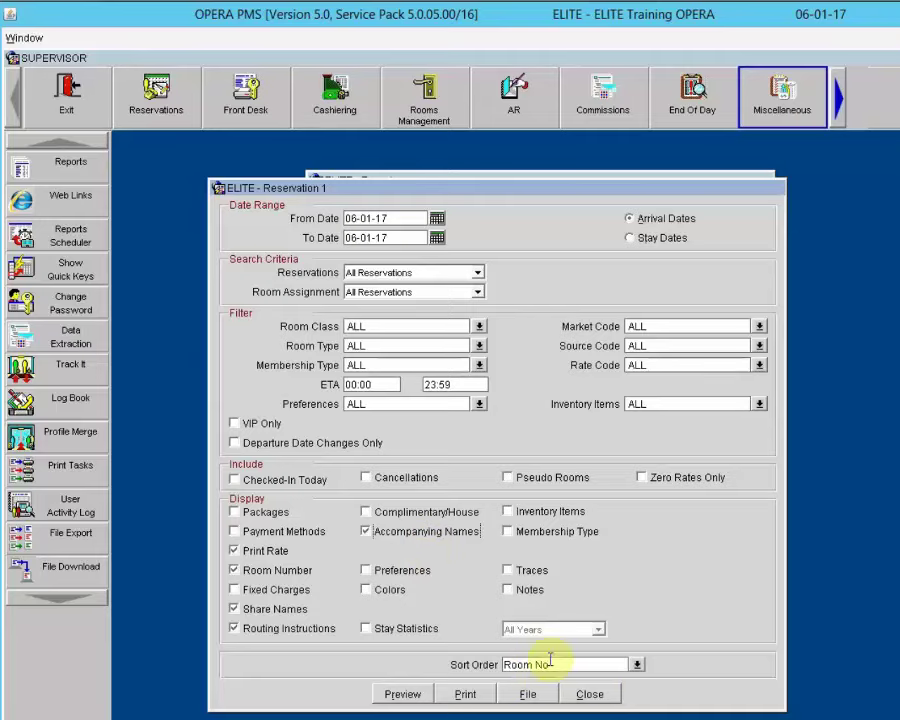
Step: Replace the Room No sort with Alphabetical and preview the arrivals report
{"action": "left_click", "coordinate": [636, 665]}
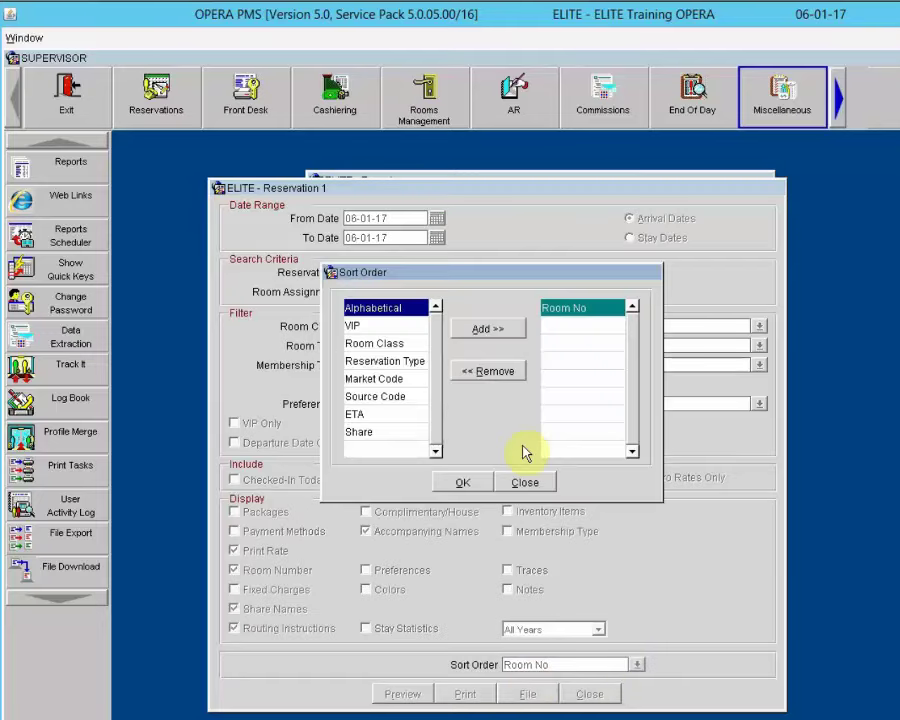
{"action": "left_click", "coordinate": [569, 311]}
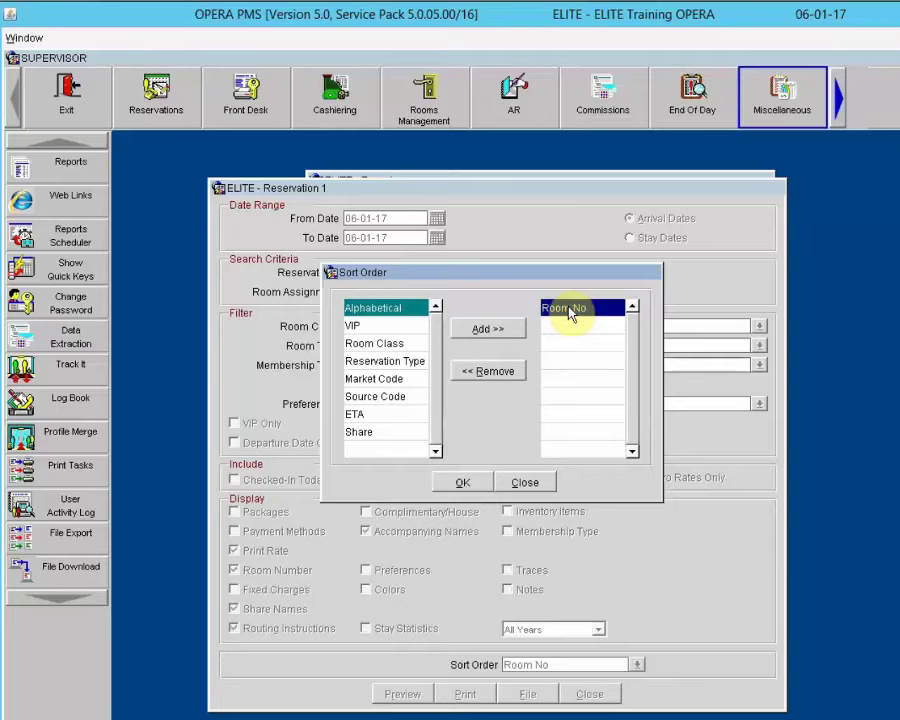
{"action": "left_click", "coordinate": [505, 372]}
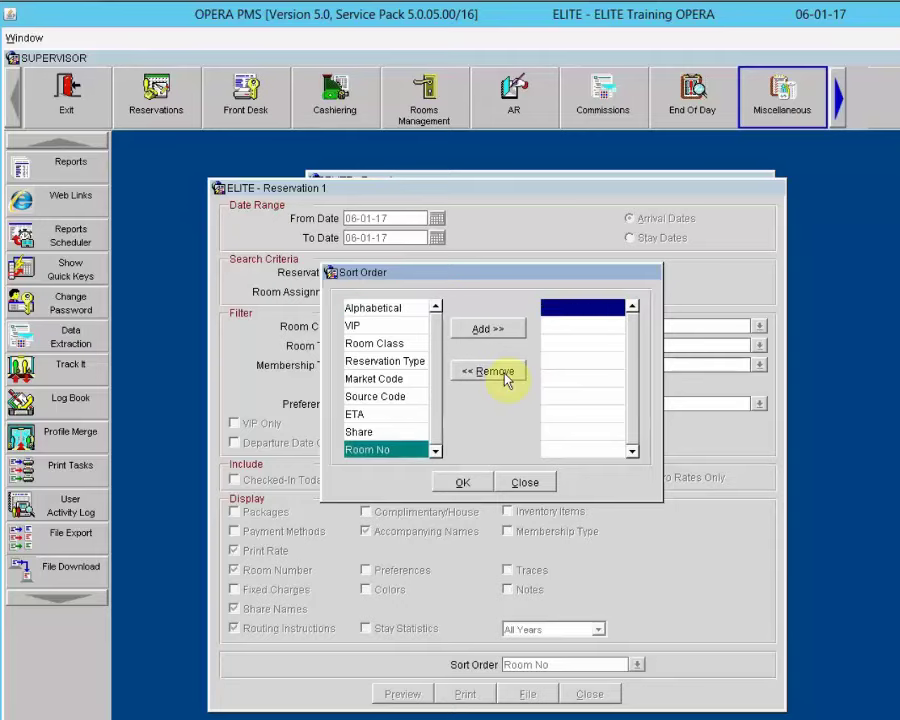
{"action": "left_click", "coordinate": [372, 309]}
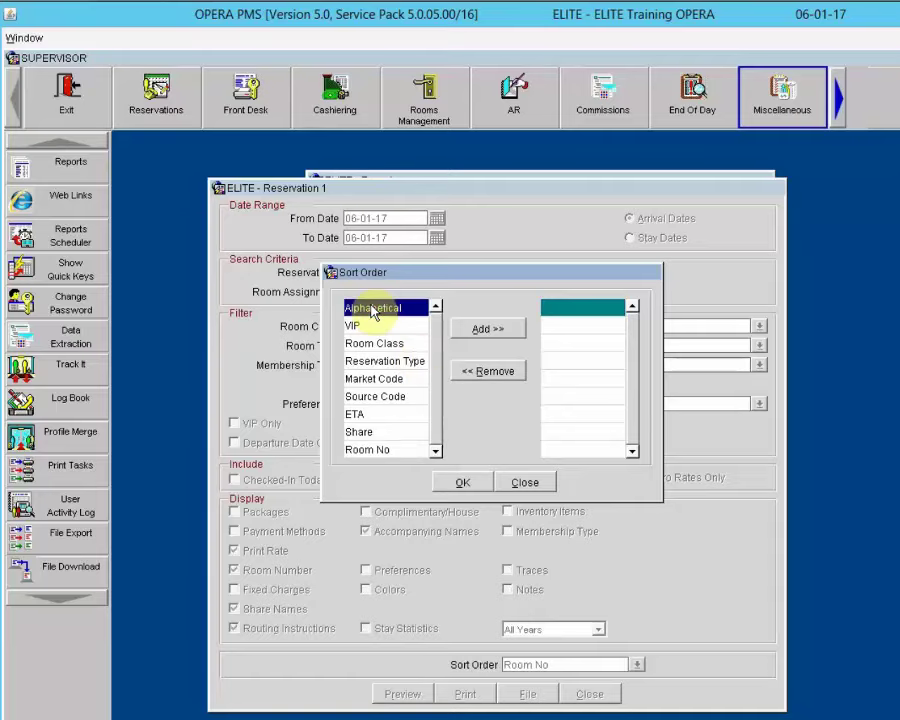
{"action": "left_click", "coordinate": [465, 332]}
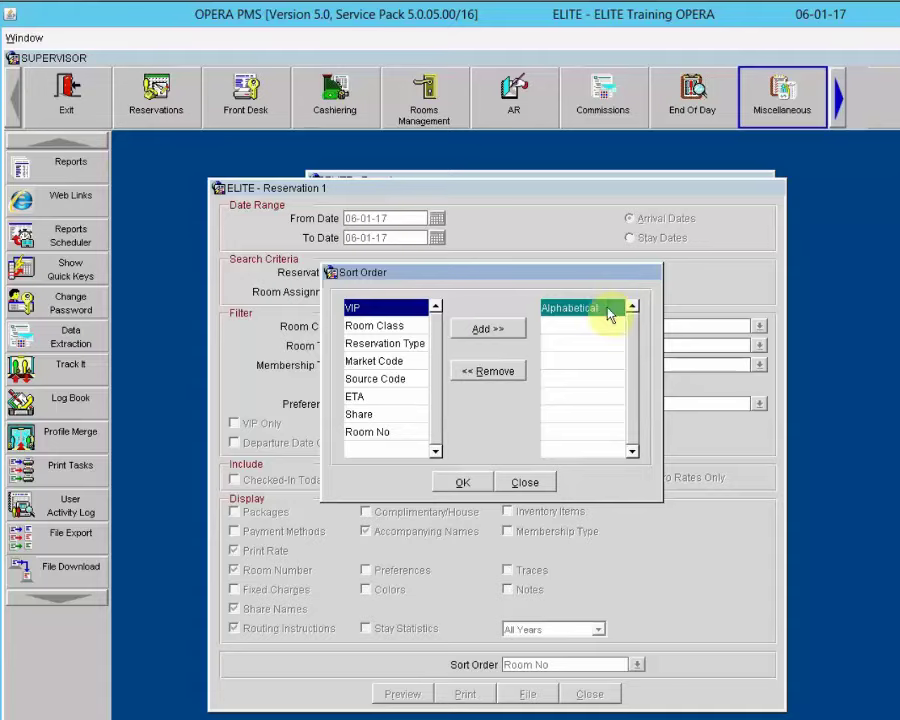
{"action": "left_click", "coordinate": [461, 484]}
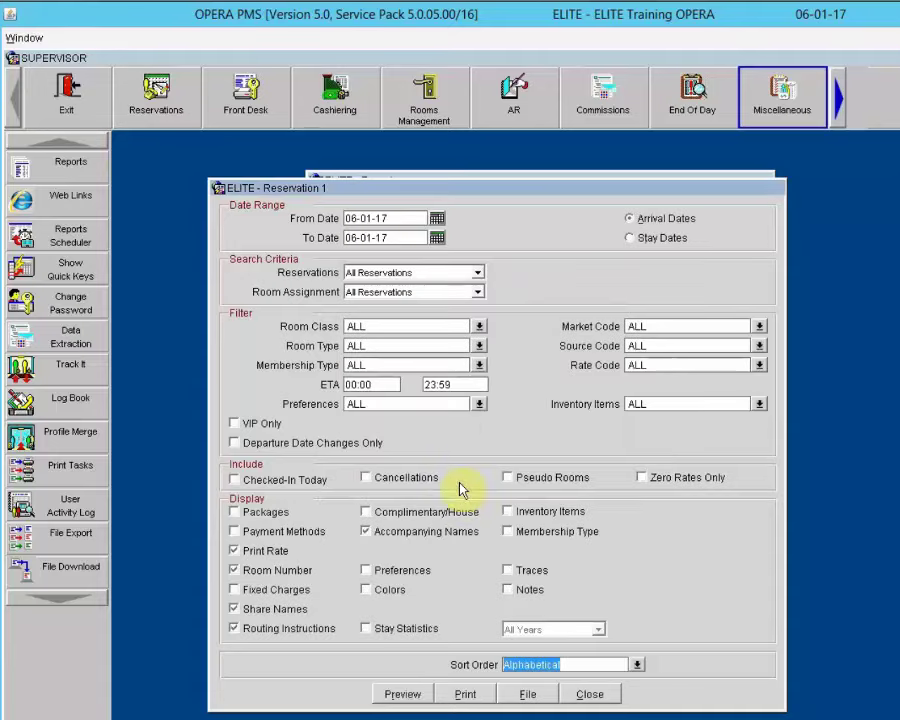
{"action": "left_click", "coordinate": [401, 696]}
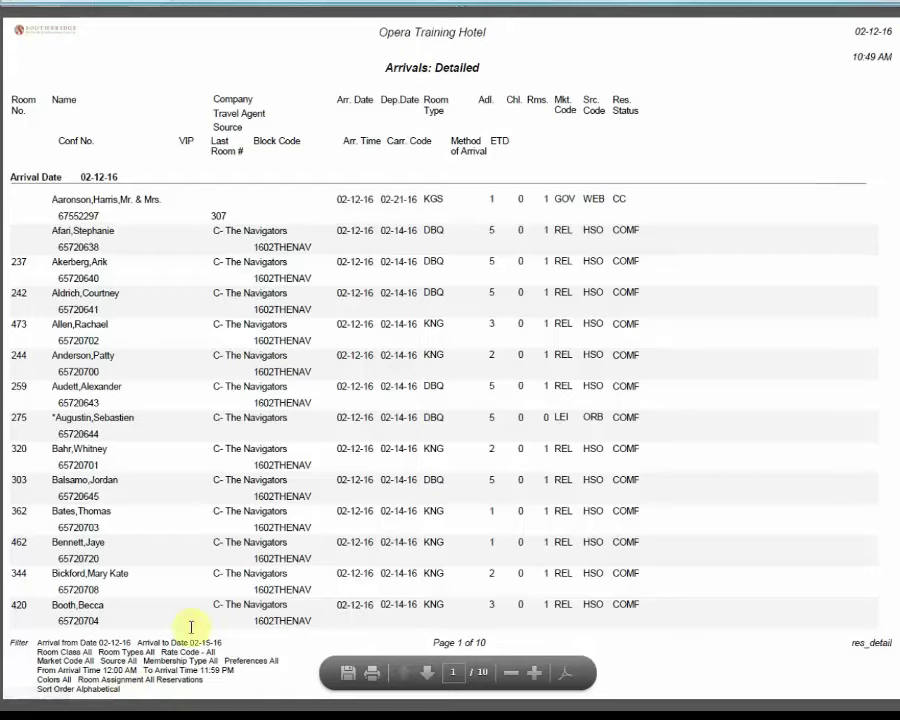
{"action": "left_click_drag", "start_coordinate": [32, 679], "coordinate": [104, 690]}
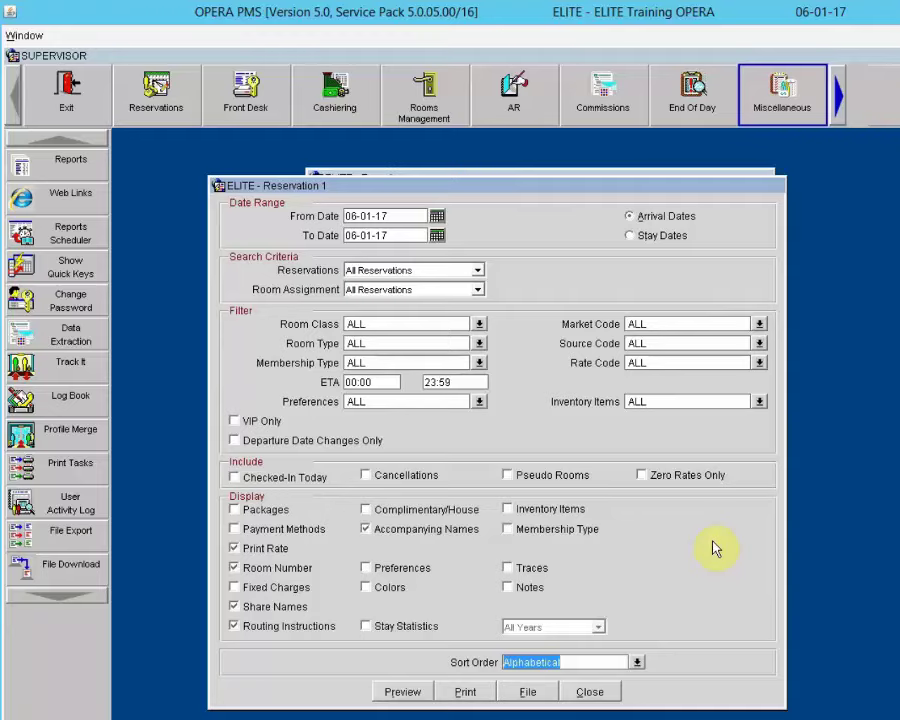
Step: Close the report options and Reports window and switch to the Front Desk menu
{"action": "left_click", "coordinate": [590, 692]}
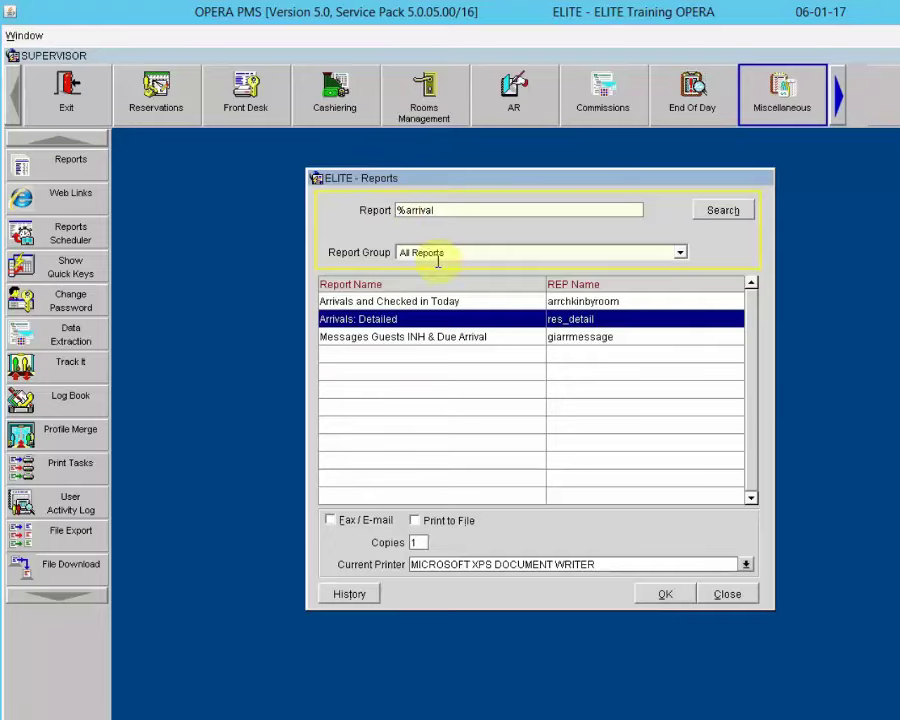
{"action": "left_click", "coordinate": [742, 592]}
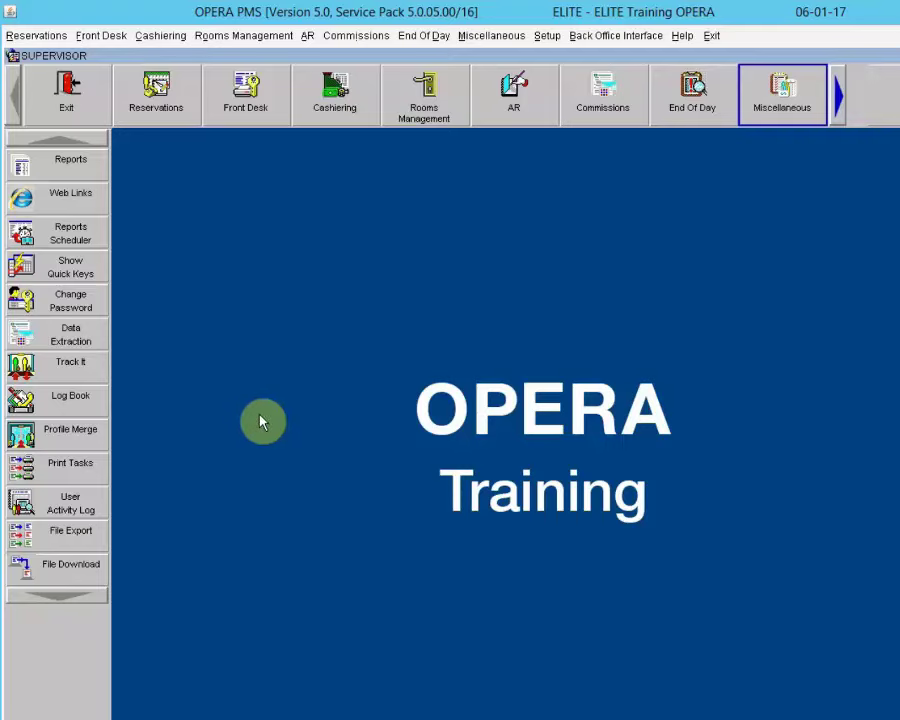
{"action": "left_click", "coordinate": [247, 86]}
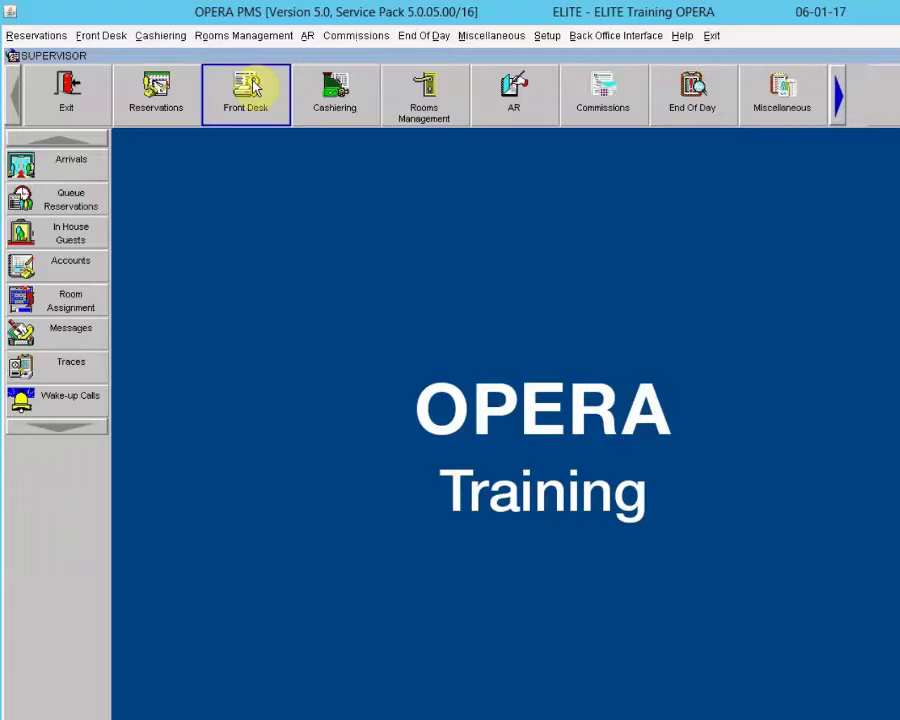
Step: List the 06-01-17 arrivals on the Arrivals screen and expand its Advanced search criteria
{"action": "left_click", "coordinate": [24, 176]}
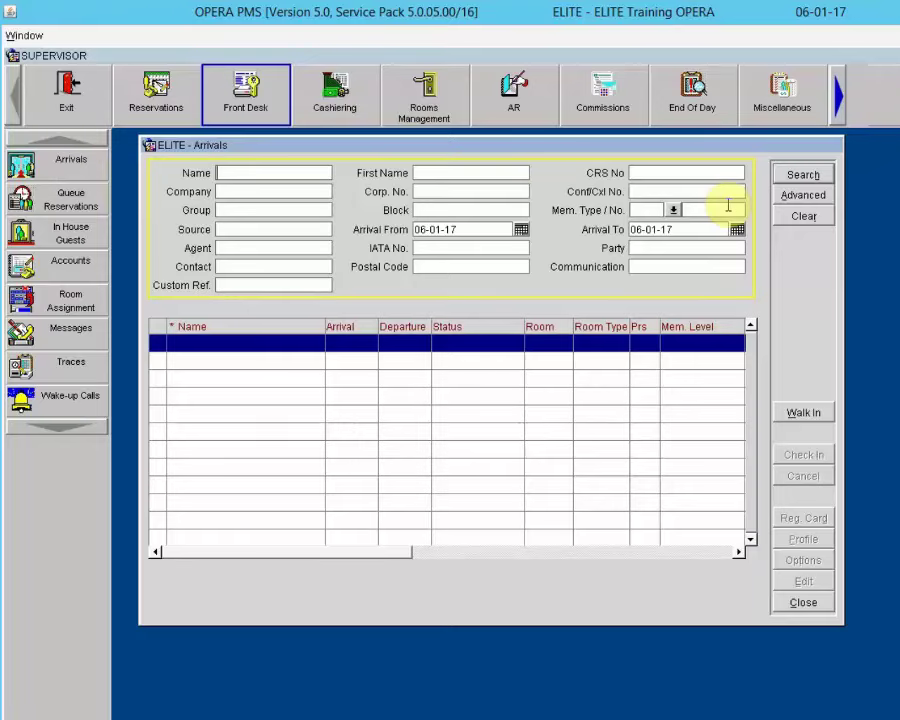
{"action": "left_click", "coordinate": [801, 176]}
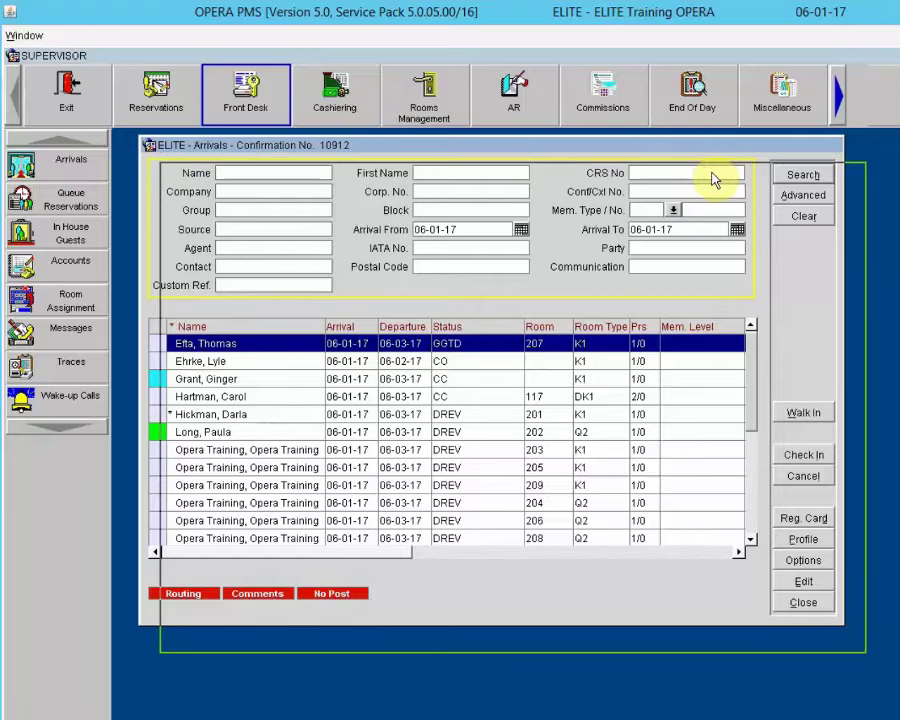
{"action": "left_click_drag", "start_coordinate": [712, 178], "coordinate": [712, 178]}
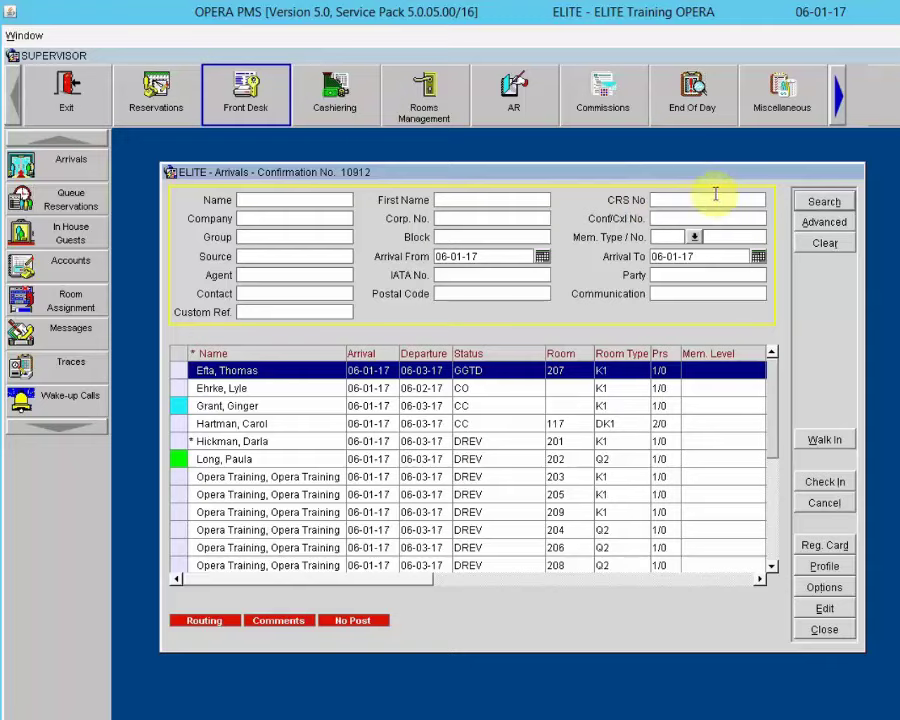
{"action": "left_click", "coordinate": [669, 218]}
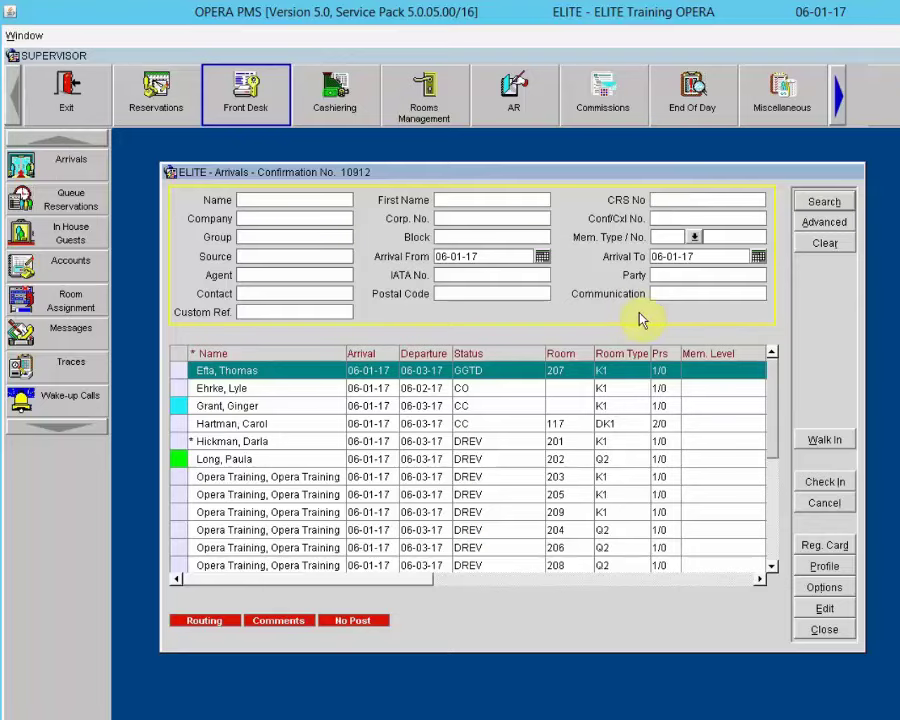
{"action": "left_click", "coordinate": [824, 224]}
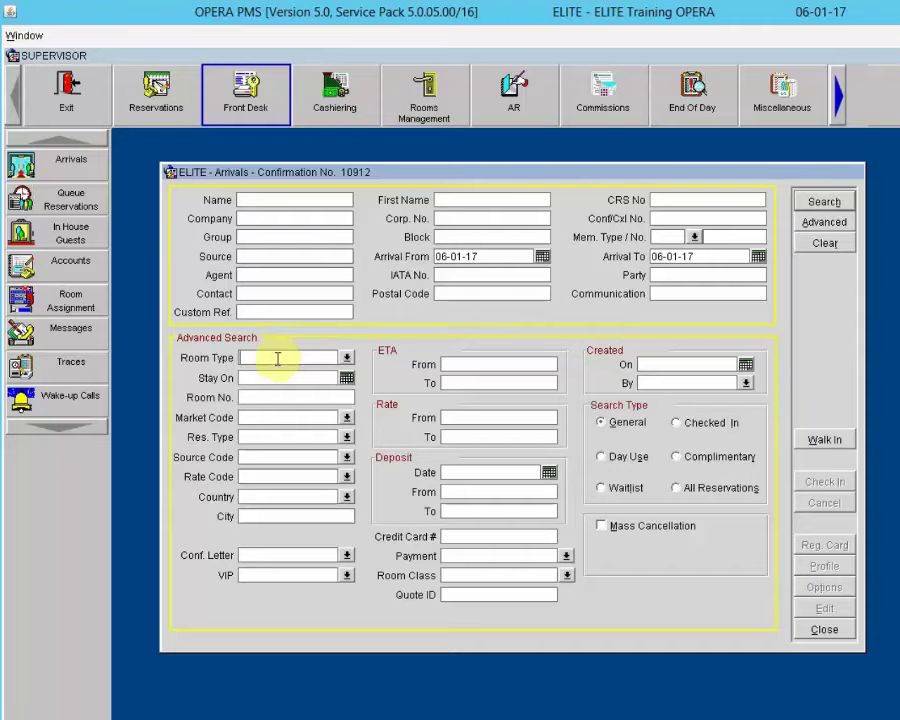
Step: Check the VIP code lookup, then collapse the advanced criteria back to today's arrivals list
{"action": "left_click", "coordinate": [272, 402]}
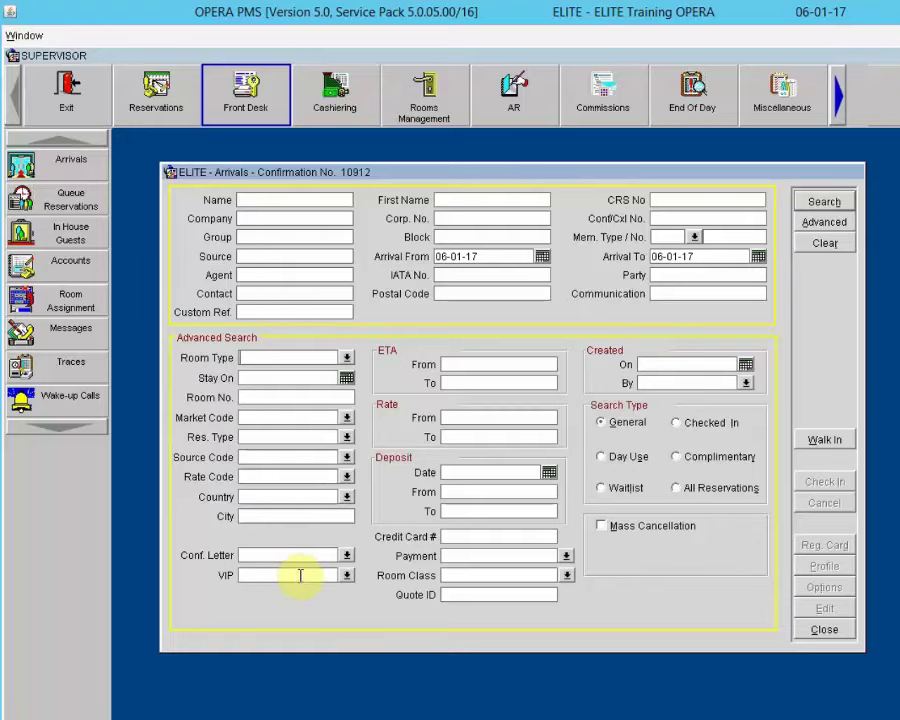
{"action": "left_click", "coordinate": [347, 577]}
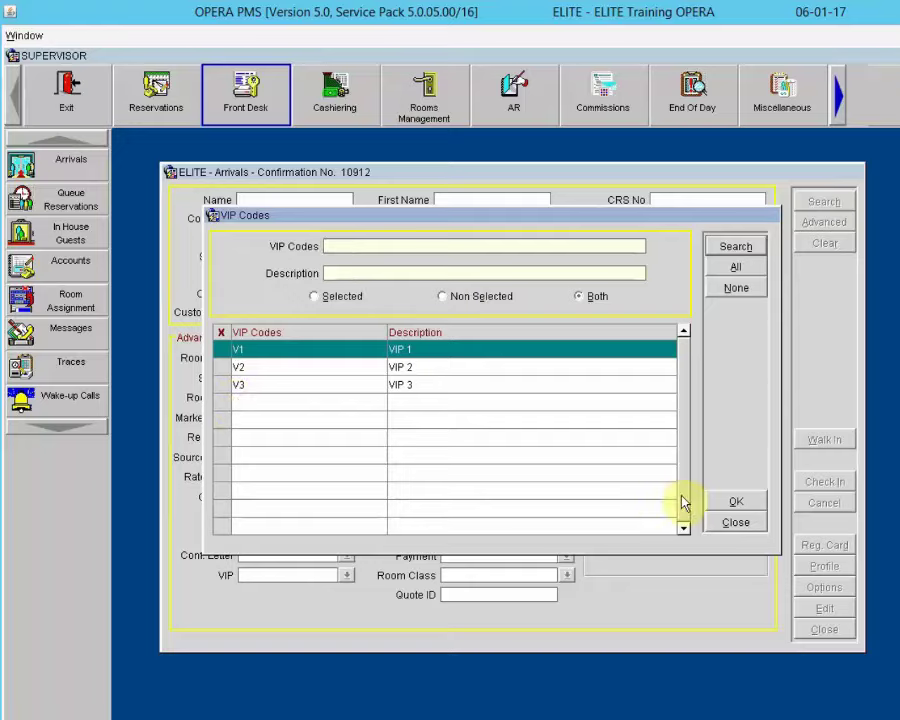
{"action": "left_click", "coordinate": [740, 526]}
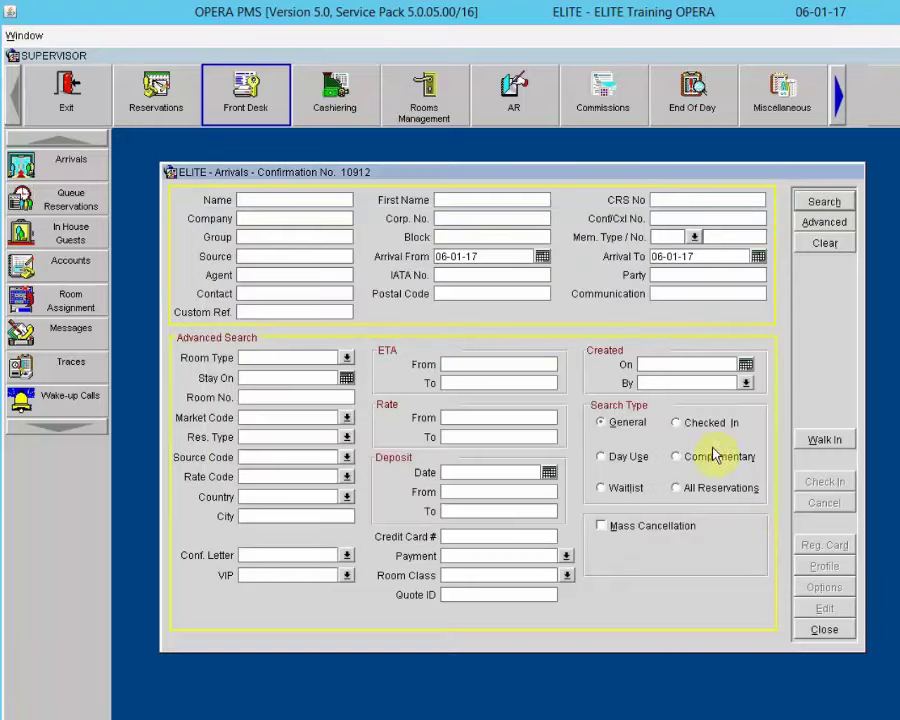
{"action": "left_click", "coordinate": [830, 223]}
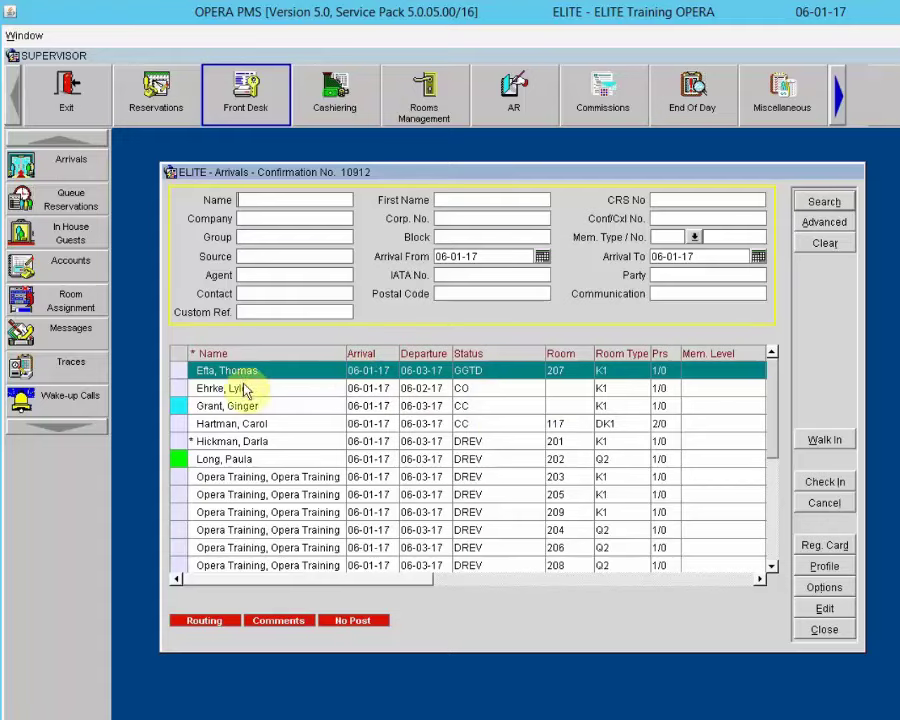
Step: Search arrivals by the guest's last name, leaving only the room 207 reservation
{"action": "left_click", "coordinate": [285, 373]}
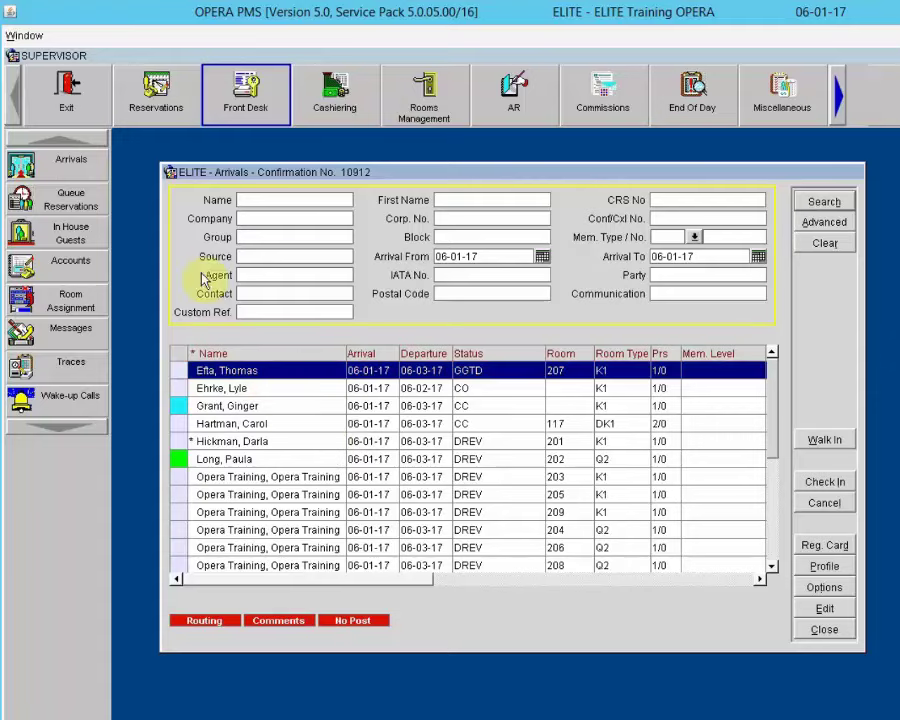
{"action": "left_click", "coordinate": [278, 199]}
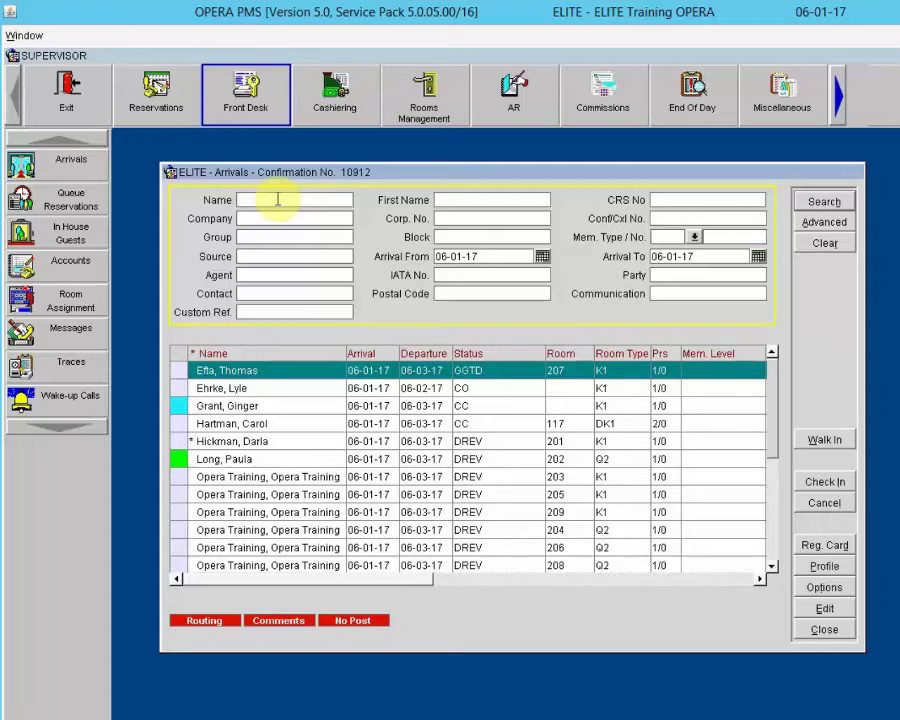
{"action": "type", "text": "efta"}
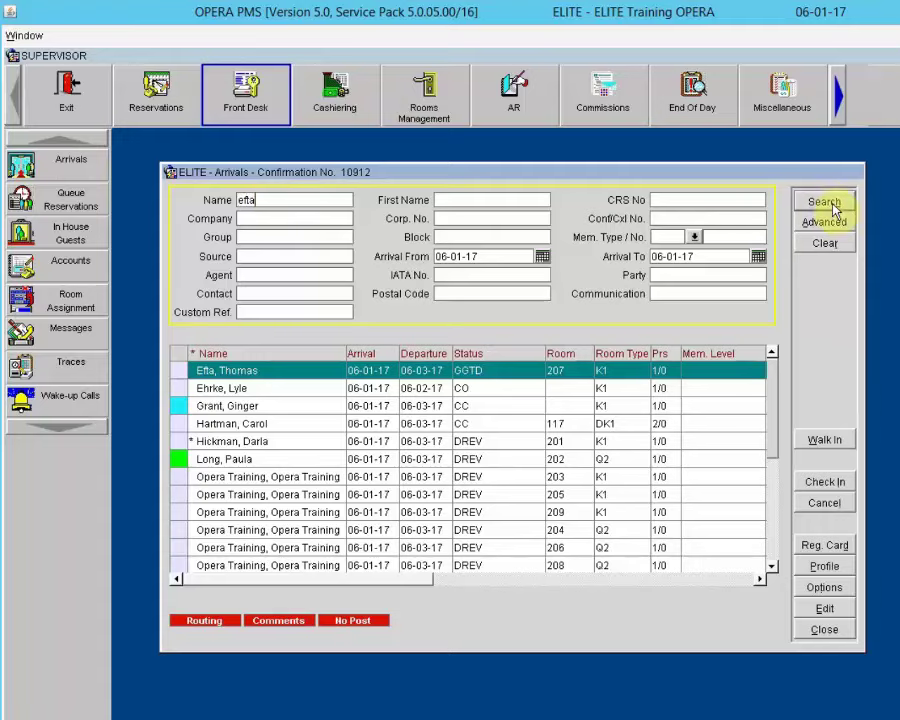
{"action": "left_click", "coordinate": [824, 201]}
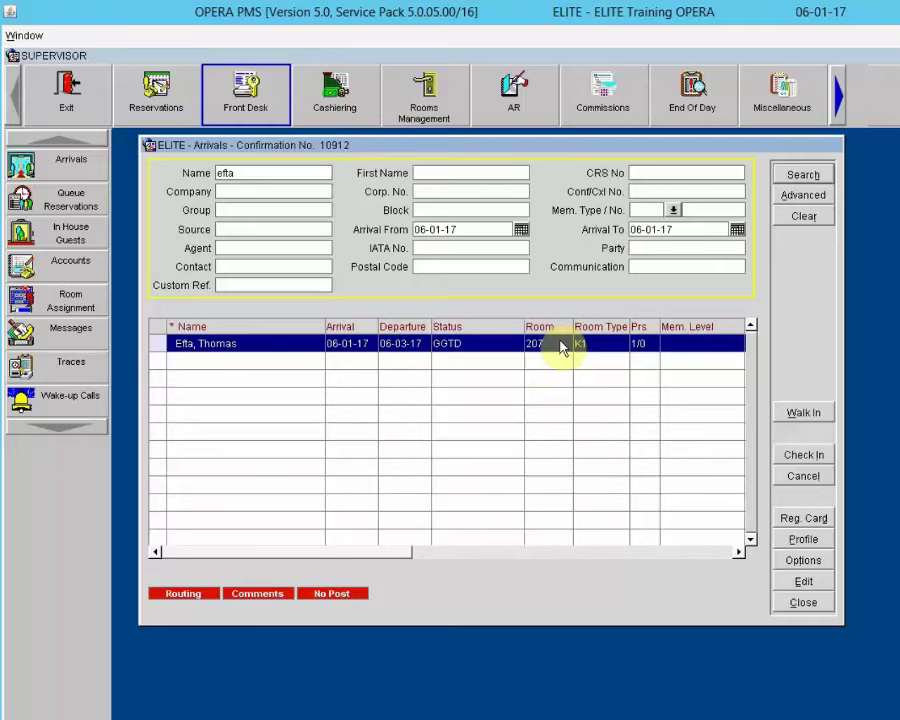
{"action": "left_click", "coordinate": [180, 593]}
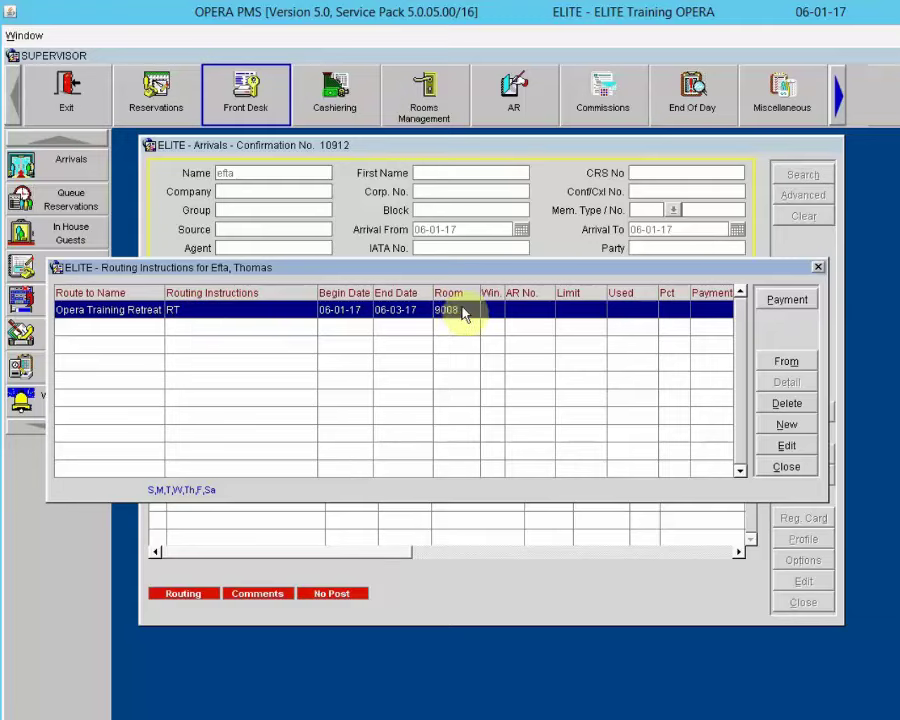
{"action": "left_click", "coordinate": [784, 467]}
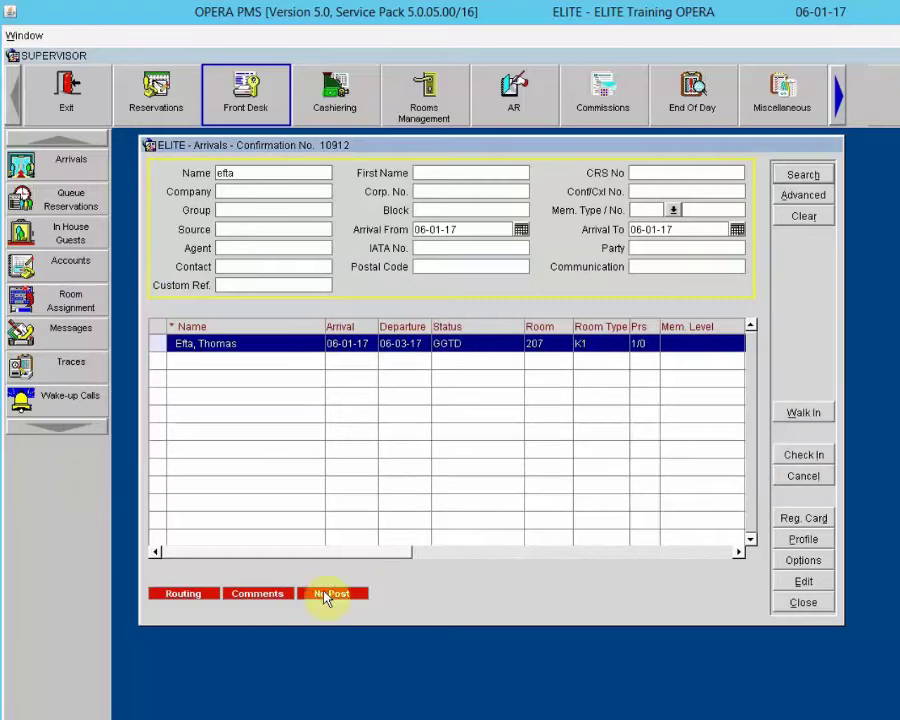
{"action": "left_click", "coordinate": [271, 595]}
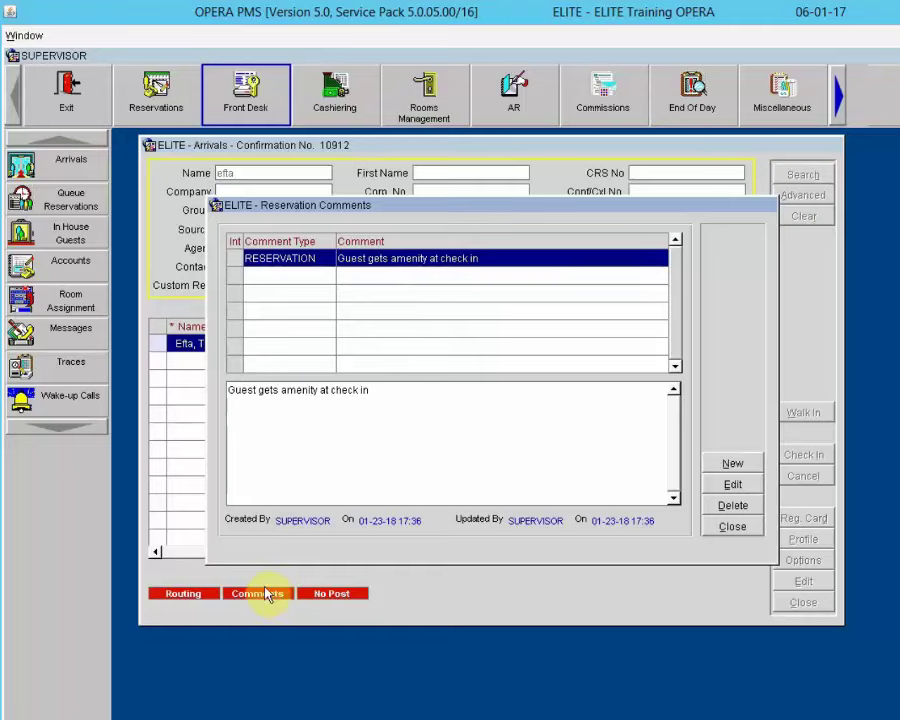
{"action": "left_click", "coordinate": [733, 527]}
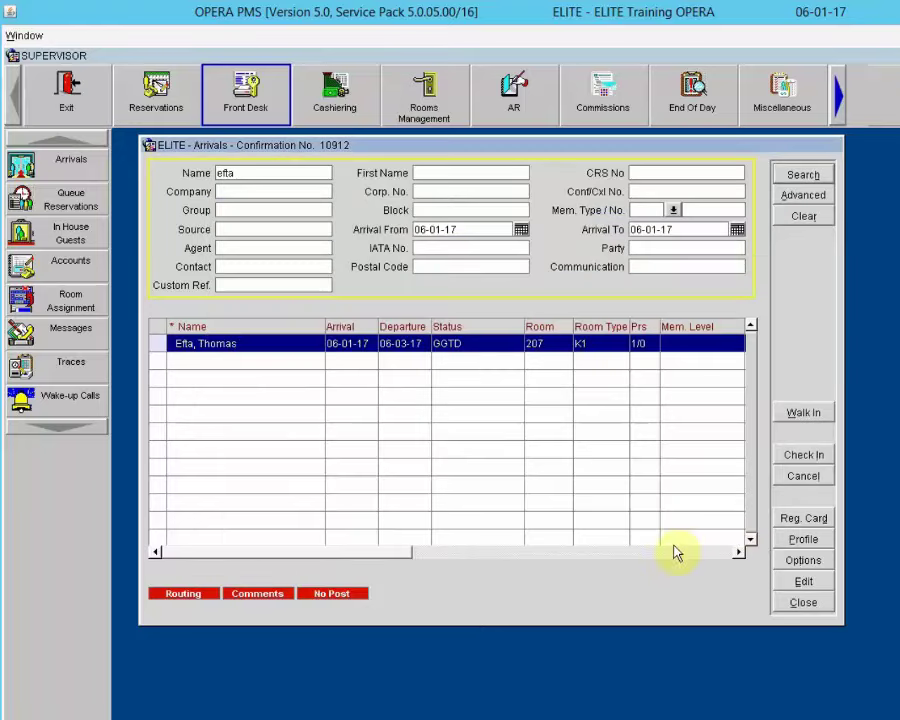
{"action": "left_click", "coordinate": [332, 594]}
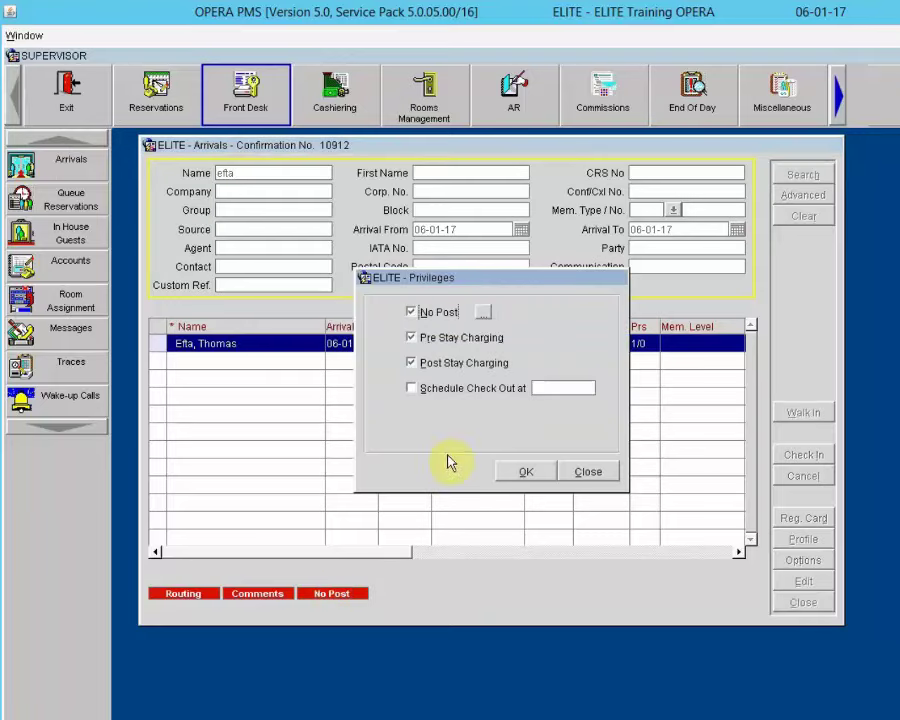
{"action": "left_click", "coordinate": [583, 472]}
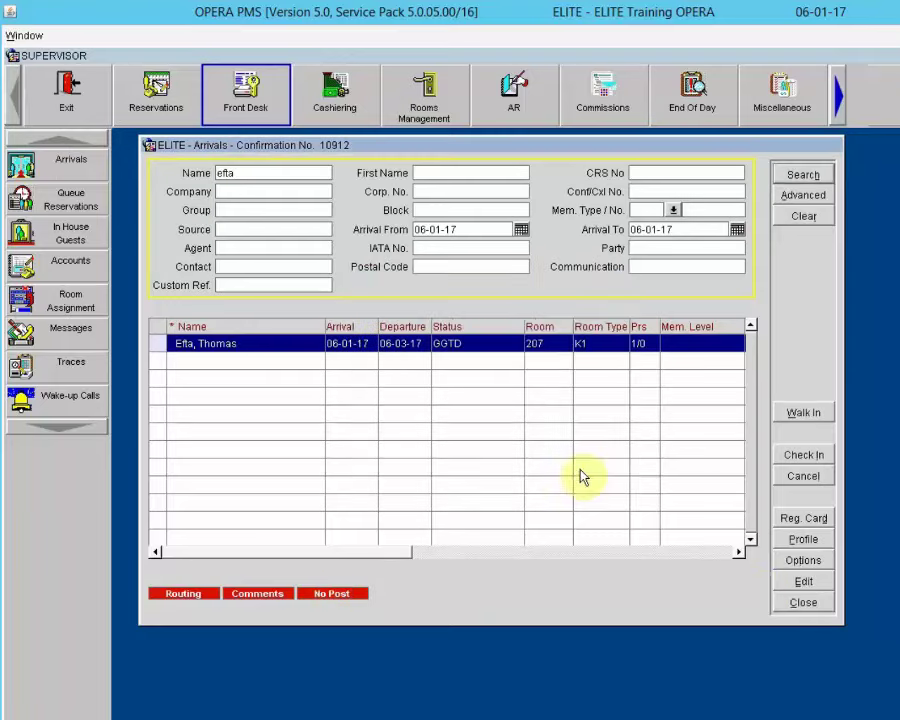
{"action": "left_click", "coordinate": [803, 582]}
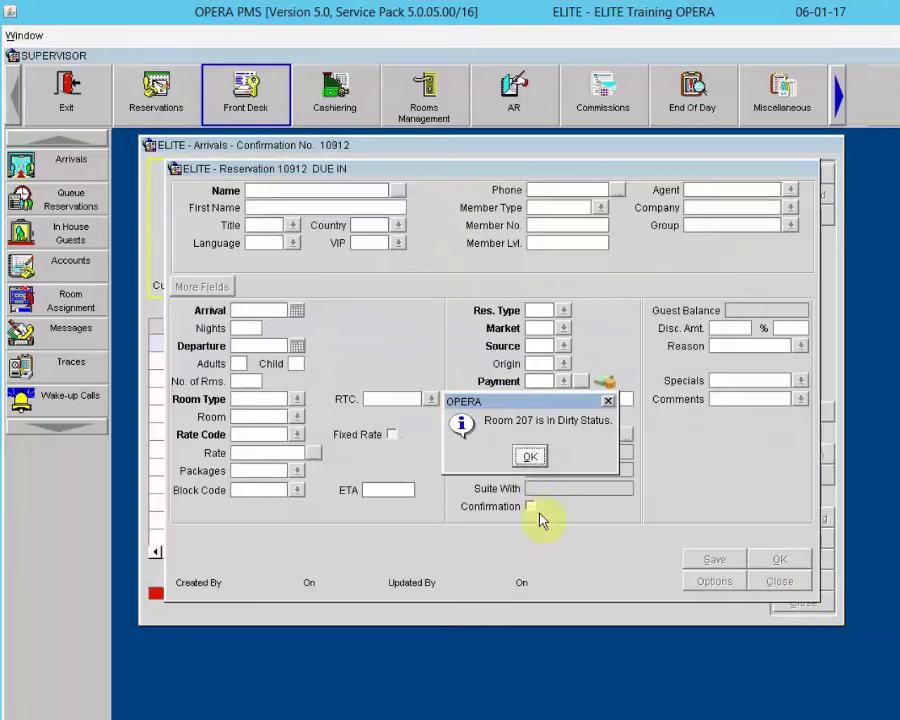
{"action": "left_click", "coordinate": [530, 456]}
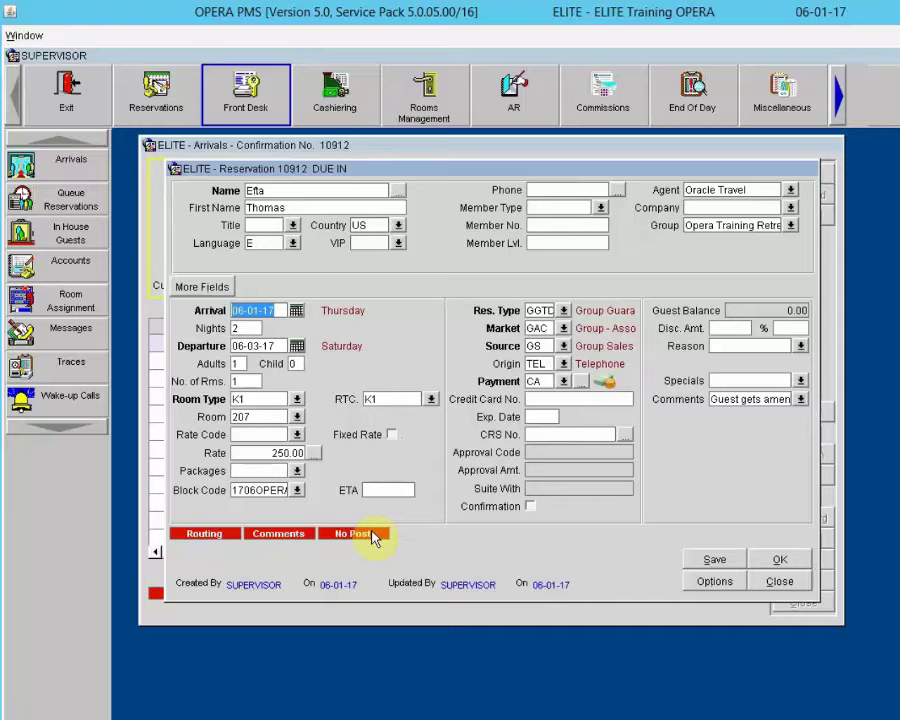
{"action": "left_click", "coordinate": [782, 583]}
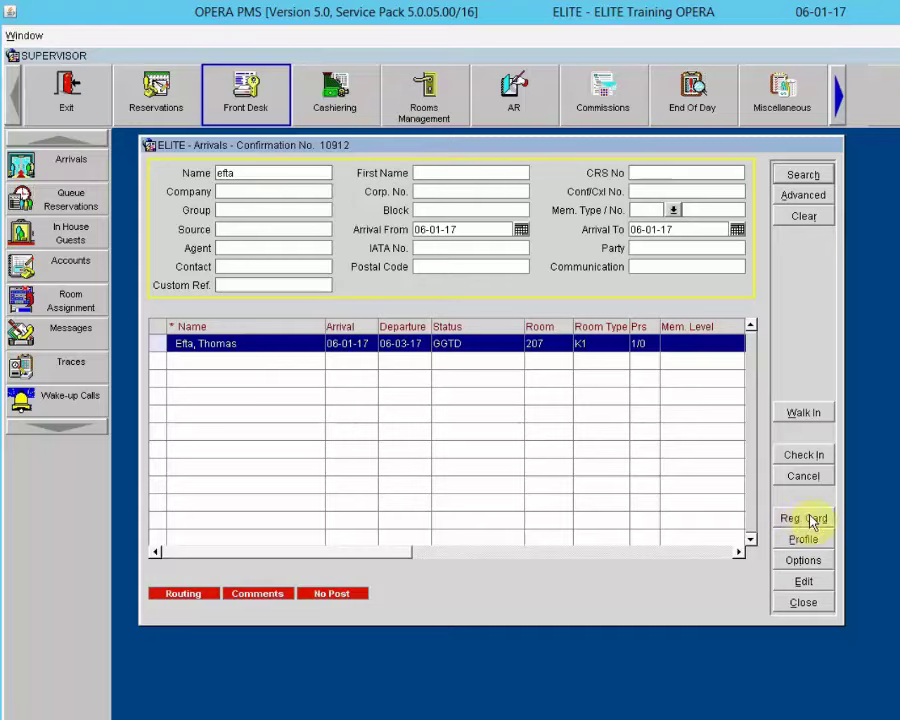
{"action": "left_click", "coordinate": [810, 521]}
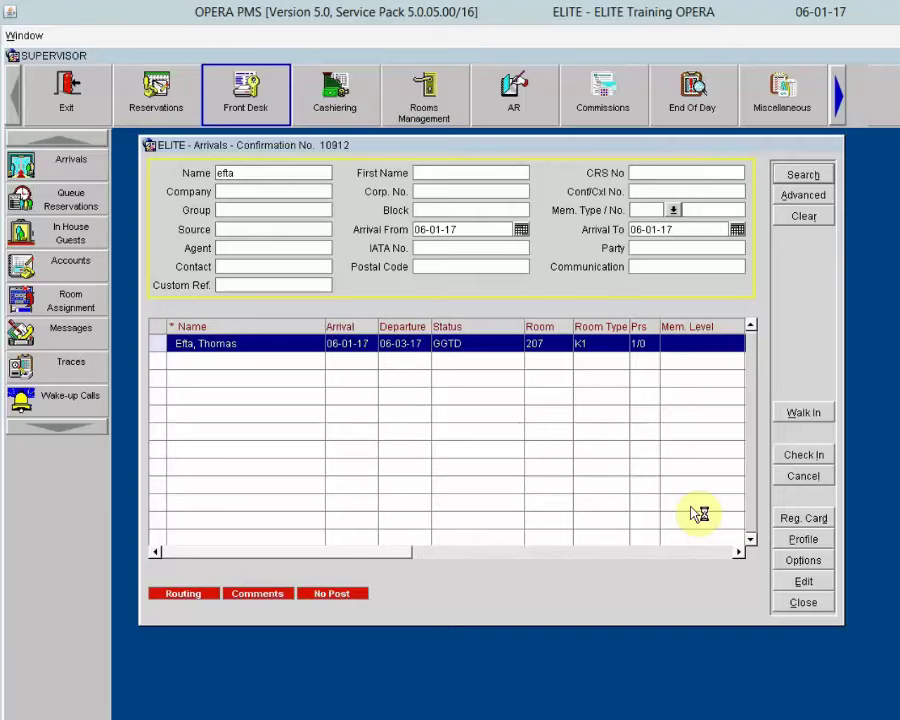
{"action": "left_click", "coordinate": [805, 540]}
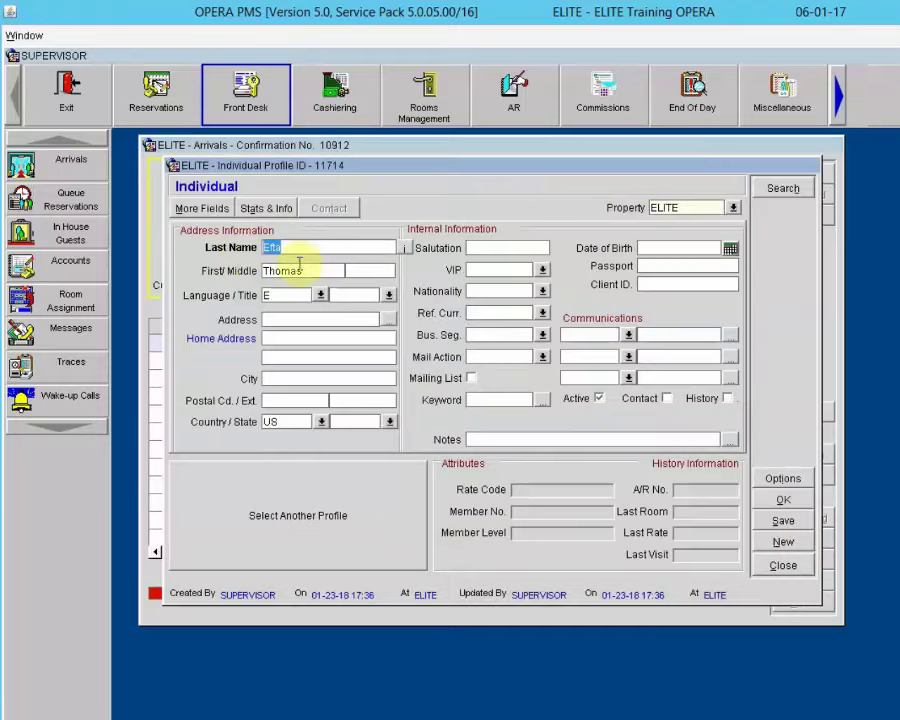
{"action": "left_click", "coordinate": [795, 567]}
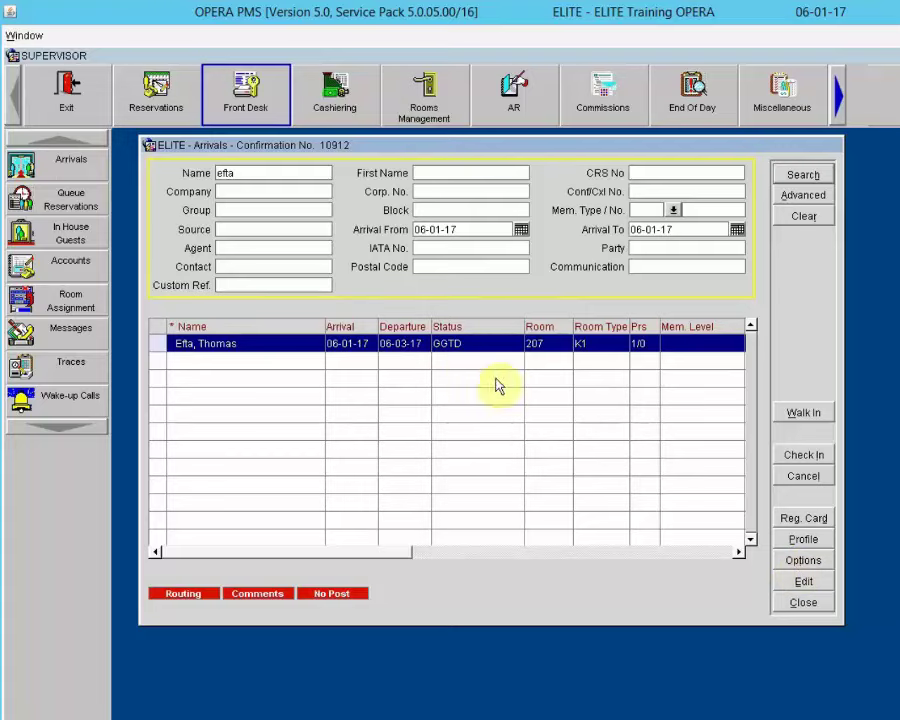
{"action": "left_click", "coordinate": [779, 557]}
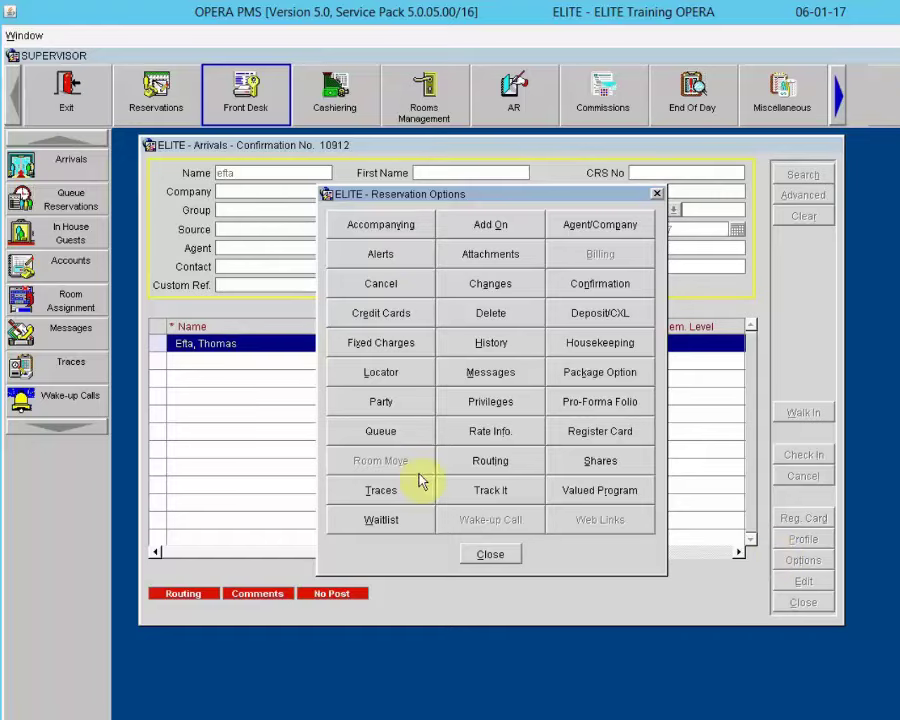
{"action": "left_click", "coordinate": [488, 552]}
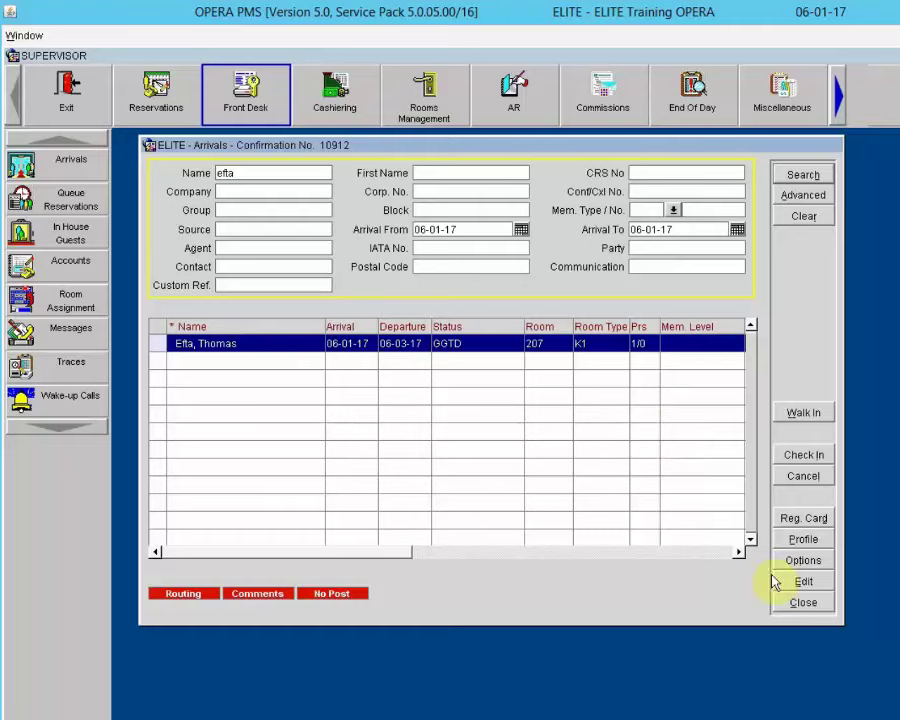
{"action": "double_click", "coordinate": [459, 352]}
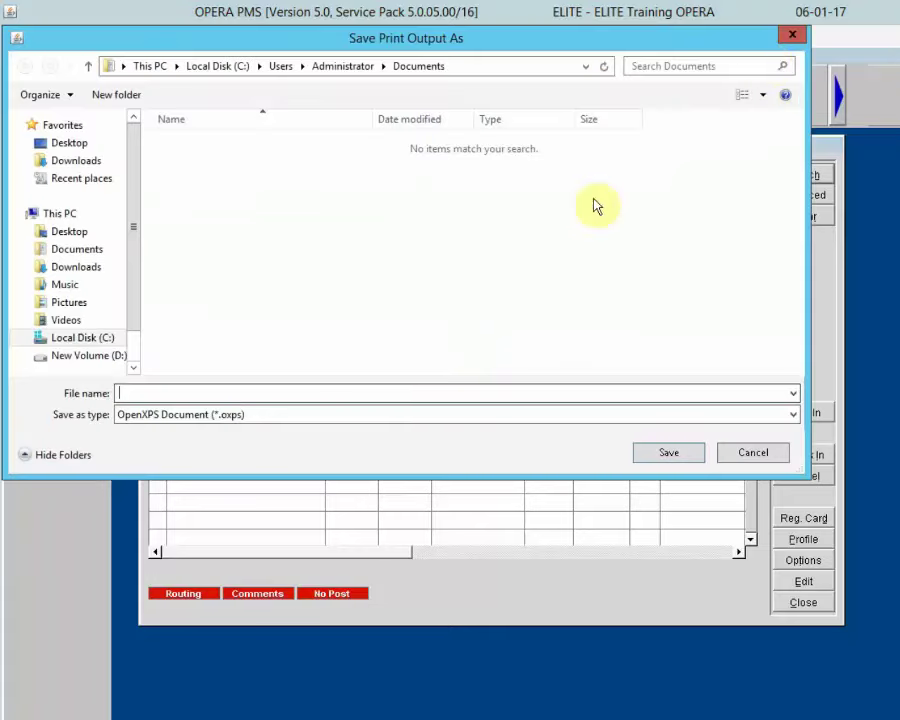
{"action": "left_click", "coordinate": [790, 38]}
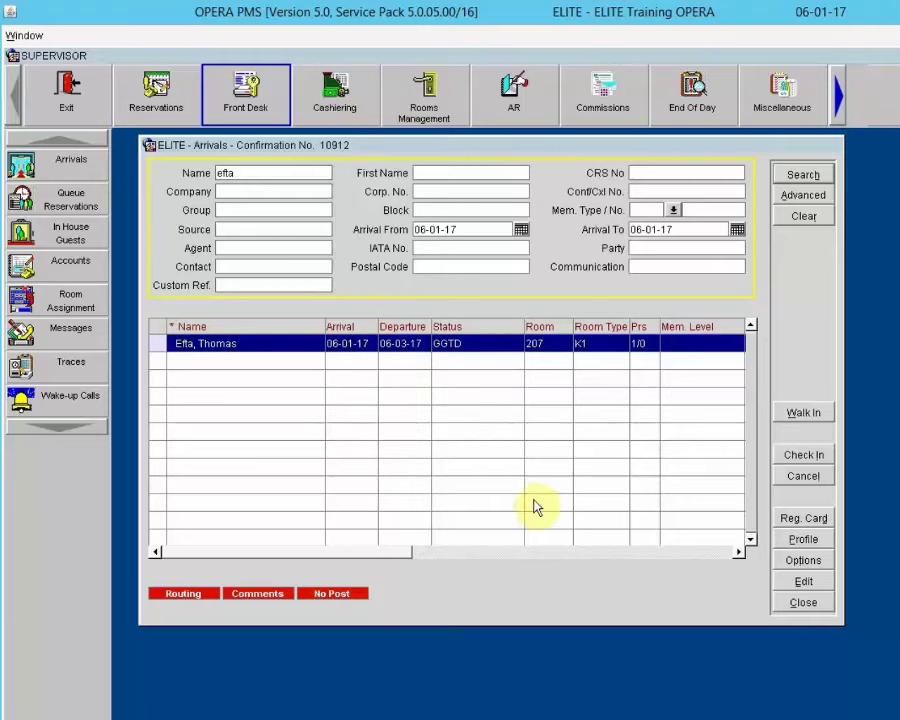
Step: Open the room 207 reservation for editing, acknowledging the dirty-room warnings and reviewing its routing
{"action": "left_click", "coordinate": [810, 582]}
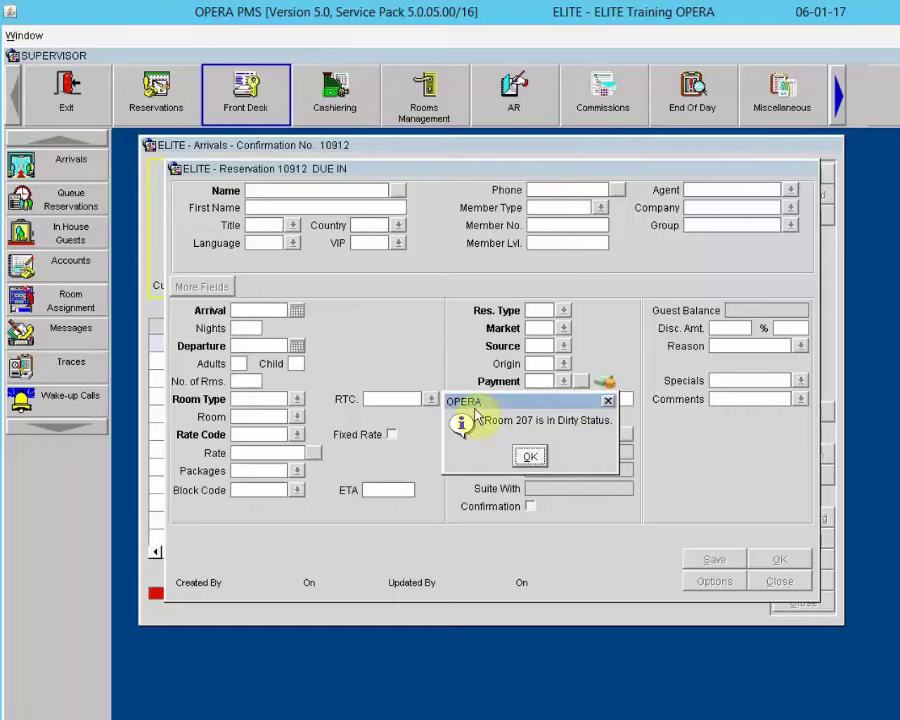
{"action": "left_click", "coordinate": [530, 458]}
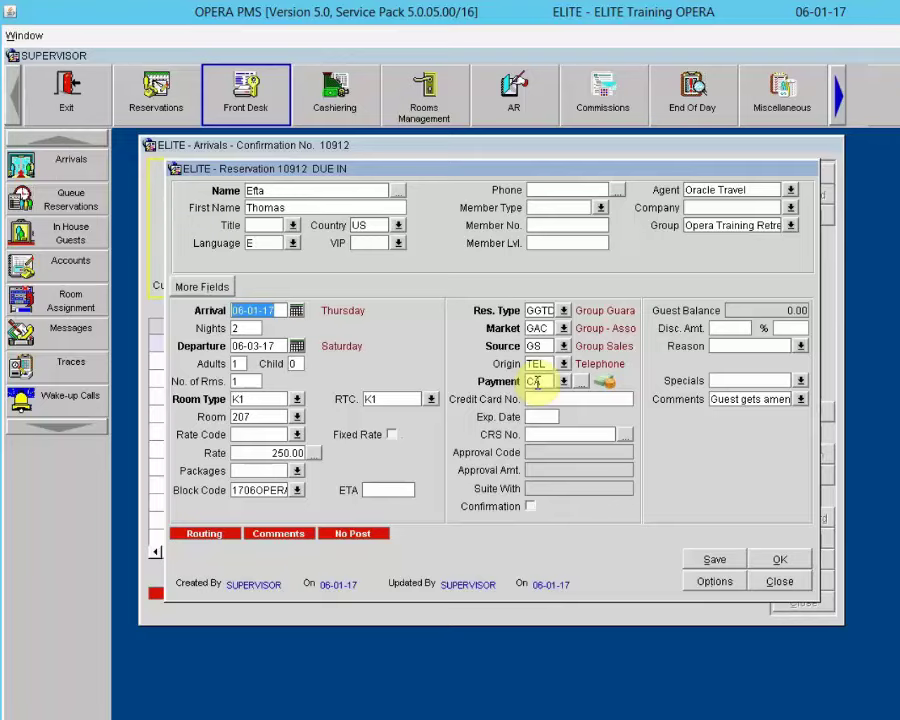
{"action": "left_click", "coordinate": [210, 534]}
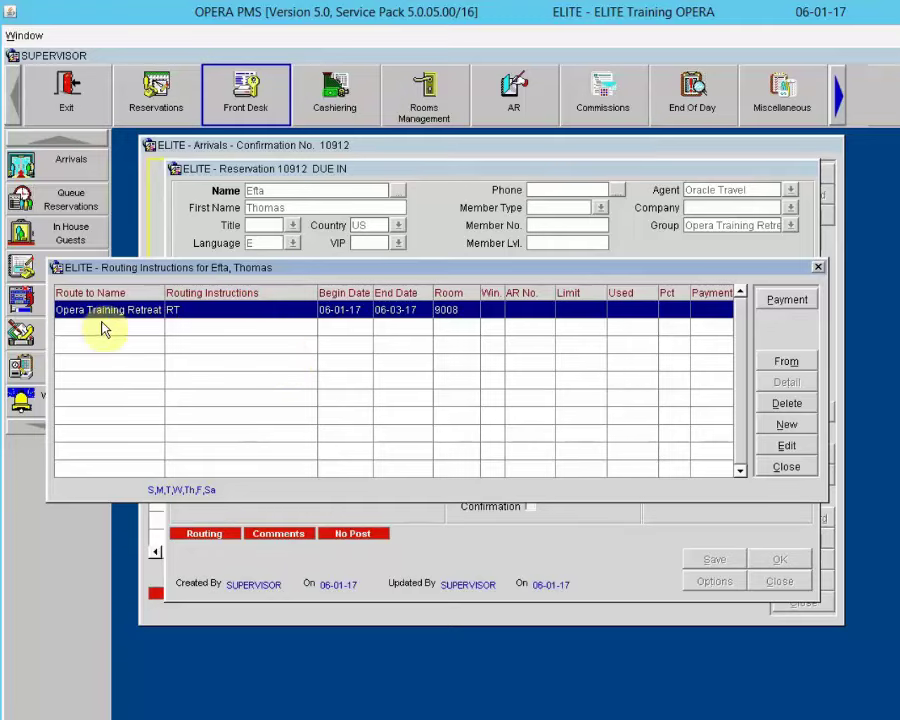
{"action": "left_click", "coordinate": [768, 466]}
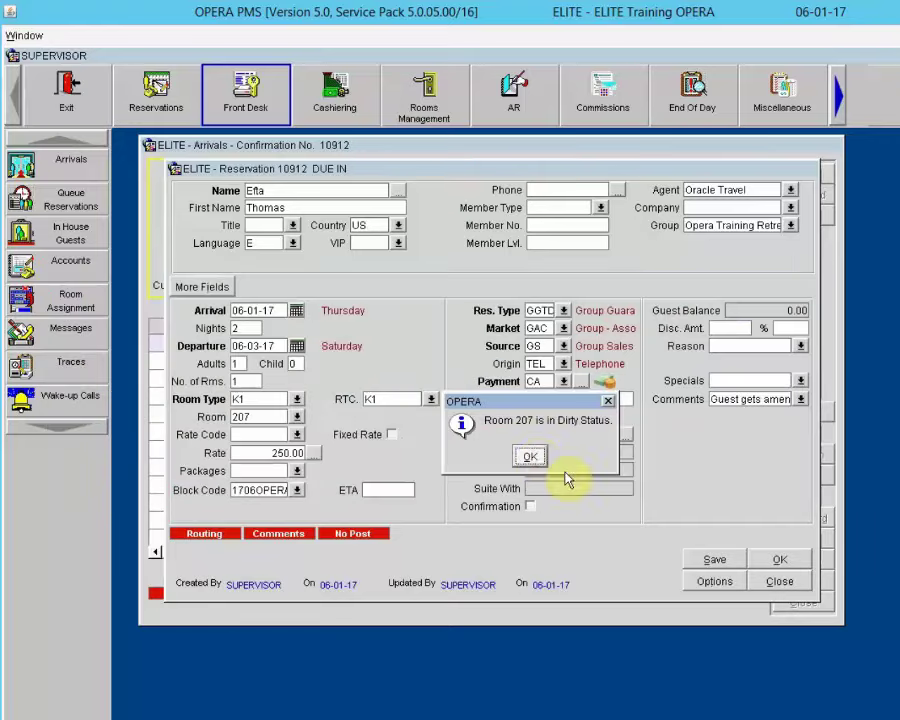
{"action": "left_click", "coordinate": [533, 454]}
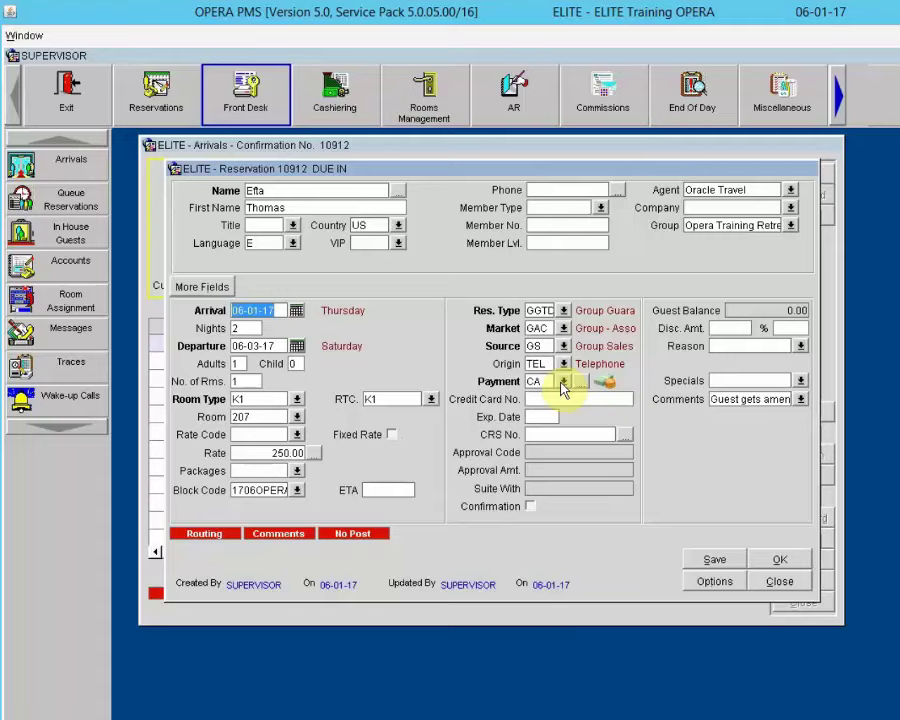
Step: Set the payment method to Visa and enter the guest's card number and expiry date
{"action": "left_click", "coordinate": [543, 388]}
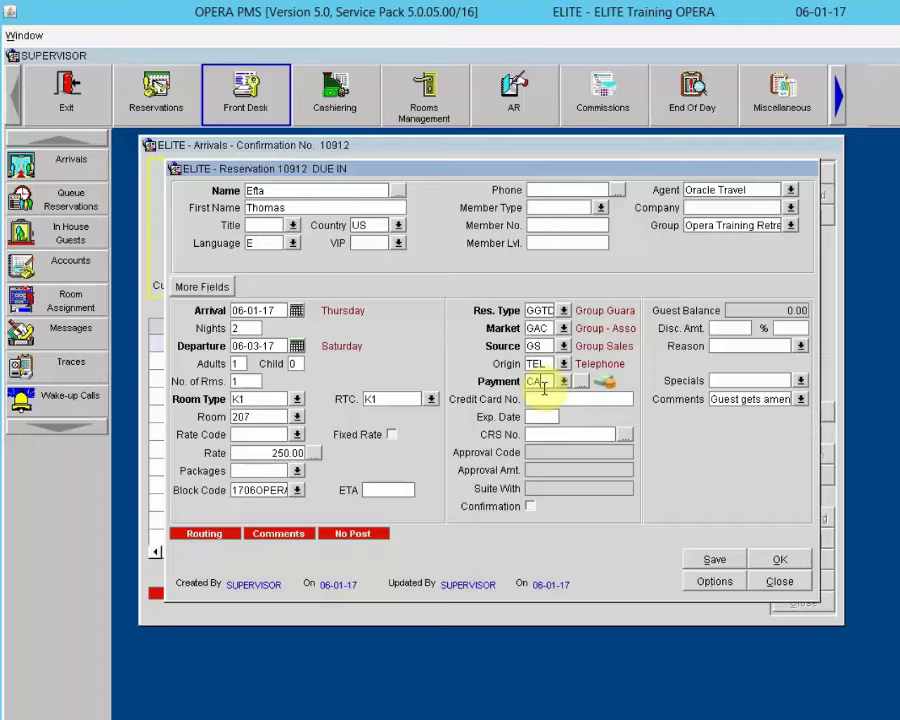
{"action": "left_click", "coordinate": [544, 399]}
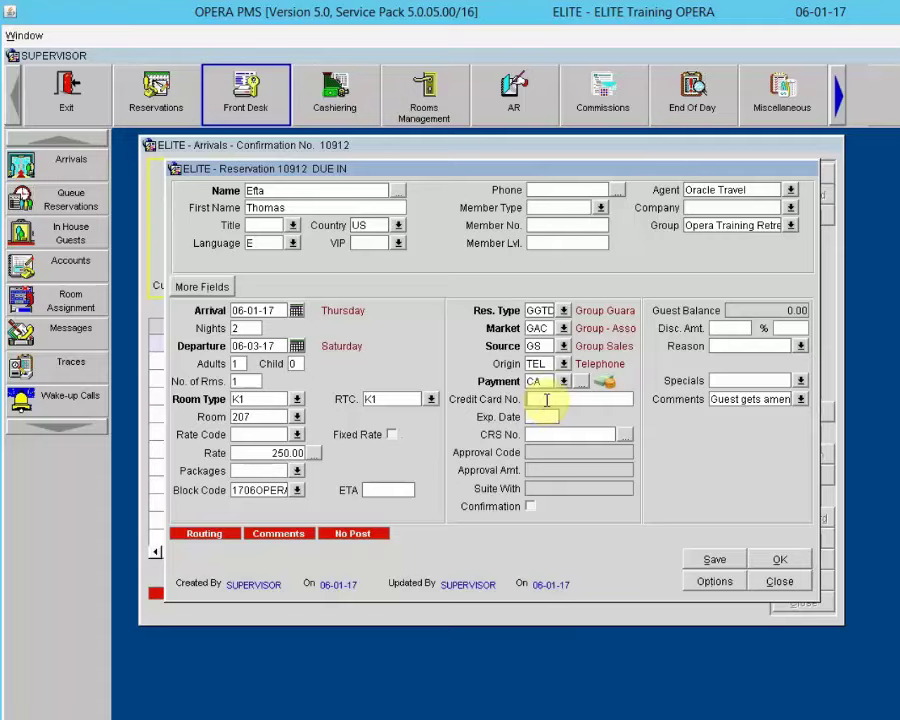
{"action": "left_click", "coordinate": [564, 387]}
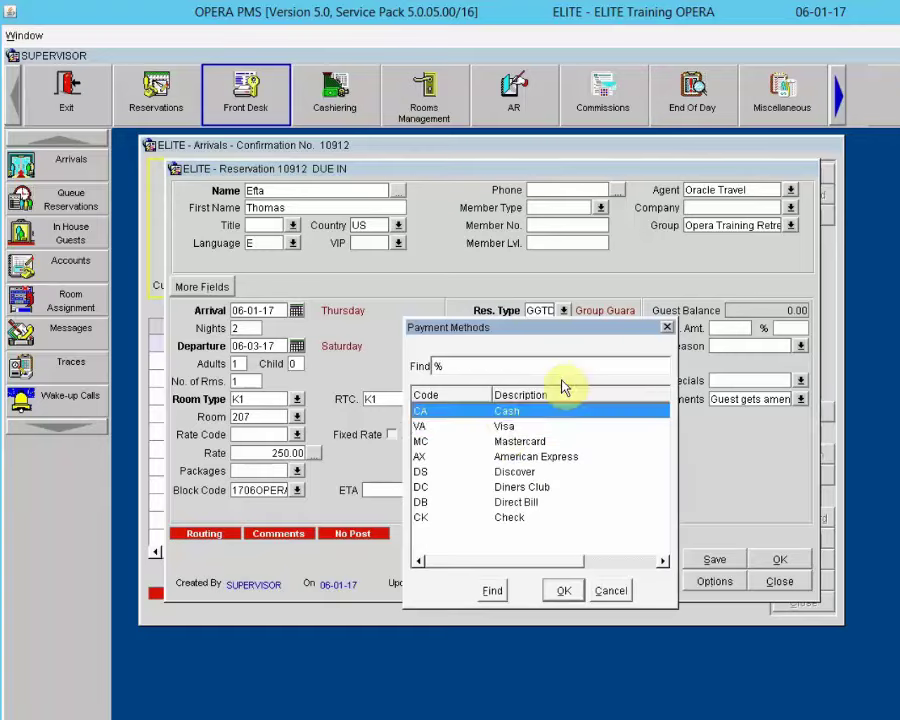
{"action": "left_click", "coordinate": [506, 426]}
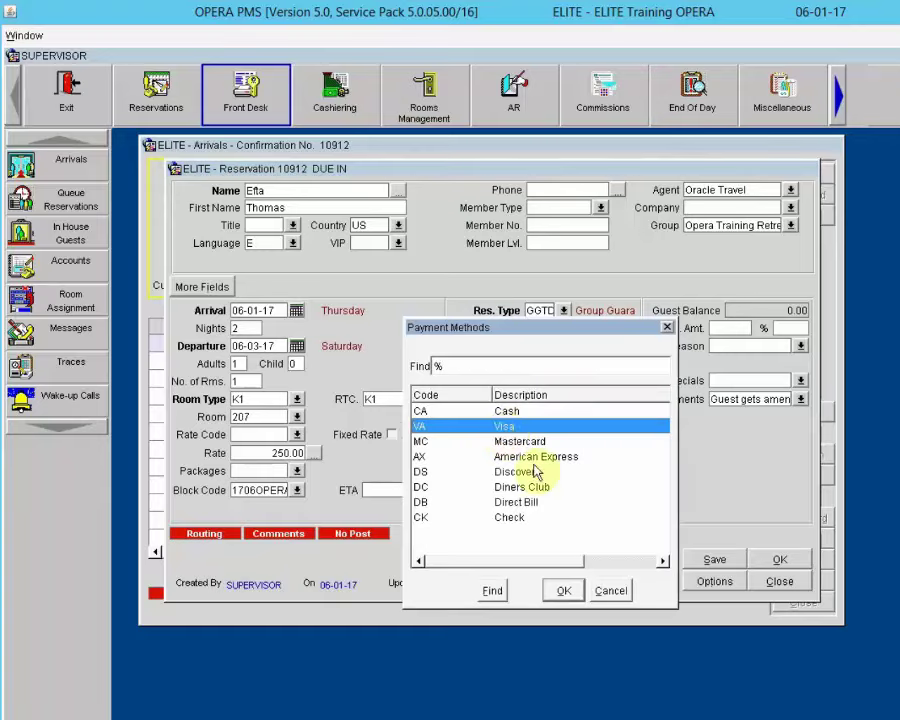
{"action": "left_click", "coordinate": [560, 589]}
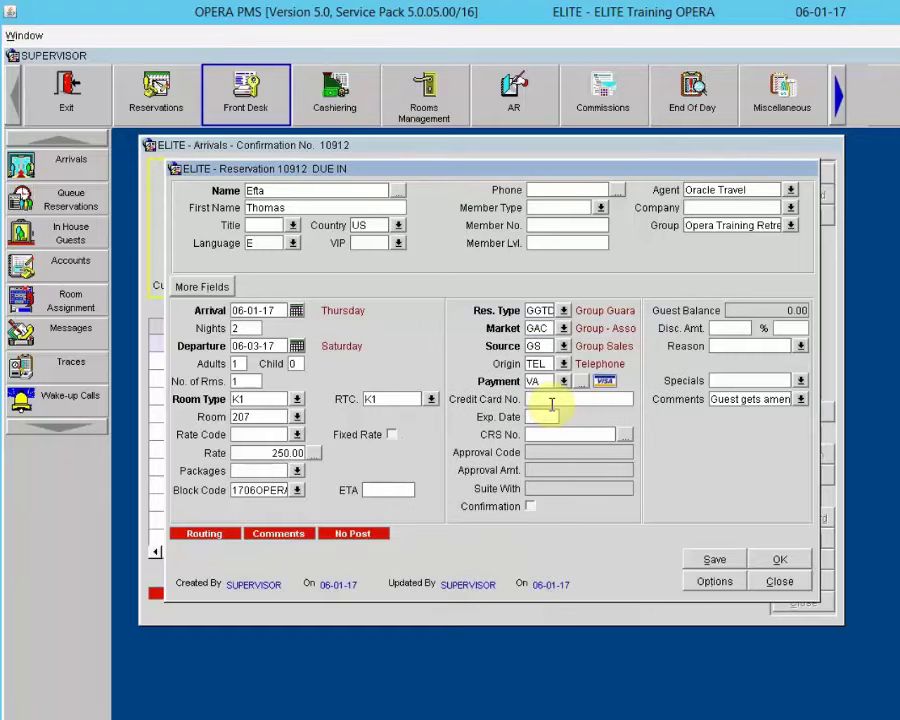
{"action": "type", "text": "4444333322221111"}
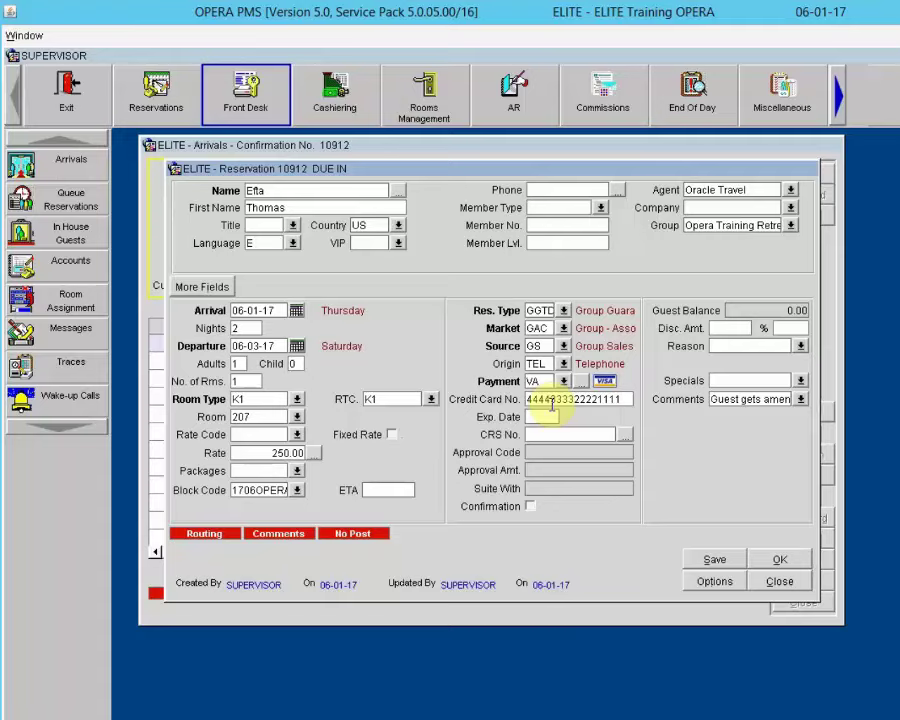
{"action": "left_click", "coordinate": [551, 416]}
{"action": "type", "text": "12"}
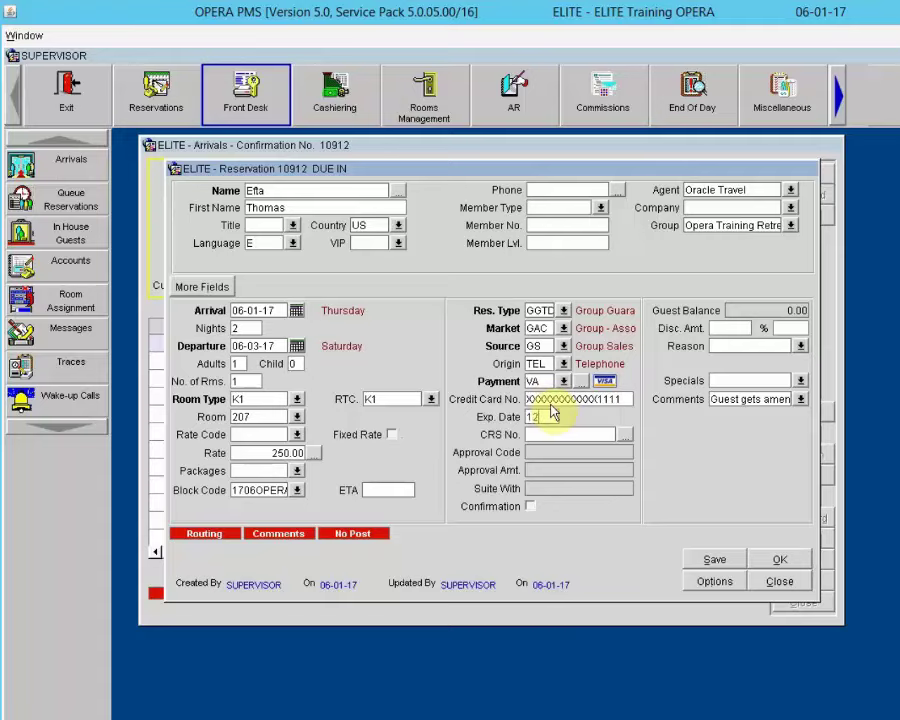
{"action": "type", "text": "/20"}
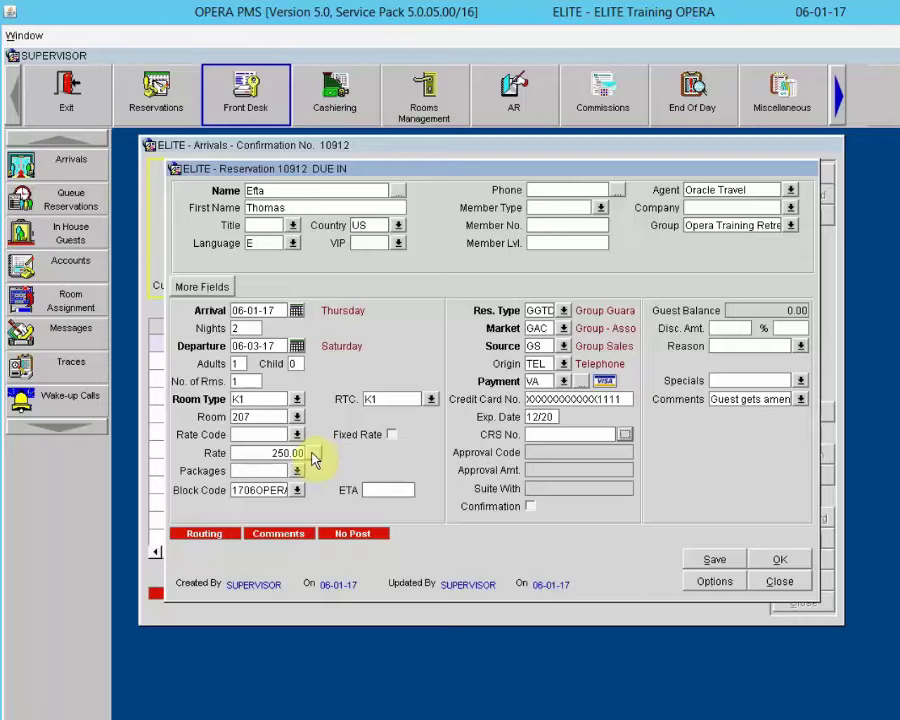
Step: Open the stay's rate information and toggle Guest Pay Only to compare nightly amounts
{"action": "left_click", "coordinate": [315, 454]}
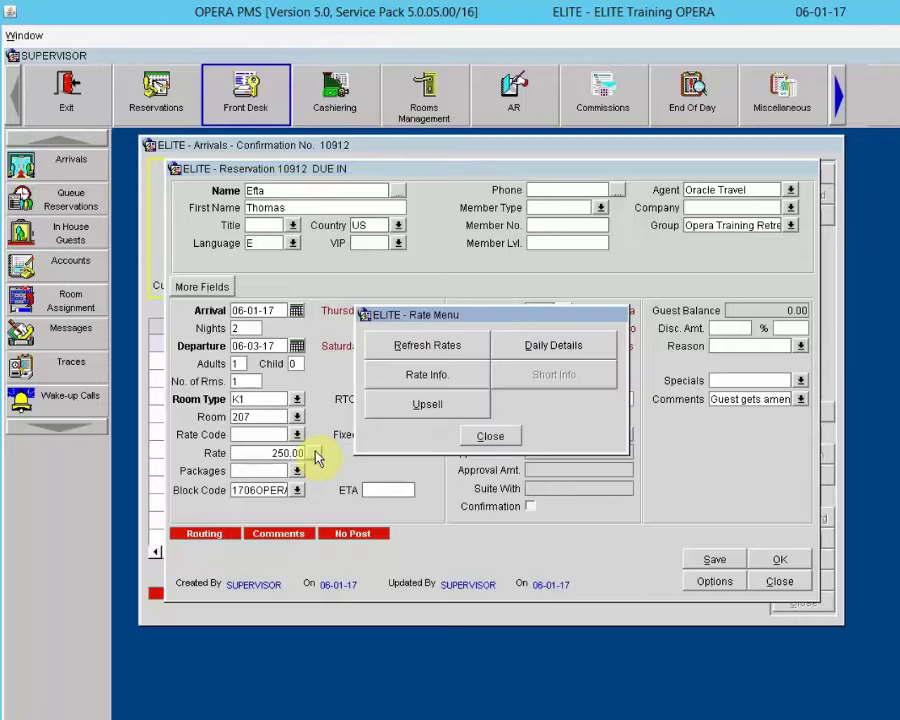
{"action": "left_click", "coordinate": [420, 375]}
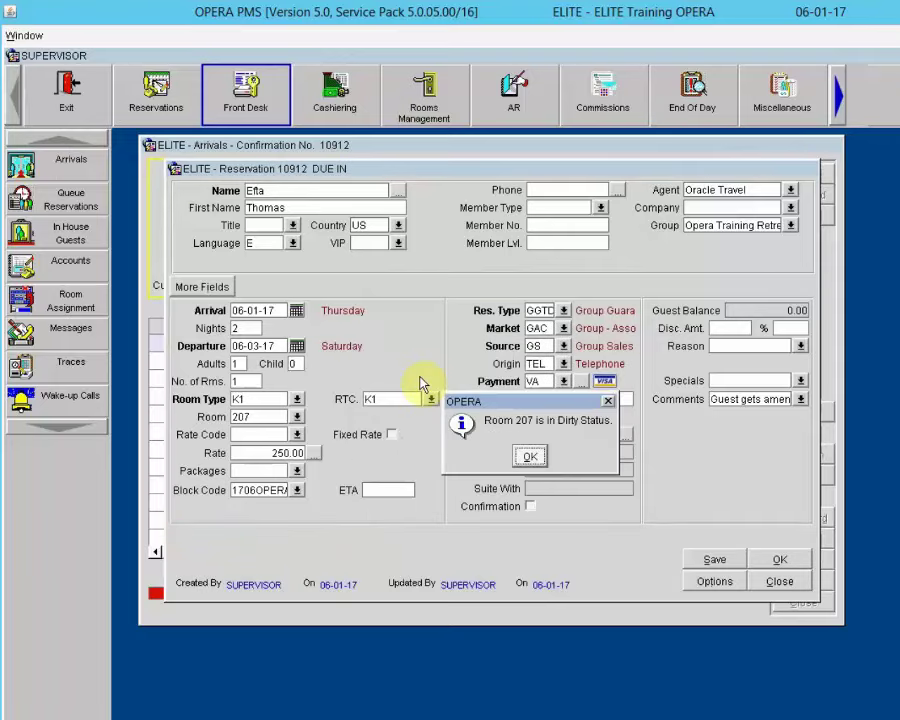
{"action": "left_click", "coordinate": [529, 457]}
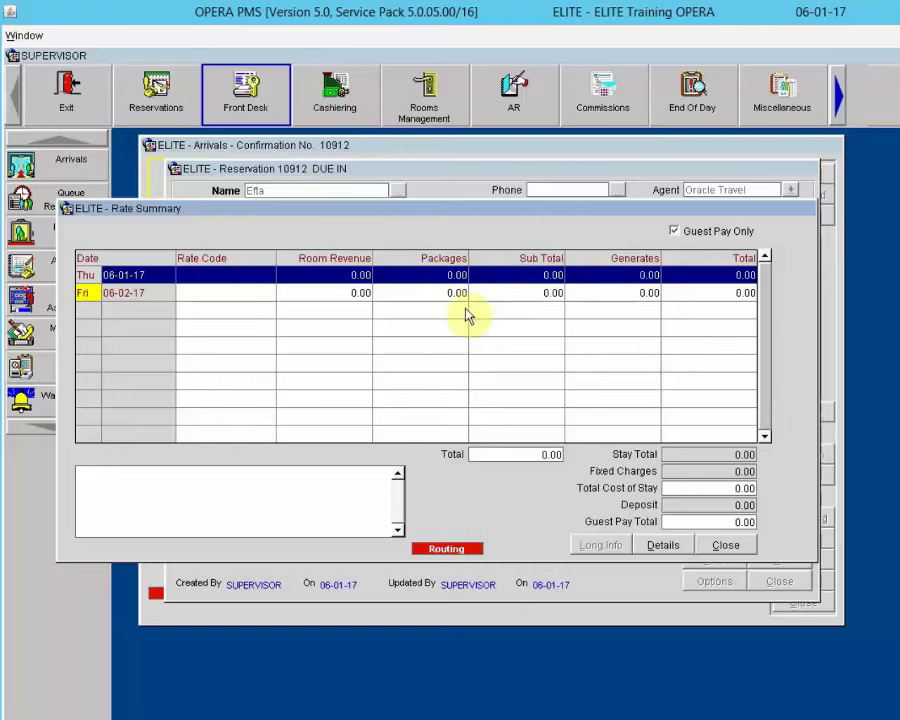
{"action": "left_click", "coordinate": [674, 232]}
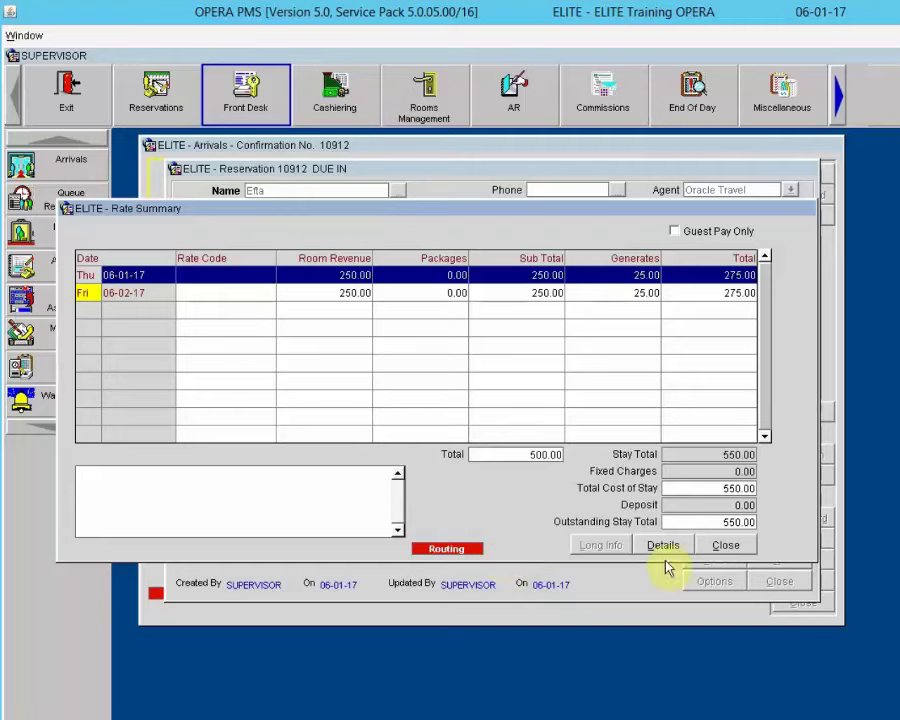
{"action": "left_click", "coordinate": [673, 231]}
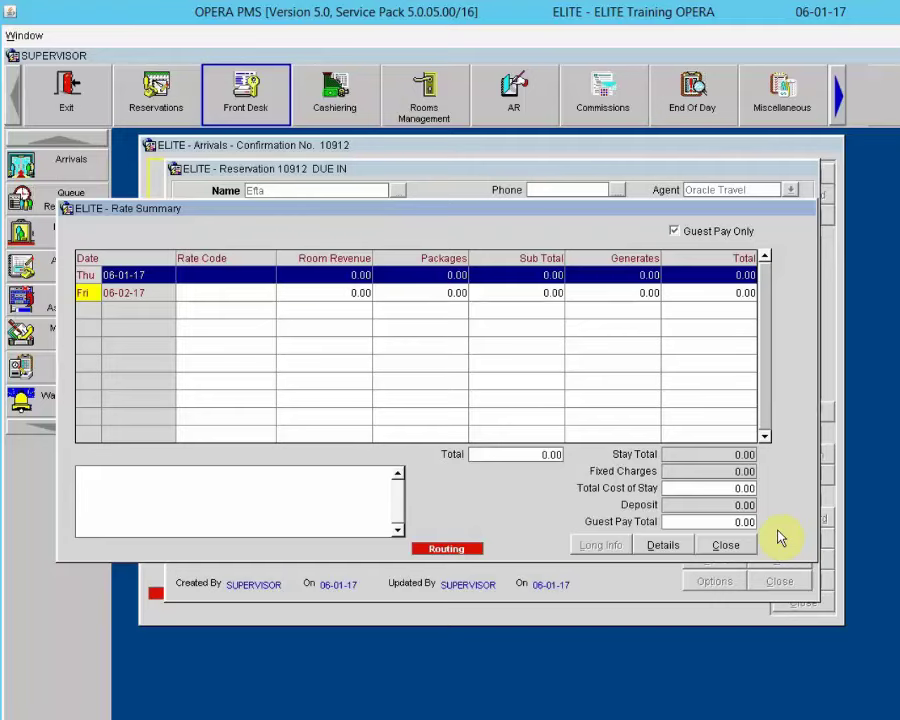
{"action": "left_click", "coordinate": [697, 231]}
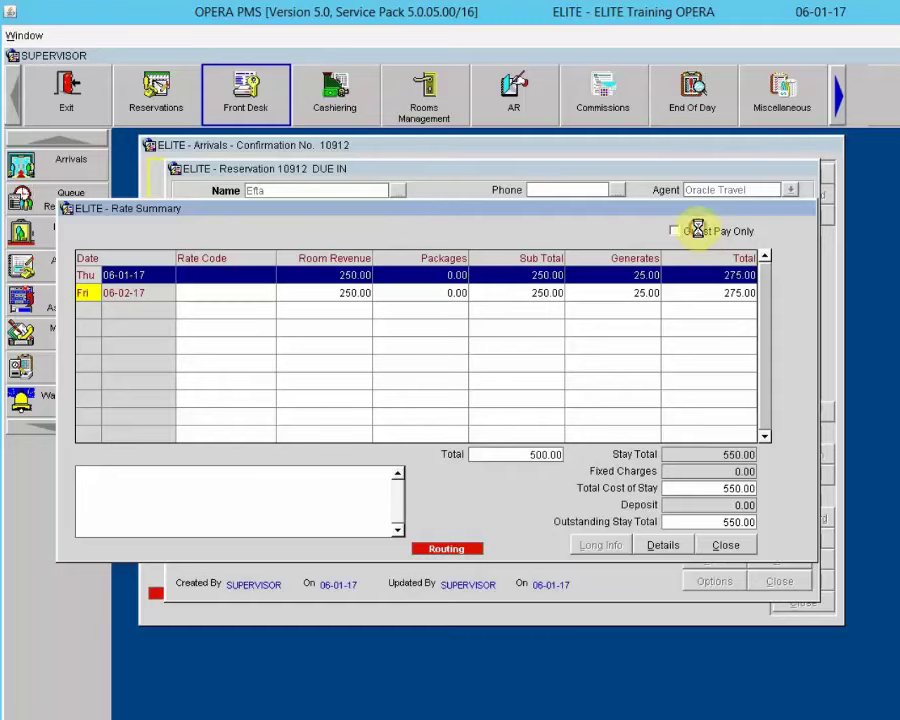
{"action": "left_click", "coordinate": [700, 234]}
{"action": "left_click", "coordinate": [699, 232]}
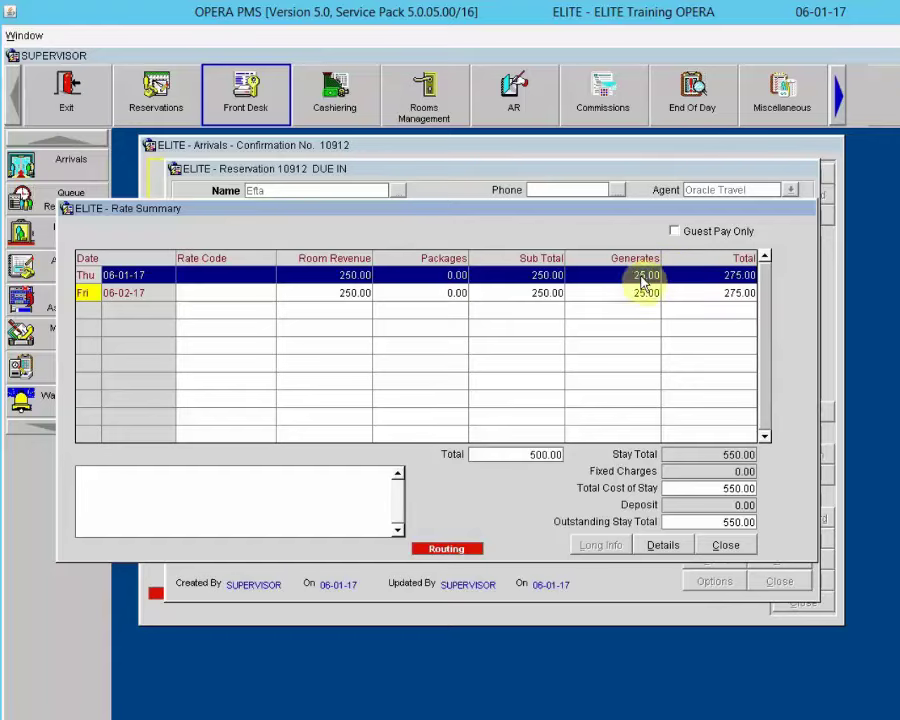
Step: View the nightly charge breakdown, then close the rate summary without changes
{"action": "left_click", "coordinate": [668, 545]}
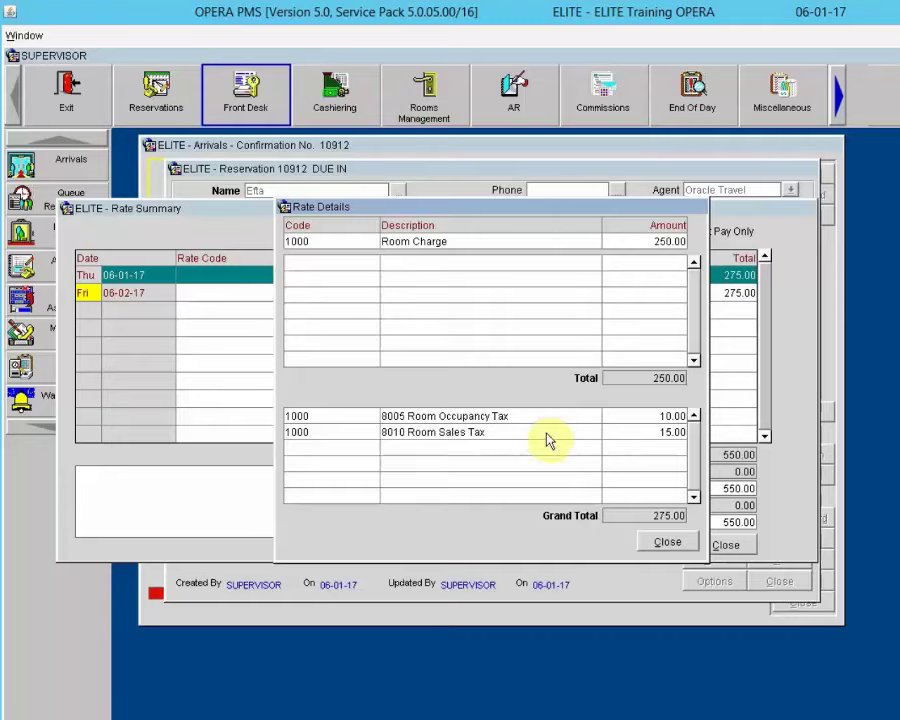
{"action": "left_click", "coordinate": [692, 546]}
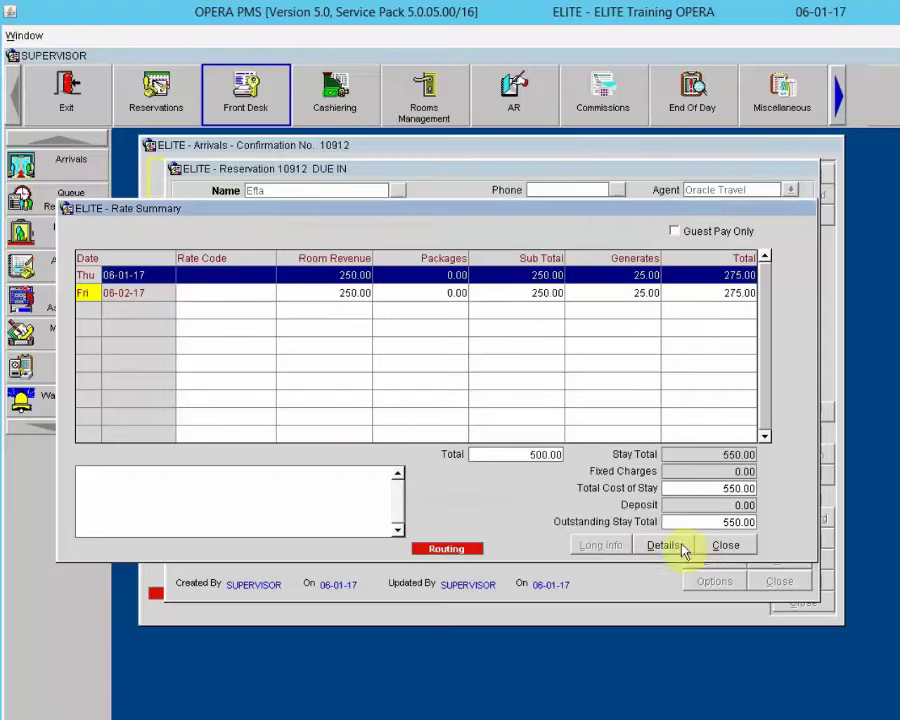
{"action": "left_click", "coordinate": [744, 543]}
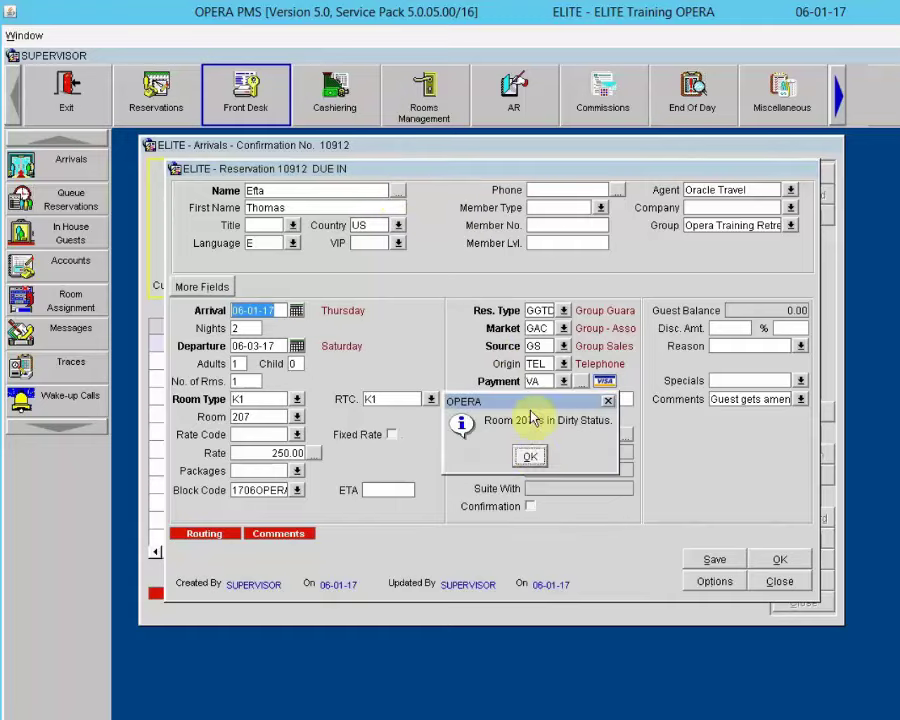
{"action": "left_click", "coordinate": [530, 456]}
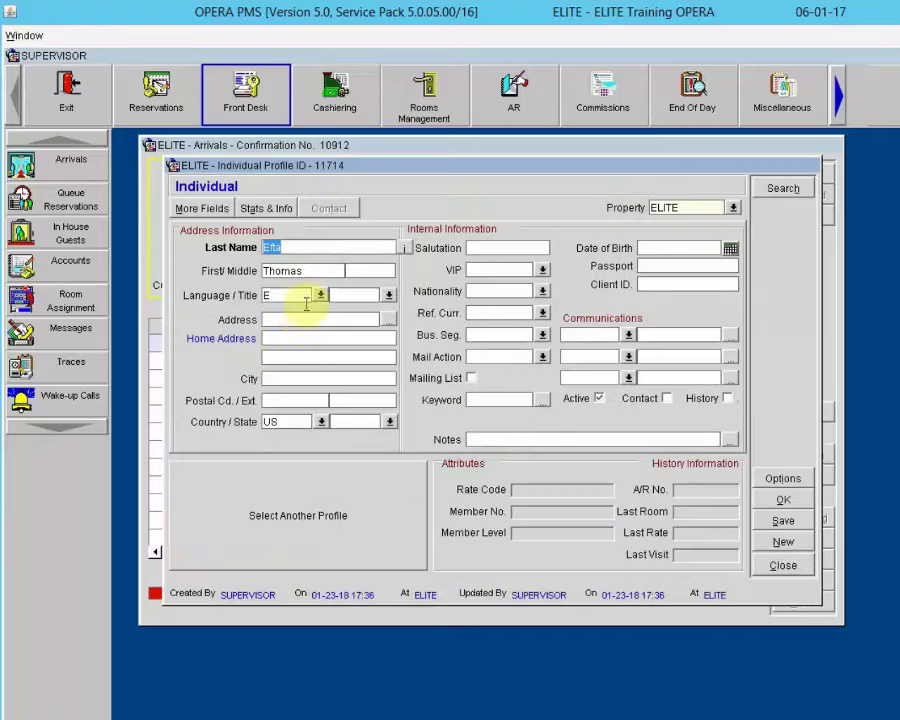
Step: Enter the guest's street address and postal code so city and state fill in
{"action": "left_click", "coordinate": [301, 319]}
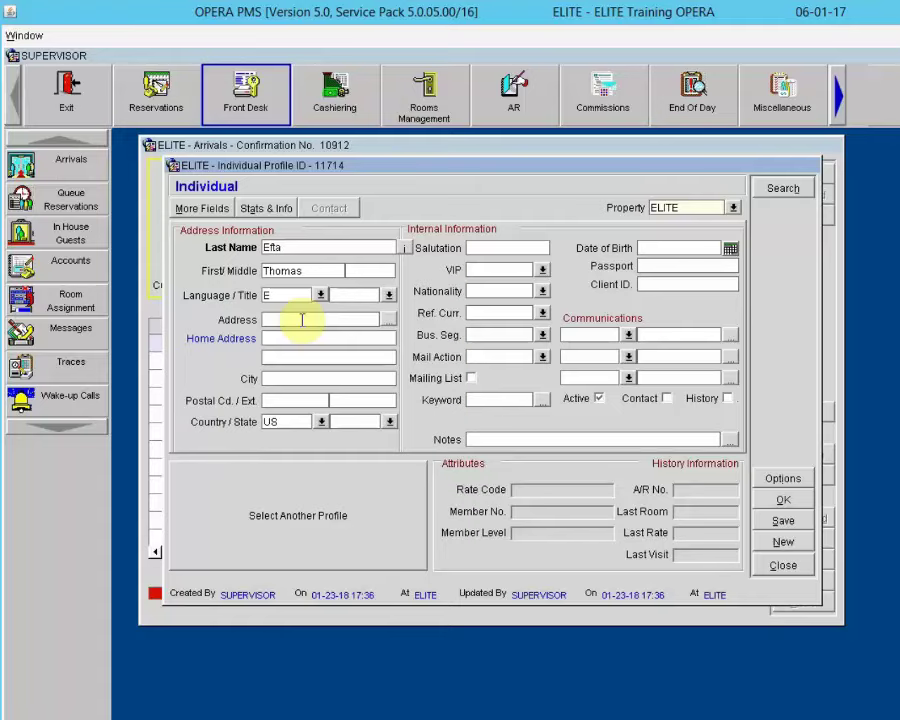
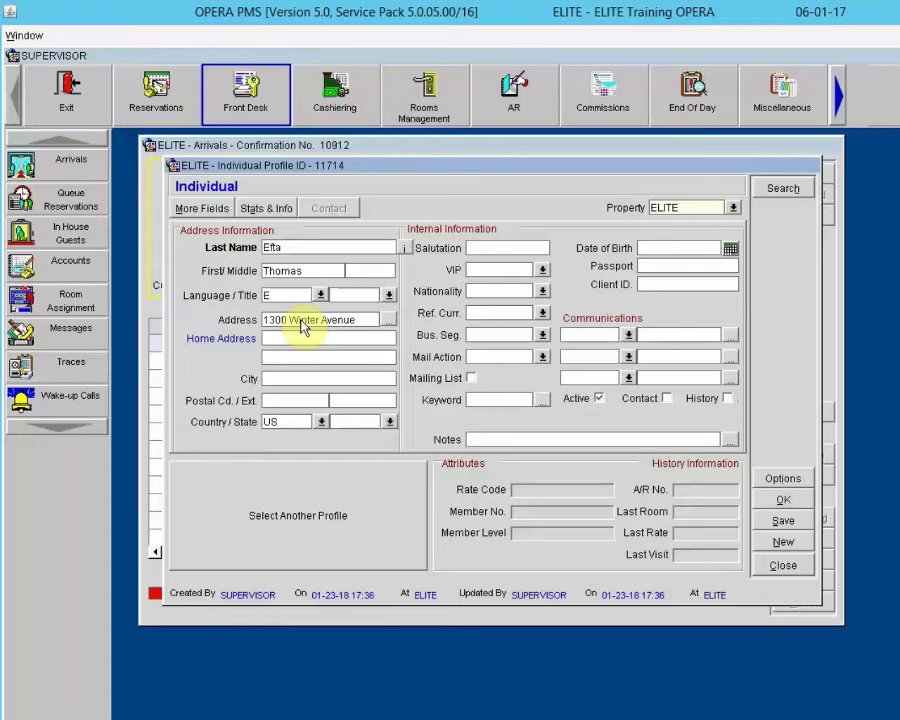
{"action": "key", "text": "Tab"}
{"action": "key", "text": "Tab"}
{"action": "key", "text": "Tab"}
{"action": "key", "text": "Tab"}
{"action": "type", "text": "21046"}
{"action": "key", "text": "Tab"}
{"action": "key", "text": "Tab"}
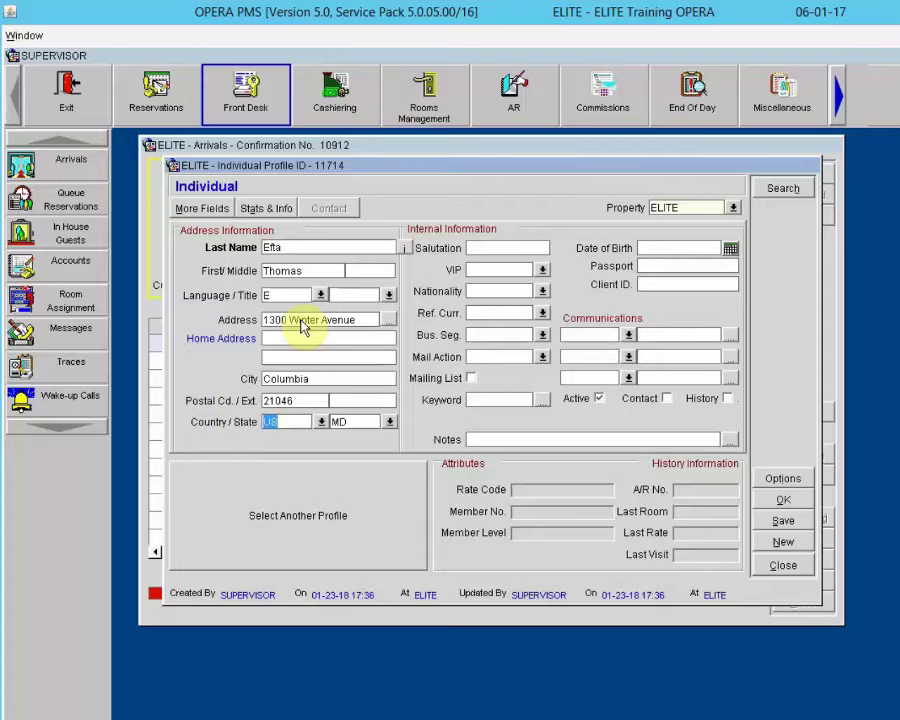
Step: Add a HOME communication row with the guest's phone number
{"action": "left_click", "coordinate": [628, 334]}
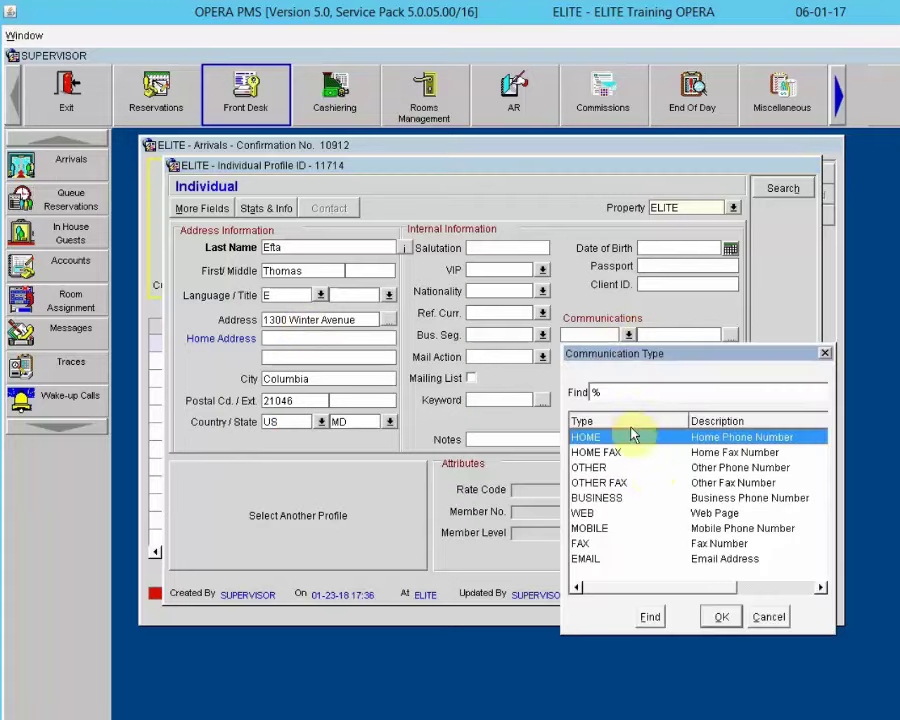
{"action": "left_click", "coordinate": [721, 617]}
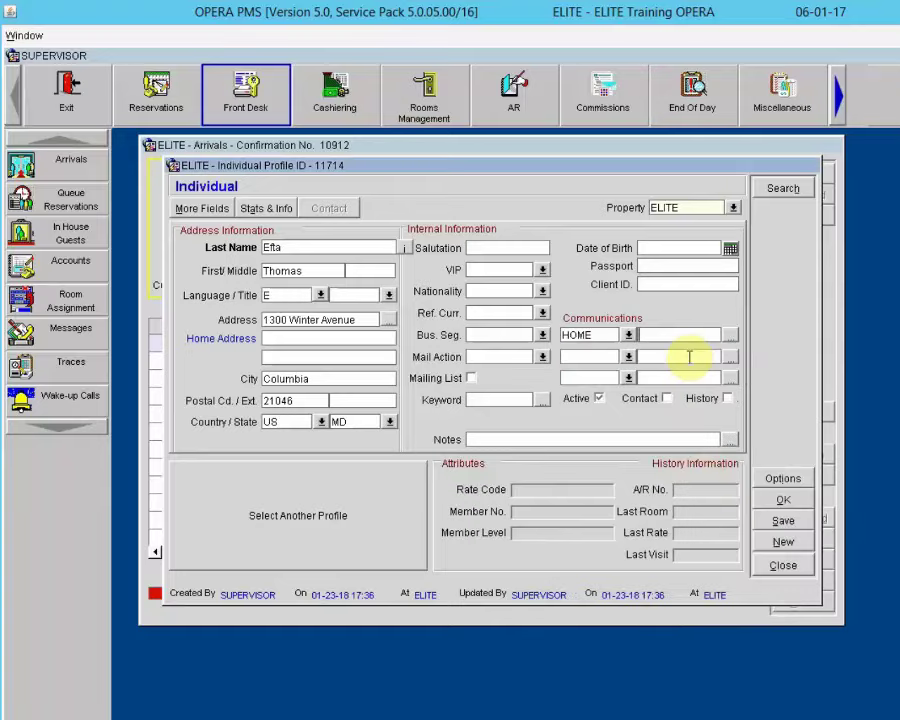
Step: Add an EMAIL communication row with the guest's e-mail address and save the profile
{"action": "left_click", "coordinate": [628, 356]}
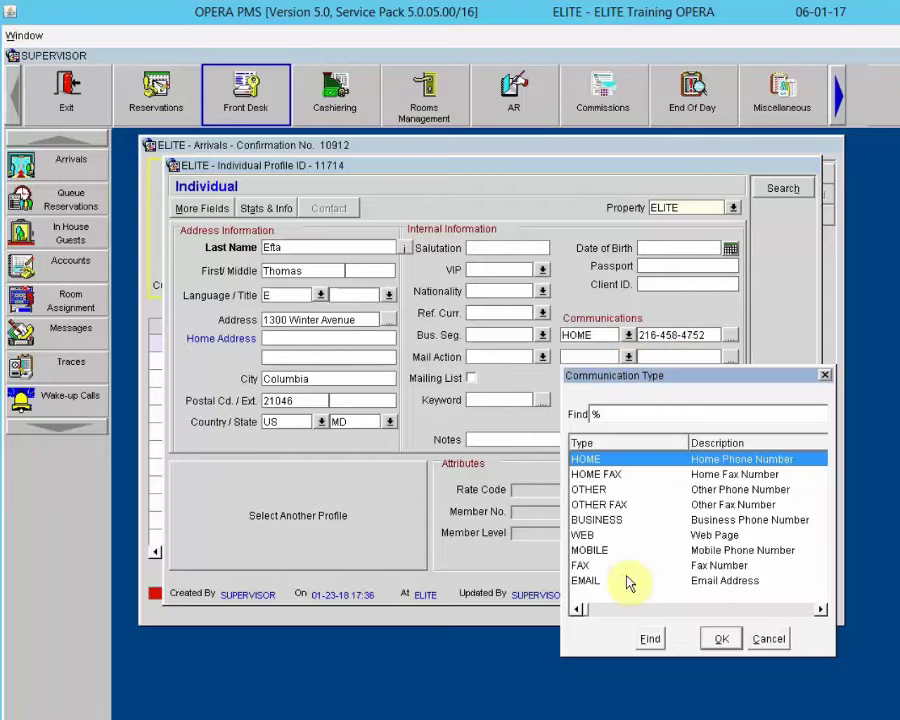
{"action": "left_click", "coordinate": [626, 581]}
{"action": "left_click", "coordinate": [719, 638]}
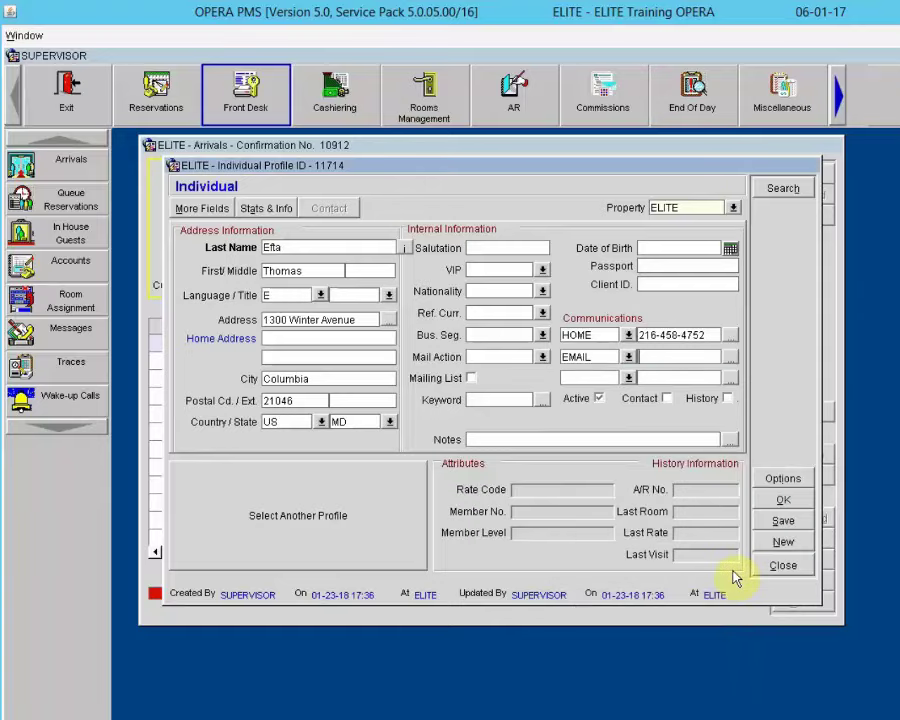
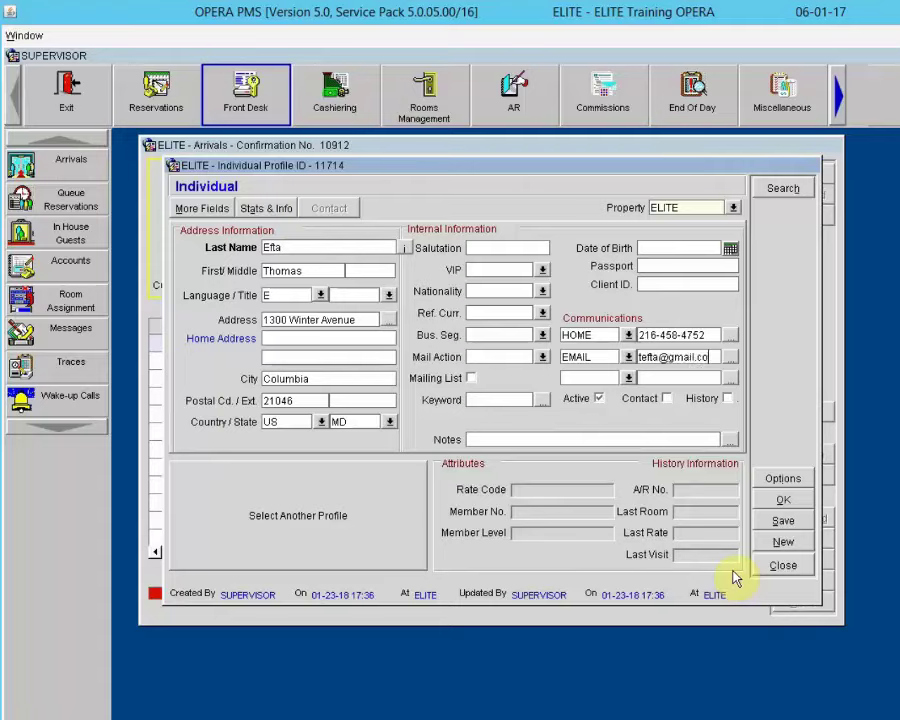
{"action": "key", "text": "Tab"}
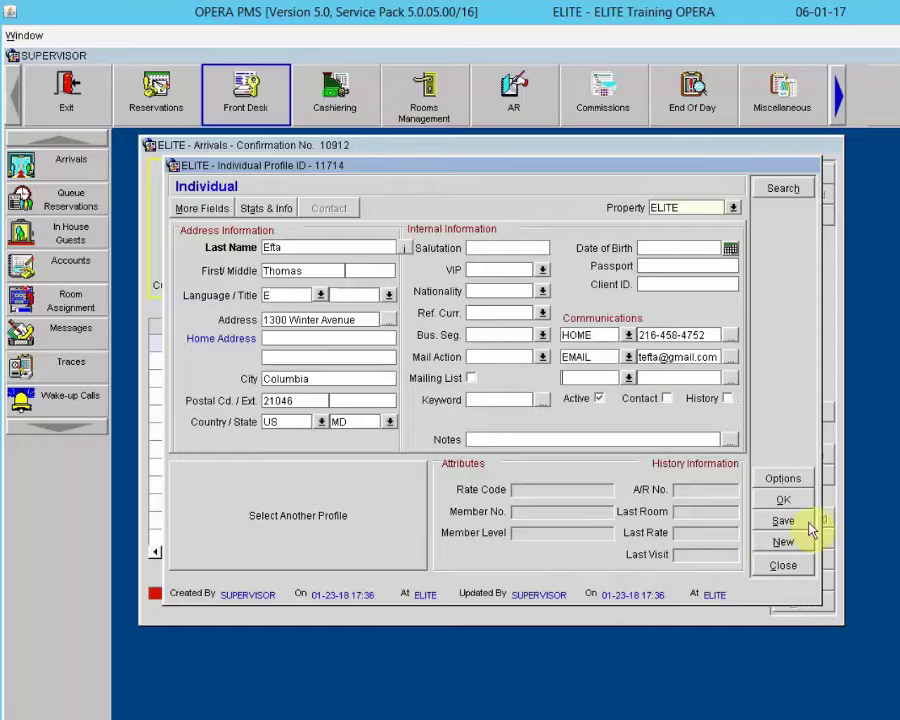
{"action": "left_click", "coordinate": [783, 499]}
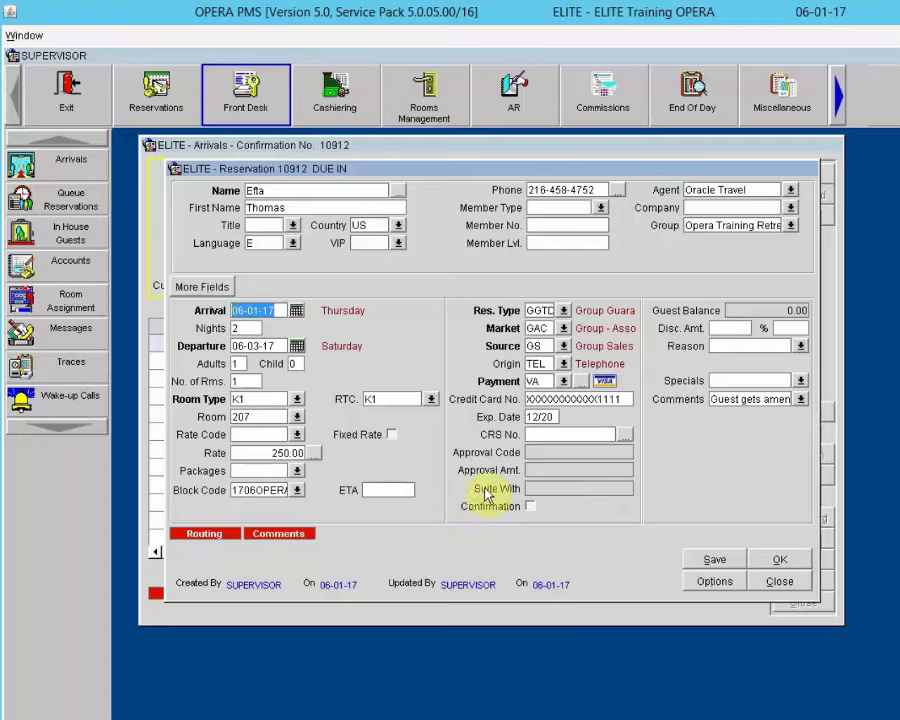
Step: Queue the room 207 reservation as queue number 1 and dismiss the dirty-room notice
{"action": "left_click", "coordinate": [714, 581]}
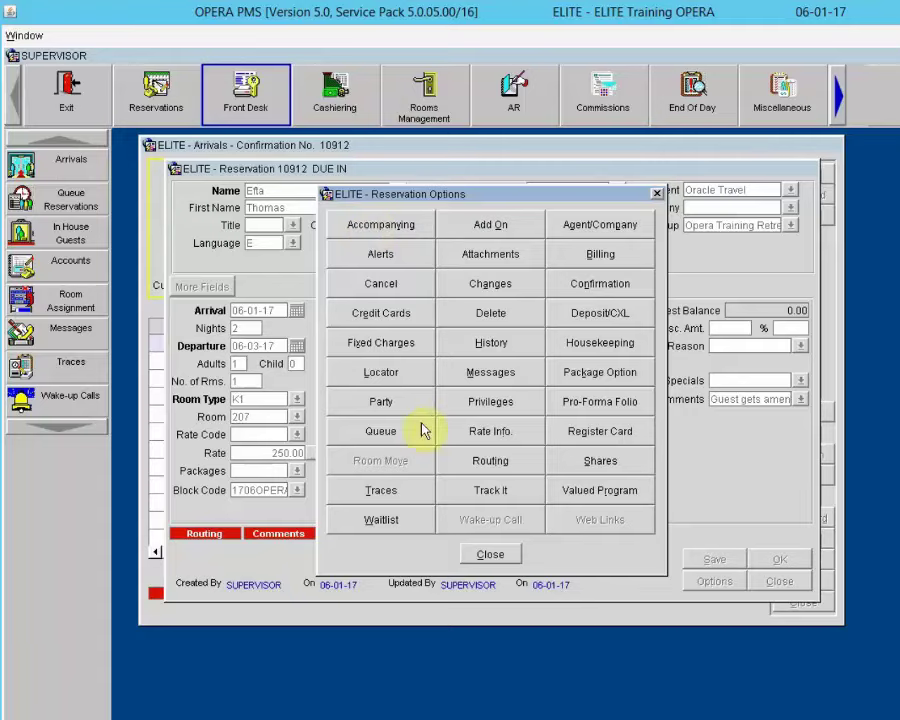
{"action": "left_click", "coordinate": [378, 431]}
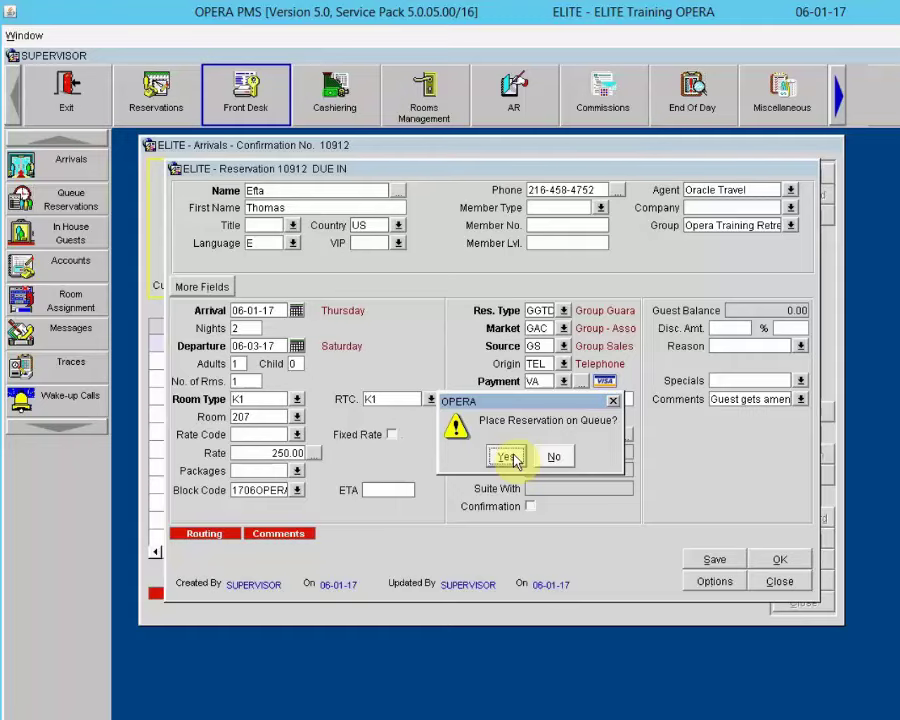
{"action": "left_click", "coordinate": [508, 457]}
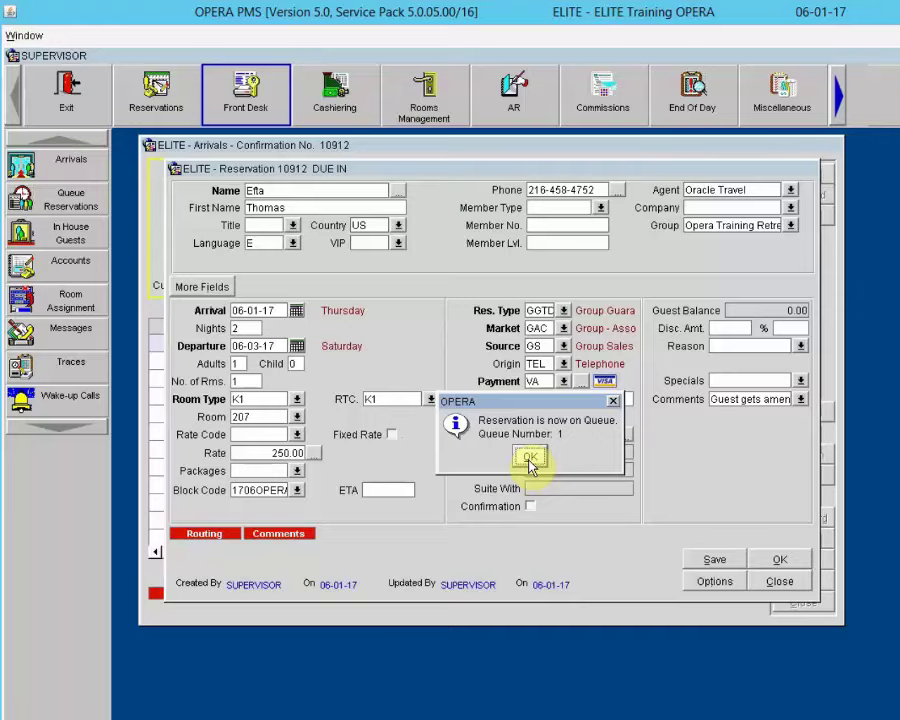
{"action": "left_click", "coordinate": [530, 460]}
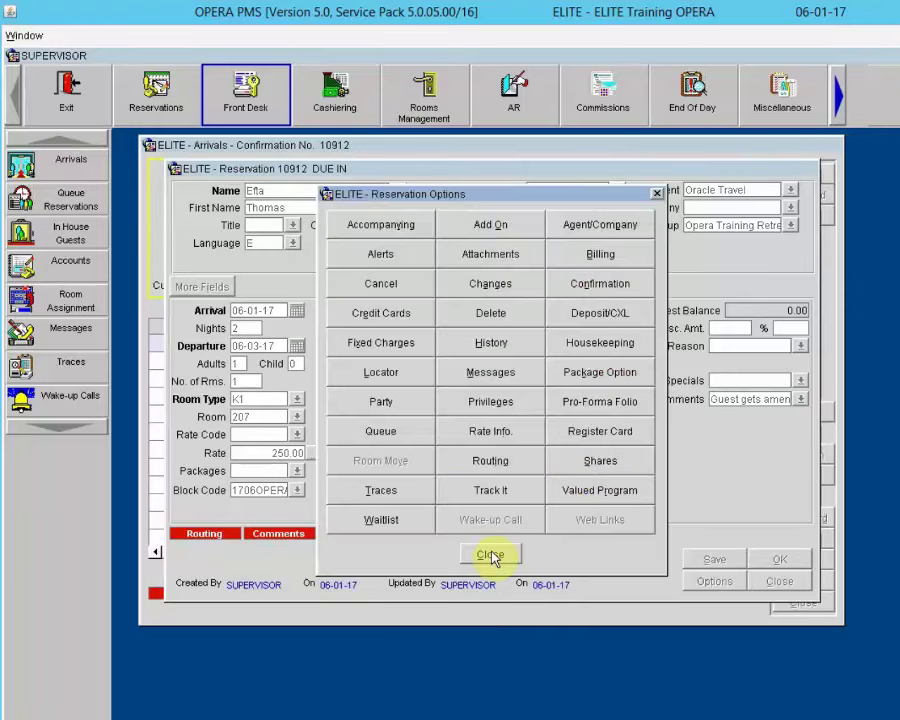
{"action": "left_click", "coordinate": [490, 556]}
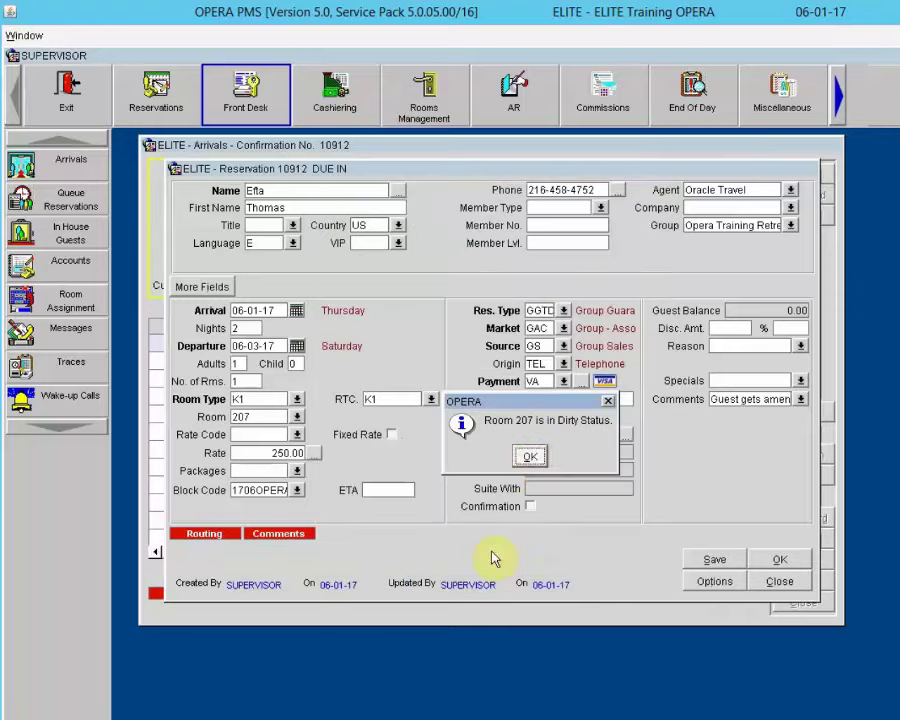
{"action": "left_click", "coordinate": [530, 466]}
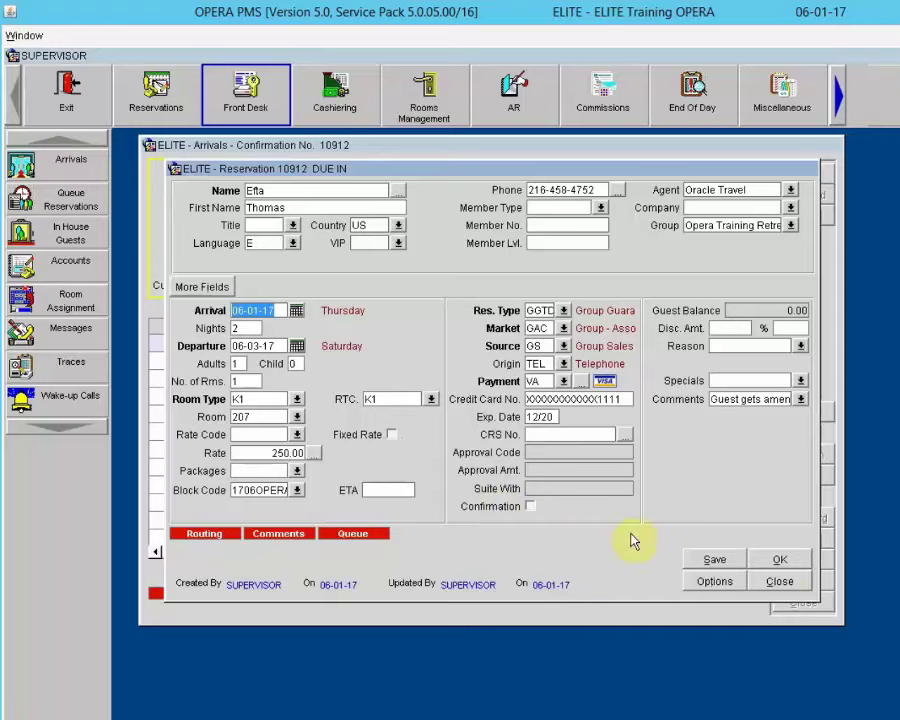
{"action": "left_click", "coordinate": [779, 582]}
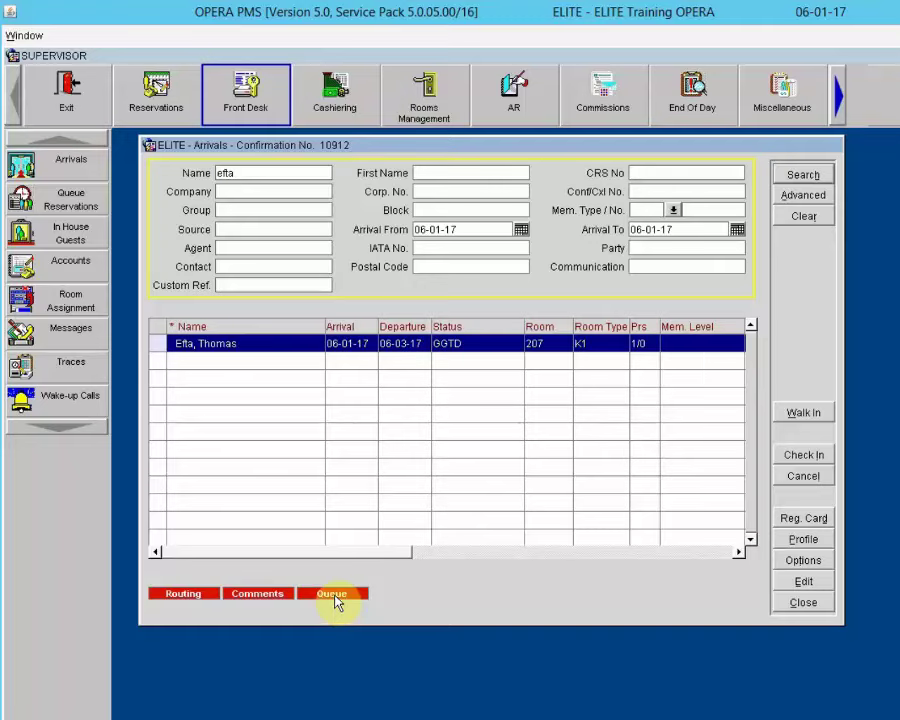
{"action": "left_click", "coordinate": [800, 603]}
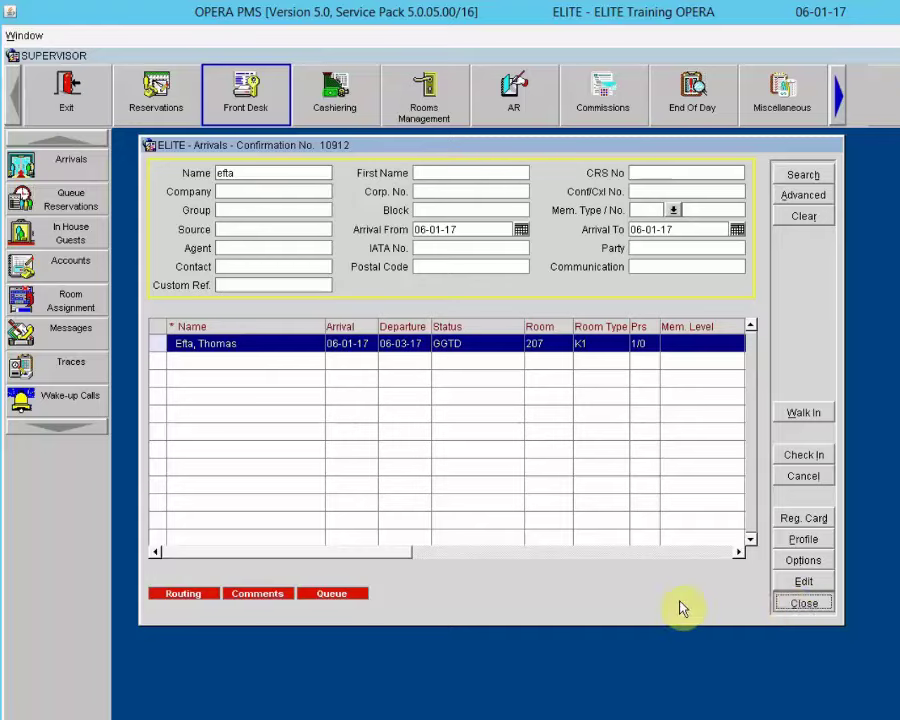
{"action": "left_click", "coordinate": [806, 581]}
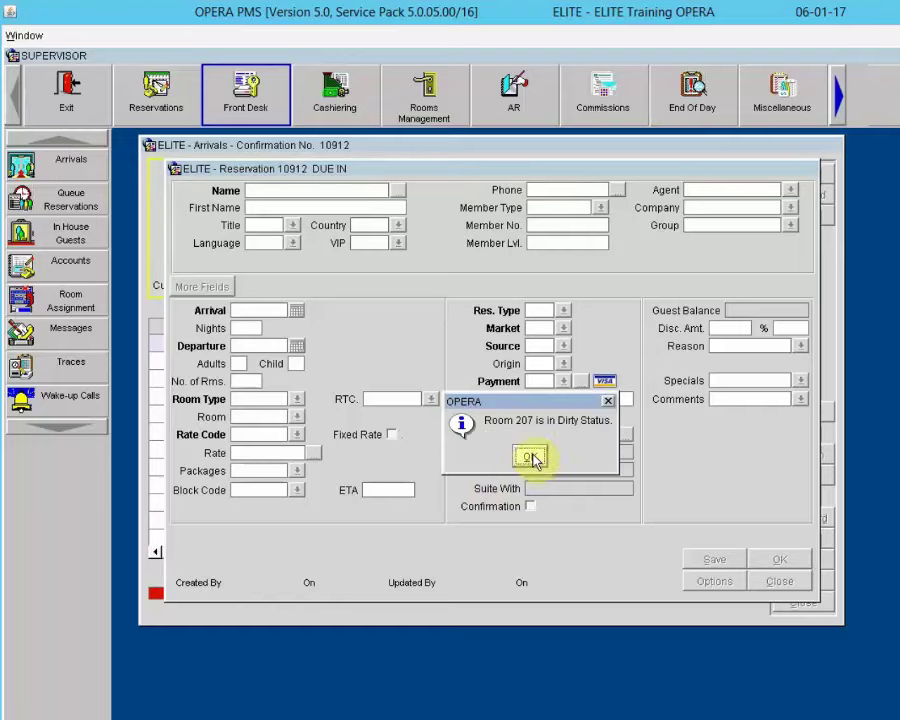
{"action": "left_click", "coordinate": [529, 458]}
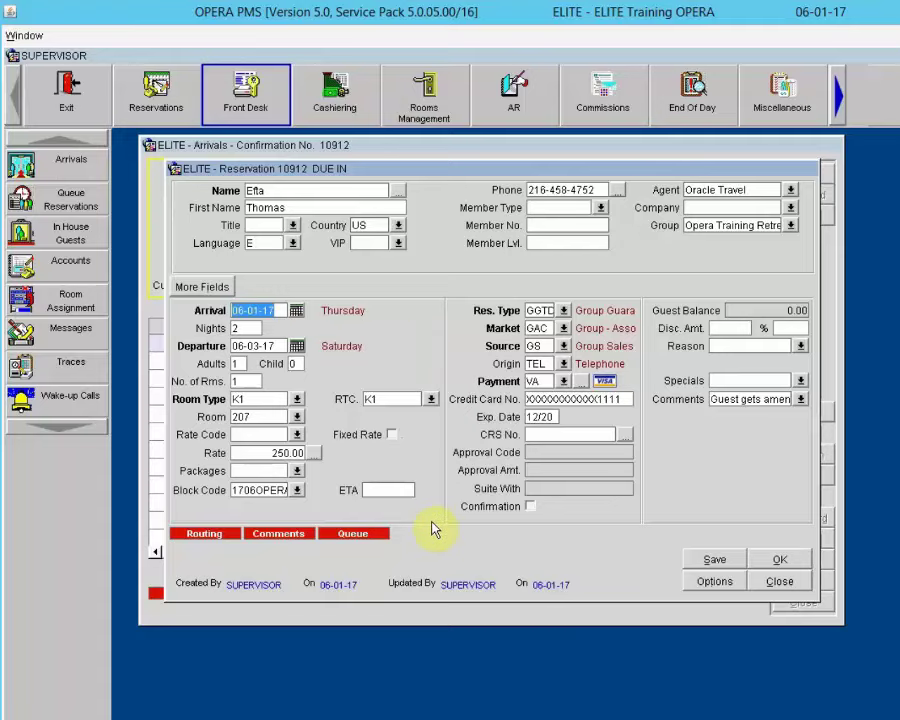
Step: Enable Pre Stay and Post Stay Charging privileges on reservation 10912
{"action": "left_click", "coordinate": [708, 583]}
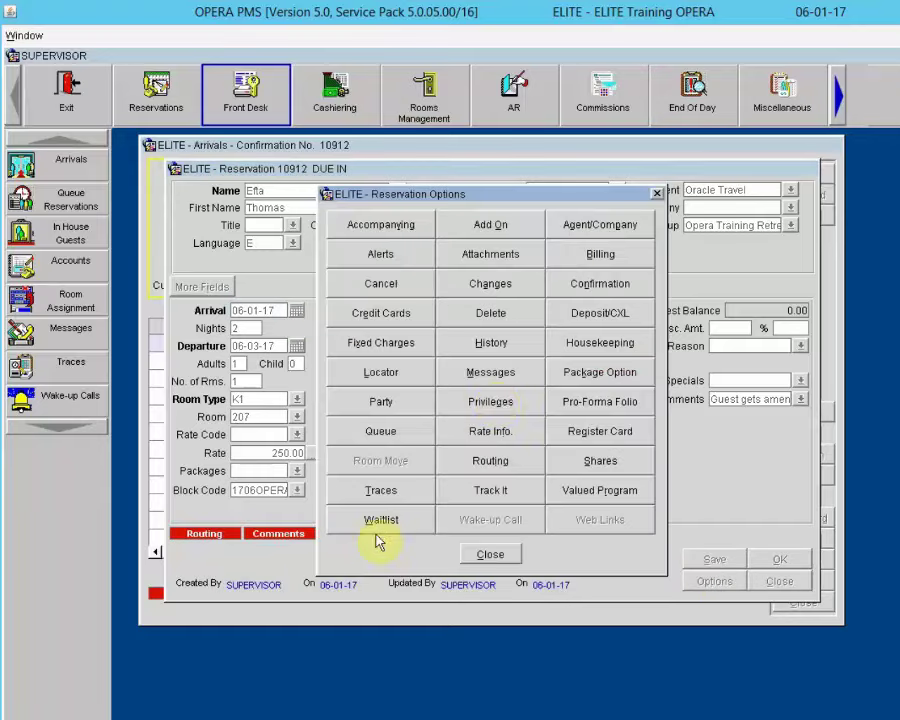
{"action": "left_click", "coordinate": [500, 405]}
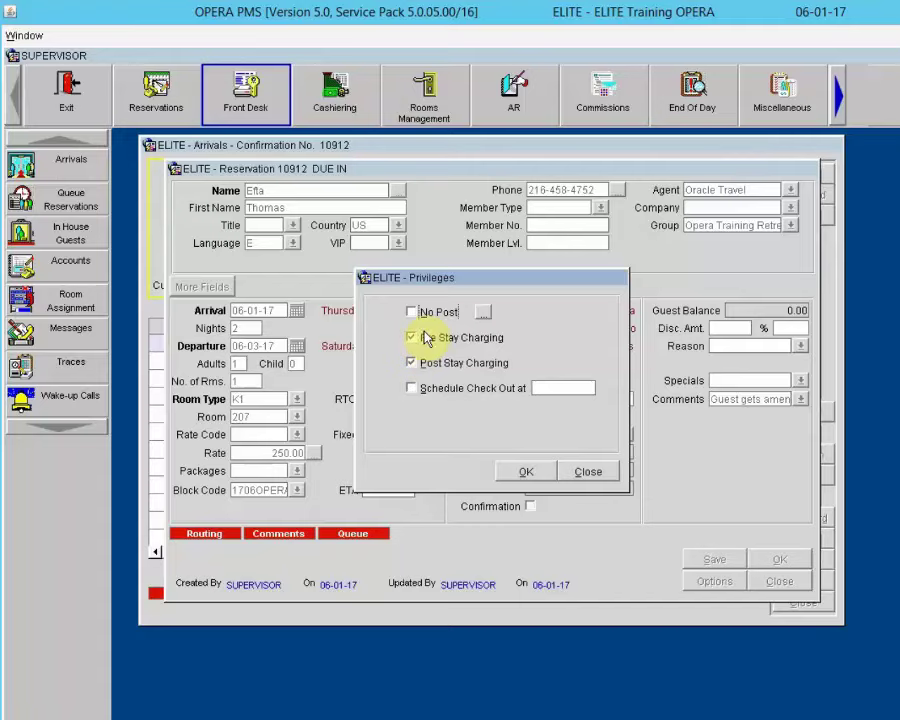
{"action": "left_click_drag", "start_coordinate": [474, 288], "coordinate": [650, 337]}
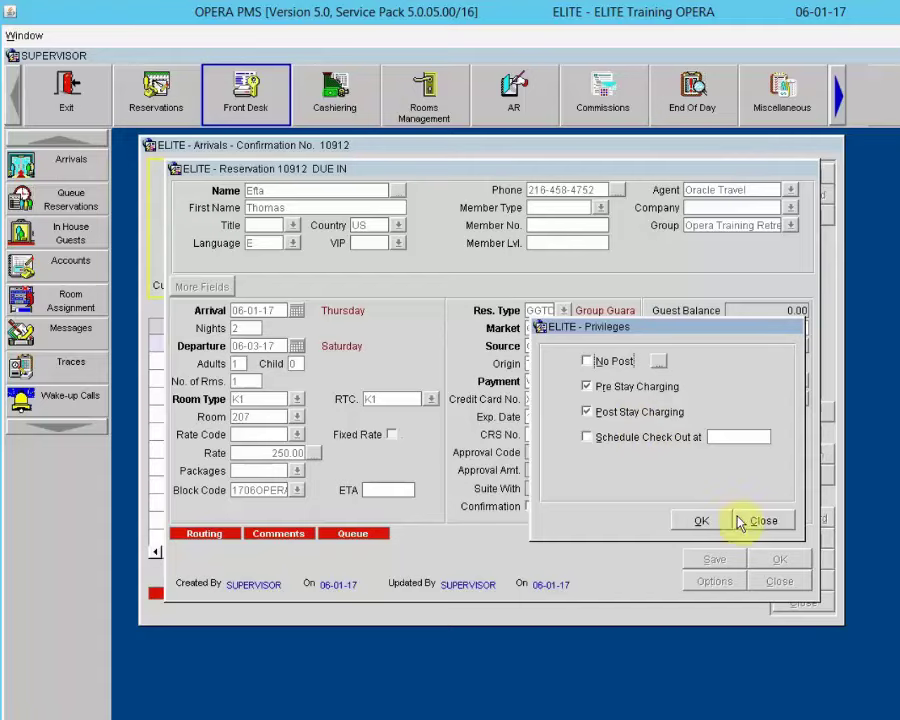
{"action": "left_click", "coordinate": [705, 520]}
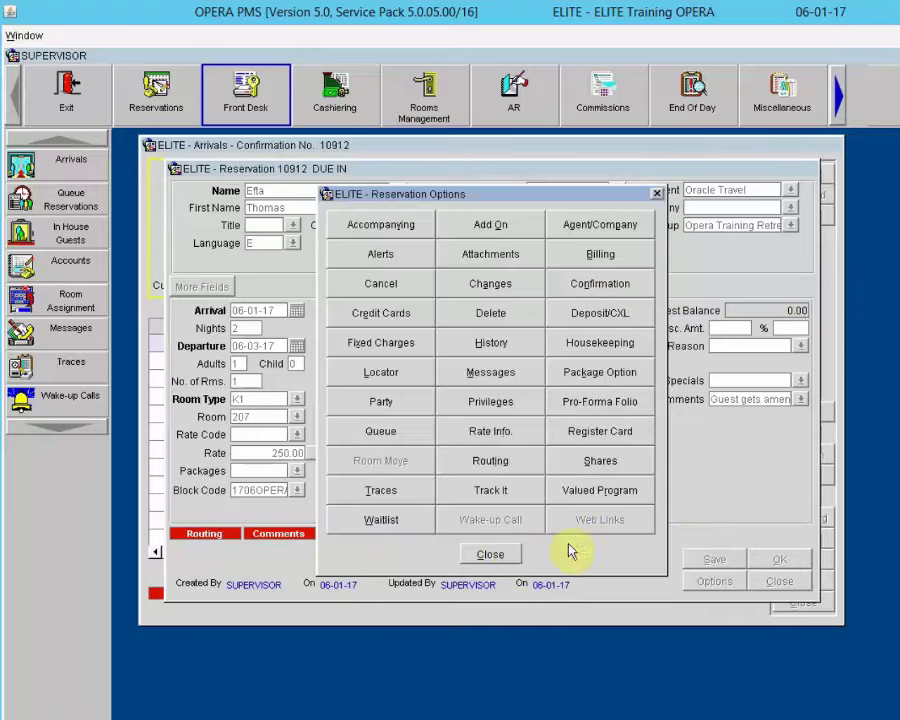
{"action": "left_click", "coordinate": [510, 553]}
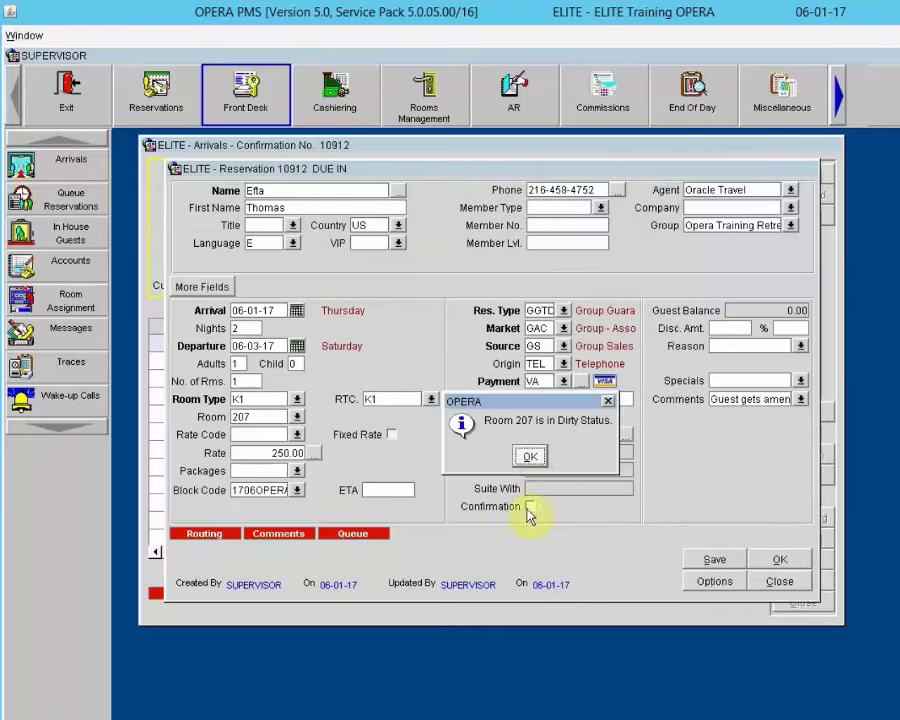
Step: Dismiss the room 207 dirty notice and bring up reservation 10912's Credit Cards Menu
{"action": "left_click", "coordinate": [530, 456]}
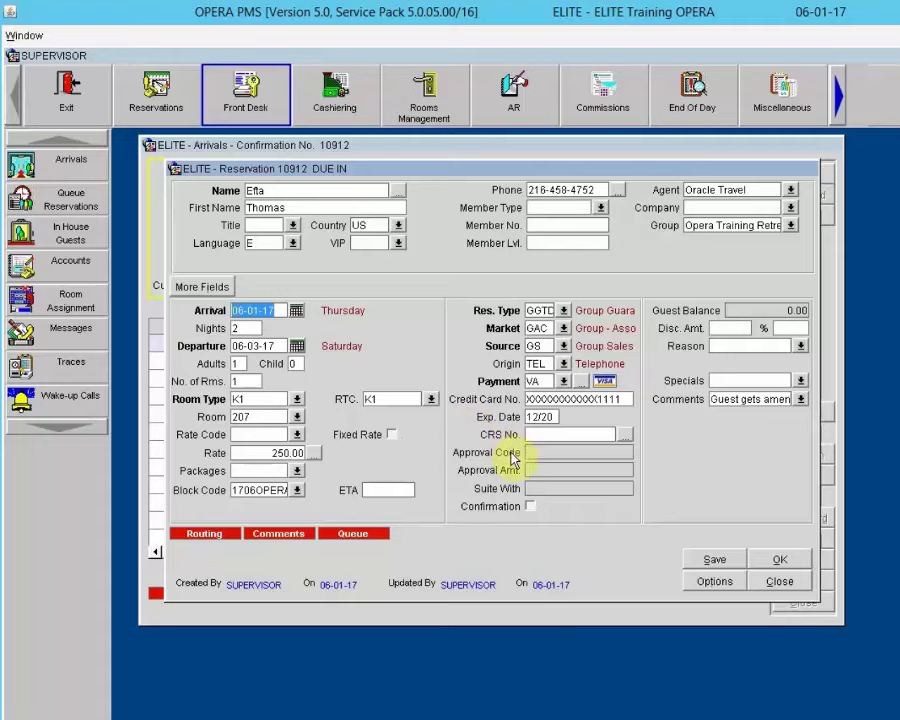
{"action": "left_click", "coordinate": [709, 581]}
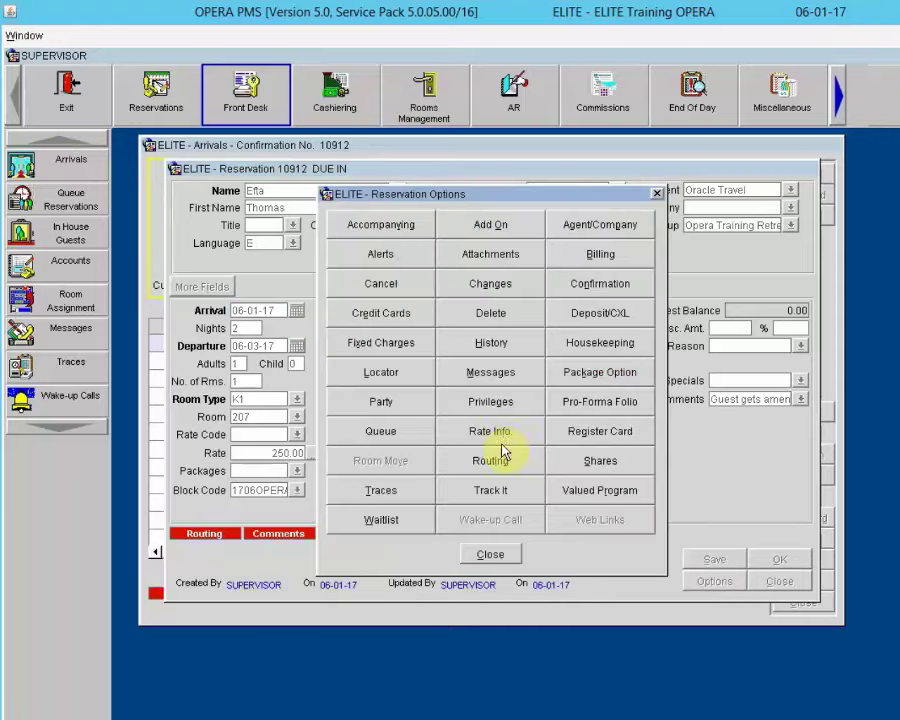
{"action": "left_click", "coordinate": [396, 311]}
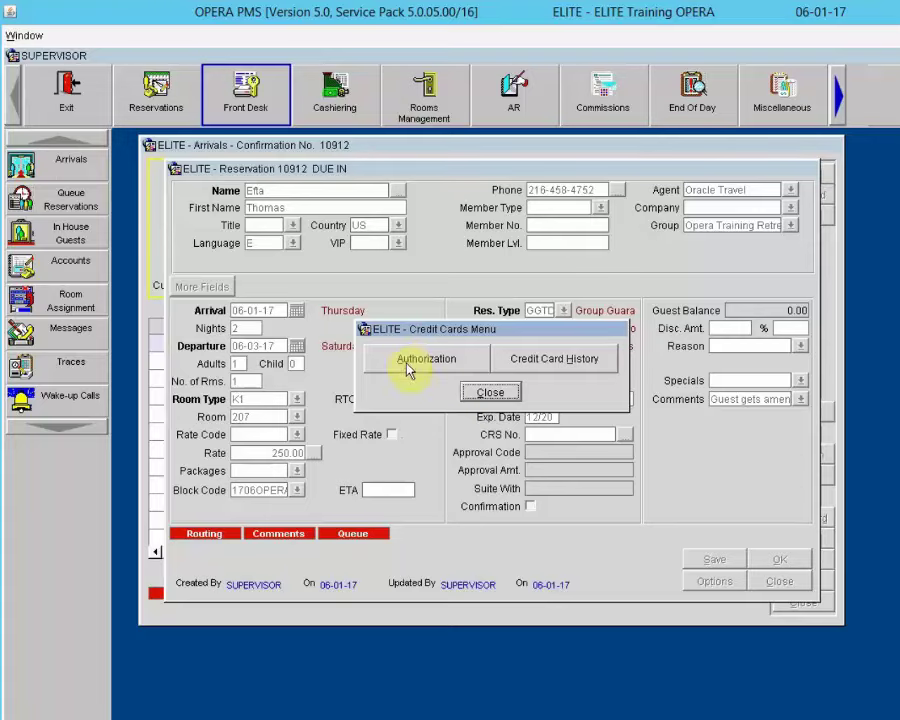
Step: Review the authorizations for the Visa card expiring 12/20, then return to the reservation
{"action": "left_click", "coordinate": [408, 361]}
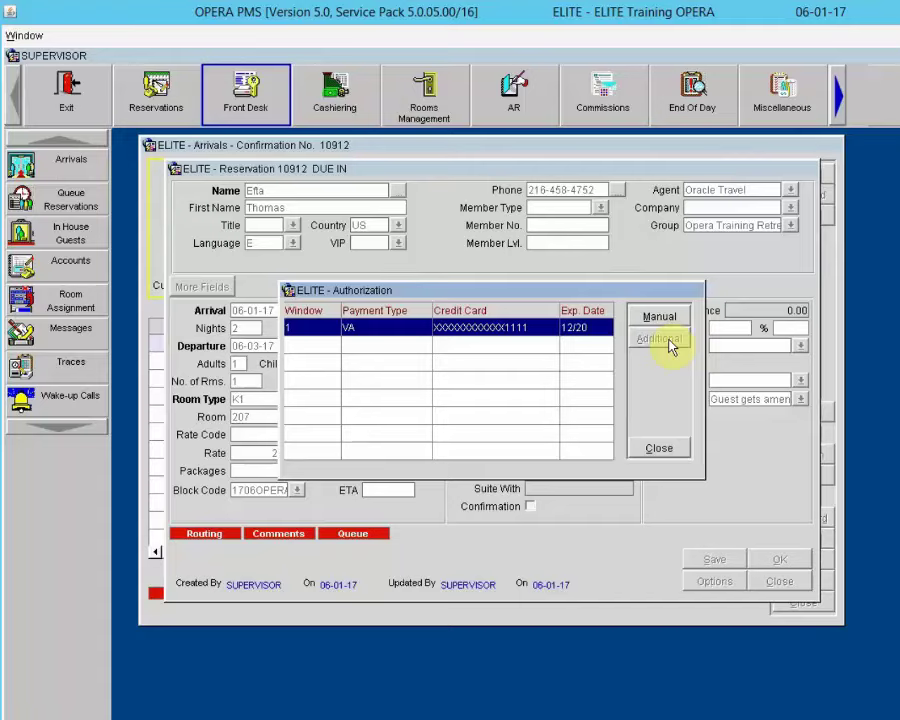
{"action": "left_click", "coordinate": [662, 449]}
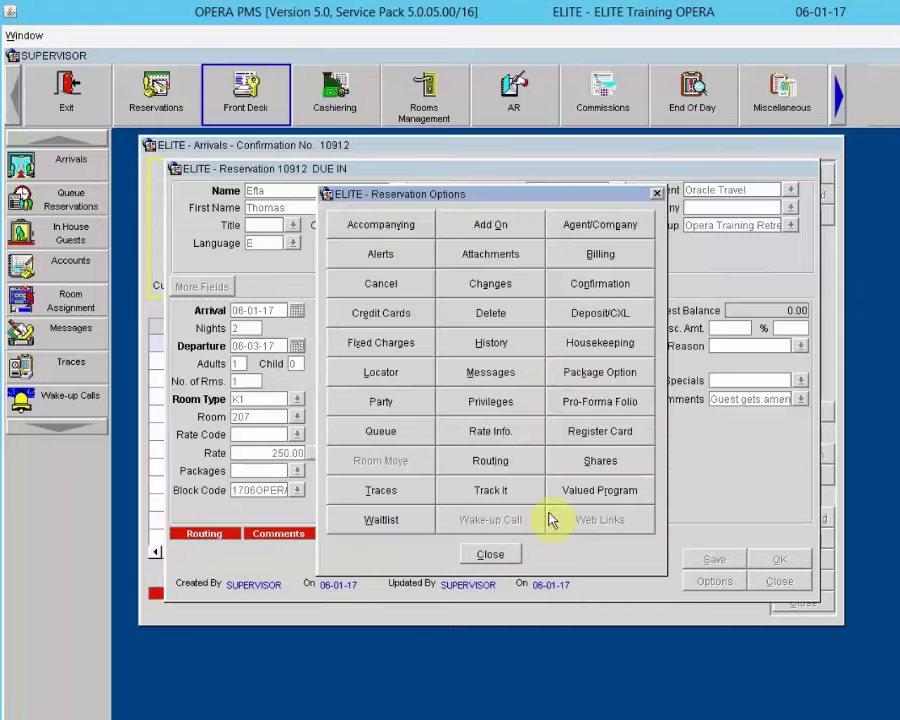
{"action": "left_click", "coordinate": [495, 551]}
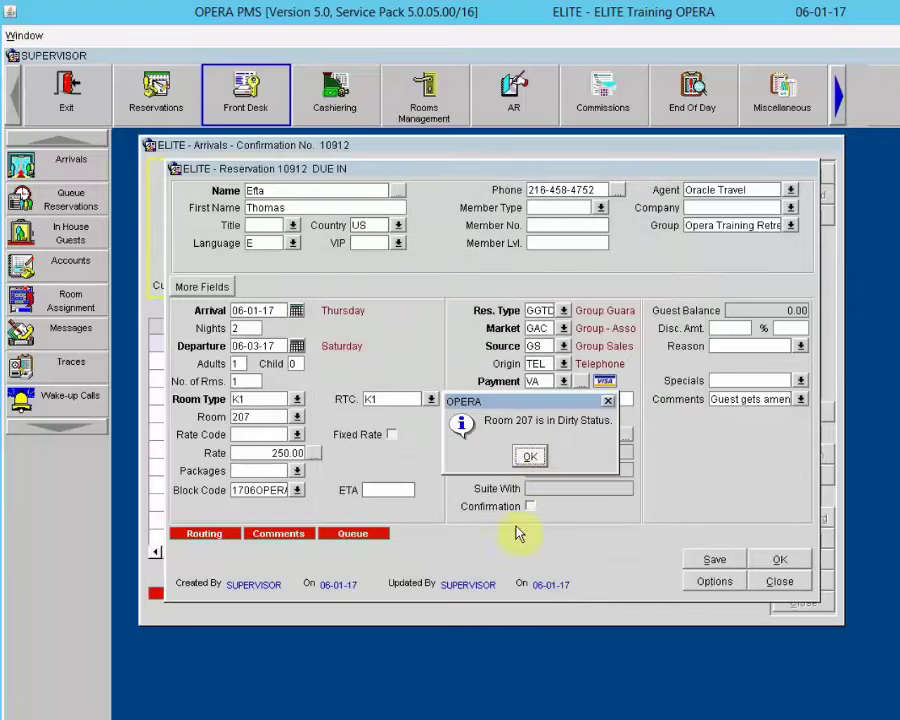
Step: Dismiss the dirty-room notice and close reservation 10912 and the Arrivals screen
{"action": "left_click", "coordinate": [528, 453]}
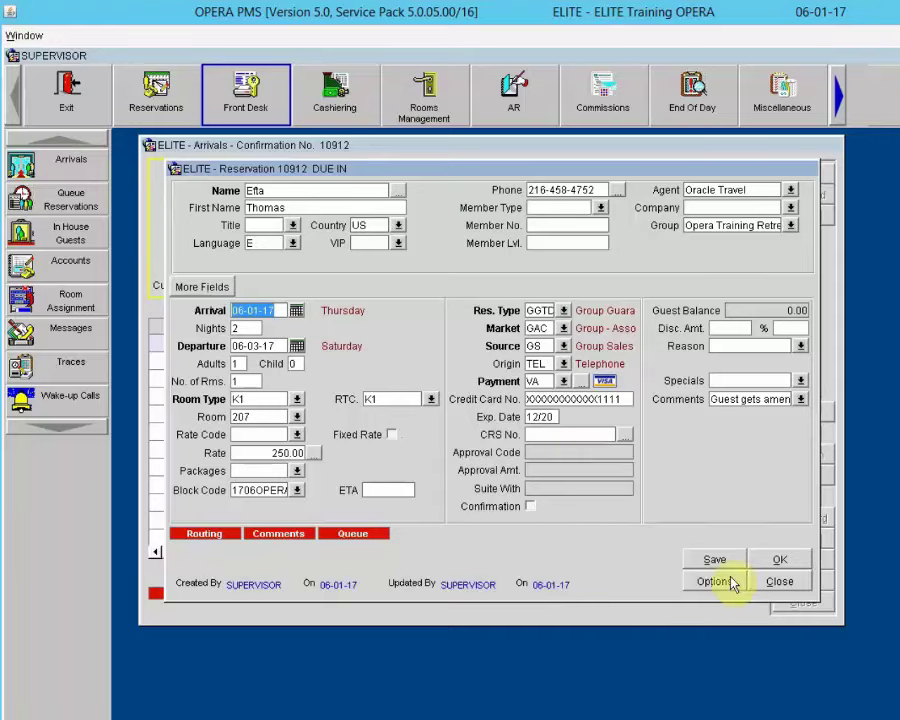
{"action": "left_click", "coordinate": [768, 586]}
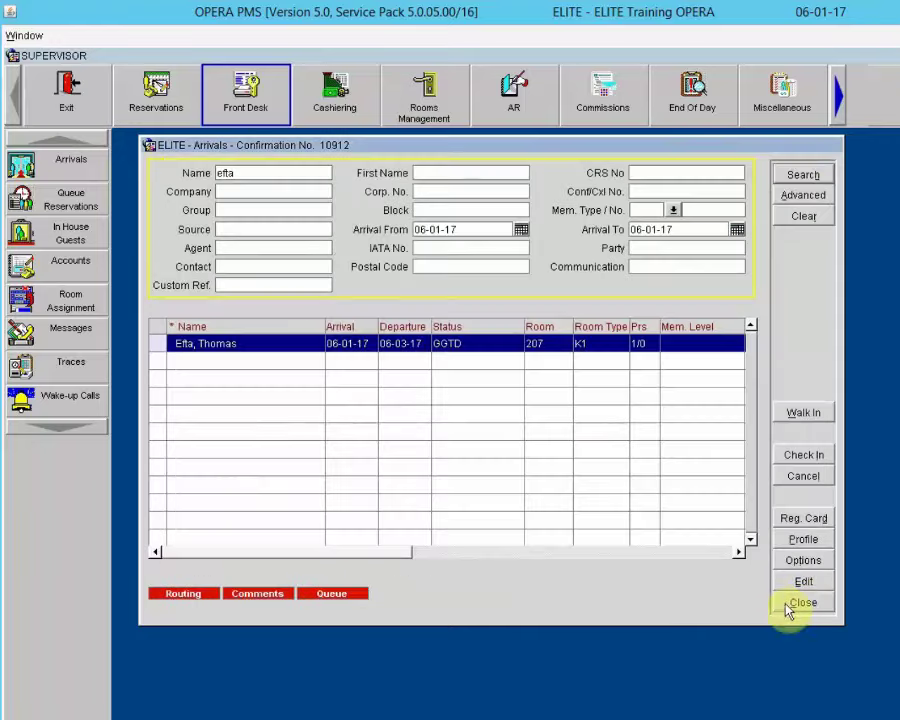
{"action": "left_click", "coordinate": [802, 602]}
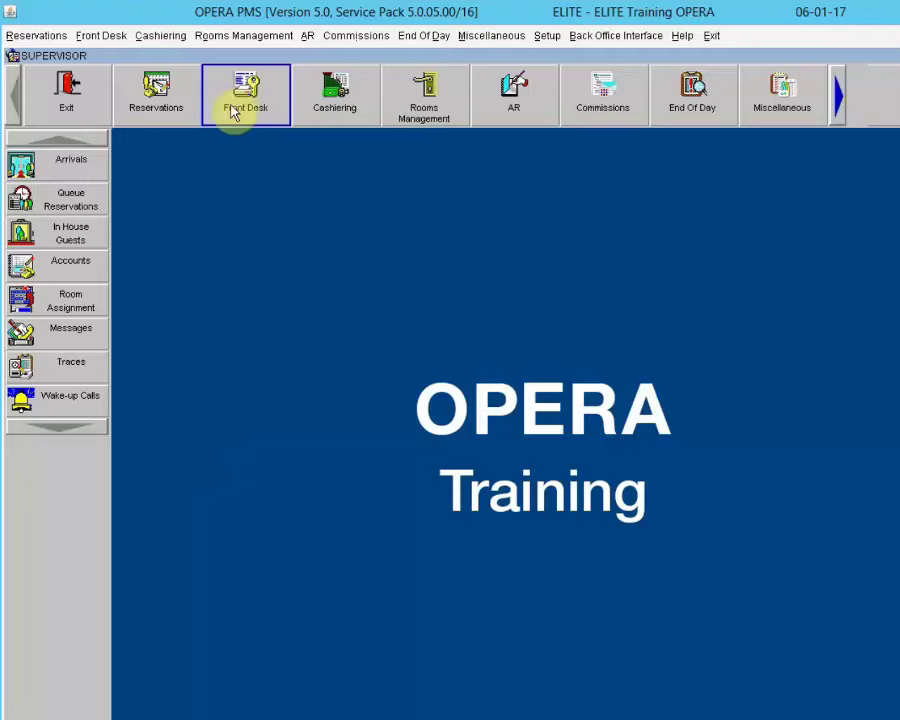
Step: Show Queue Reservations, listing room 207 (K1, STD) as vacant and dirty
{"action": "left_click", "coordinate": [40, 200]}
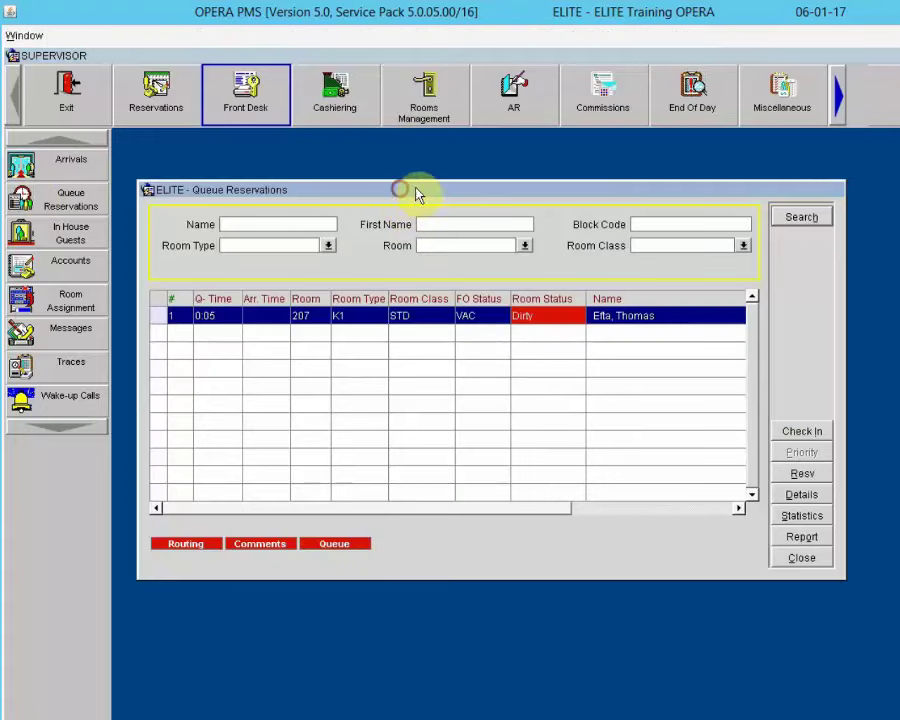
{"action": "left_click_drag", "start_coordinate": [402, 193], "coordinate": [458, 195]}
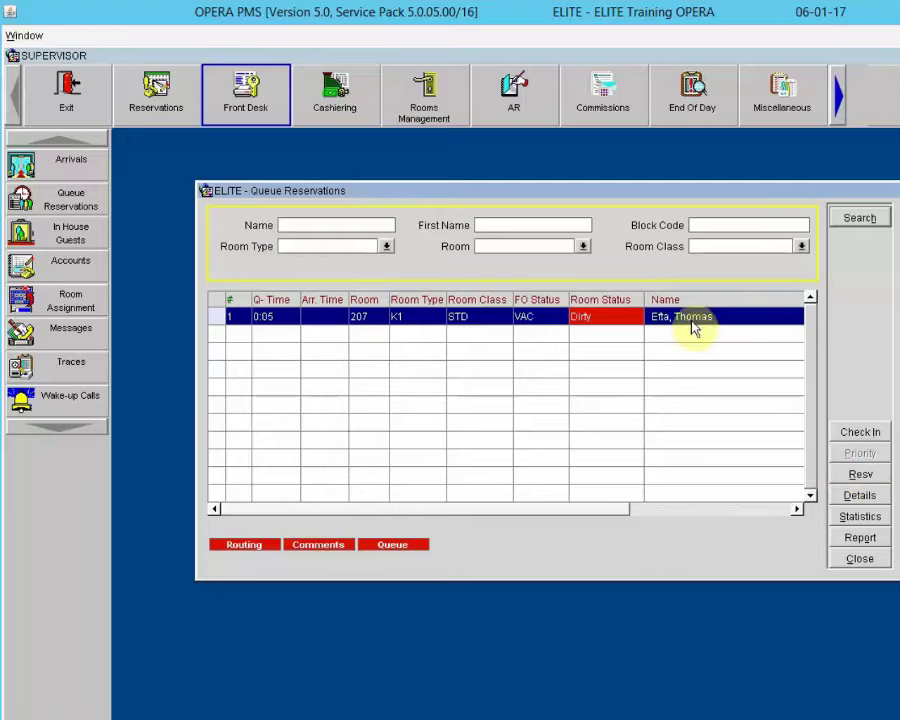
Step: Review the queued reservation and room 207's details (Standard King - One Bed, max occupancy 4)
{"action": "left_click", "coordinate": [852, 474]}
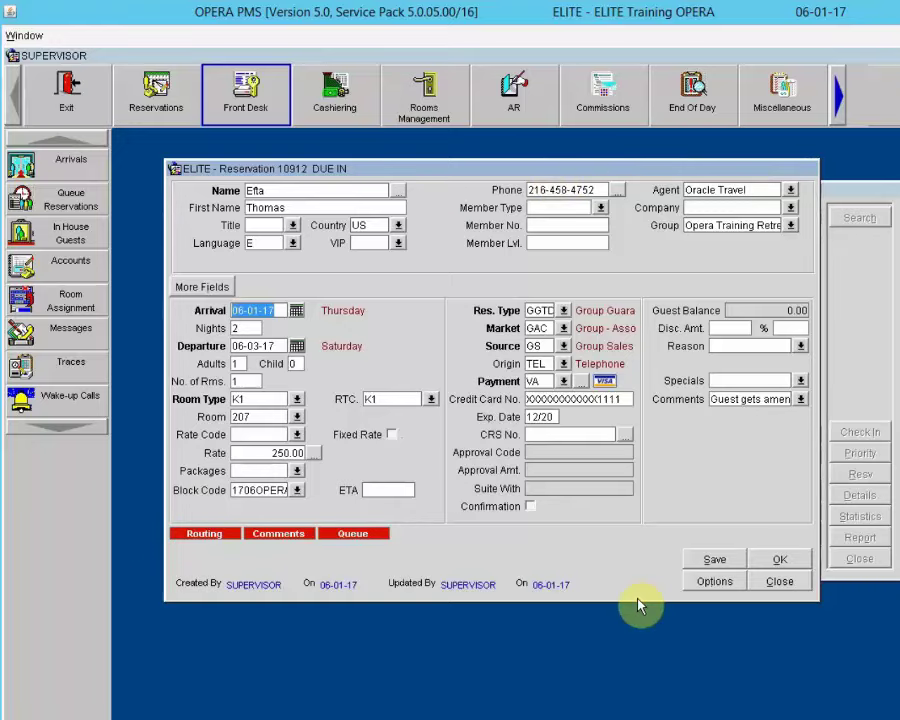
{"action": "left_click", "coordinate": [778, 582]}
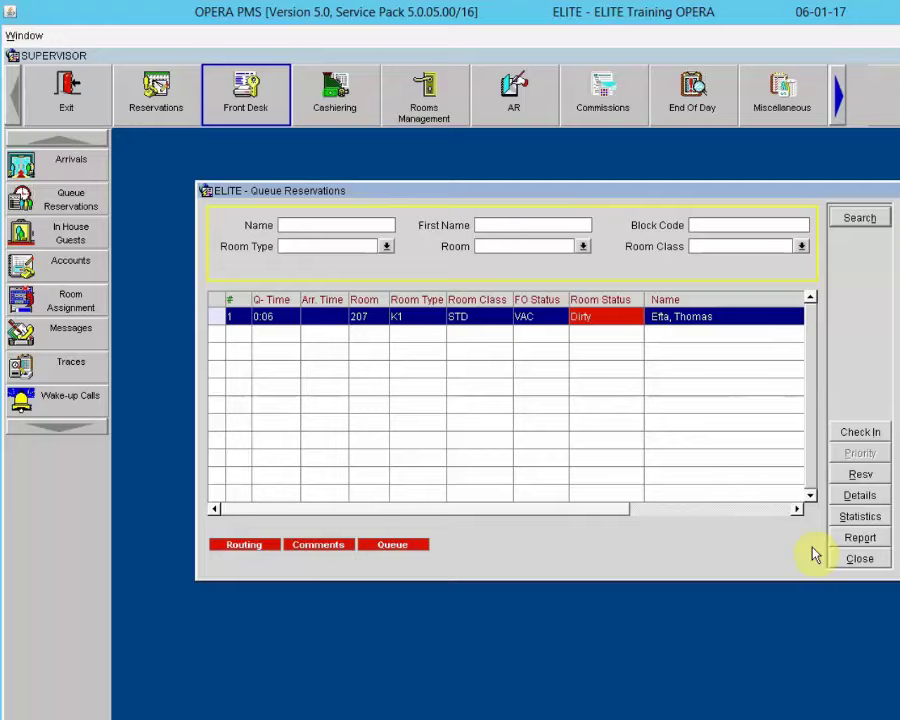
{"action": "left_click", "coordinate": [870, 495]}
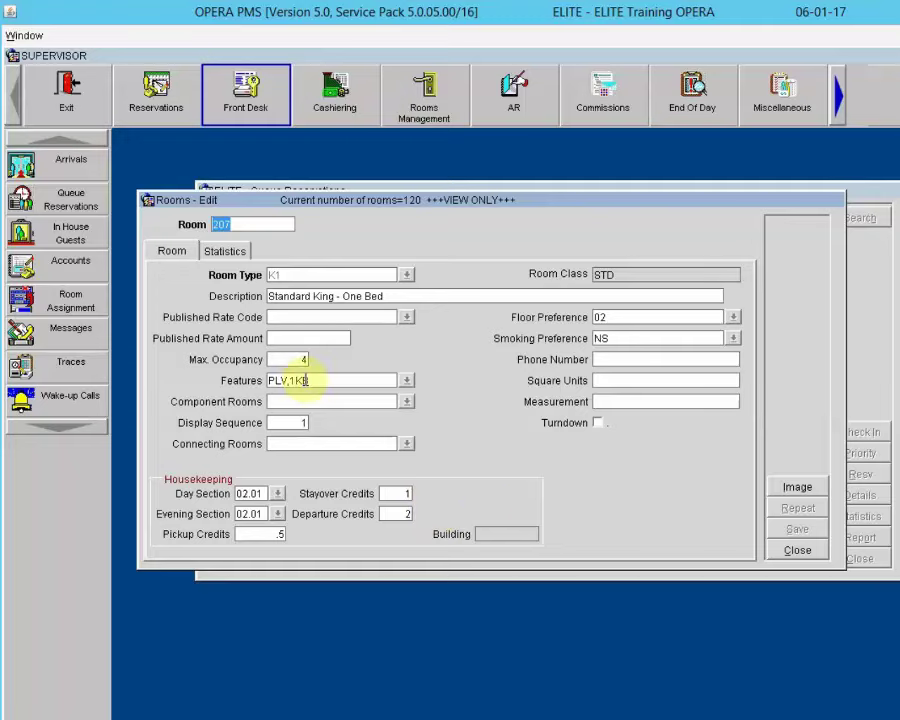
{"action": "left_click", "coordinate": [797, 550]}
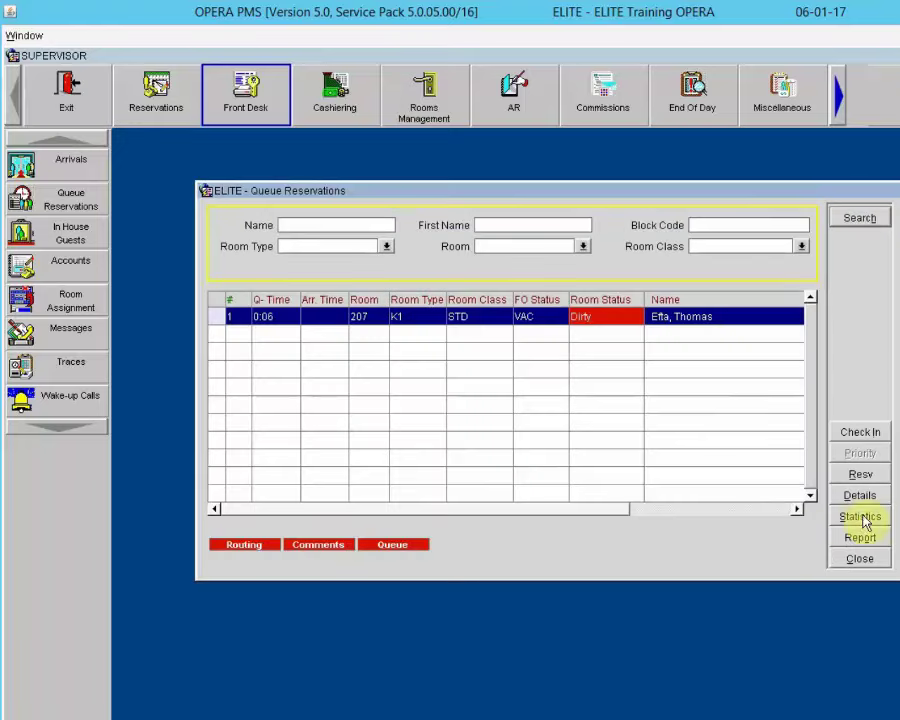
Step: Check the queue's room type statistics and report options without printing, then exit Queue Reservations
{"action": "left_click", "coordinate": [862, 517]}
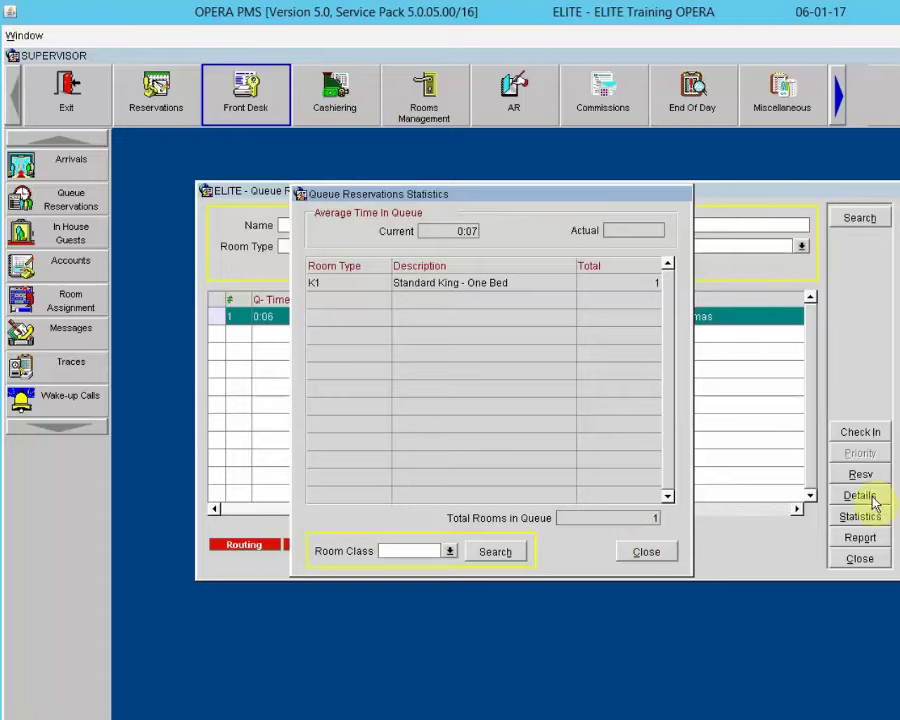
{"action": "left_click", "coordinate": [641, 553]}
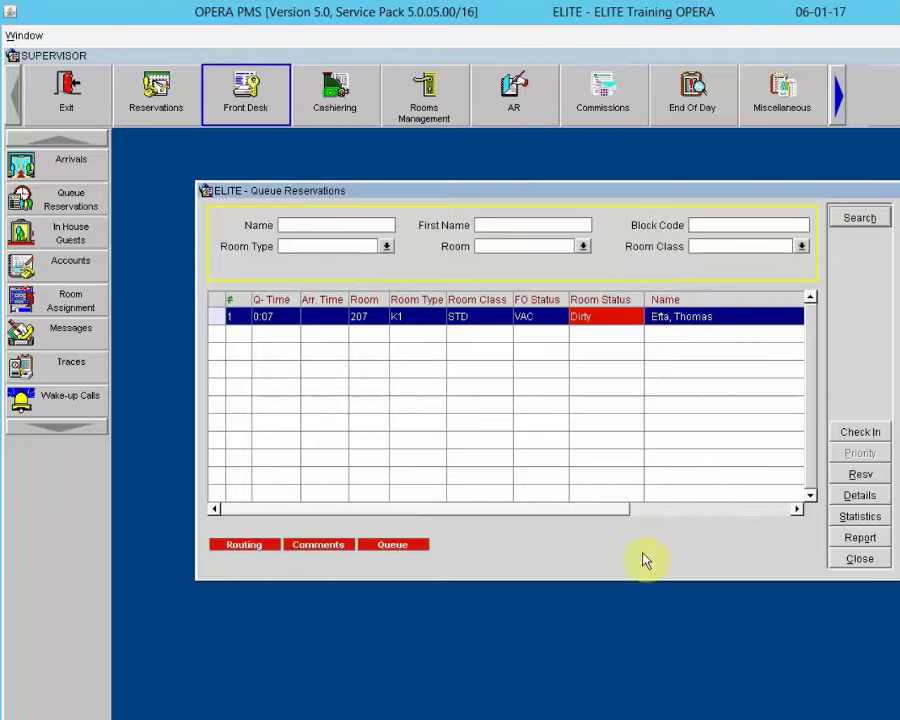
{"action": "left_click", "coordinate": [857, 541]}
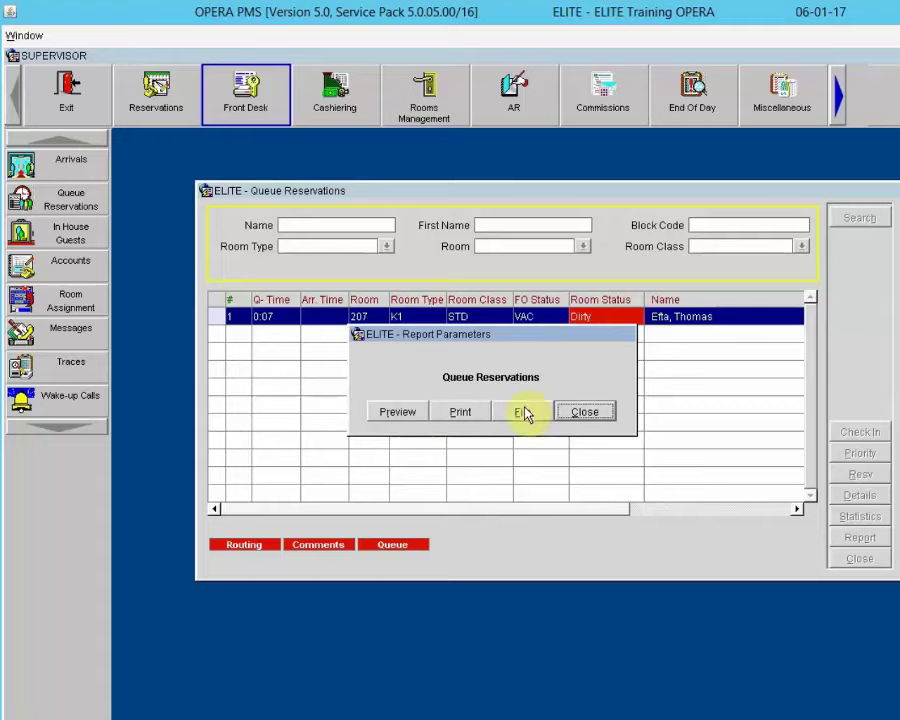
{"action": "left_click", "coordinate": [584, 413]}
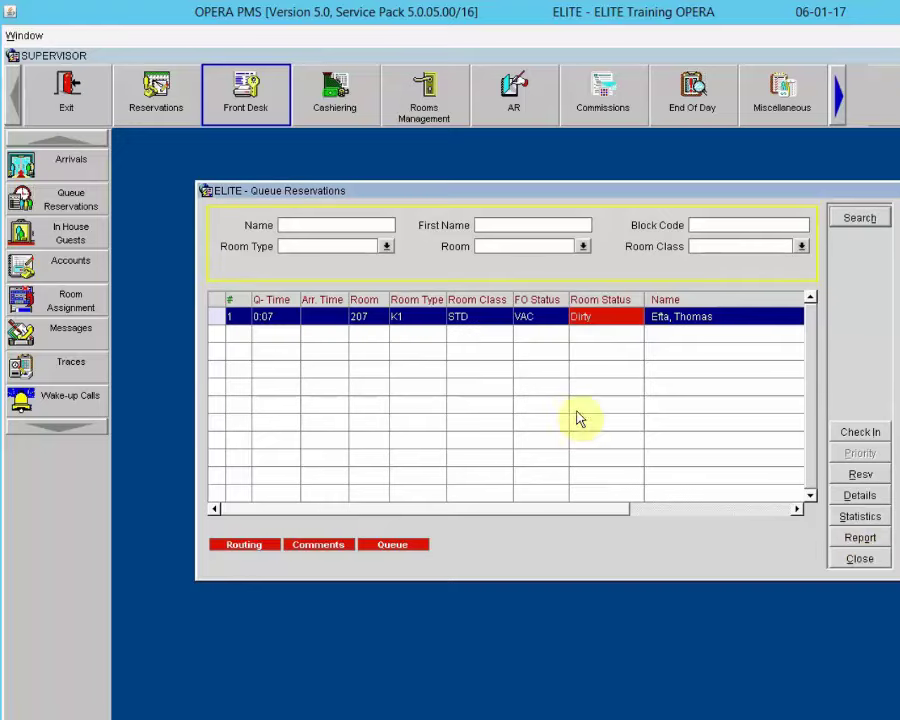
{"action": "left_click", "coordinate": [866, 565]}
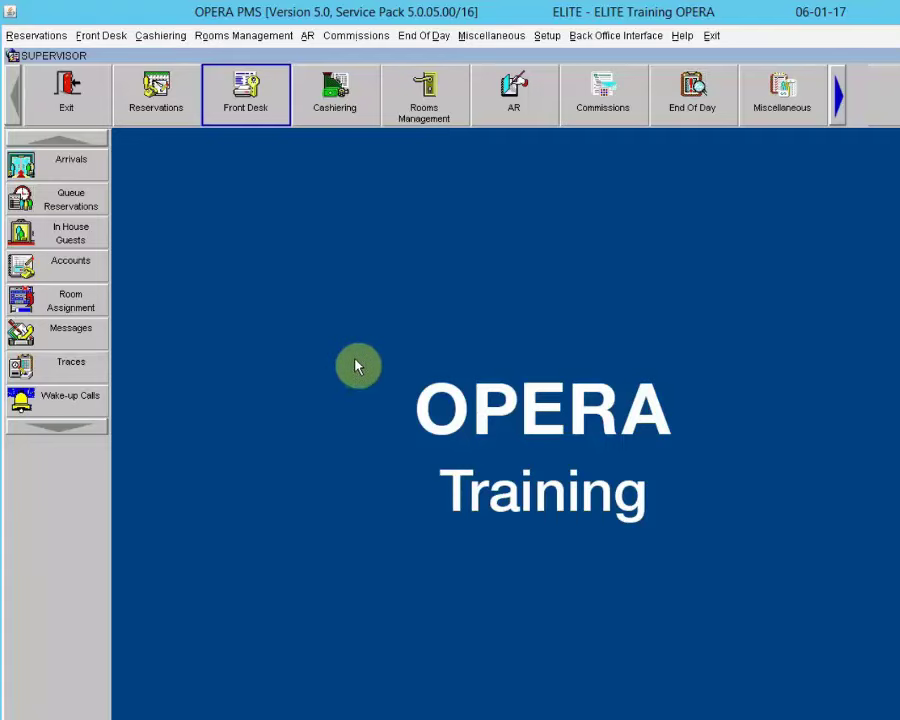
Step: Open the third guest's arrival reservation (NEG1, 209.00, K1, 06-01-17 to 06-03-17) for editing
{"action": "left_click", "coordinate": [58, 164]}
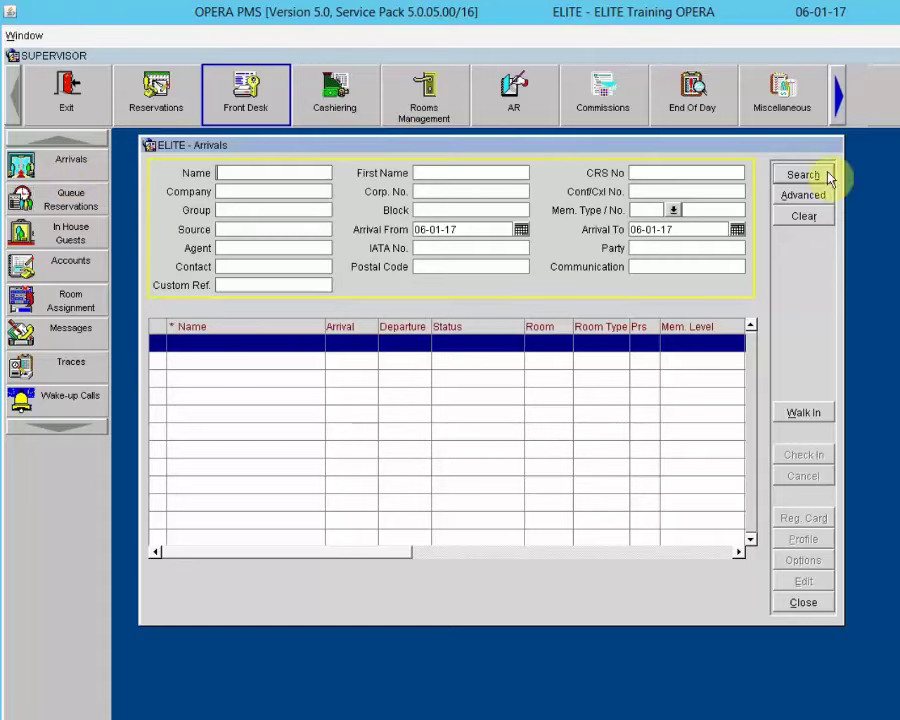
{"action": "left_click", "coordinate": [810, 177]}
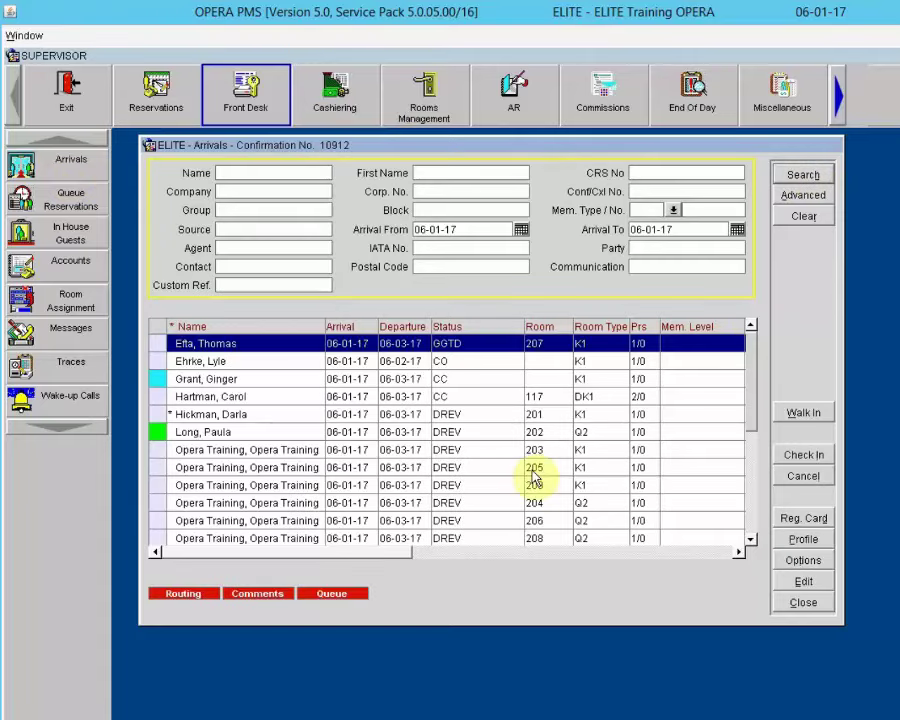
{"action": "left_click", "coordinate": [280, 380]}
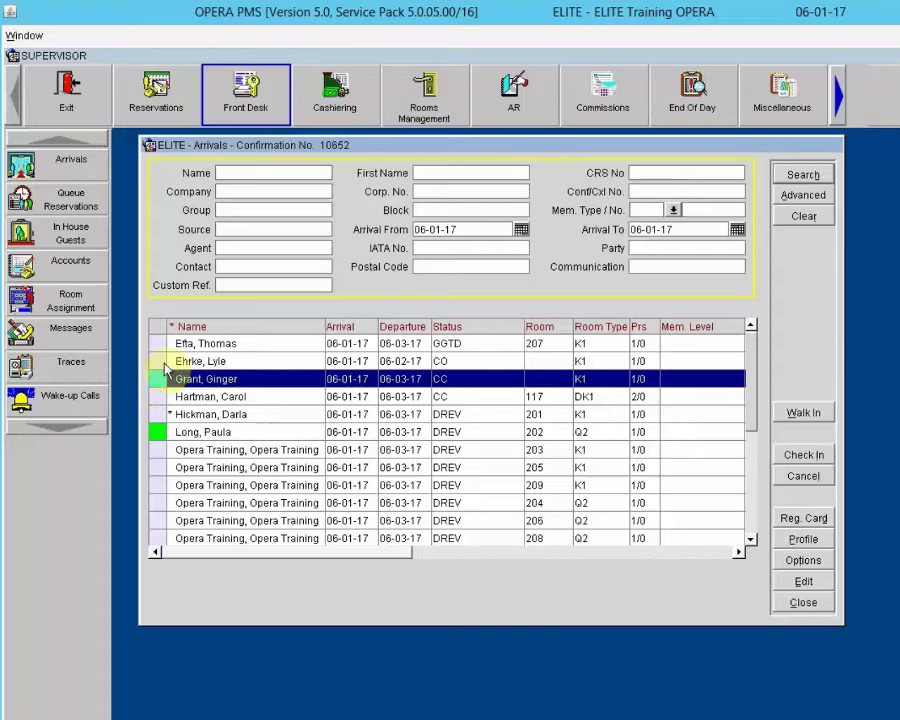
{"action": "left_click", "coordinate": [801, 582]}
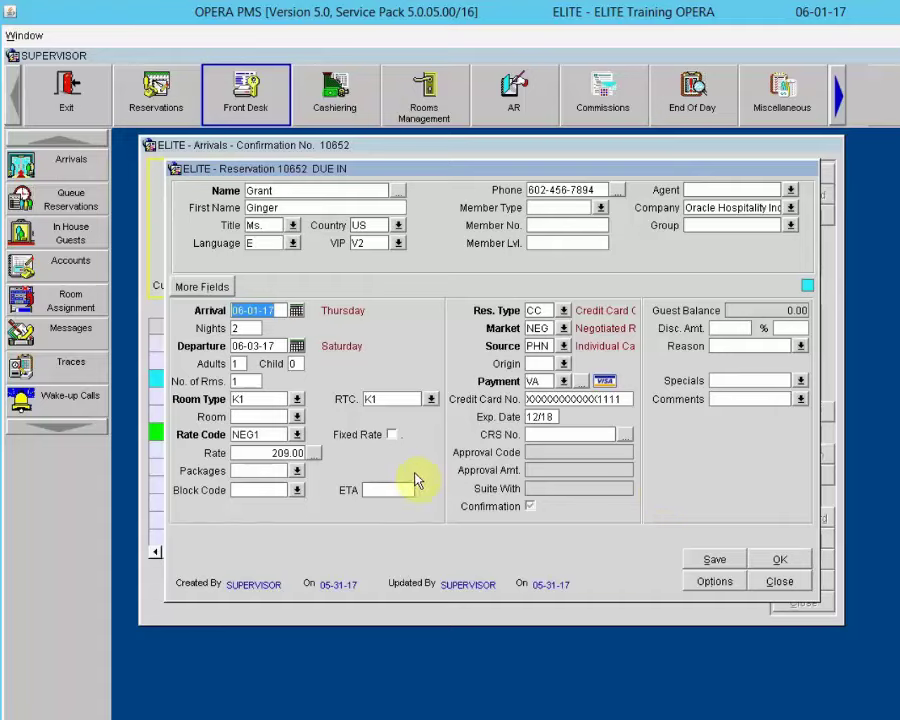
{"action": "left_click", "coordinate": [315, 455]}
{"action": "left_click", "coordinate": [315, 455]}
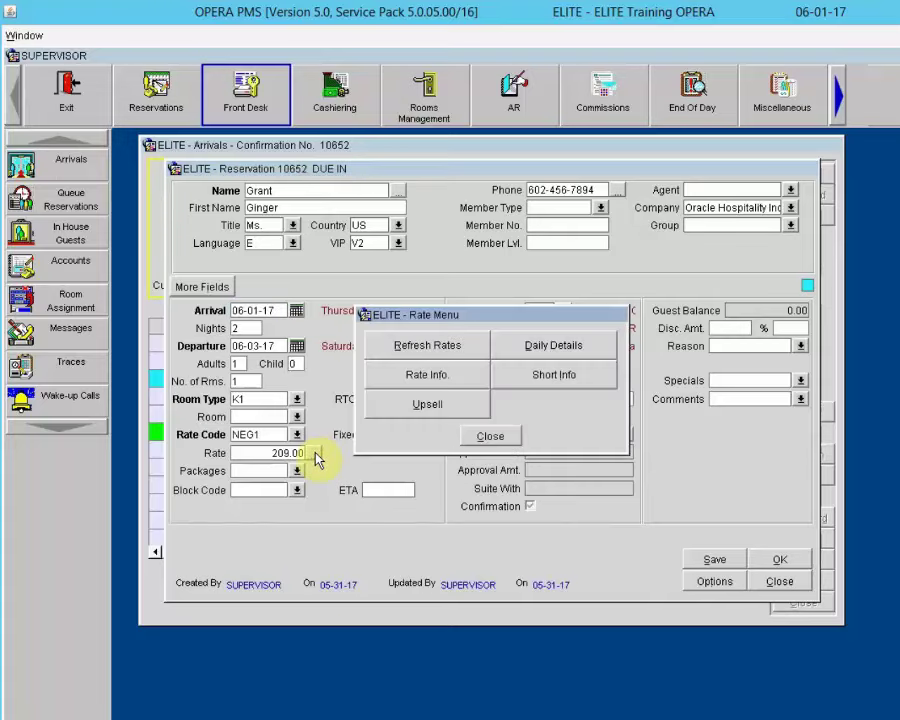
{"action": "left_click", "coordinate": [419, 387]}
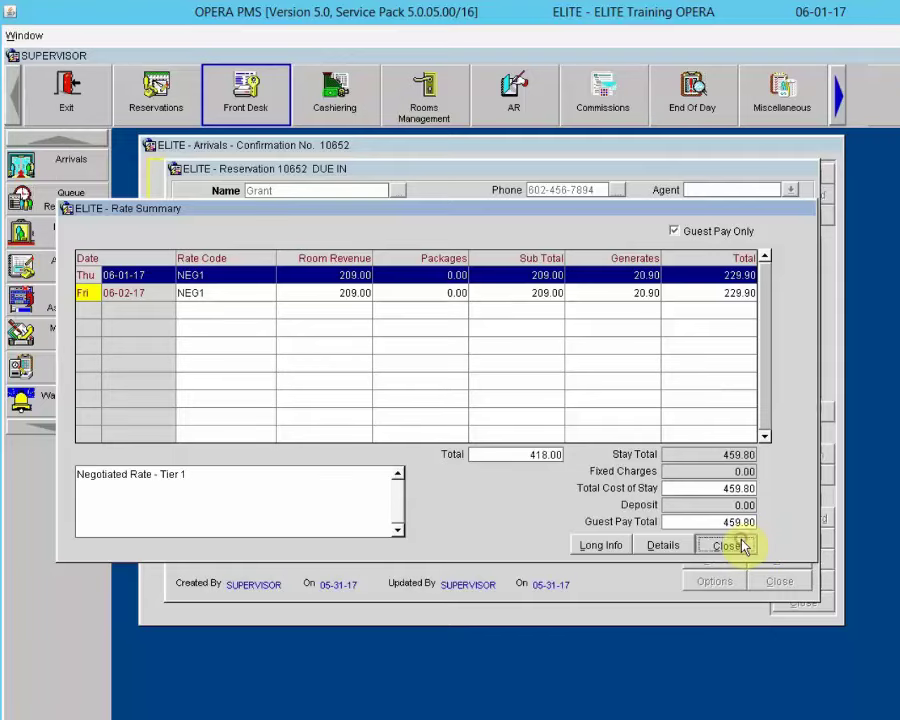
{"action": "left_click", "coordinate": [740, 544]}
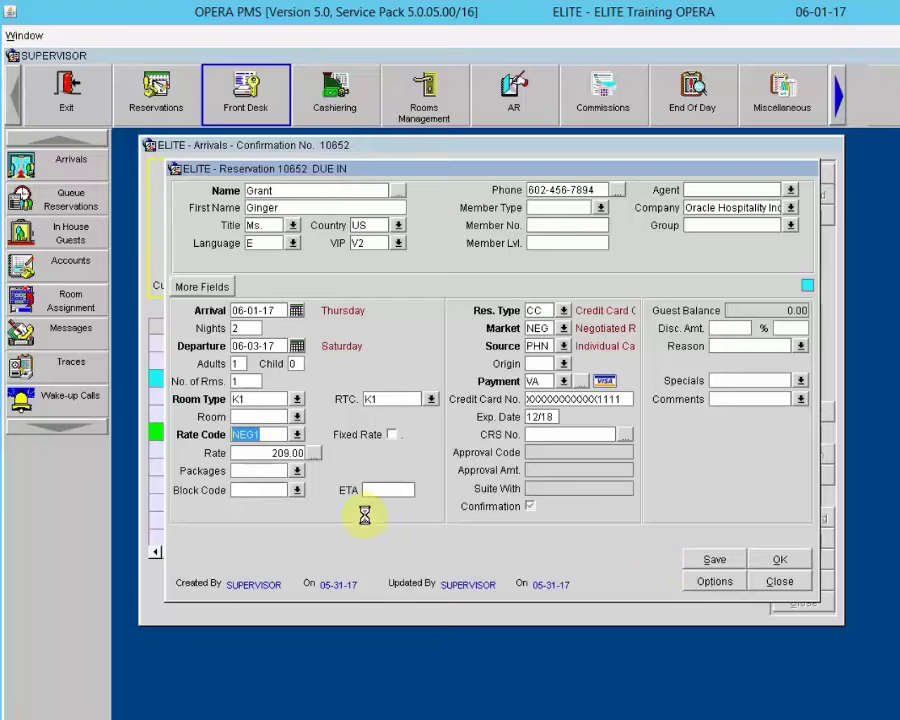
Step: Add a daily 25.00 fixed charge using code 1025 Rollaway Charge
{"action": "left_click", "coordinate": [383, 343]}
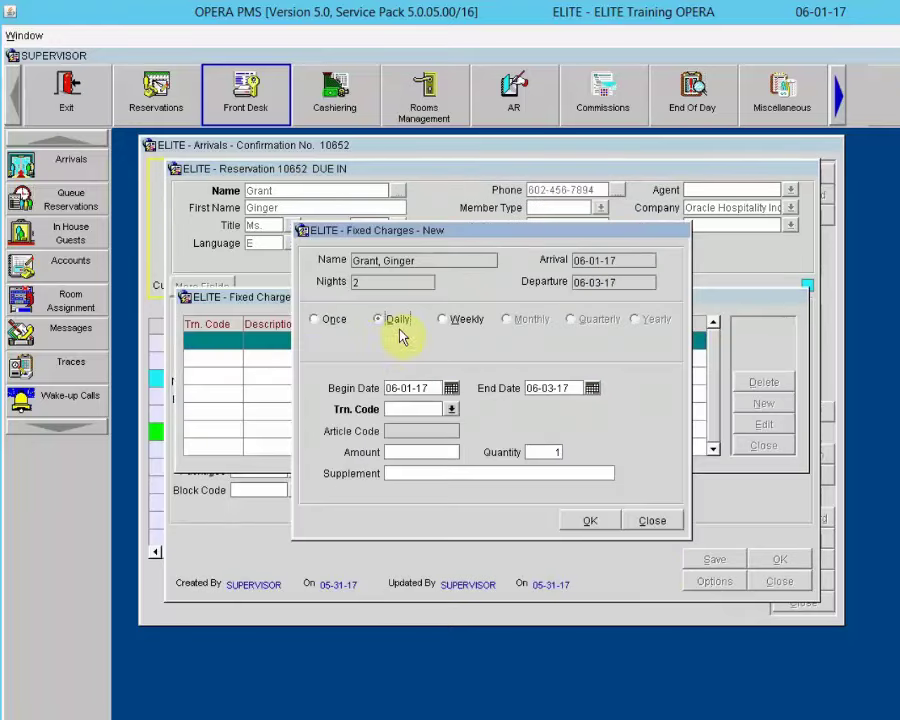
{"action": "left_click", "coordinate": [401, 319]}
{"action": "left_click", "coordinate": [452, 408]}
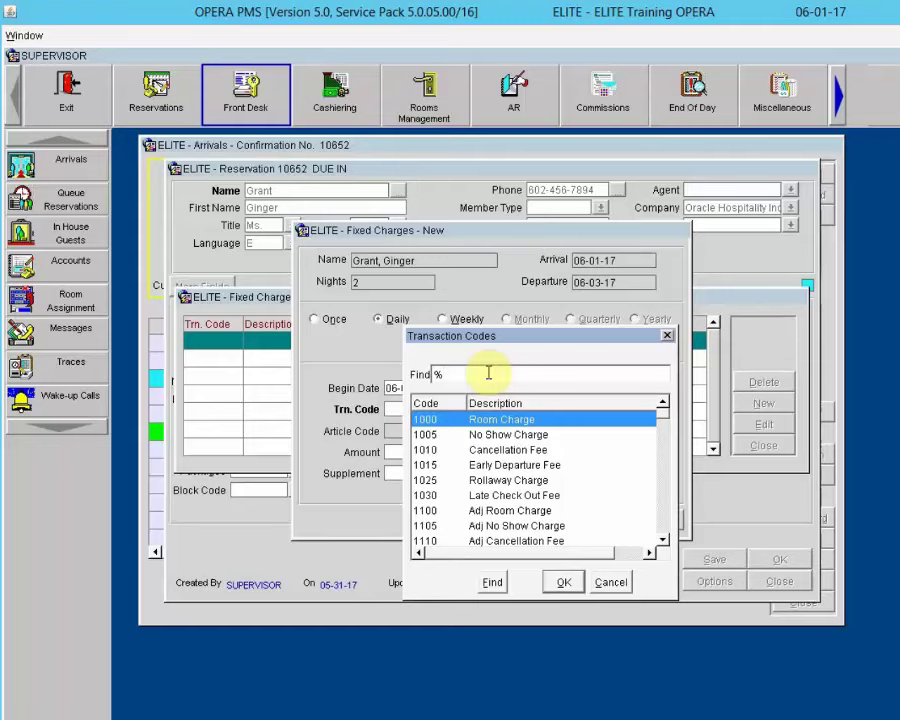
{"action": "type", "text": "roll"}
{"action": "type", "text": "%"}
{"action": "key", "text": "Return"}
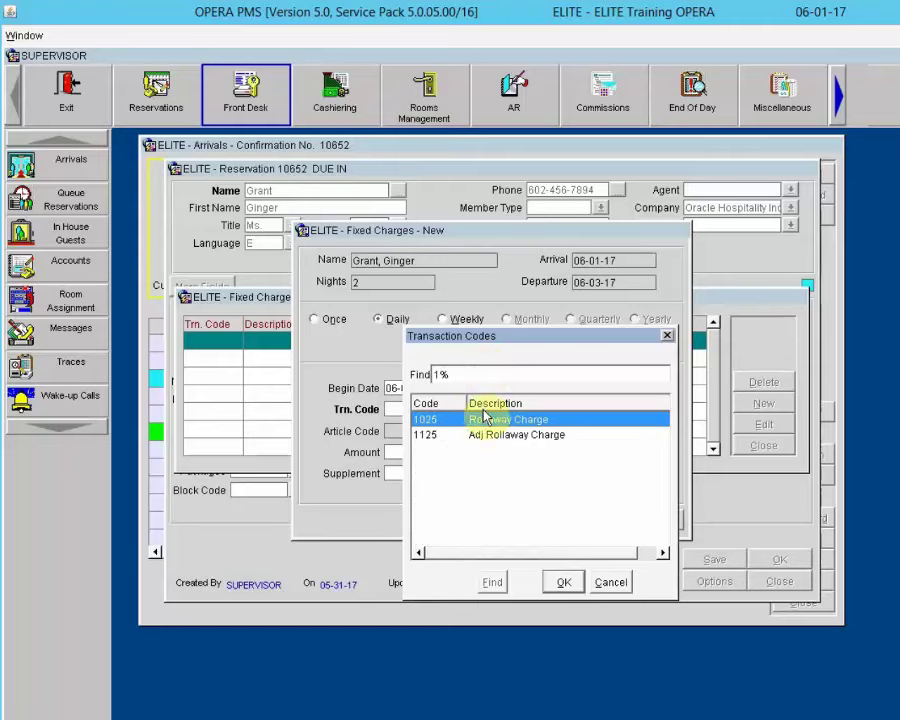
{"action": "left_click", "coordinate": [565, 578]}
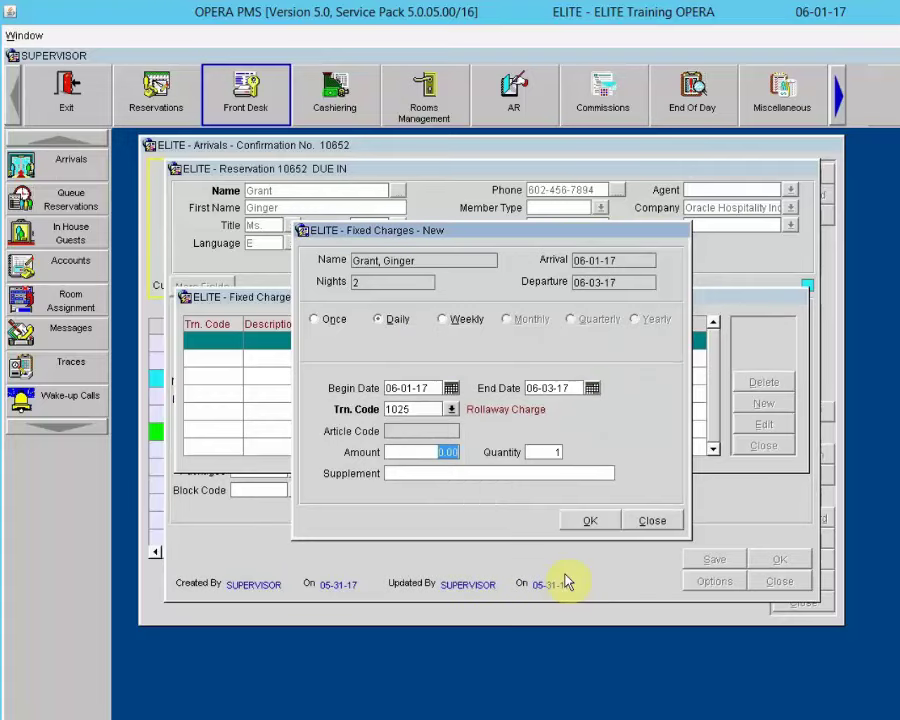
{"action": "type", "text": "25.00"}
{"action": "left_click", "coordinate": [599, 520]}
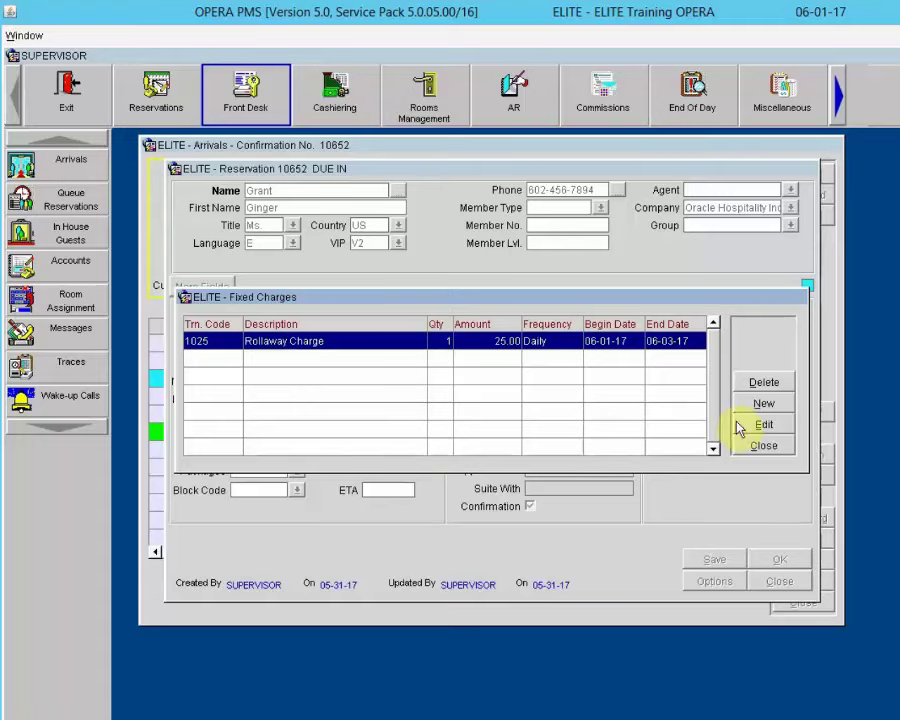
Step: Add a 5015 Guest Self Parking fixed charge of 30.00 daily to reservation 10652
{"action": "left_click", "coordinate": [762, 405]}
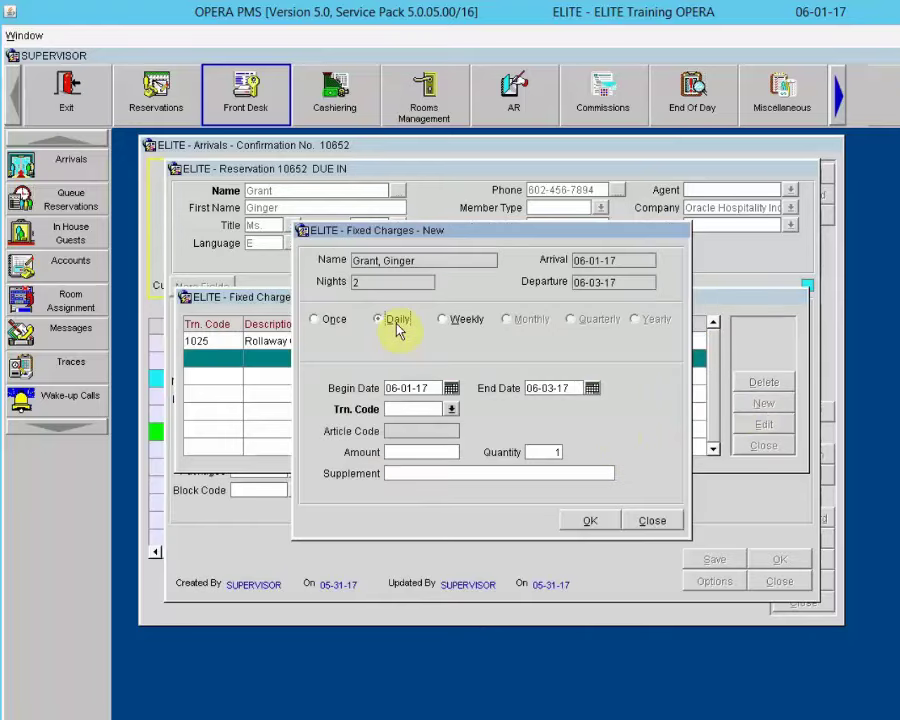
{"action": "left_click", "coordinate": [452, 410]}
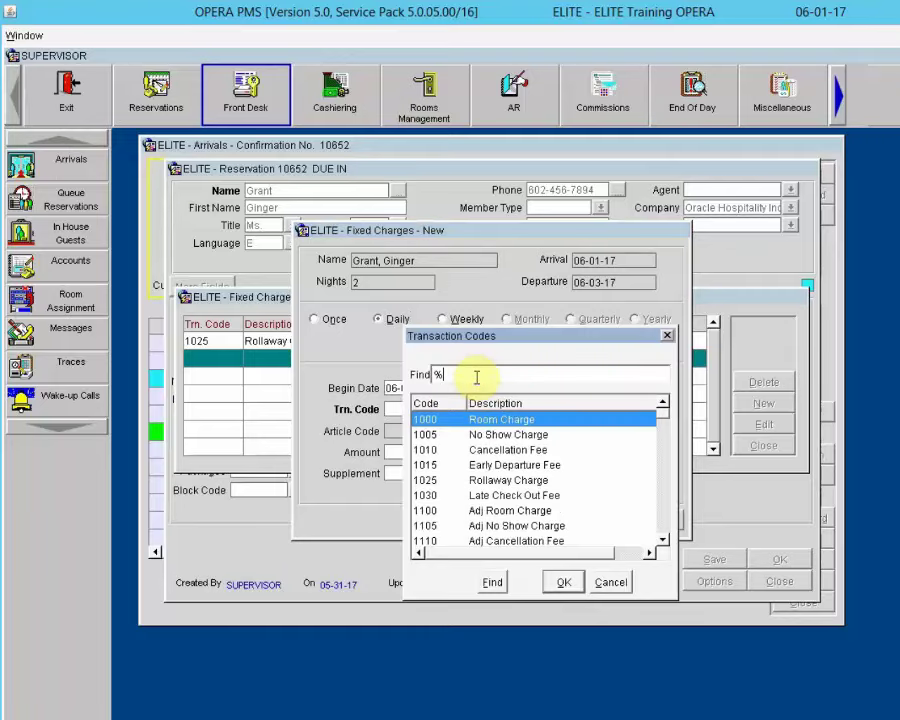
{"action": "type", "text": "%park"}
{"action": "key", "text": "Return"}
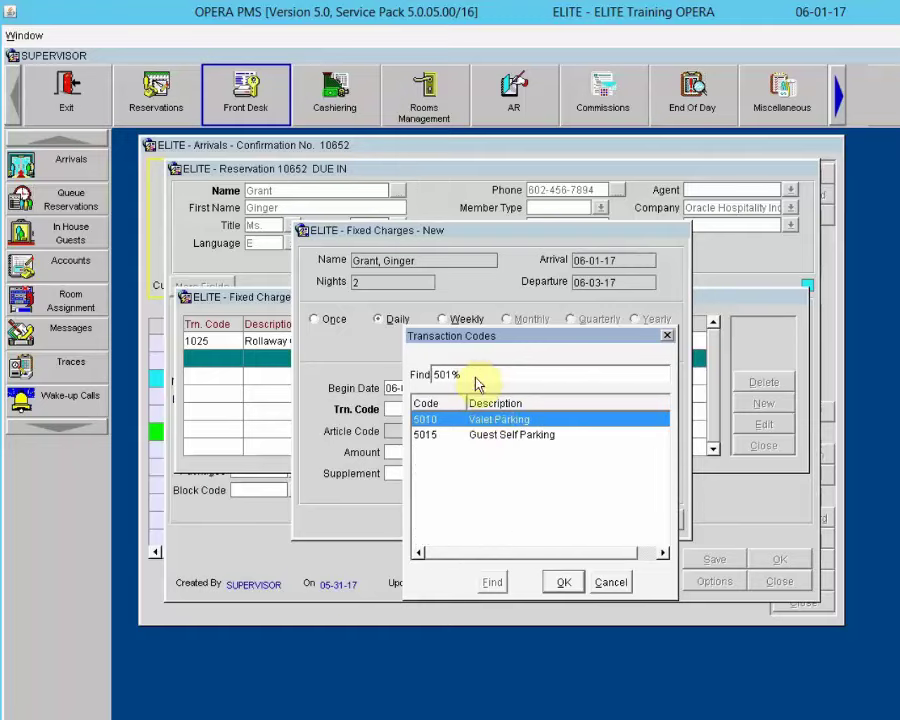
{"action": "left_click", "coordinate": [492, 435]}
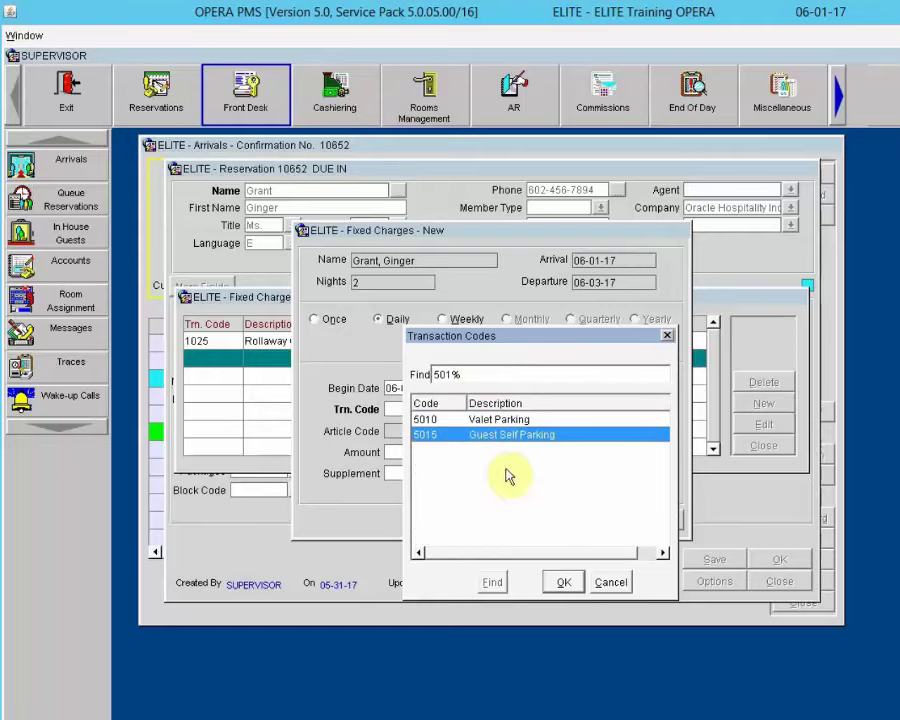
{"action": "left_click", "coordinate": [562, 584]}
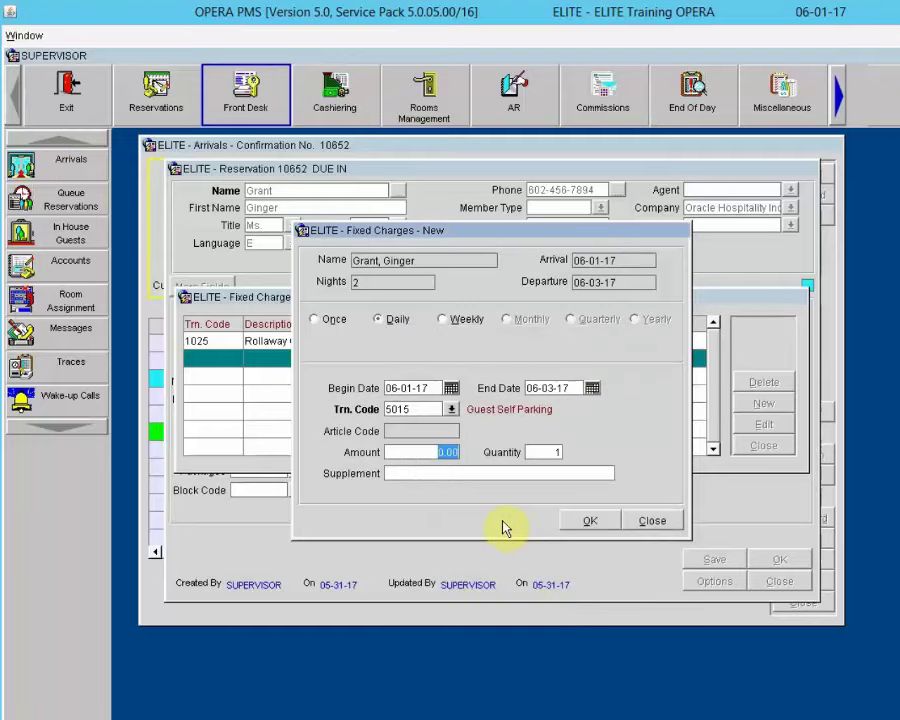
{"action": "key", "text": "BackSpace"}
{"action": "type", "text": "30.00"}
{"action": "left_click", "coordinate": [586, 523]}
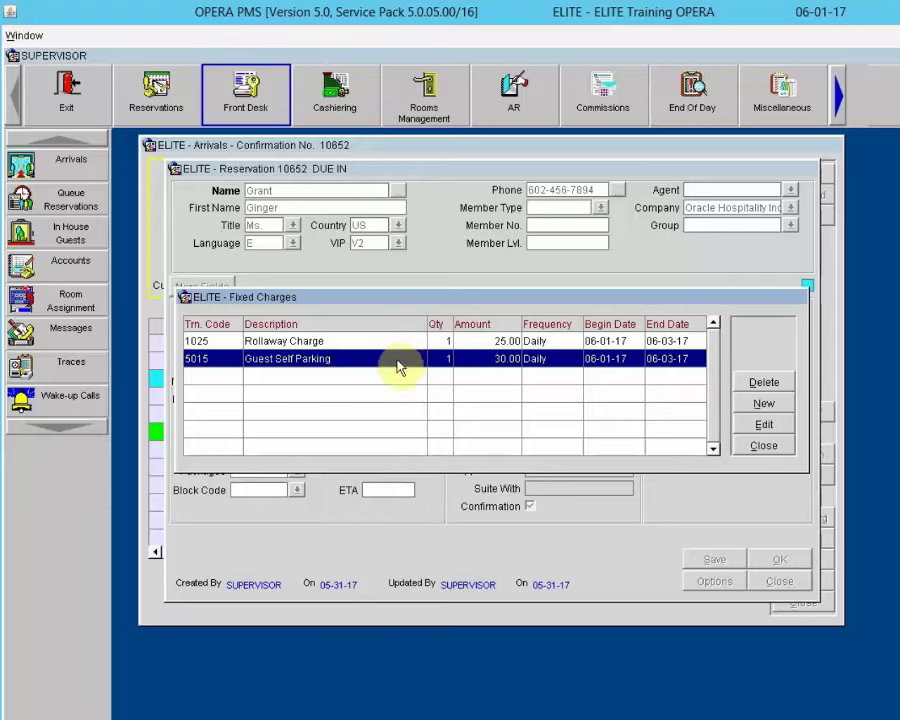
{"action": "left_click", "coordinate": [776, 448]}
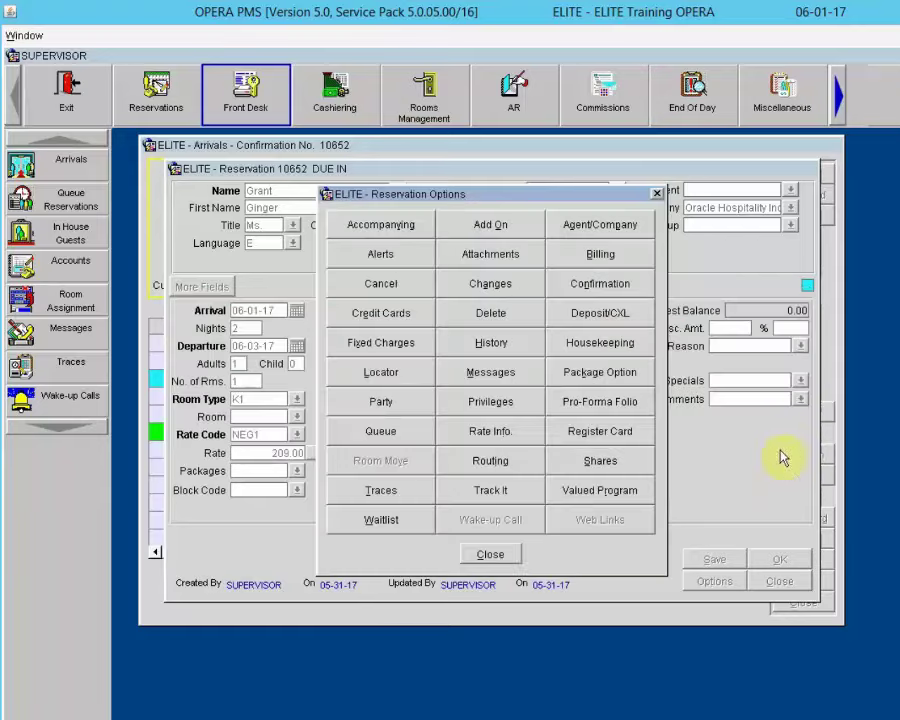
Step: Search available K1 rooms including Clean and Dirty statuses, reviewing vacant rooms like 101 and 103
{"action": "left_click", "coordinate": [490, 556]}
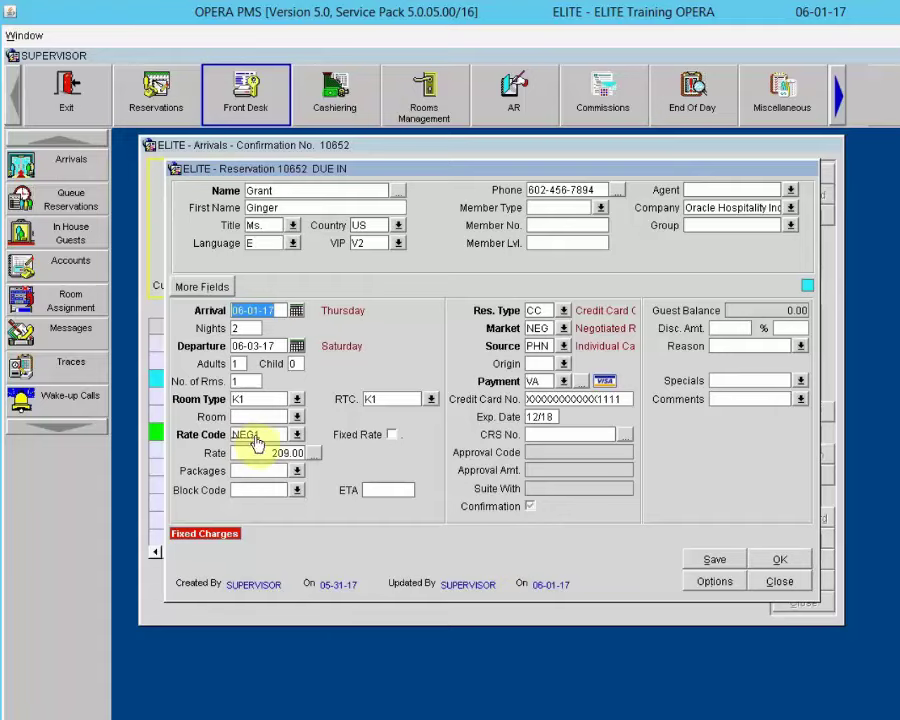
{"action": "left_click", "coordinate": [297, 417]}
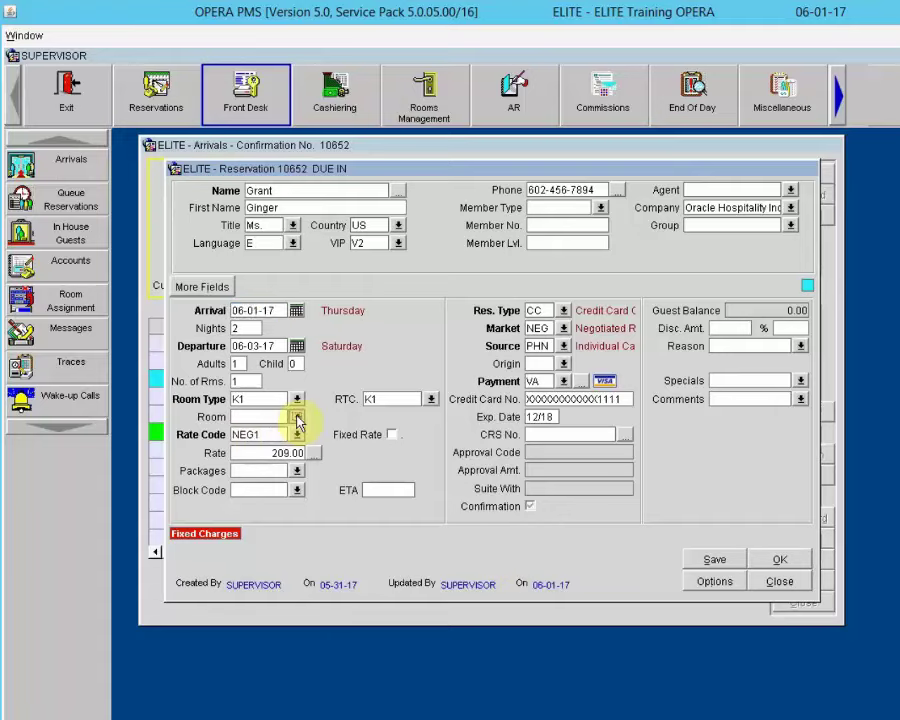
{"action": "left_click", "coordinate": [297, 417]}
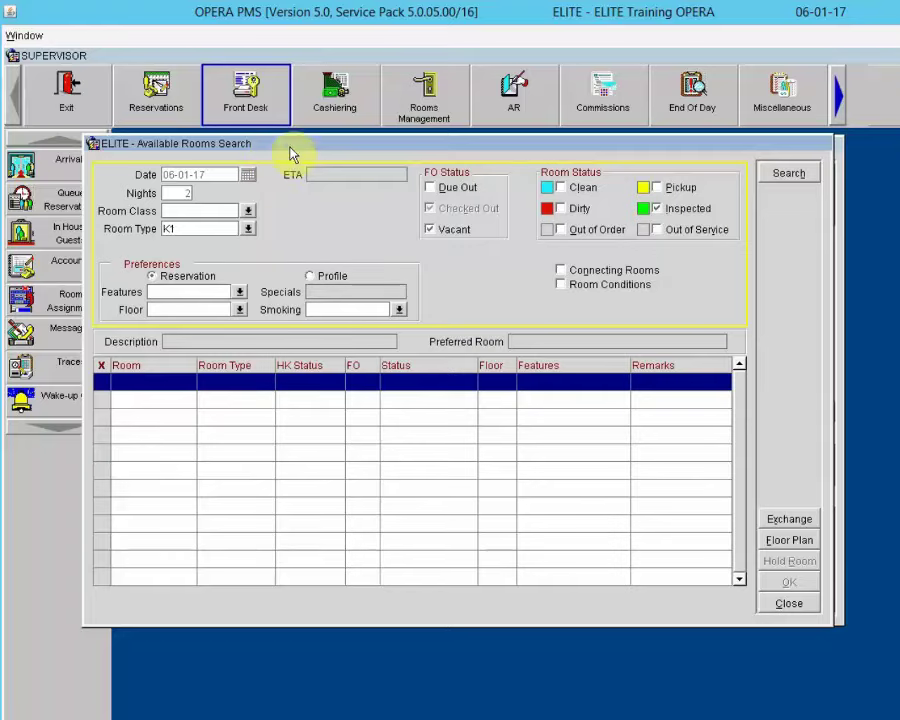
{"action": "left_click_drag", "start_coordinate": [311, 153], "coordinate": [341, 159]}
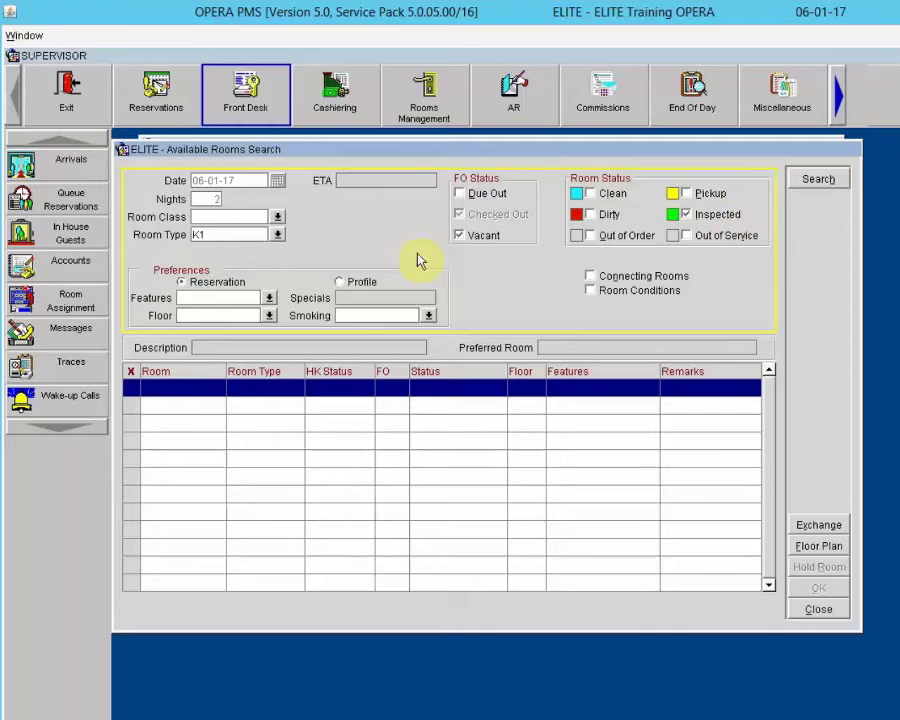
{"action": "left_click", "coordinate": [215, 235]}
{"action": "key", "text": "BackSpace"}
{"action": "key", "text": "BackSpace"}
{"action": "type", "text": "K1"}
{"action": "left_click", "coordinate": [605, 195]}
{"action": "left_click", "coordinate": [611, 218]}
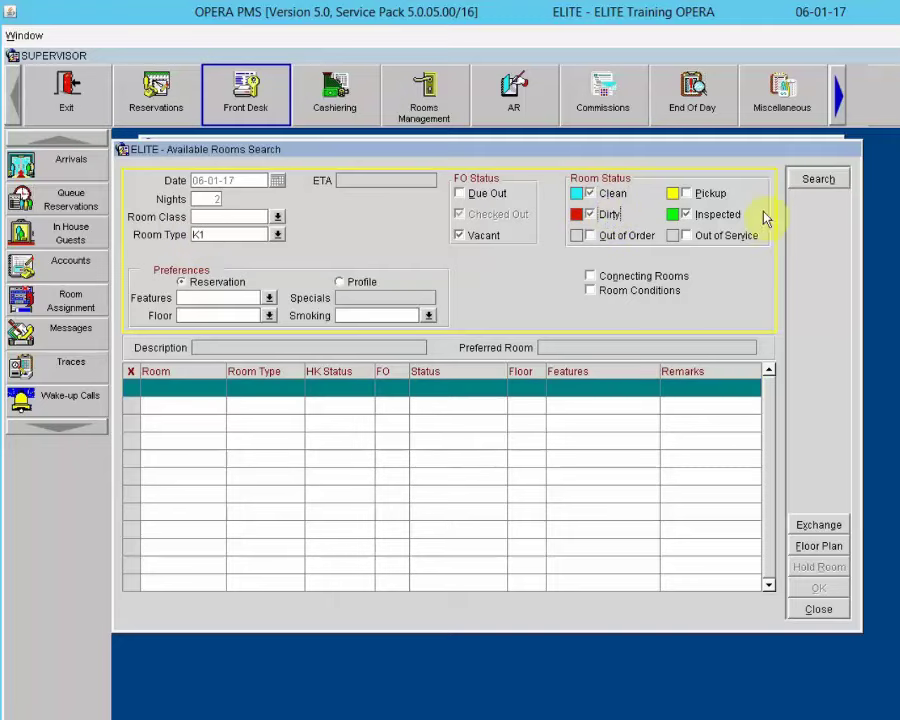
{"action": "left_click", "coordinate": [818, 179]}
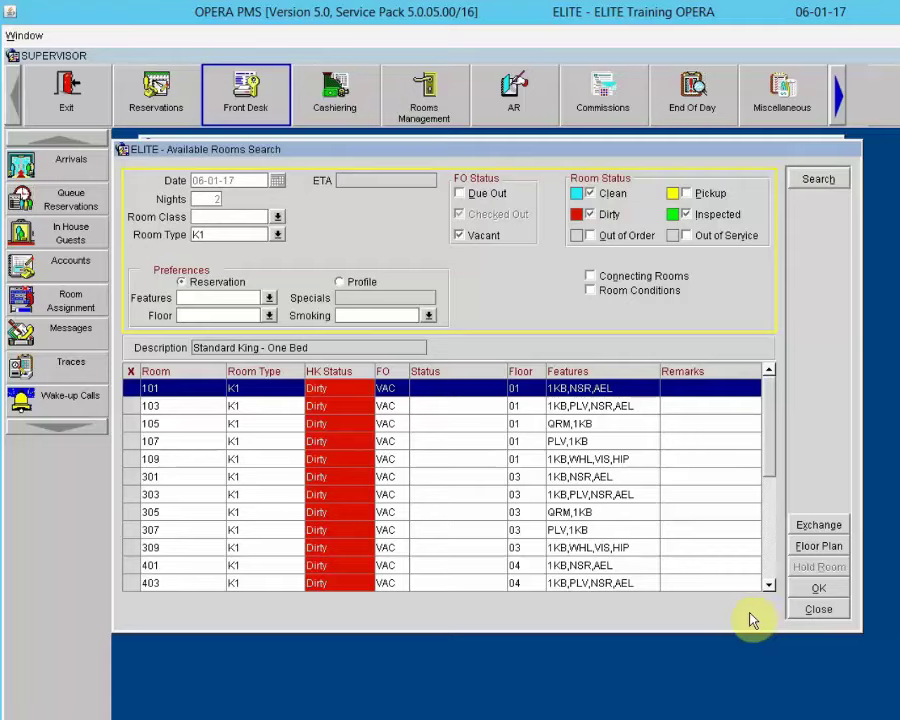
{"action": "left_click", "coordinate": [826, 613]}
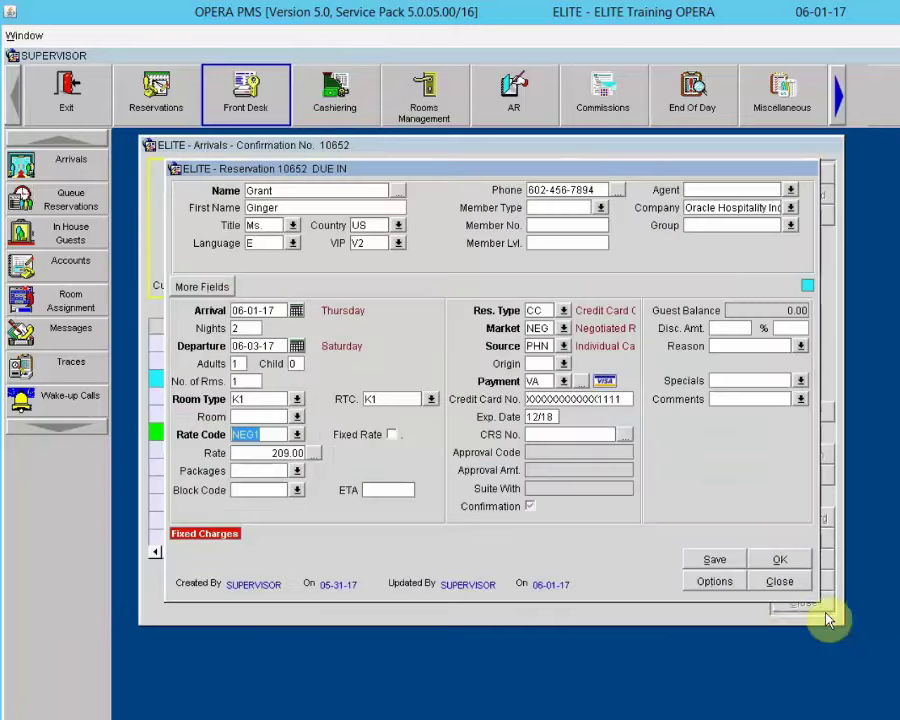
Step: Check the stored credit card, then put reservation 10652 on the queue as number 2
{"action": "left_click", "coordinate": [557, 398]}
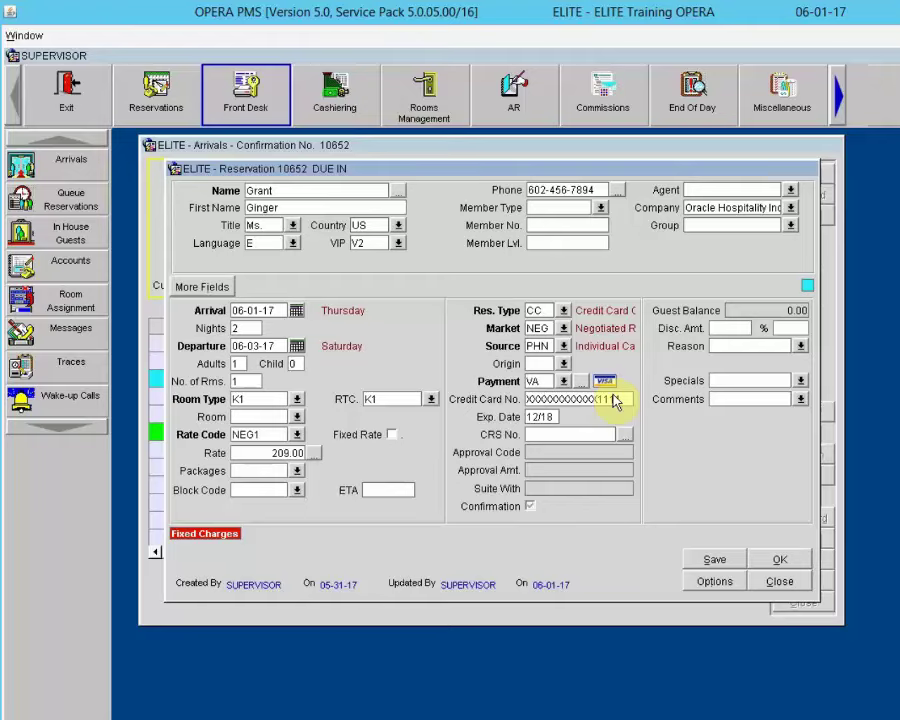
{"action": "left_click", "coordinate": [528, 399]}
{"action": "left_click", "coordinate": [714, 581]}
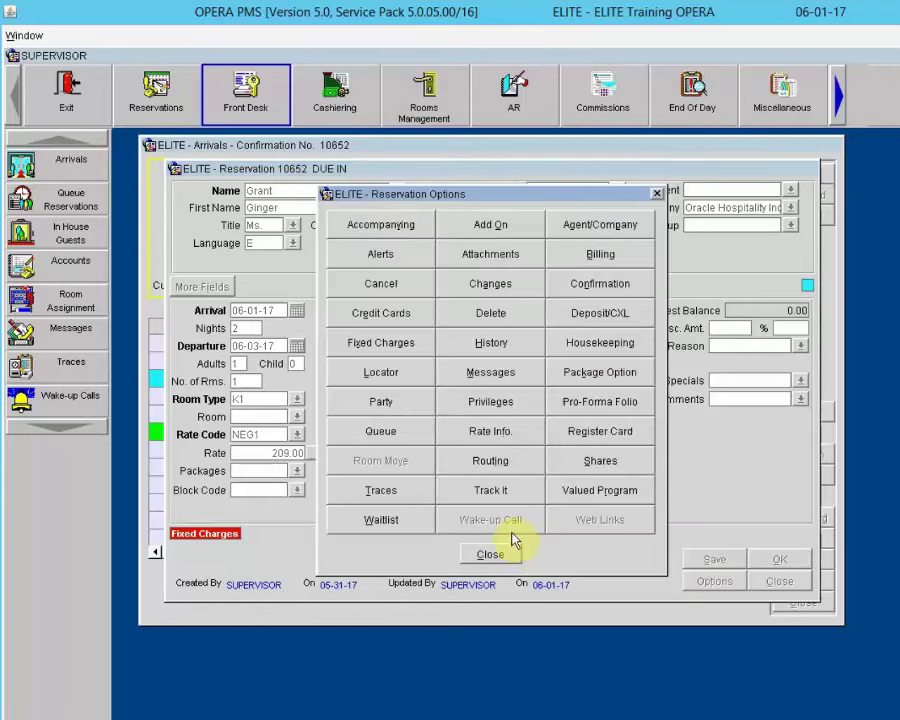
{"action": "left_click", "coordinate": [390, 436]}
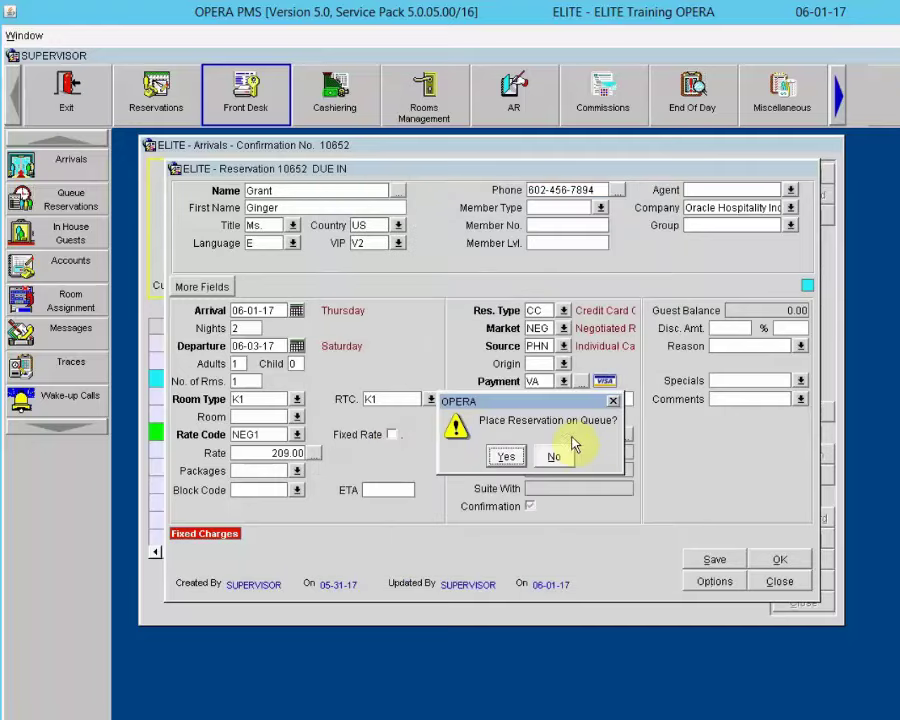
{"action": "left_click", "coordinate": [508, 457]}
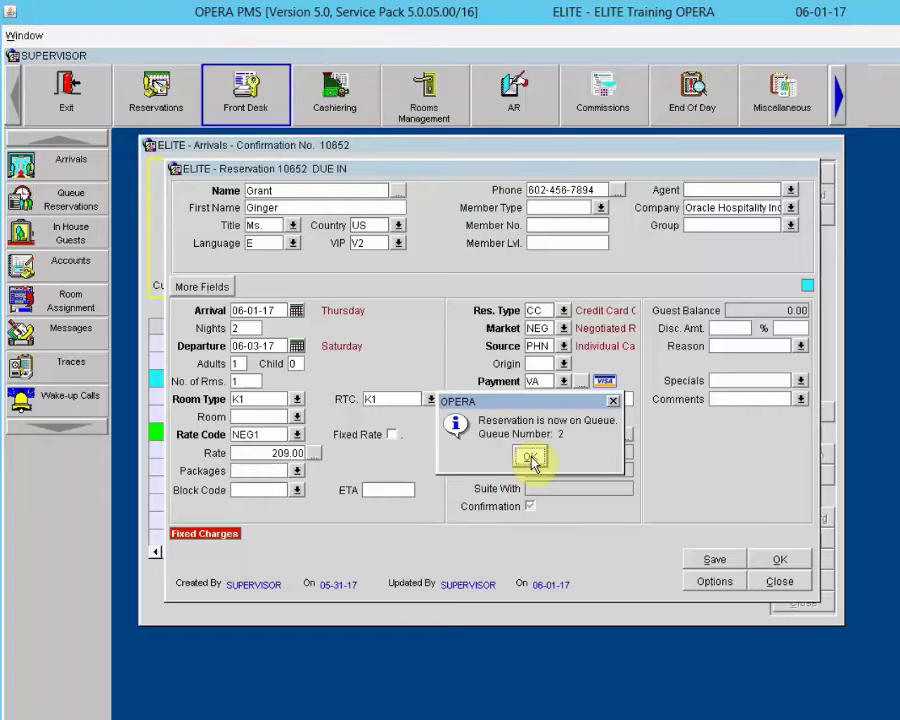
{"action": "left_click", "coordinate": [530, 458]}
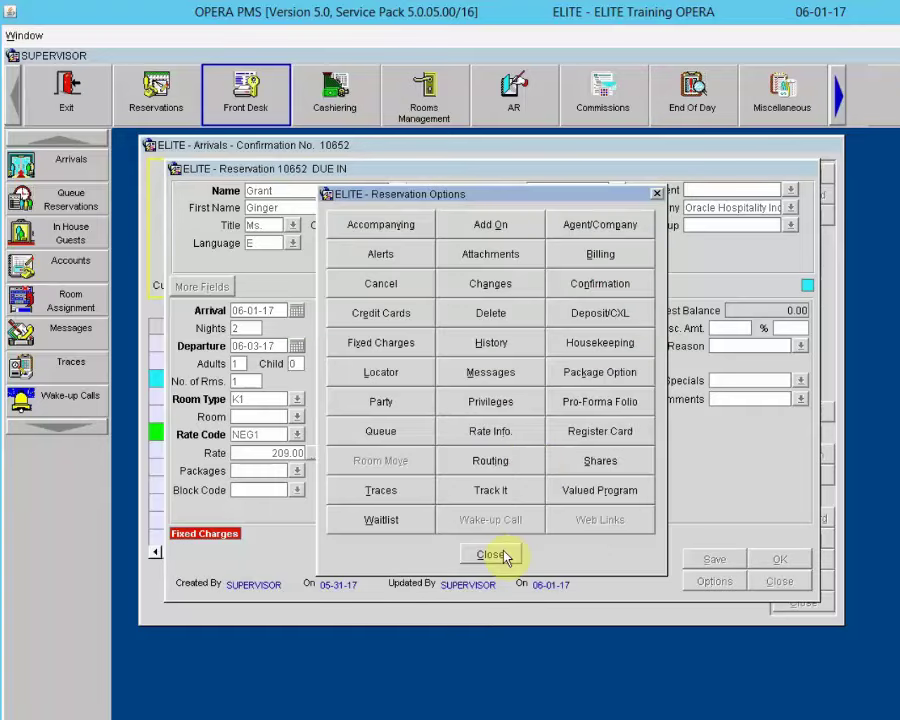
{"action": "left_click", "coordinate": [497, 556]}
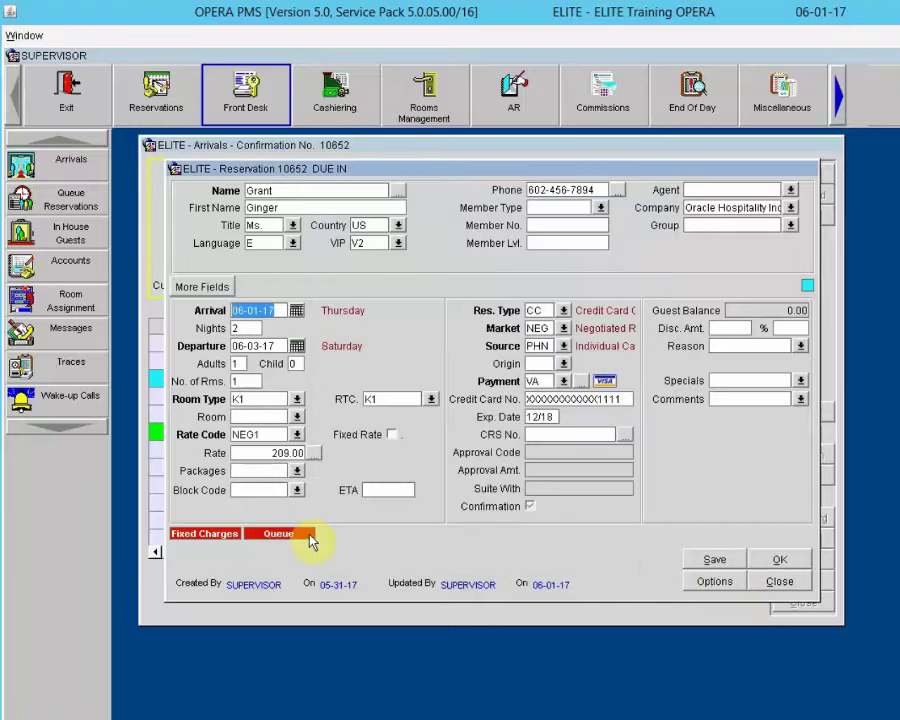
Step: Close the reservation and Arrivals, then review the two queued K1 reservations in Queue Reservations
{"action": "left_click", "coordinate": [780, 581]}
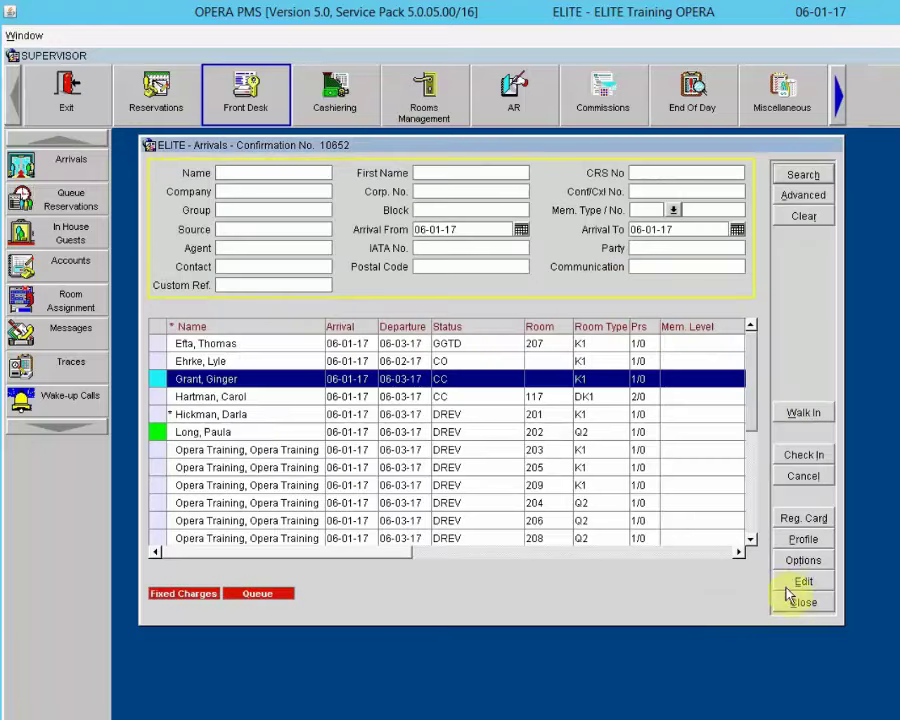
{"action": "left_click", "coordinate": [795, 604]}
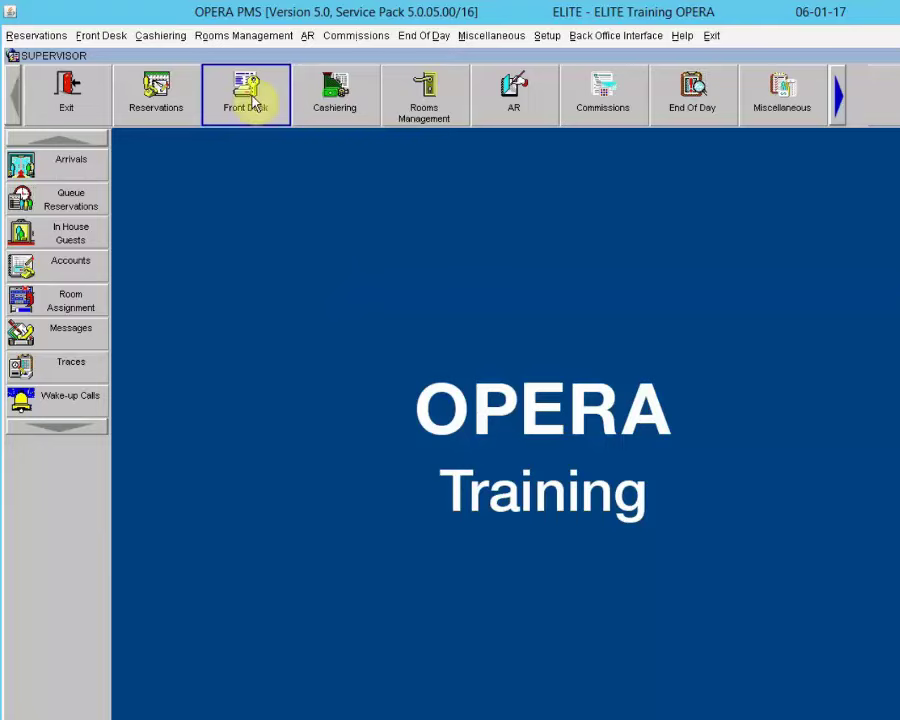
{"action": "left_click", "coordinate": [38, 200]}
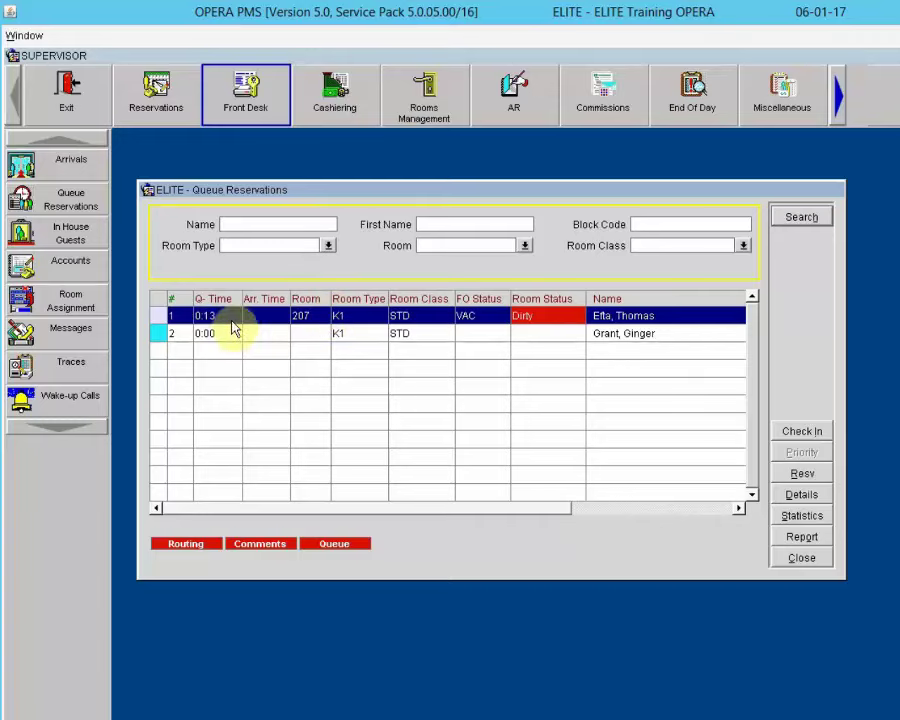
{"action": "double_click", "coordinate": [297, 325]}
{"action": "left_click", "coordinate": [300, 334]}
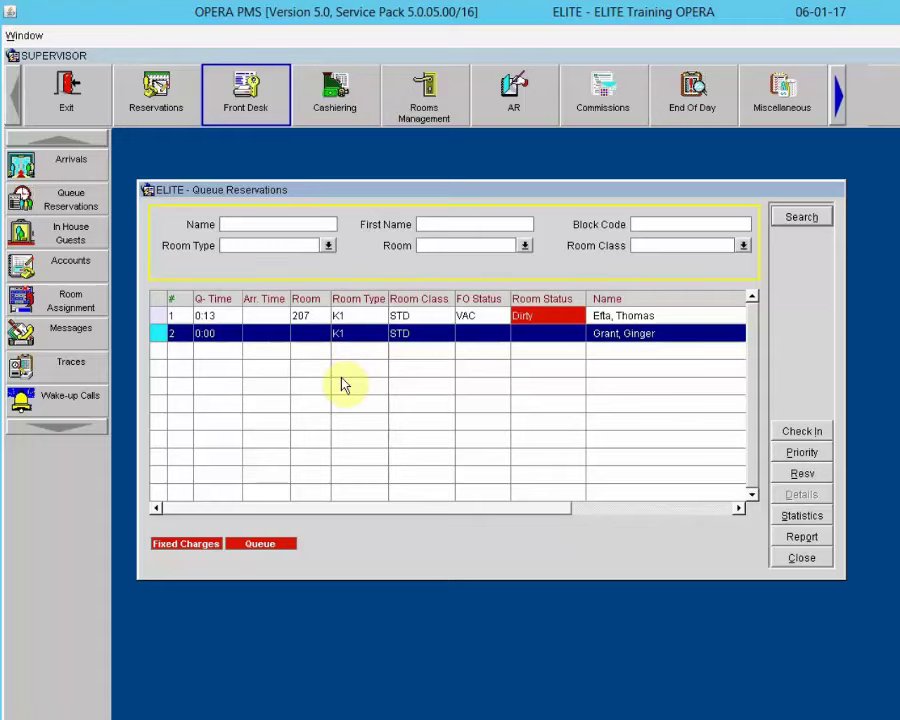
{"action": "left_click", "coordinate": [787, 557]}
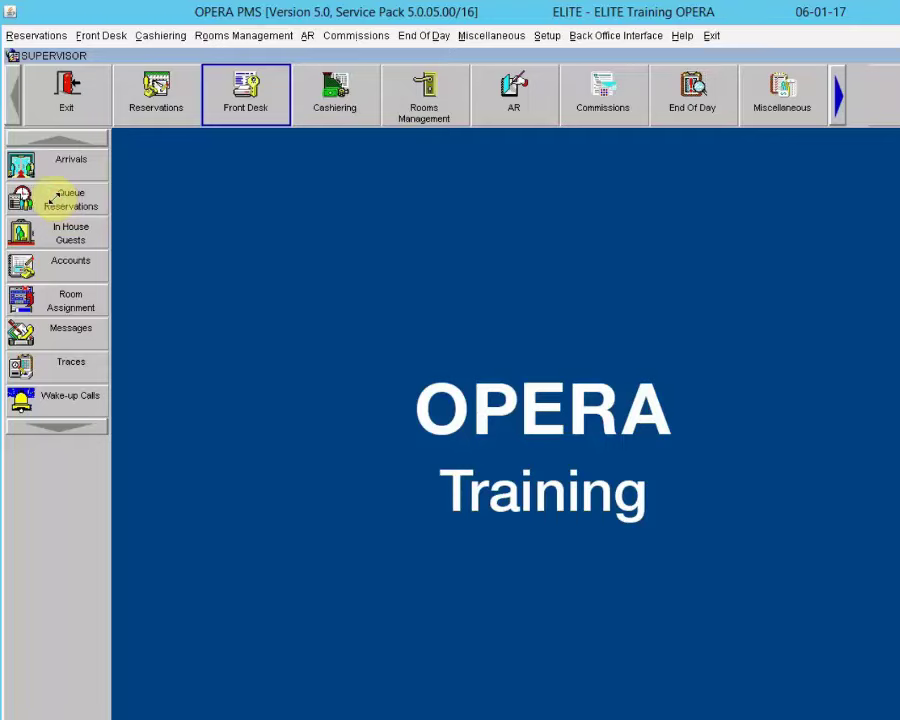
{"action": "left_click", "coordinate": [50, 199]}
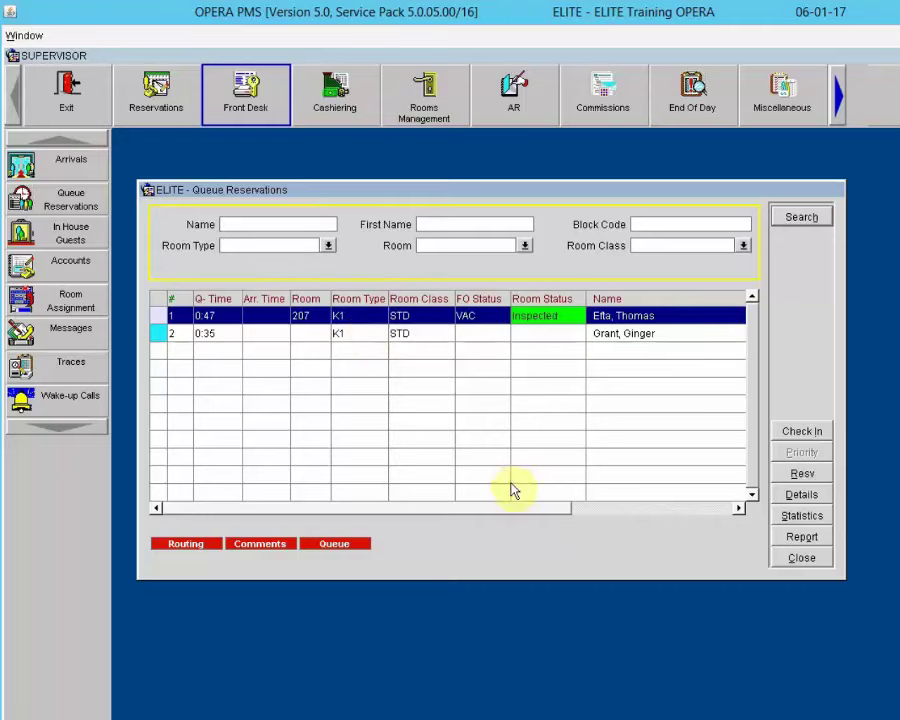
{"action": "left_click", "coordinate": [797, 558]}
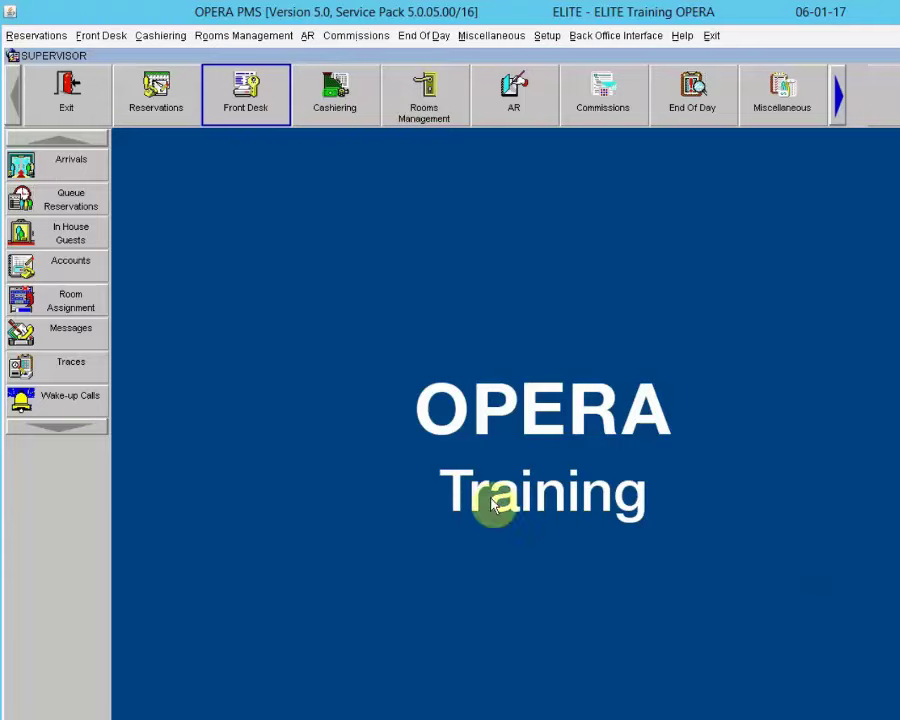
Step: Search Arrivals by the guest's last name and open reservation 10912 for room 207
{"action": "left_click", "coordinate": [22, 170]}
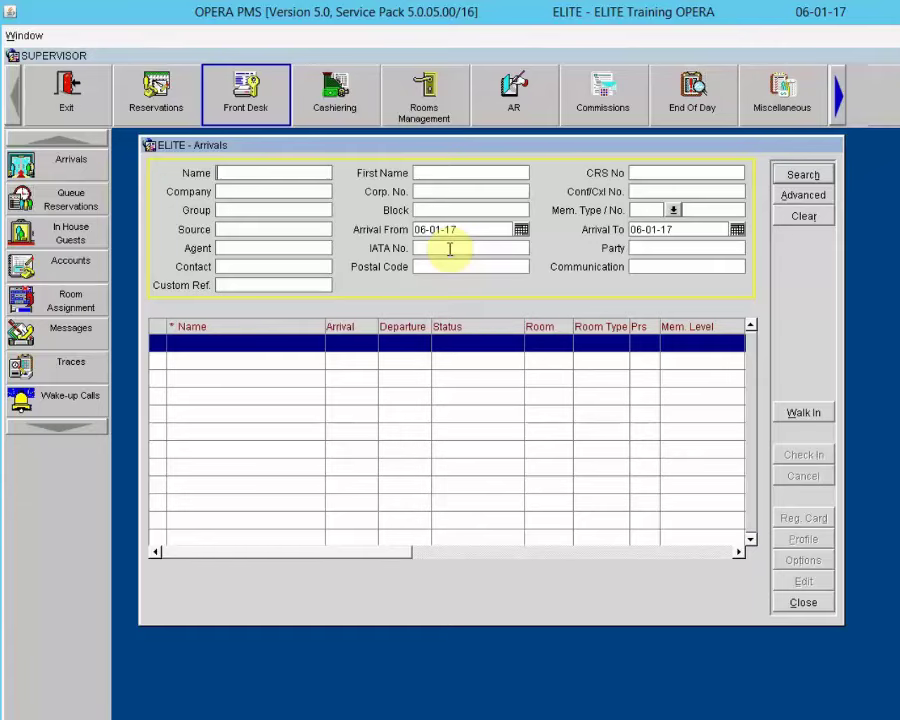
{"action": "type", "text": "efta"}
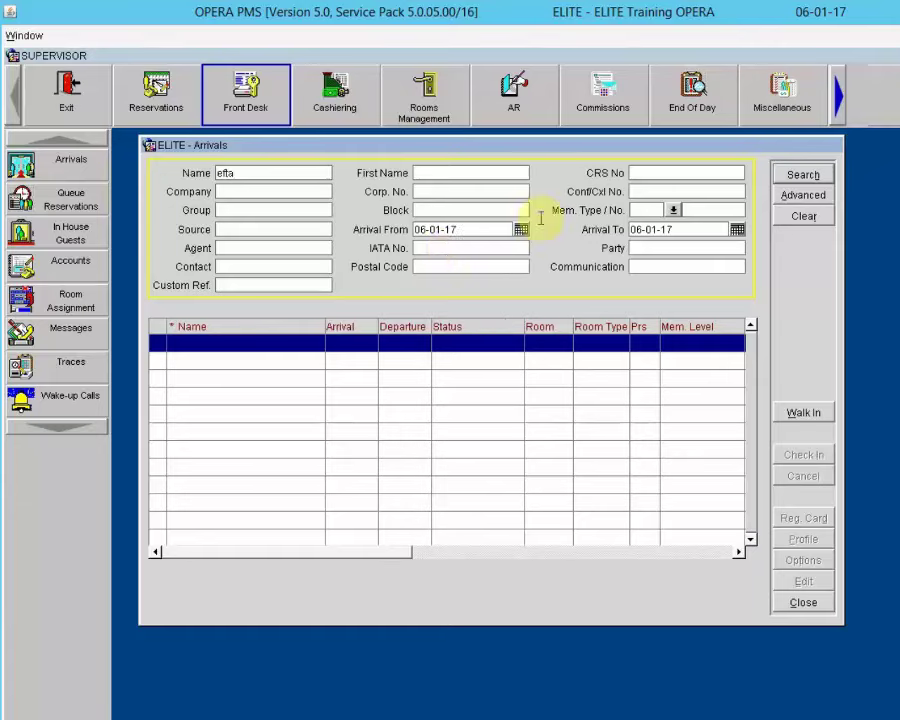
{"action": "left_click", "coordinate": [803, 175]}
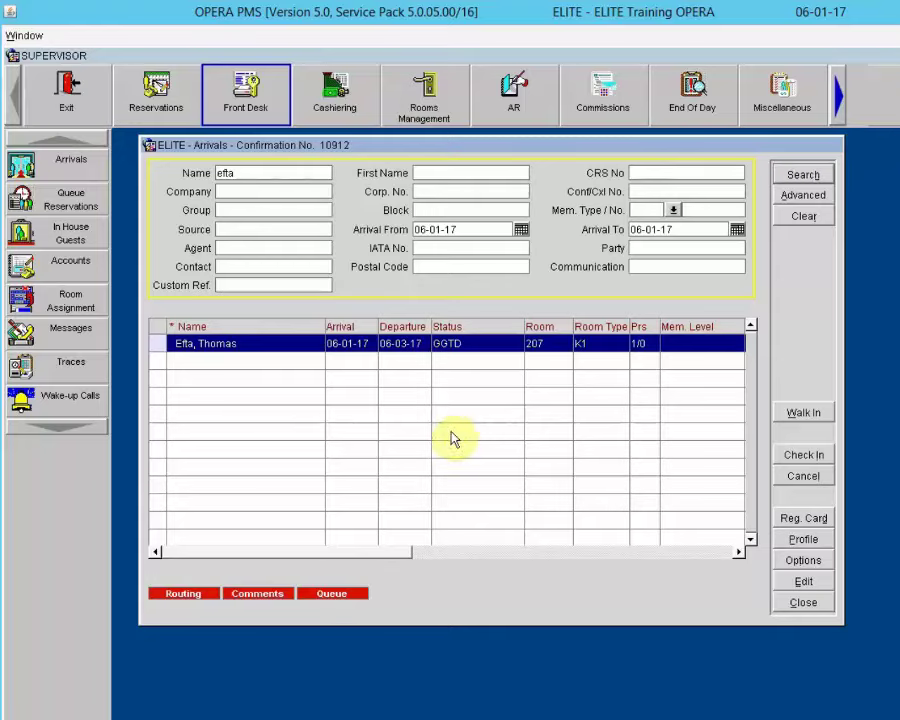
{"action": "left_click", "coordinate": [801, 584]}
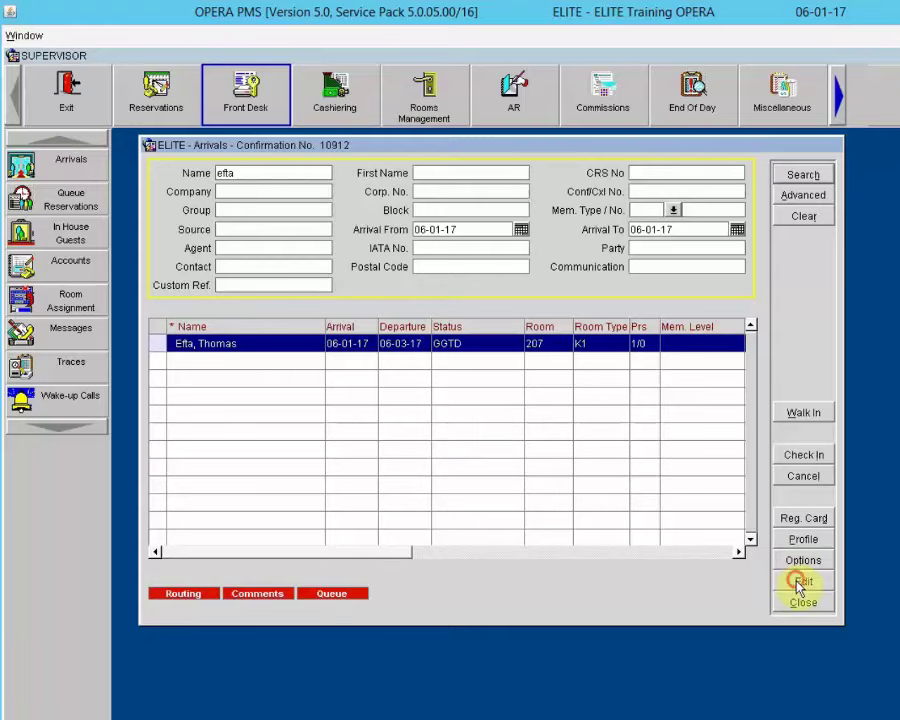
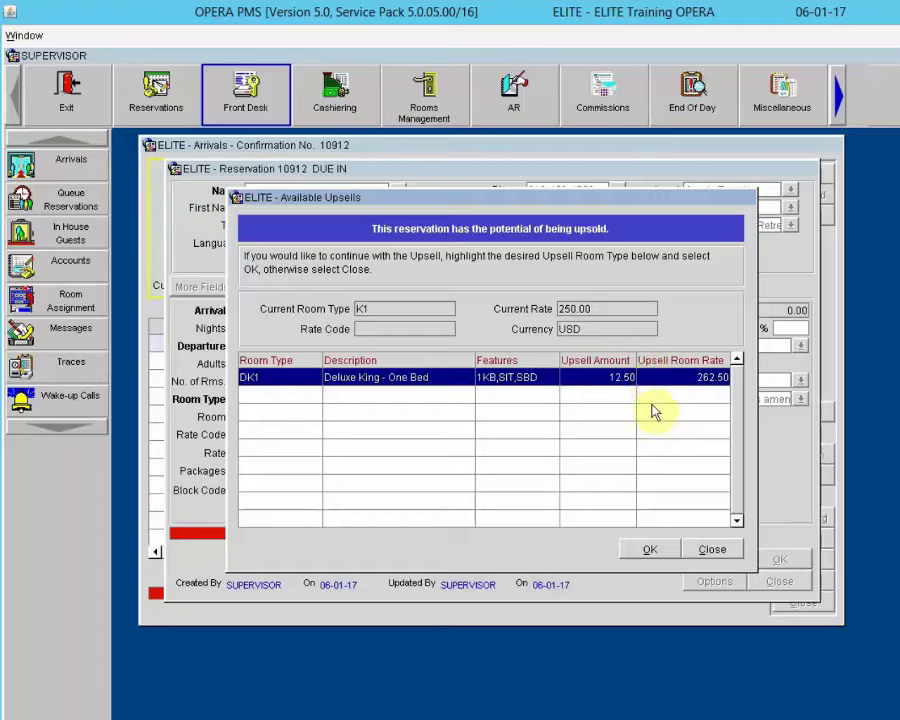
Step: Decline the upsell and check the due-in guest into room 207
{"action": "left_click", "coordinate": [712, 550]}
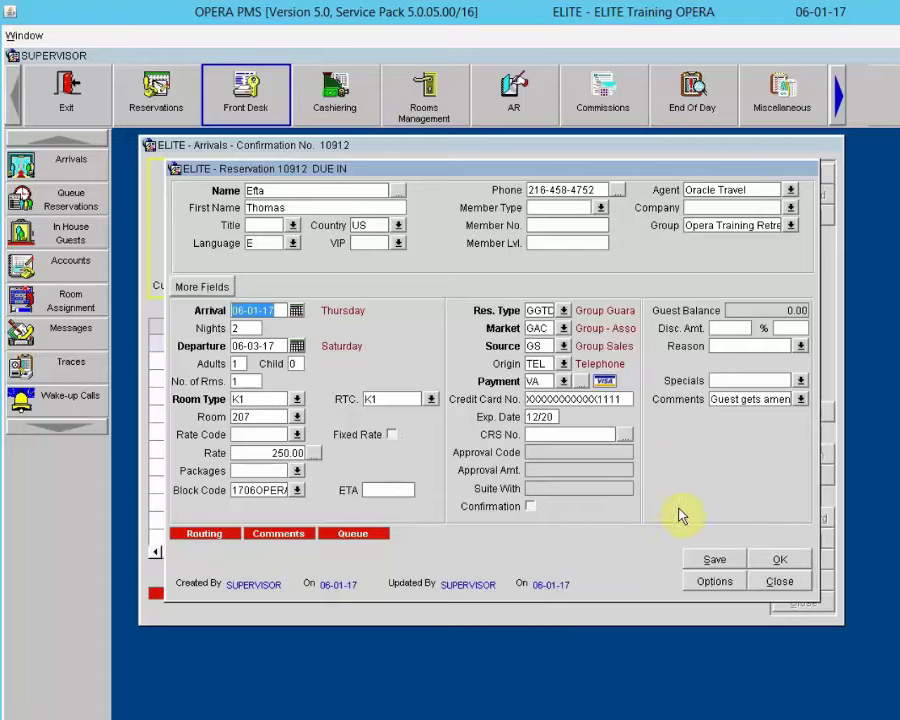
{"action": "left_click", "coordinate": [781, 561]}
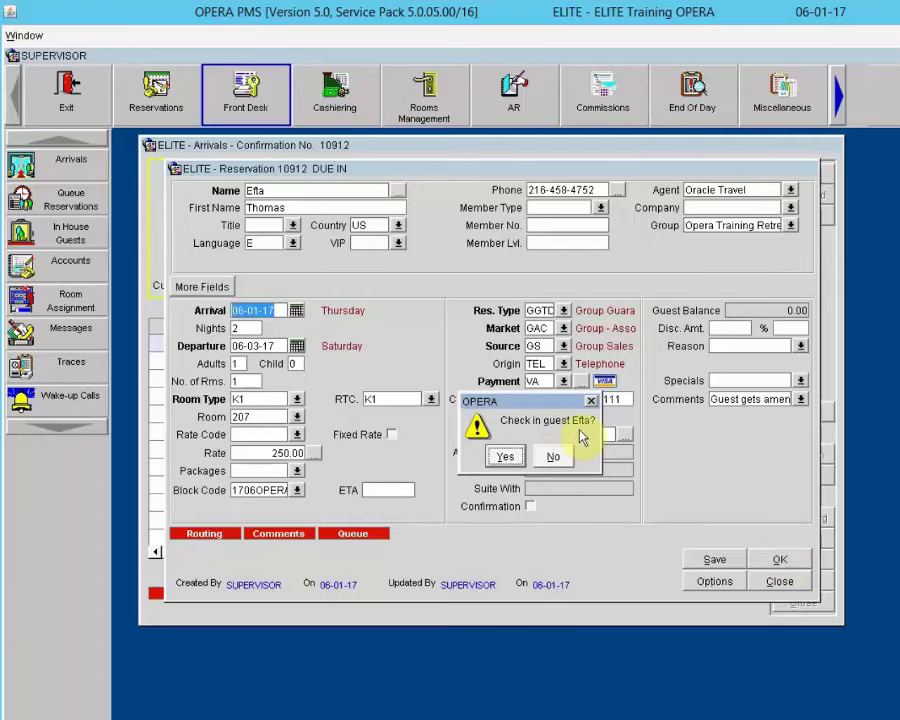
{"action": "left_click", "coordinate": [506, 457]}
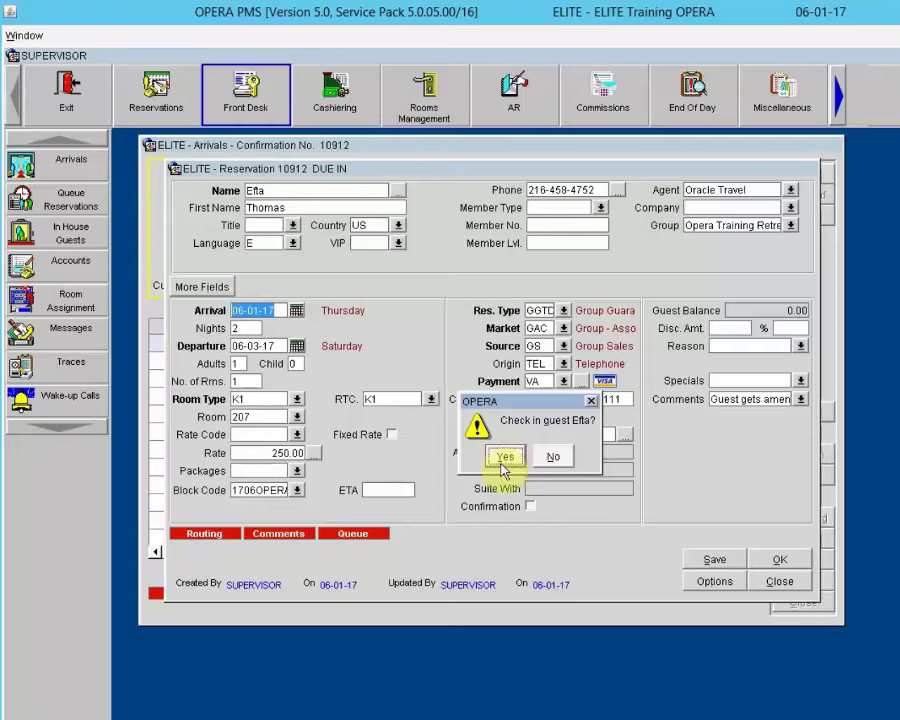
{"action": "key", "text": "Tab"}
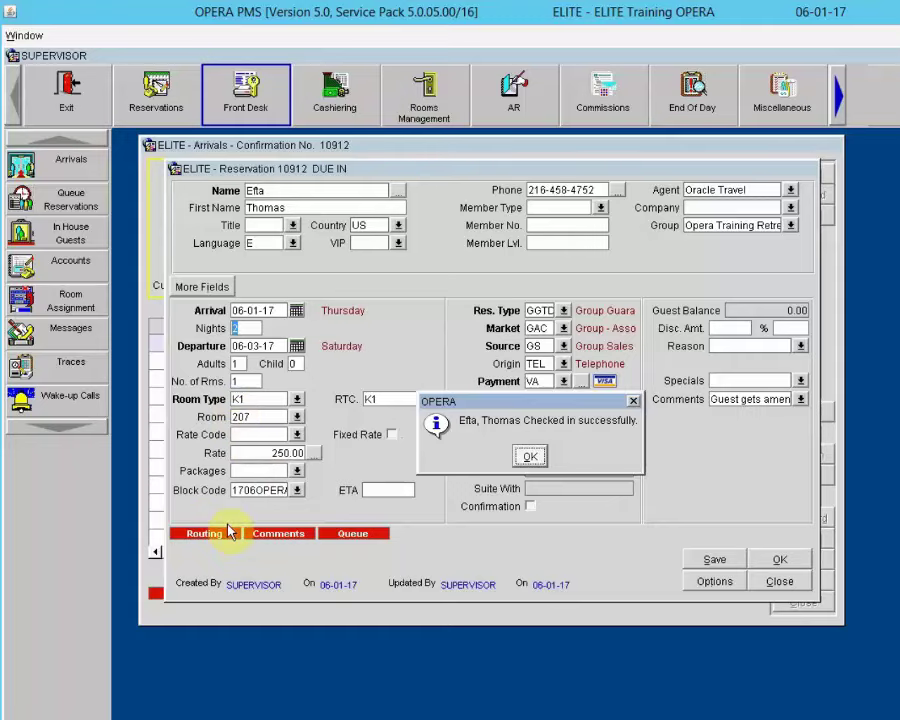
{"action": "left_click", "coordinate": [528, 460]}
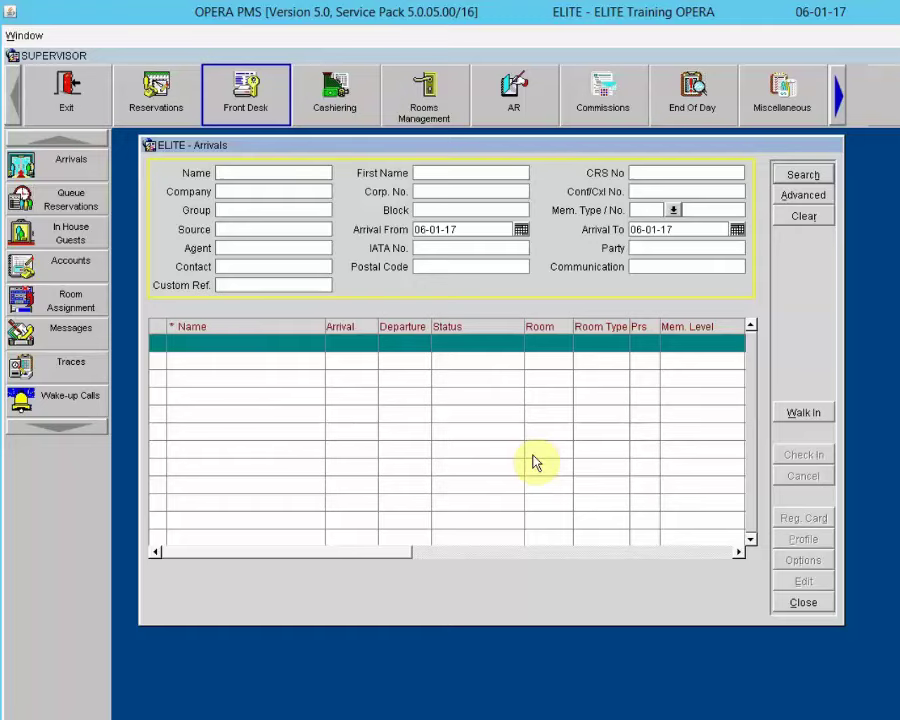
Step: Search In House Guests by the guest's first name to confirm room 207 shows CHECKED IN
{"action": "left_click", "coordinate": [804, 608]}
{"action": "left_click", "coordinate": [803, 606]}
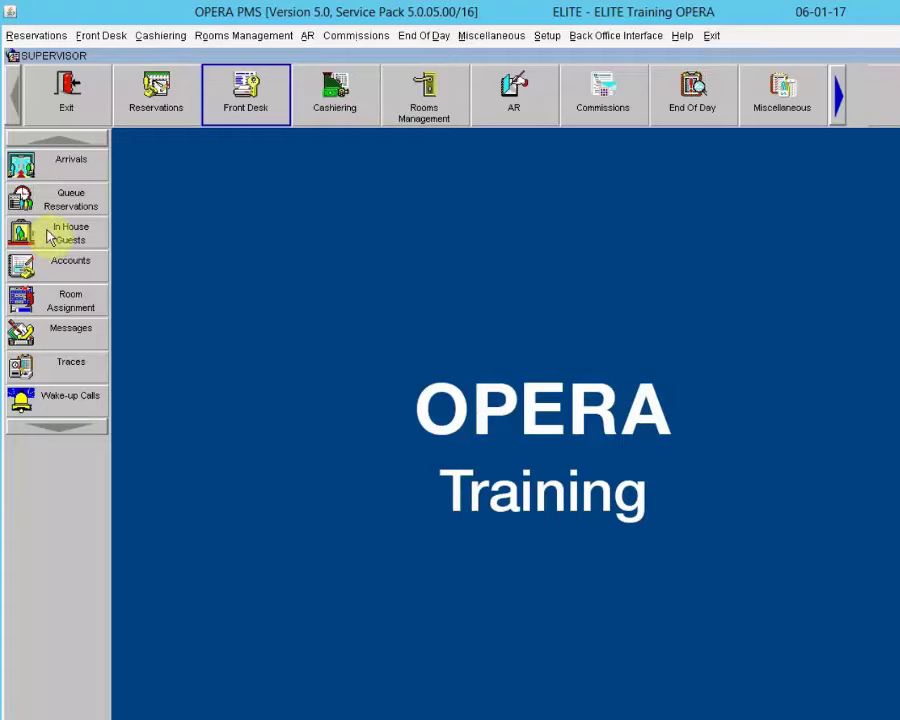
{"action": "left_click", "coordinate": [38, 232]}
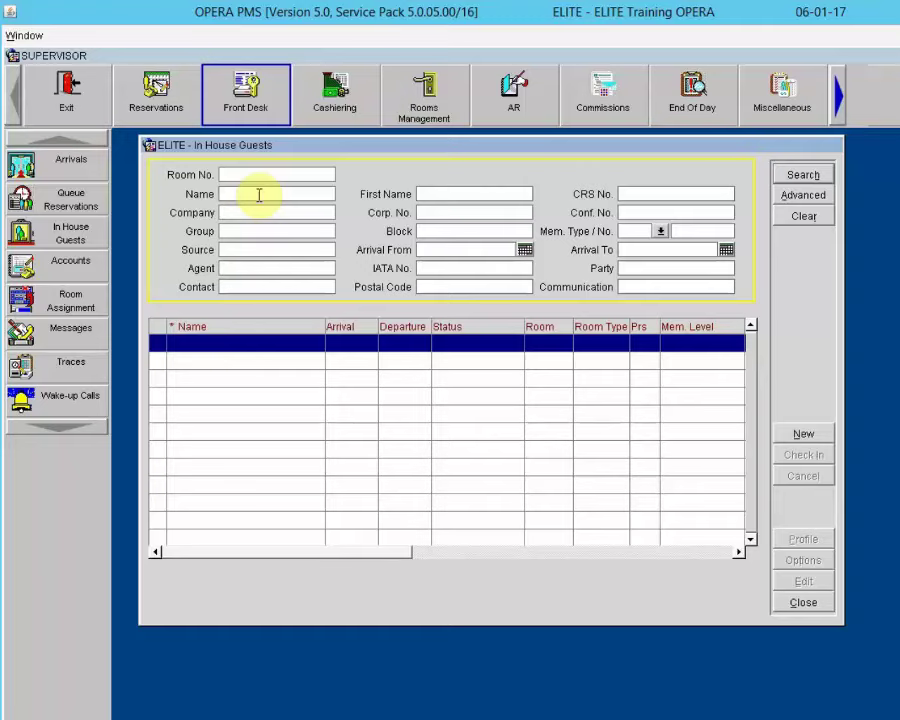
{"action": "left_click", "coordinate": [259, 195]}
{"action": "type", "text": "Tho"}
{"action": "key", "text": "BackSpace"}
{"action": "key", "text": "BackSpace"}
{"action": "key", "text": "BackSpace"}
{"action": "key", "text": "Tab"}
{"action": "type", "text": "thomas"}
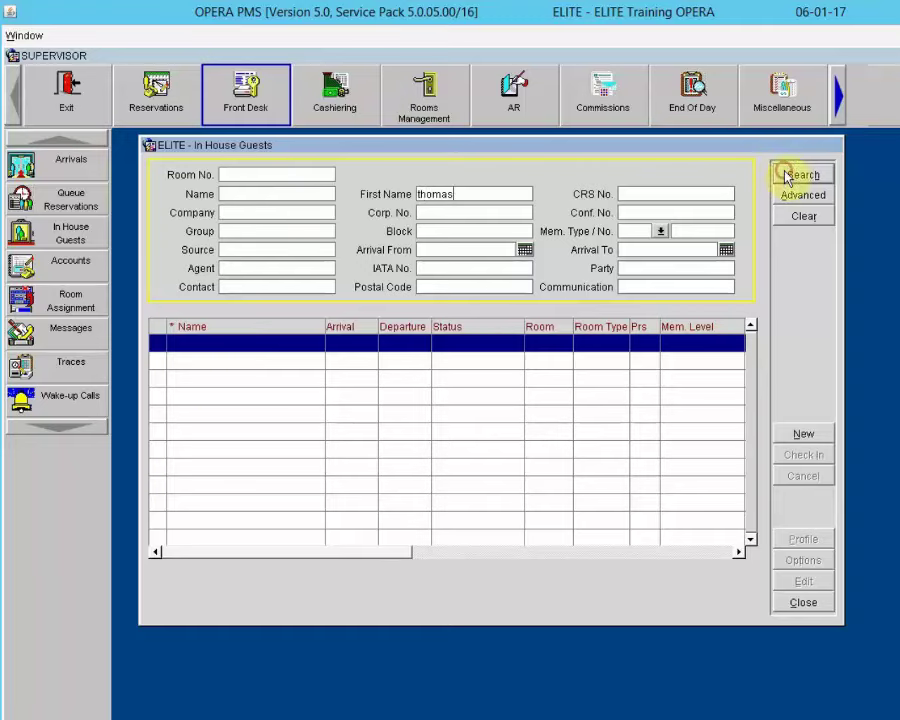
{"action": "left_click", "coordinate": [785, 176]}
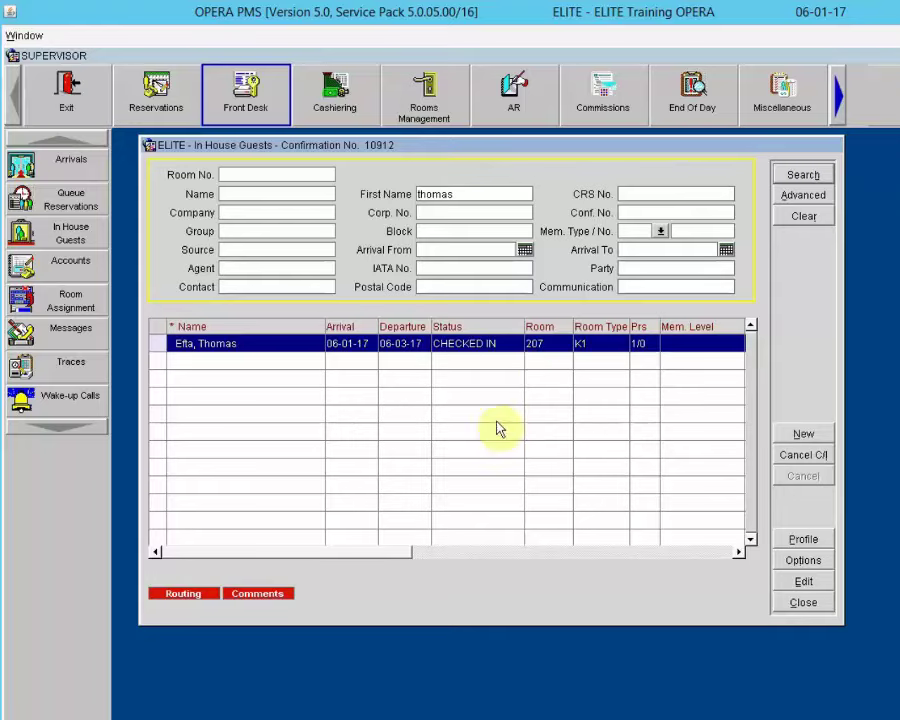
{"action": "left_click", "coordinate": [800, 604]}
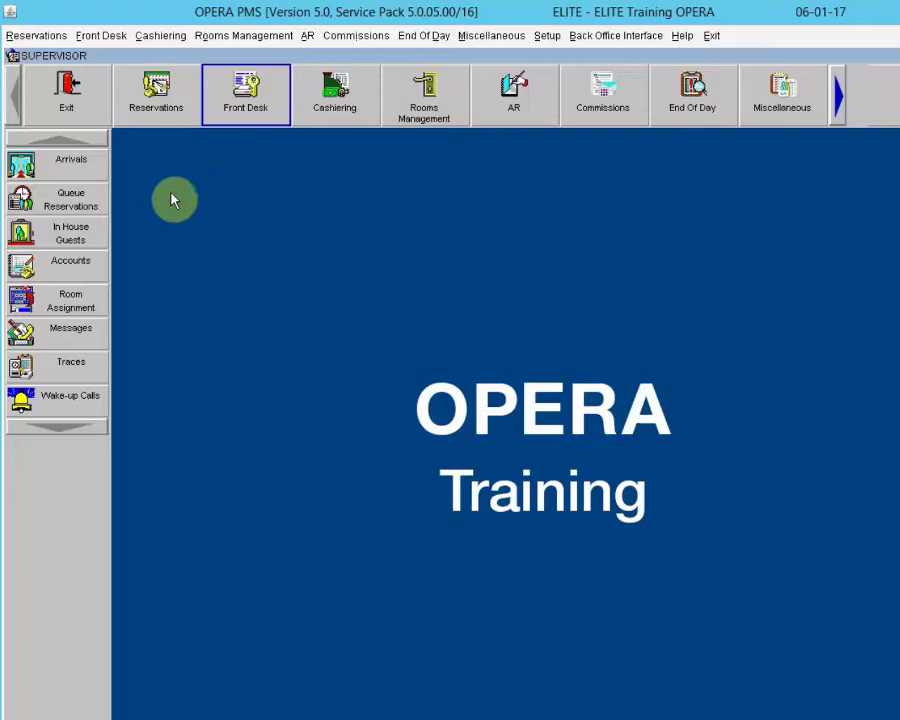
Step: List today's arrivals, check the queued reservation's queue status and open it for editing
{"action": "left_click", "coordinate": [57, 163]}
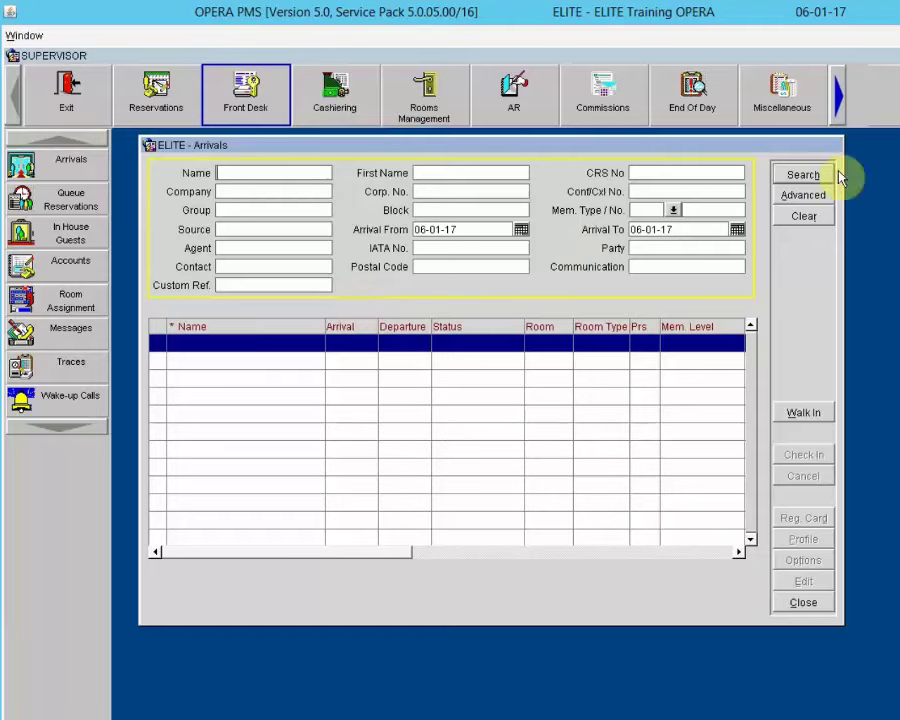
{"action": "left_click", "coordinate": [811, 175]}
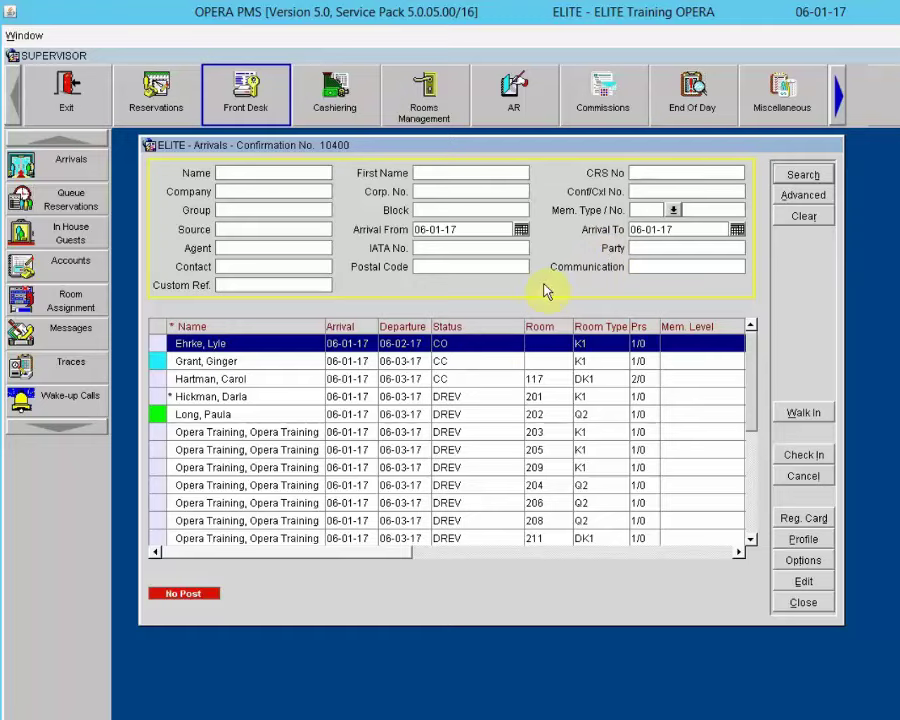
{"action": "left_click", "coordinate": [479, 364]}
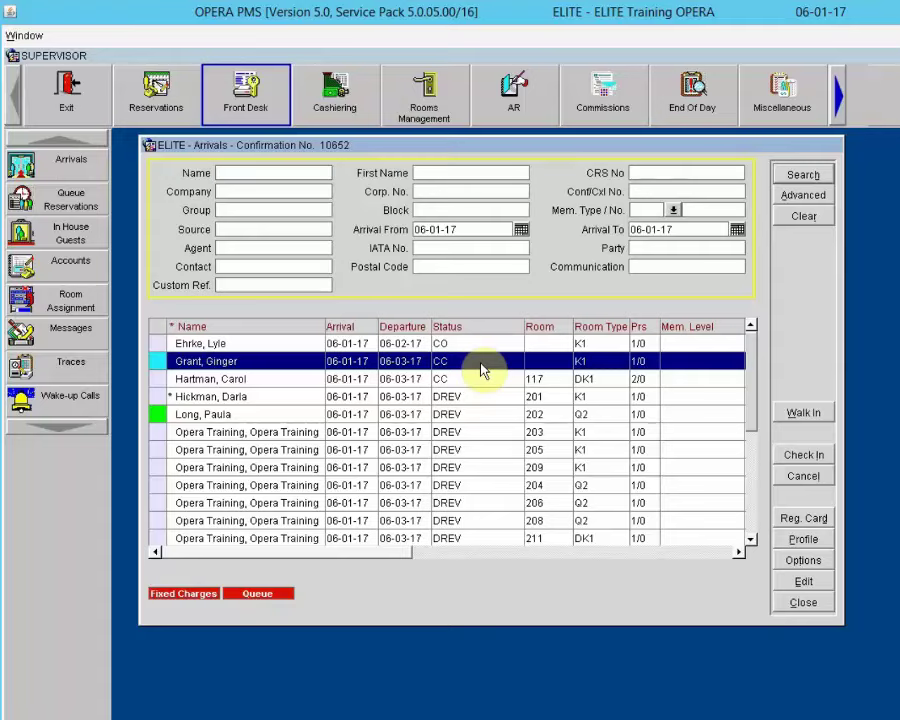
{"action": "left_click", "coordinate": [258, 595]}
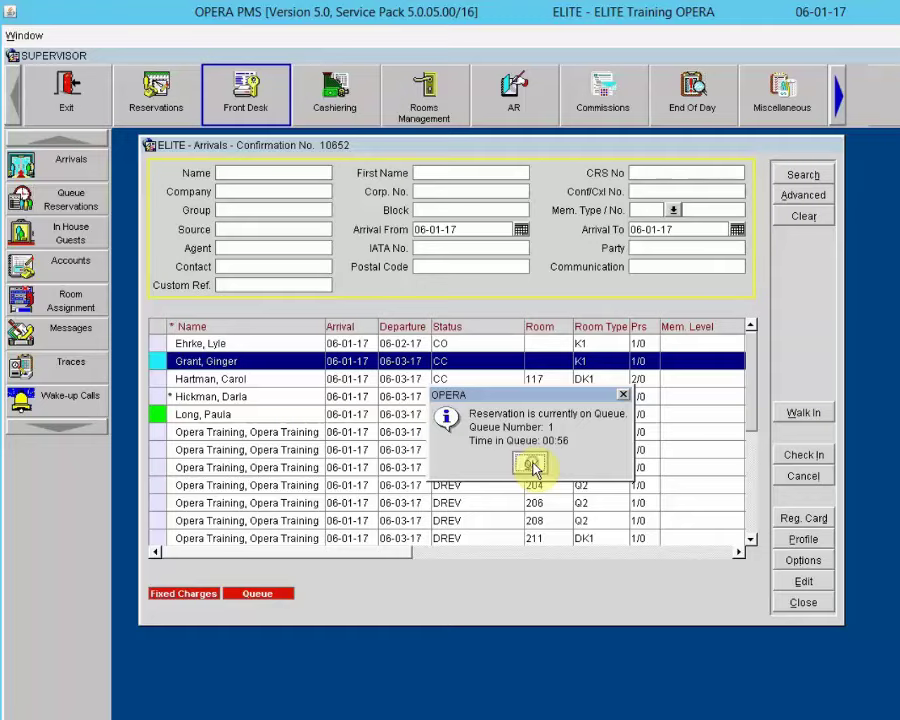
{"action": "left_click", "coordinate": [532, 466]}
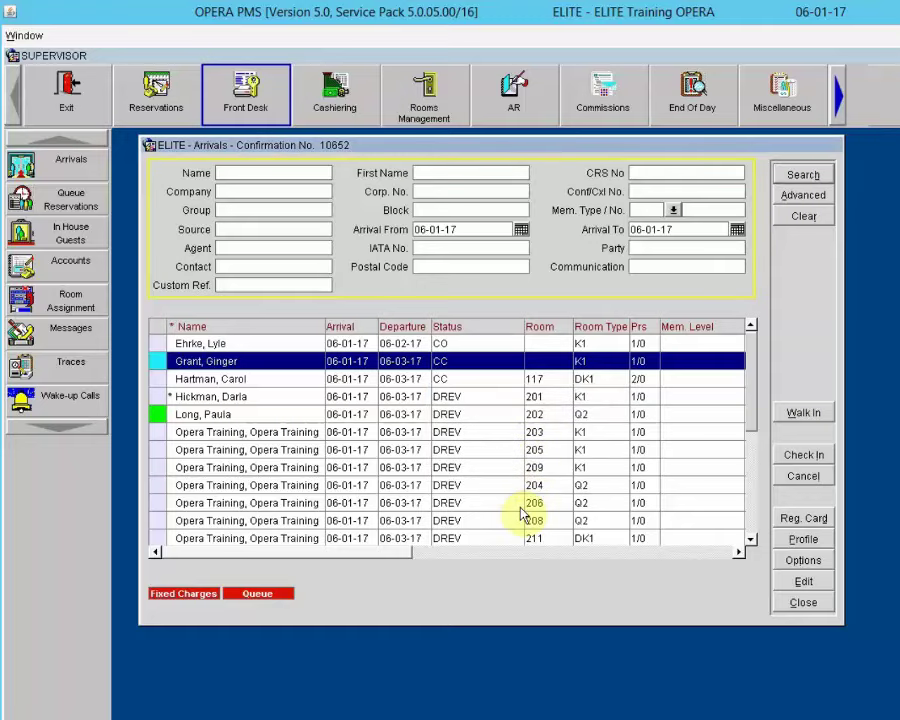
{"action": "left_click", "coordinate": [806, 582]}
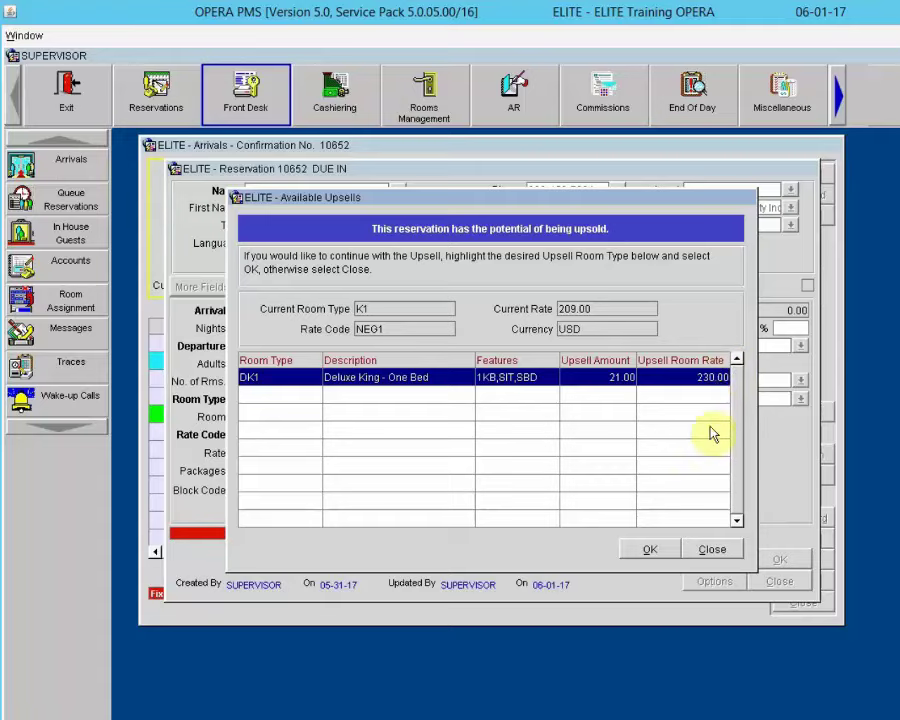
Step: Decline the DK1 upsell and assign room 305 to the queued reservation
{"action": "left_click", "coordinate": [727, 550]}
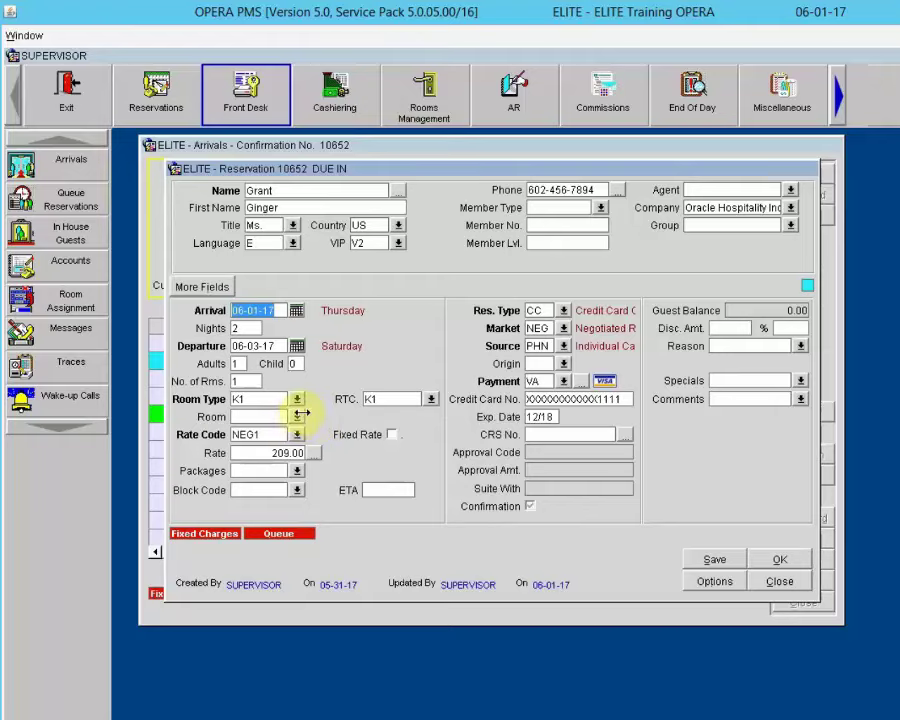
{"action": "left_click", "coordinate": [297, 416]}
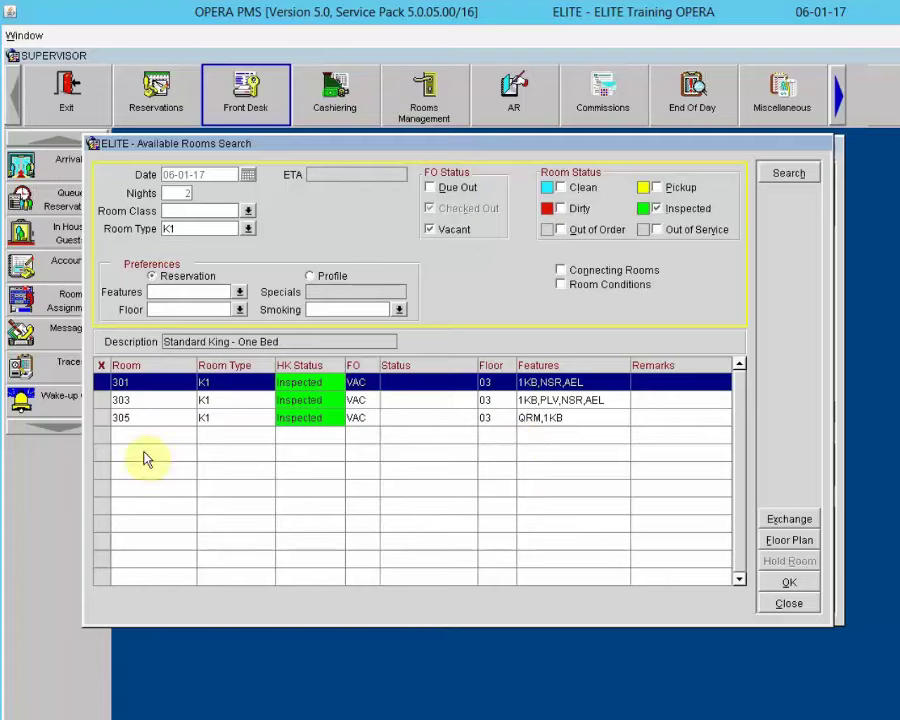
{"action": "left_click", "coordinate": [105, 419]}
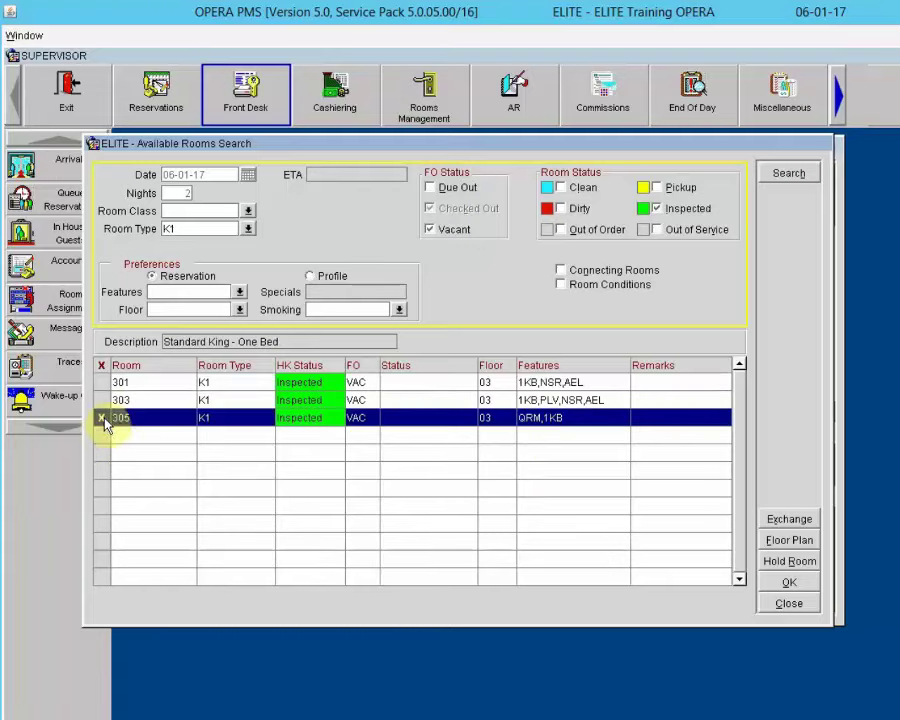
{"action": "left_click", "coordinate": [789, 583]}
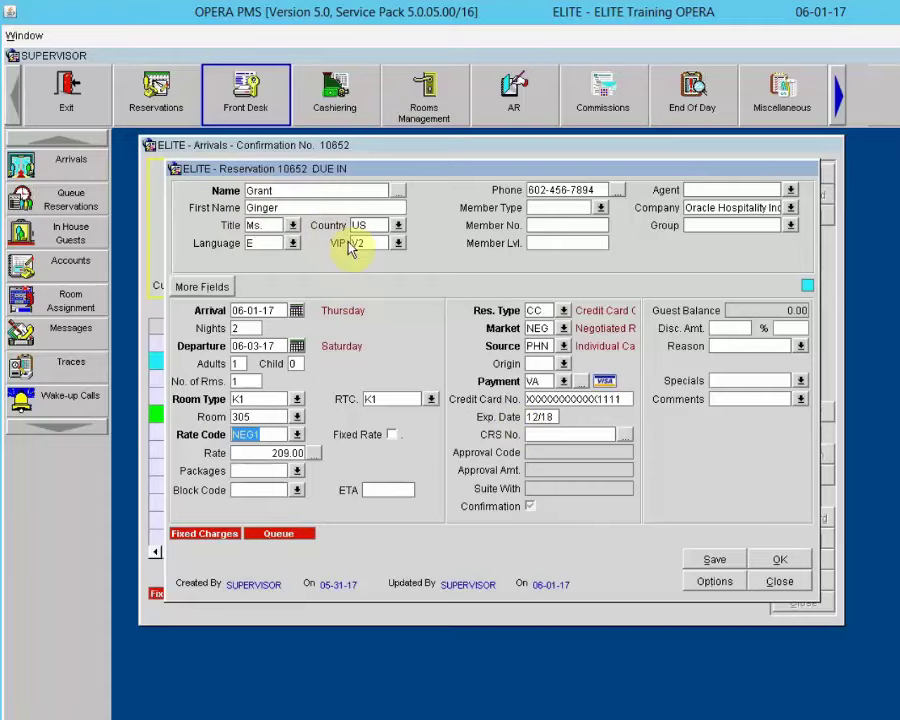
Step: Review the guest profile, then check the queued guest into room 305
{"action": "left_click", "coordinate": [396, 190]}
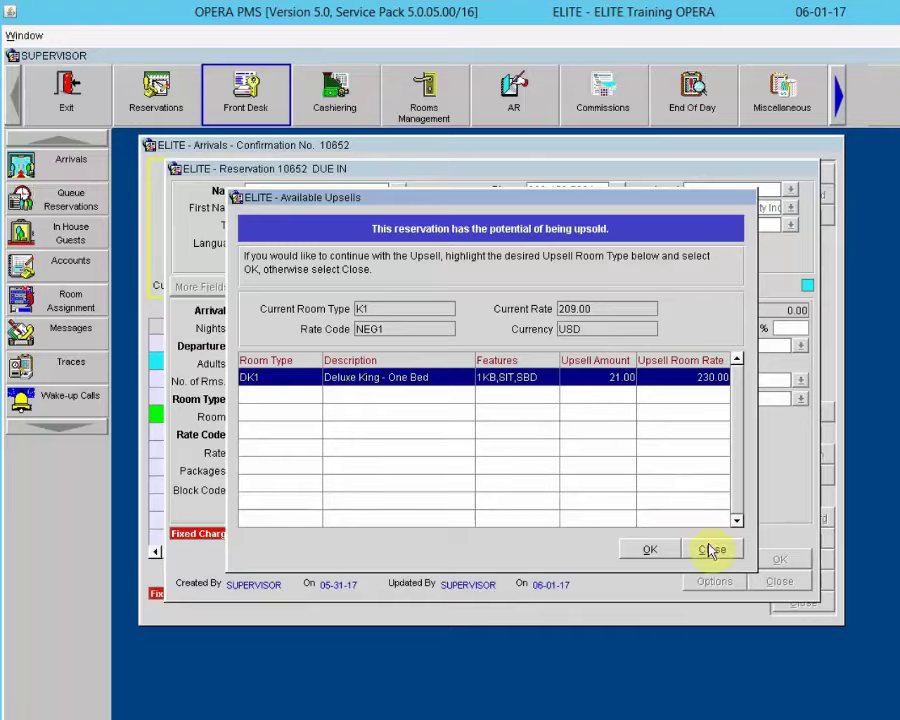
{"action": "left_click", "coordinate": [710, 549]}
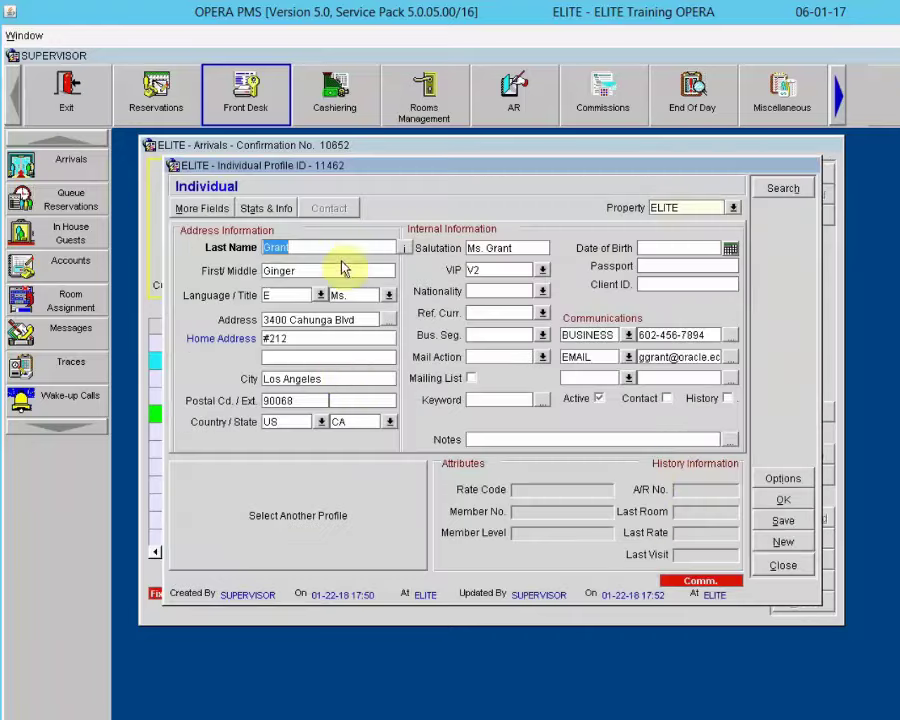
{"action": "left_click", "coordinate": [343, 422]}
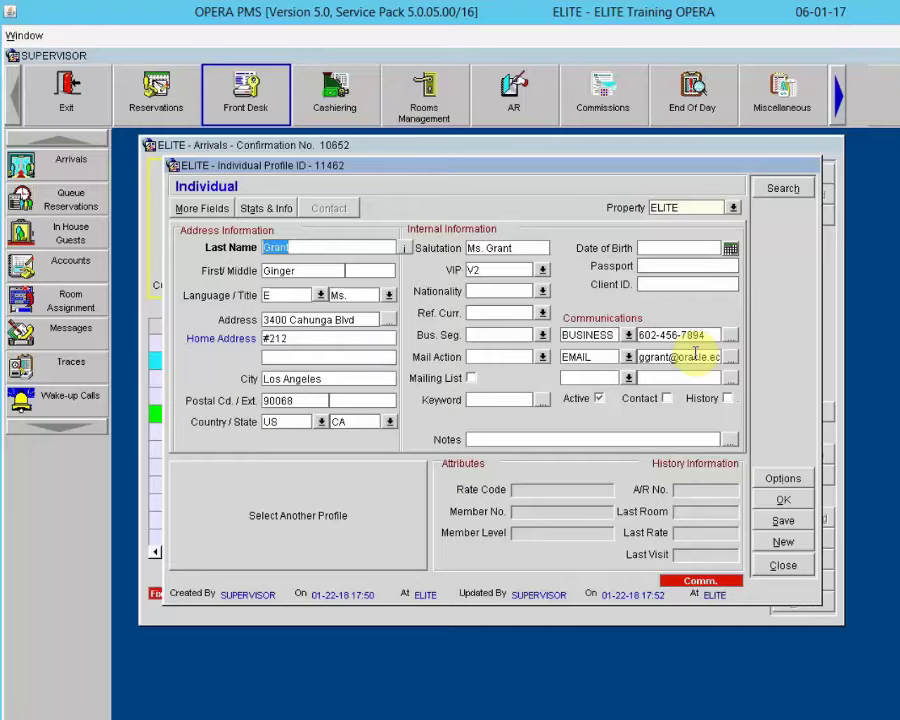
{"action": "left_click", "coordinate": [784, 567]}
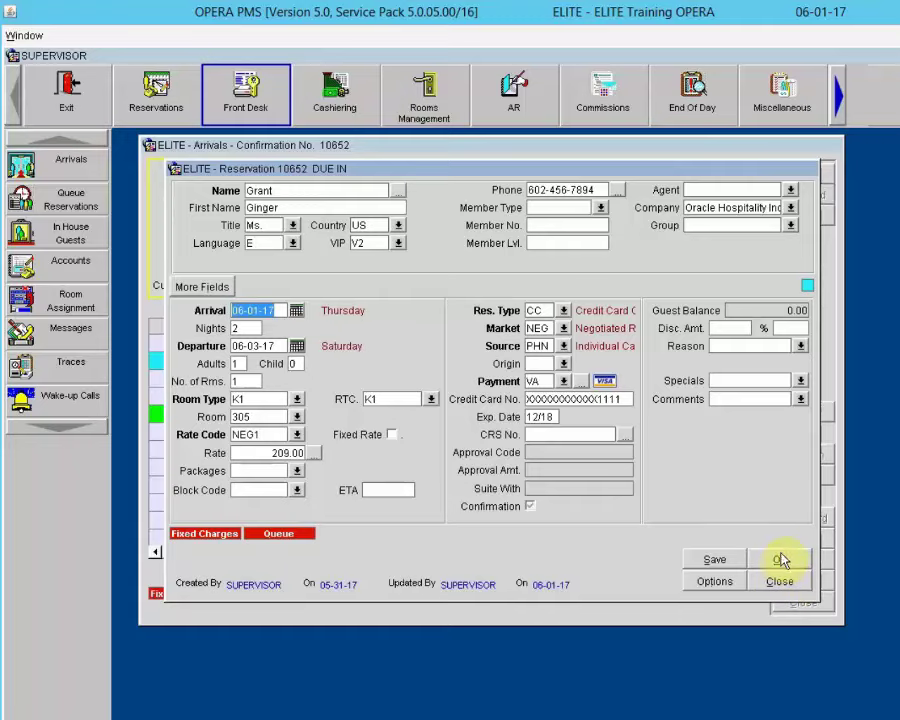
{"action": "left_click", "coordinate": [780, 560]}
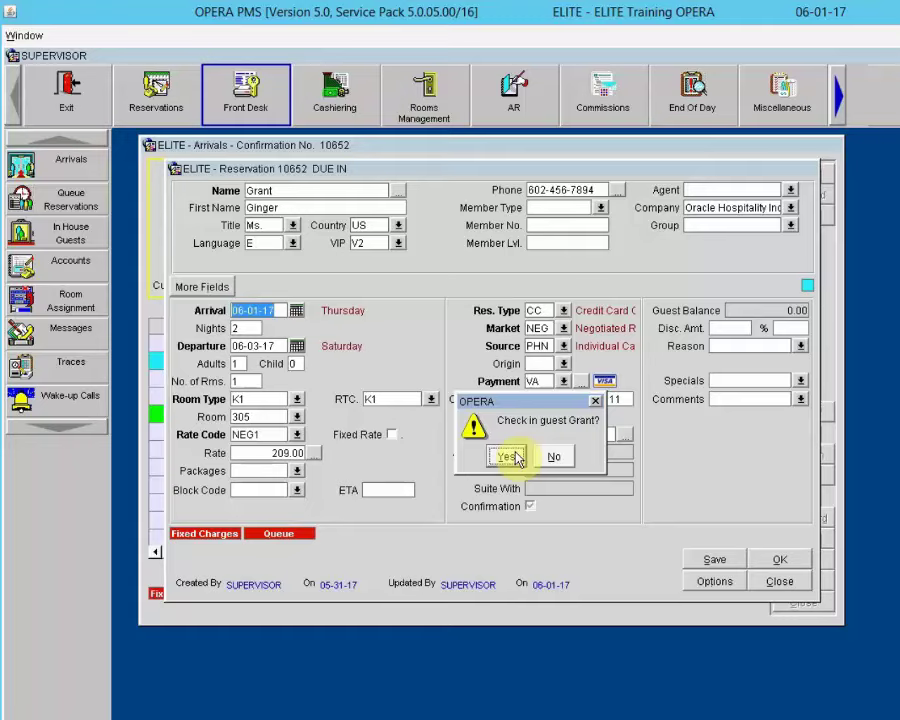
{"action": "left_click", "coordinate": [508, 456]}
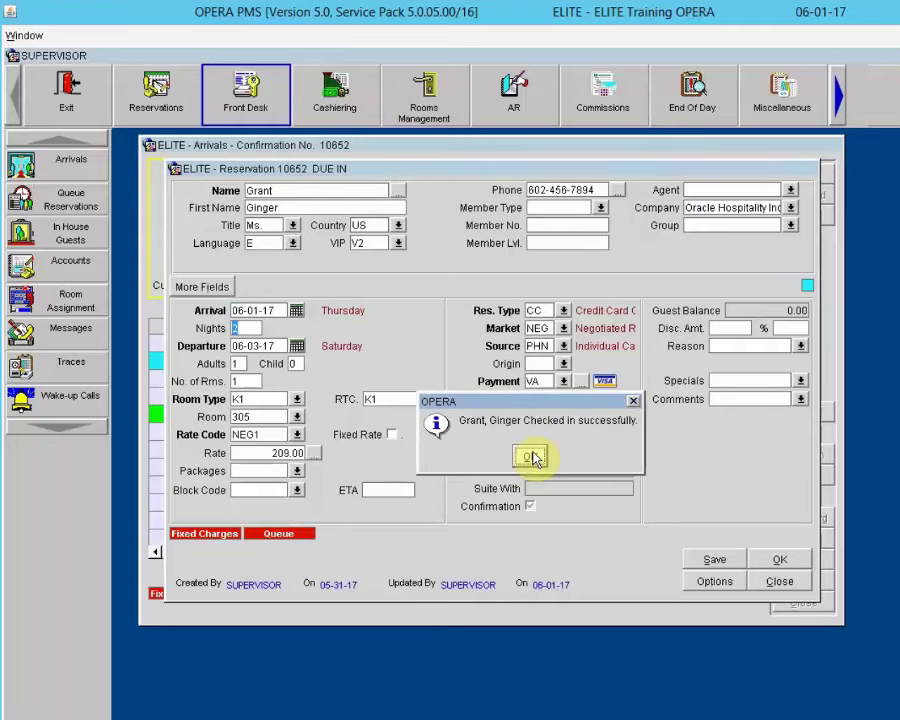
{"action": "left_click", "coordinate": [530, 457]}
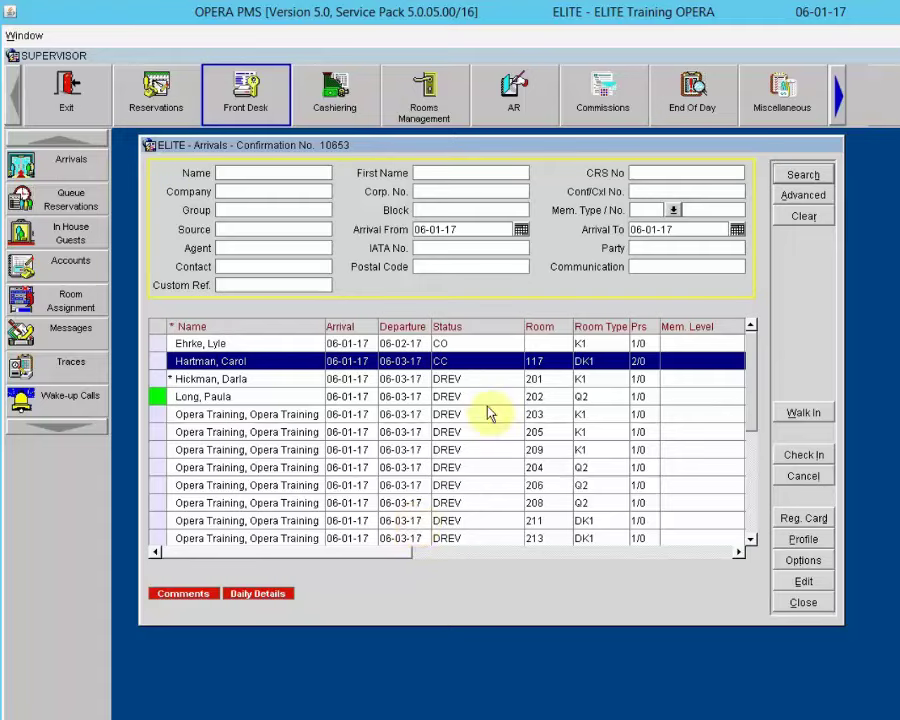
Step: Search In House Guests by the guest's surname to confirm room 305 is checked in
{"action": "left_click", "coordinate": [801, 600]}
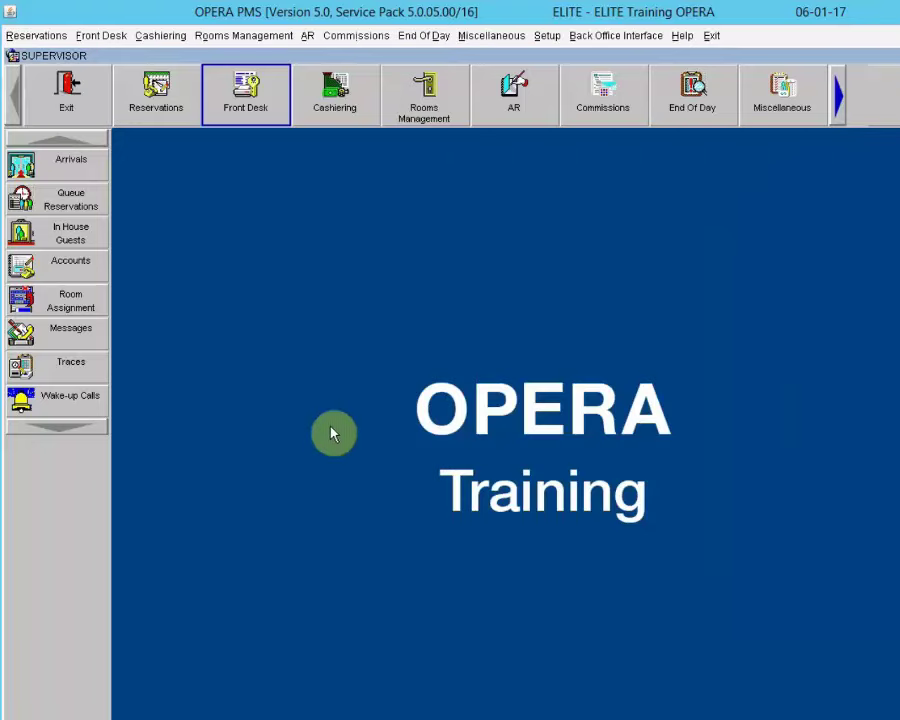
{"action": "left_click", "coordinate": [60, 236]}
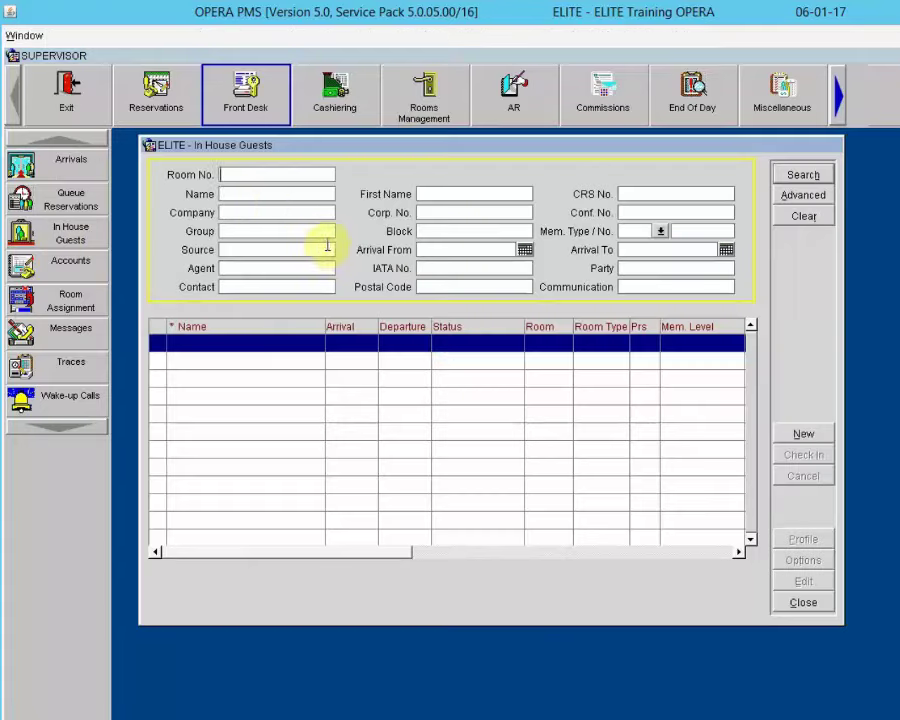
{"action": "left_click", "coordinate": [270, 197]}
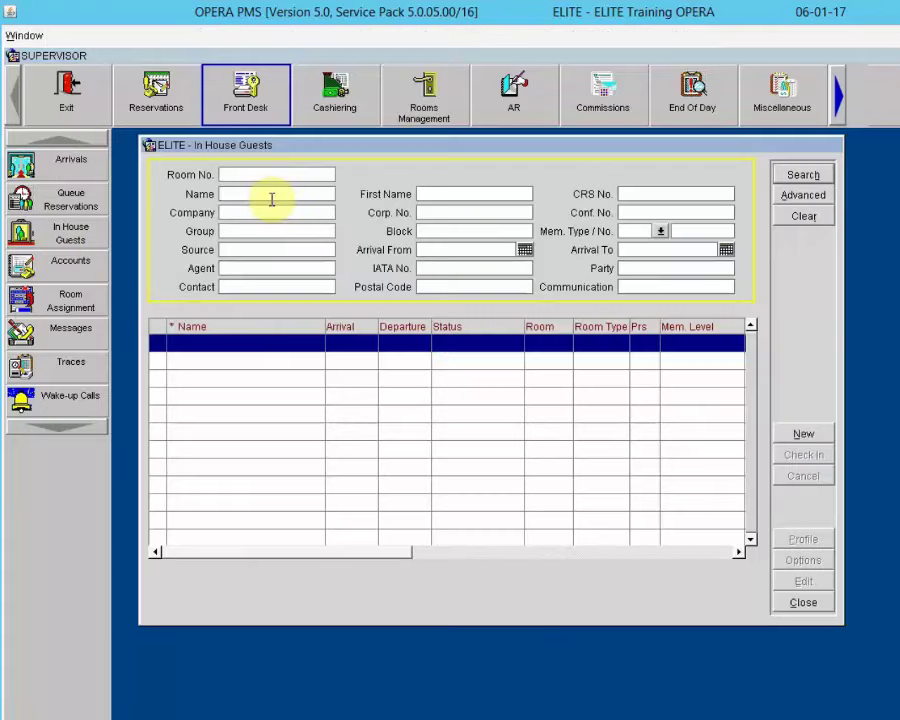
{"action": "type", "text": "grant"}
{"action": "left_click", "coordinate": [789, 177]}
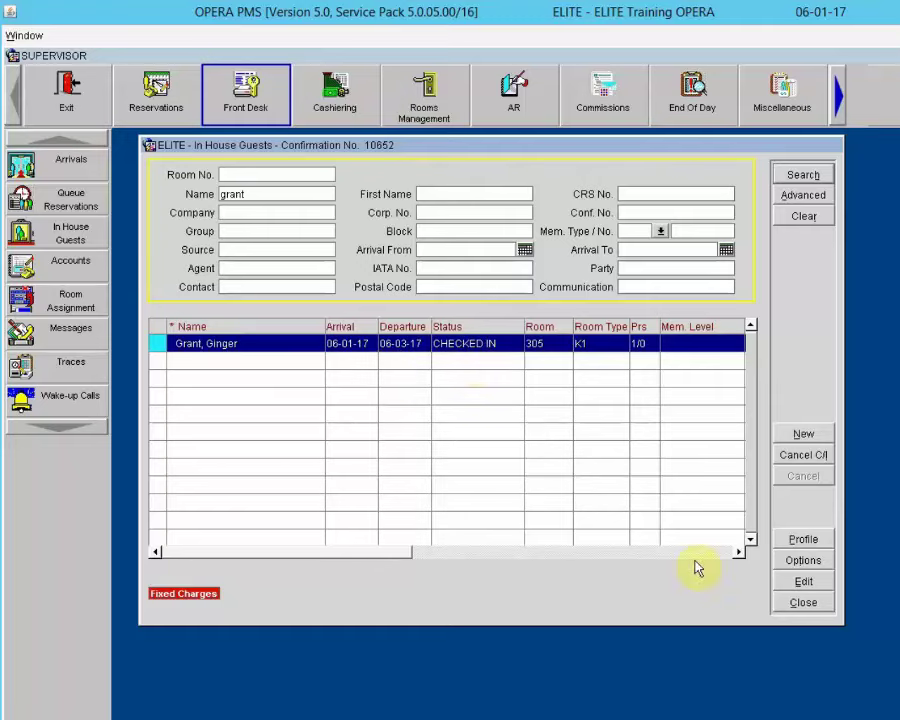
{"action": "left_click", "coordinate": [802, 605]}
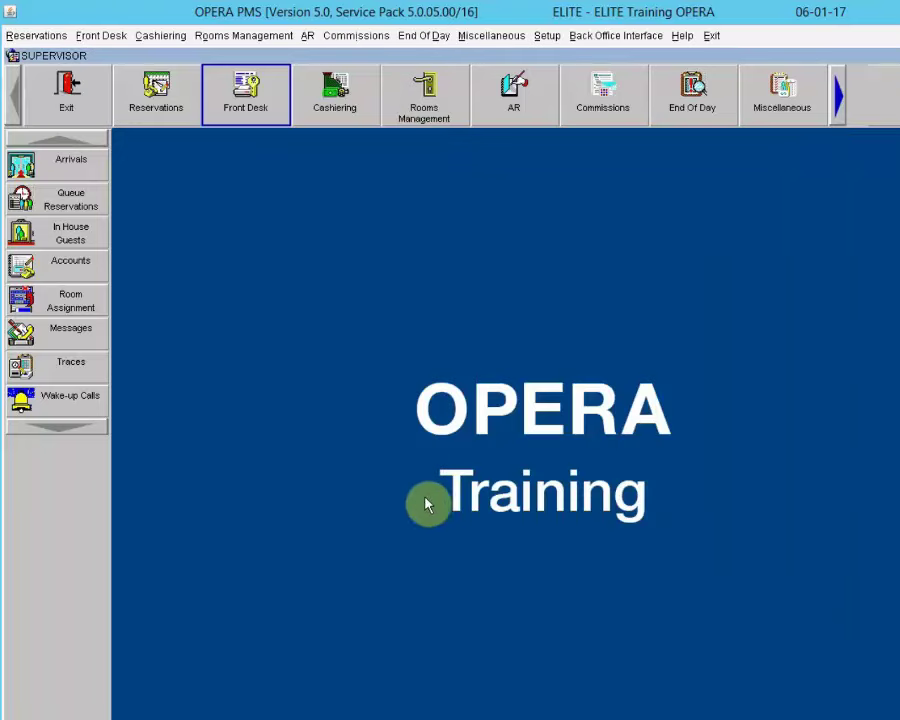
{"action": "left_click", "coordinate": [34, 167]}
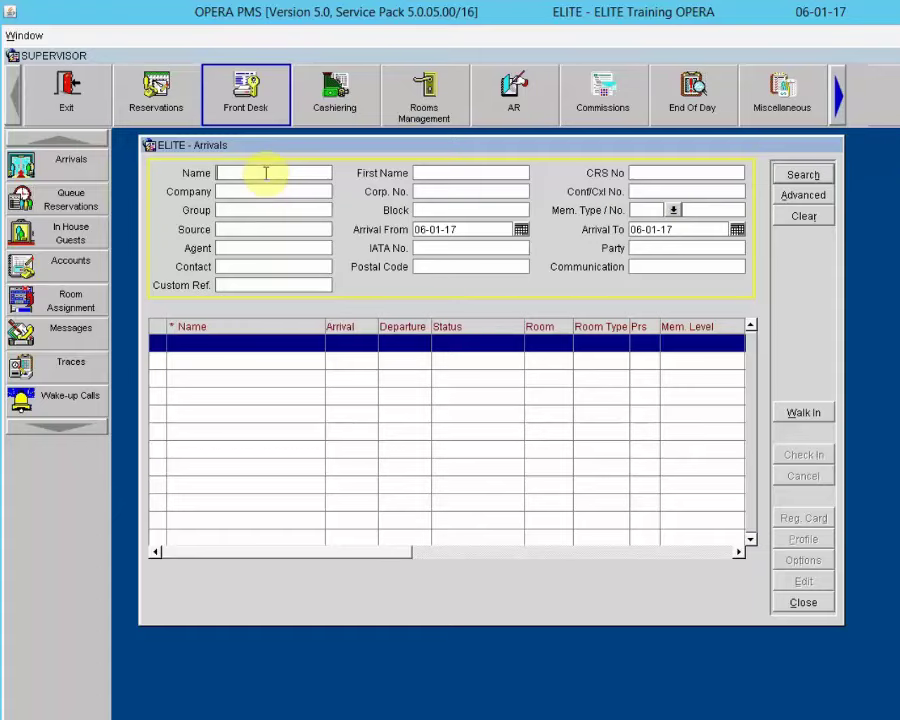
Step: Search arrivals, including other dates, for the guest's surname and start a walk-in when none is found
{"action": "left_click", "coordinate": [803, 175]}
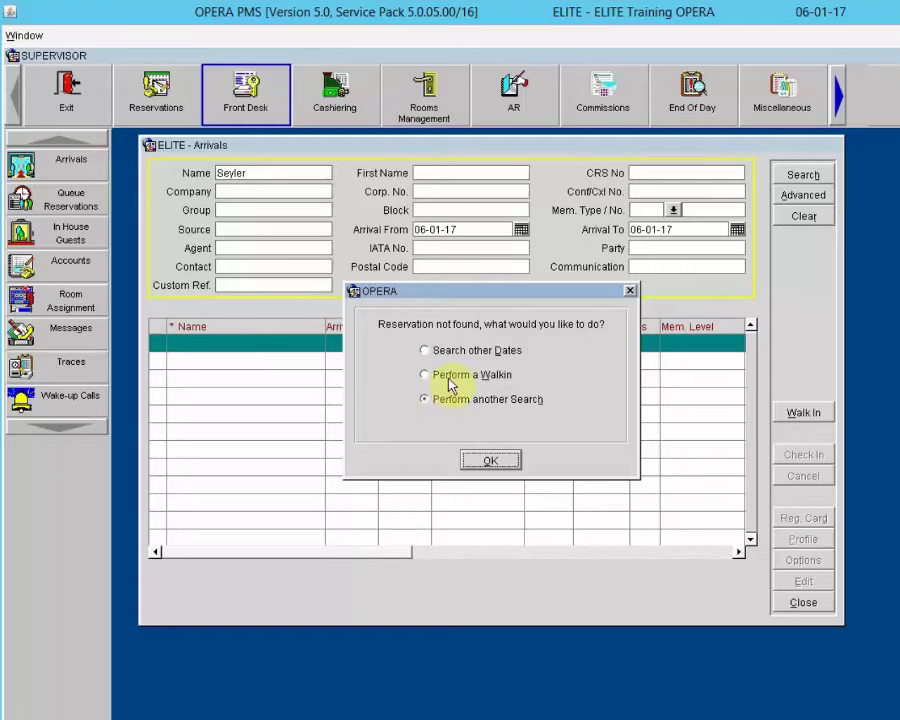
{"action": "left_click", "coordinate": [426, 351]}
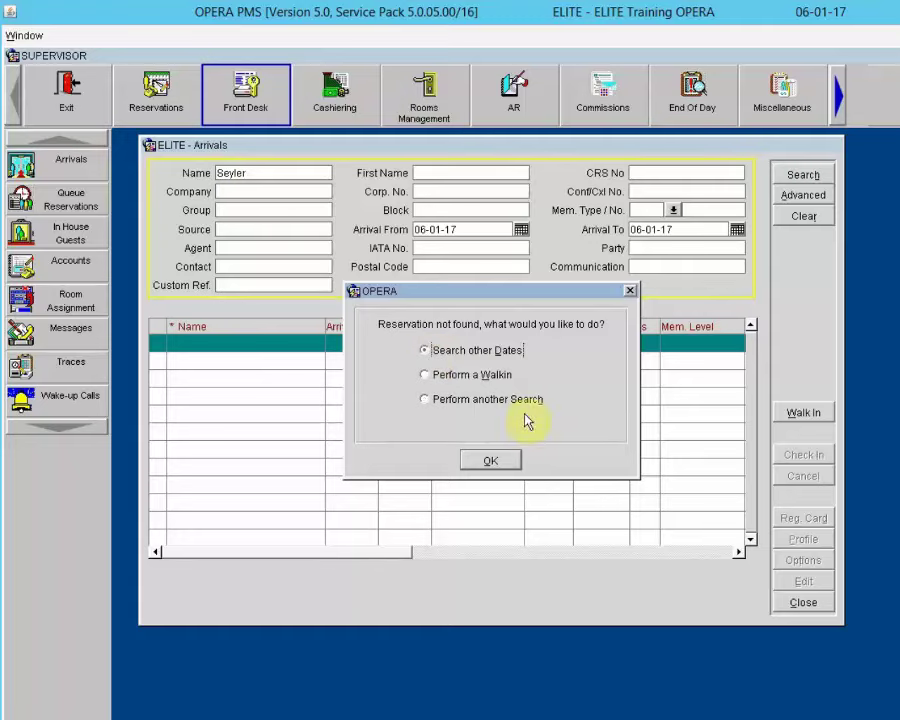
{"action": "left_click", "coordinate": [490, 462]}
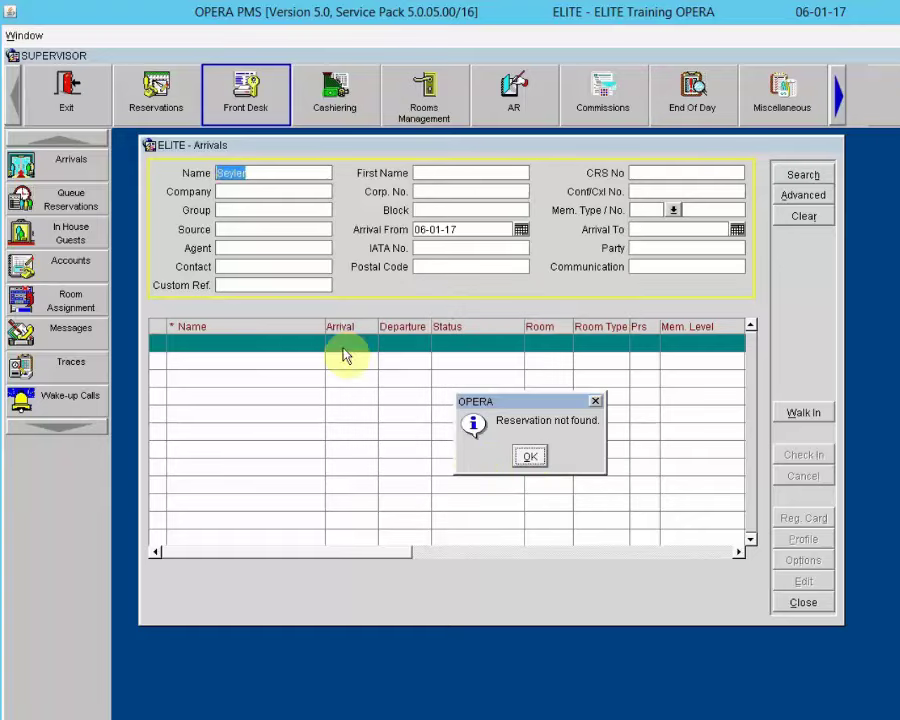
{"action": "left_click", "coordinate": [529, 457]}
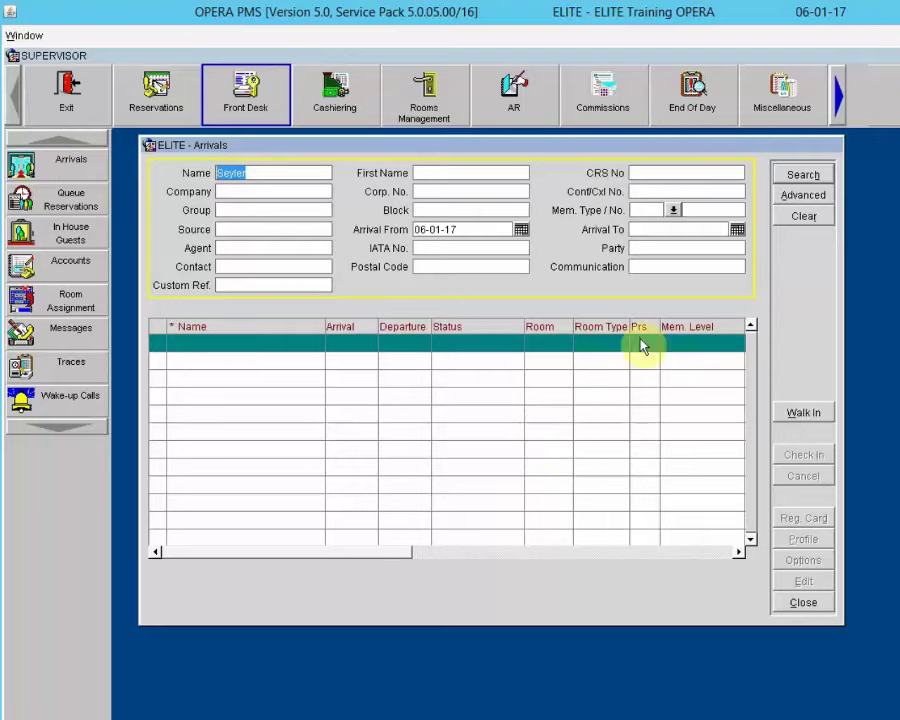
{"action": "left_click", "coordinate": [799, 177]}
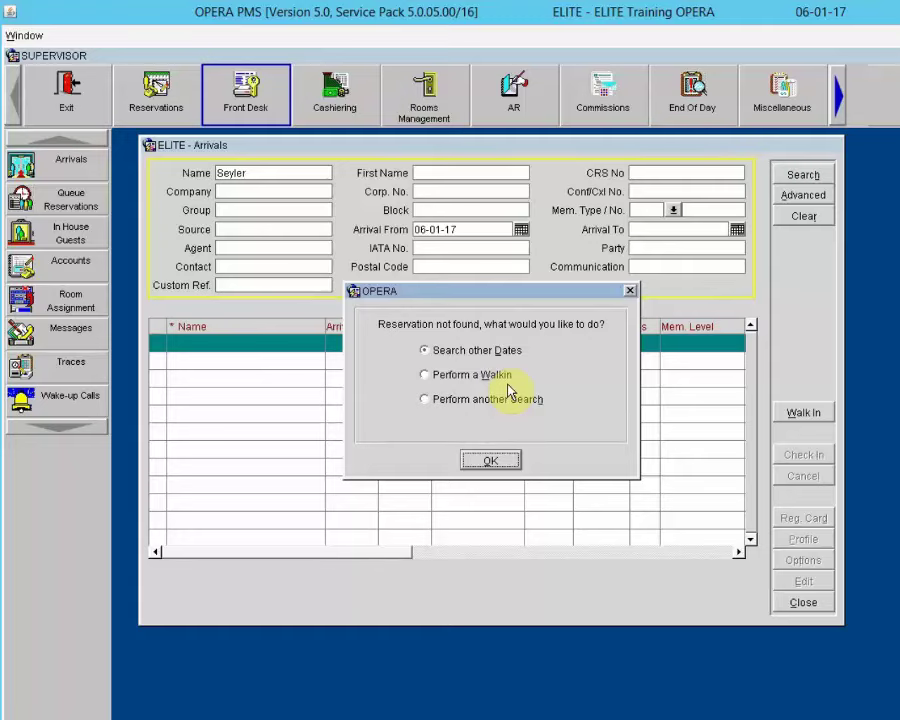
{"action": "left_click", "coordinate": [443, 379]}
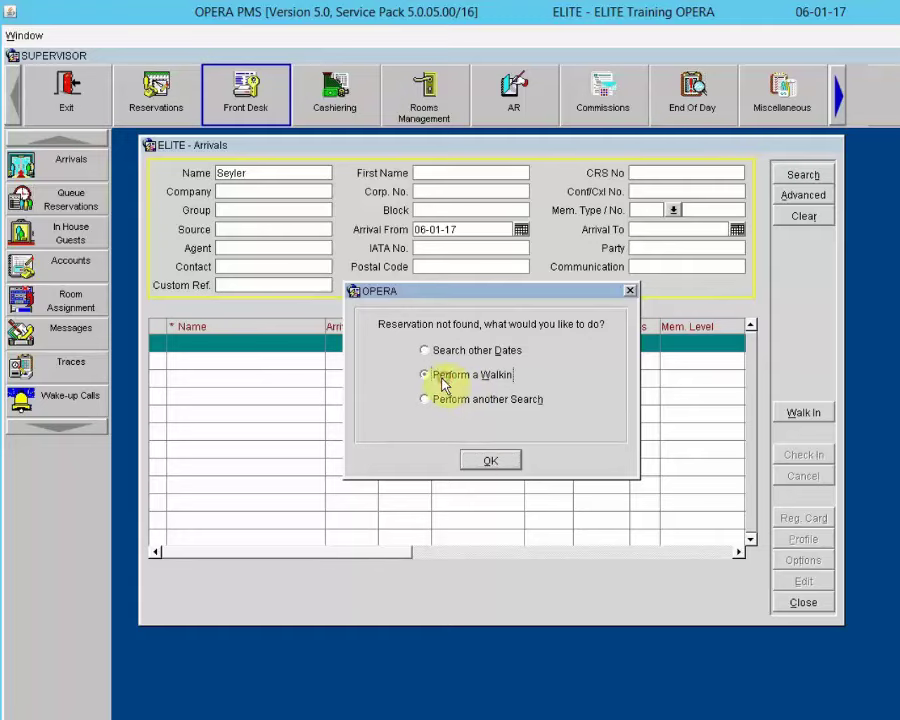
{"action": "left_click", "coordinate": [479, 460]}
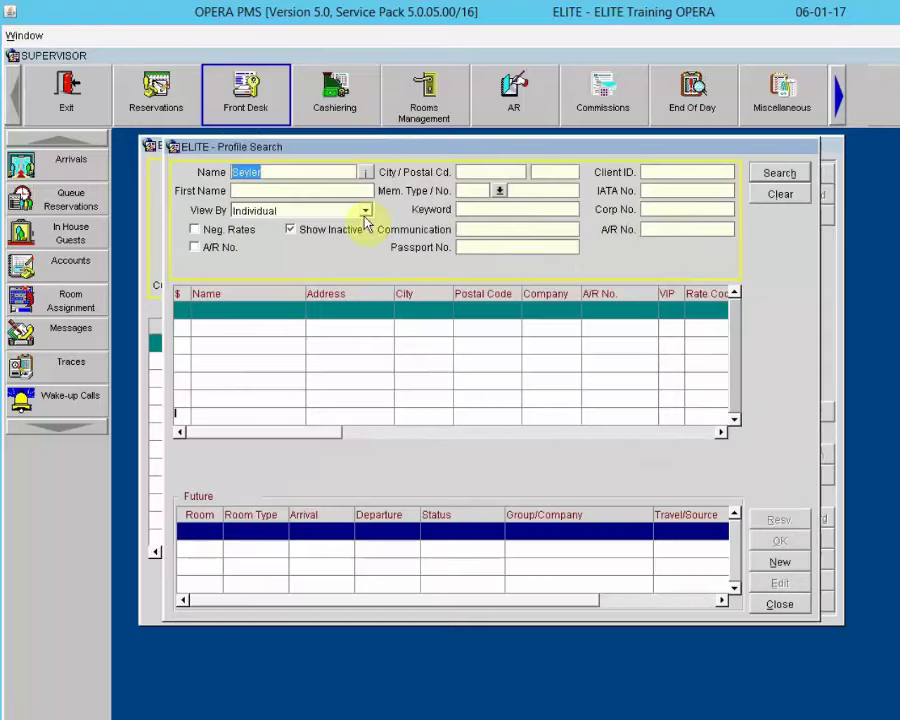
Step: Create a new profile with the guest's first name, street address and postal code
{"action": "left_click", "coordinate": [290, 230]}
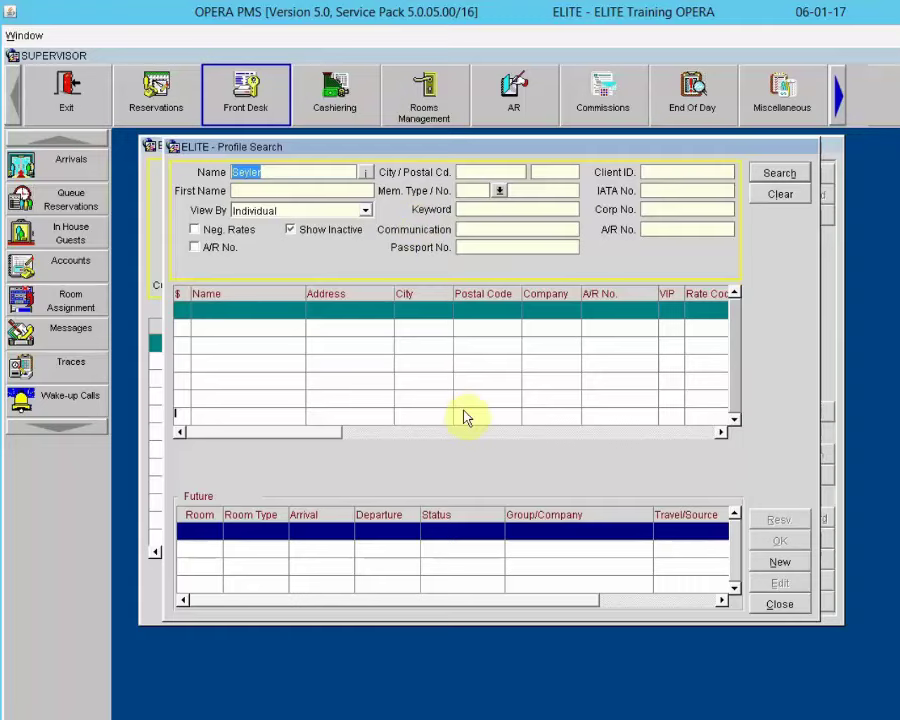
{"action": "left_click", "coordinate": [787, 563]}
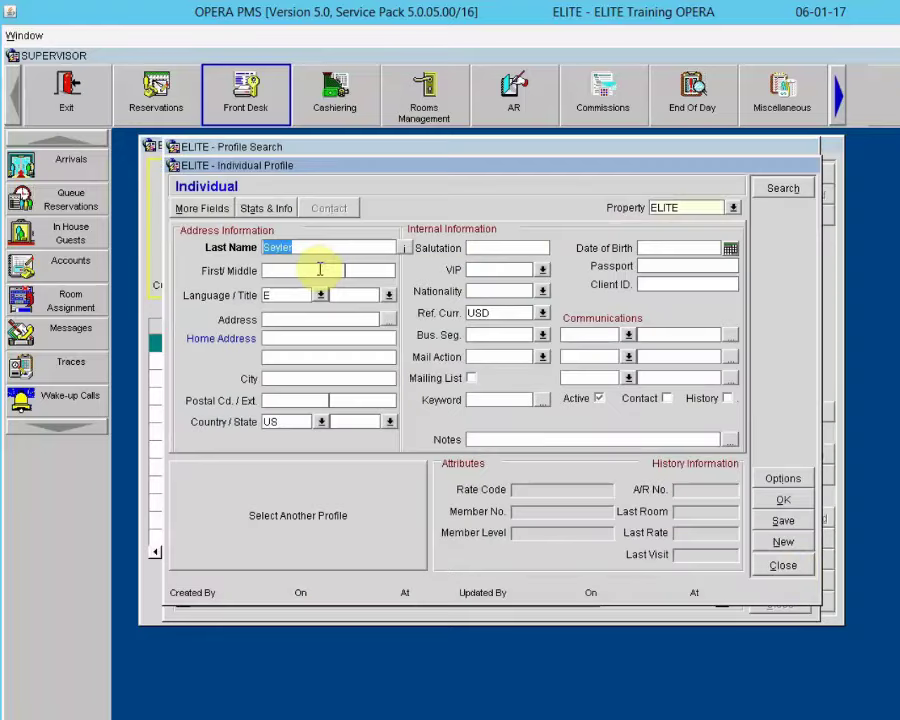
{"action": "left_click", "coordinate": [319, 269]}
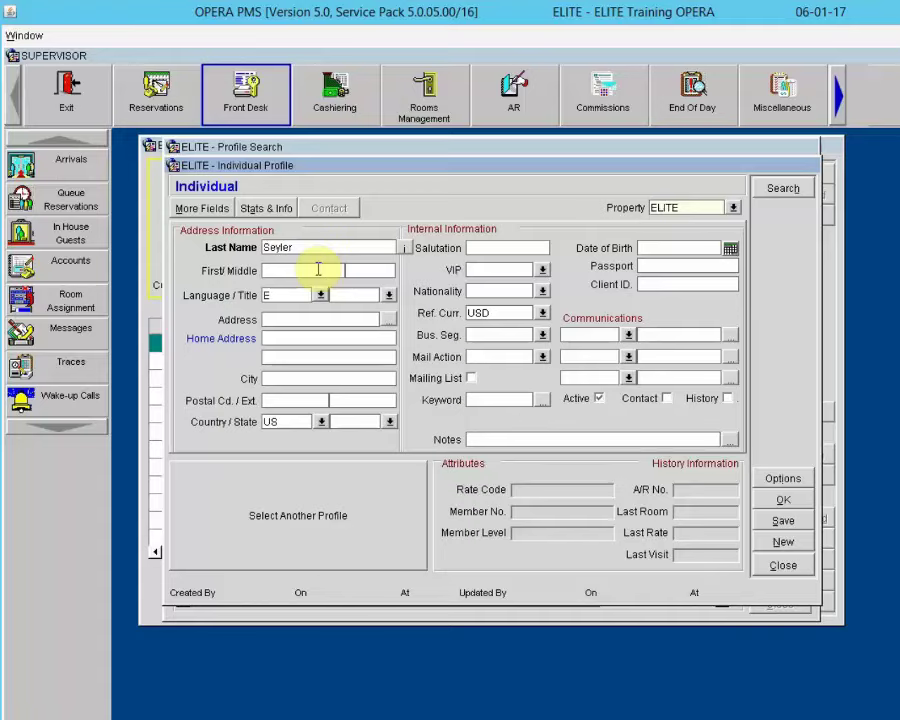
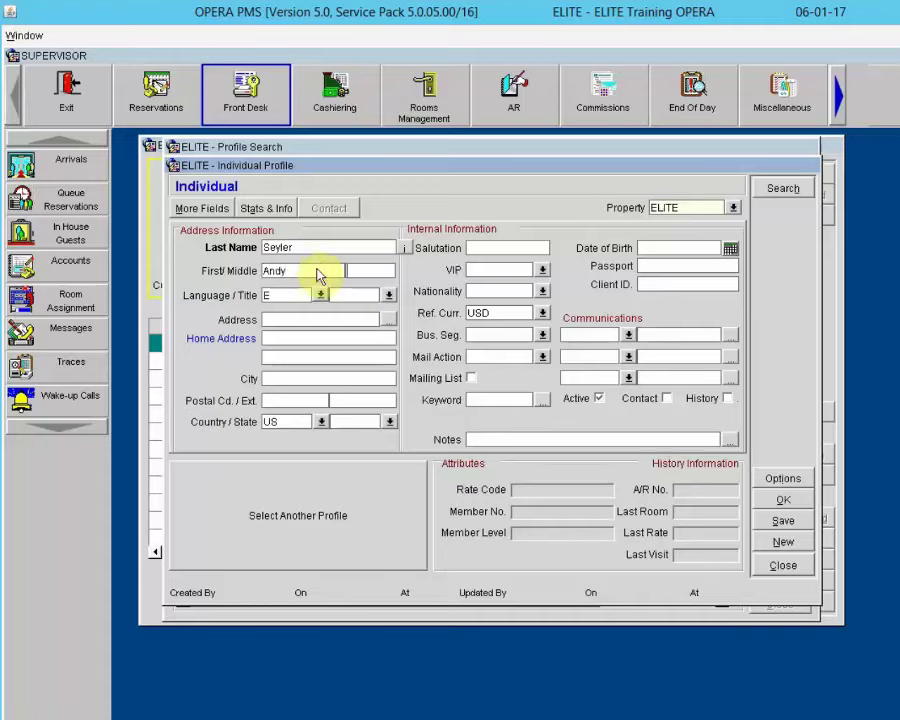
{"action": "left_click", "coordinate": [284, 319]}
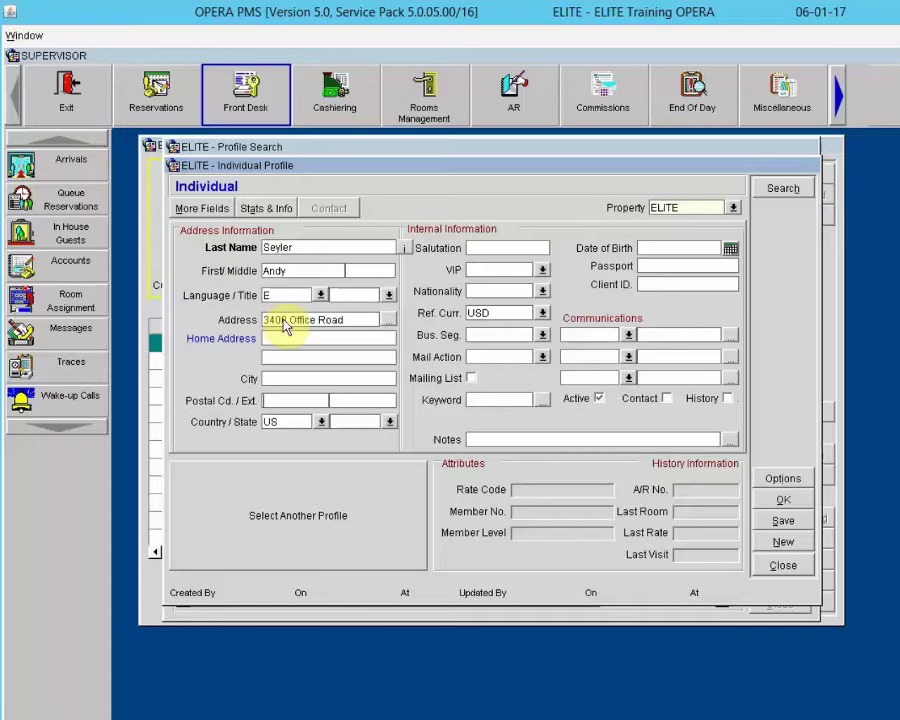
{"action": "type", "text": "20"}
{"action": "key", "text": "Tab"}
{"action": "key", "text": "Tab"}
{"action": "key", "text": "Tab"}
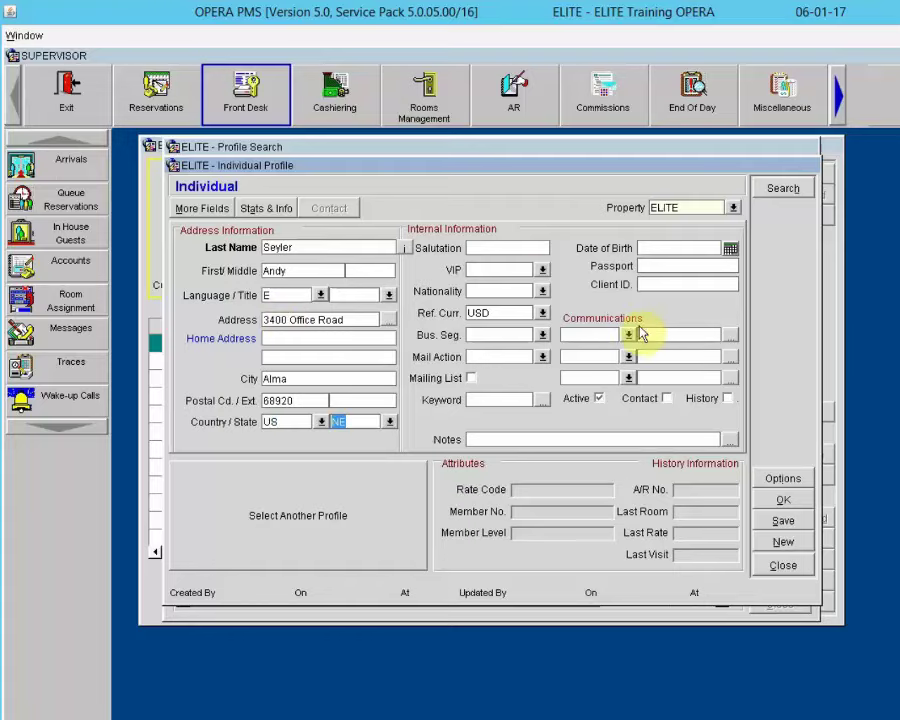
Step: Add the guest's e-mail and a HOME phone entry, then save the profile
{"action": "left_click", "coordinate": [628, 334]}
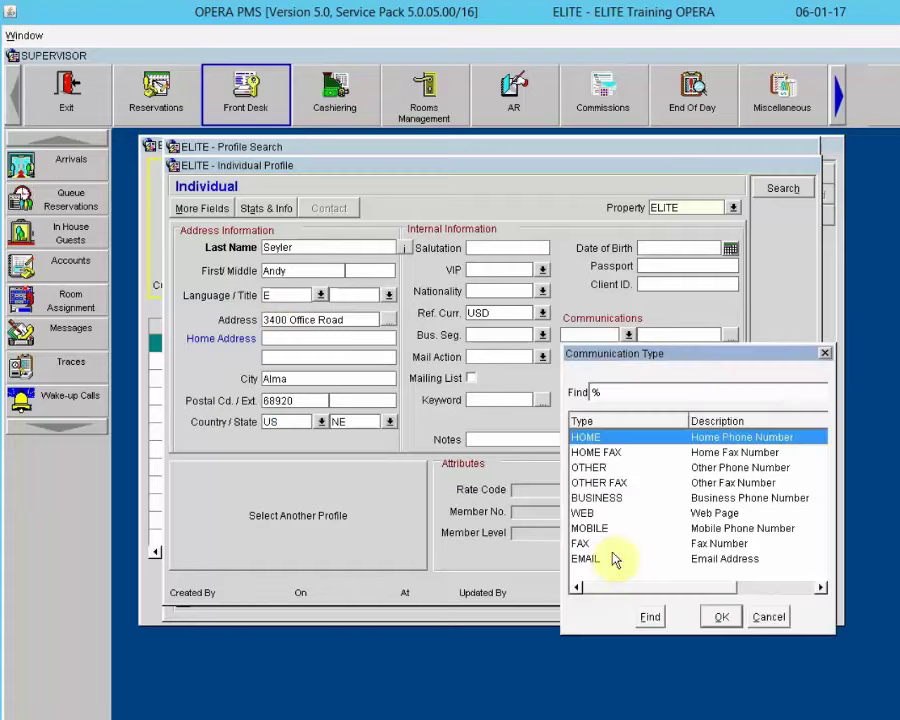
{"action": "left_click", "coordinate": [612, 558]}
{"action": "left_click", "coordinate": [716, 617]}
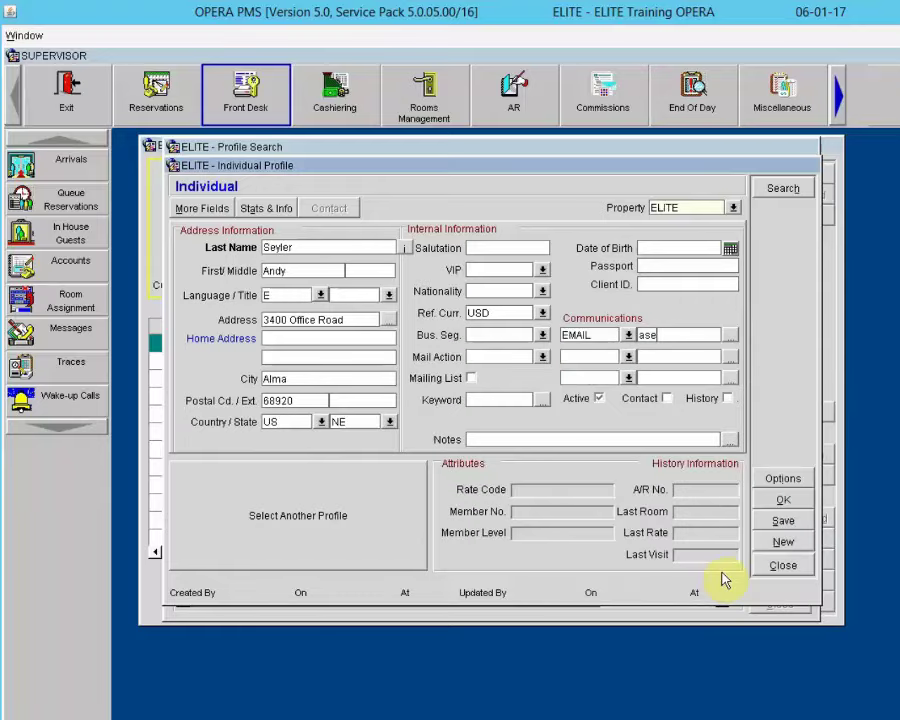
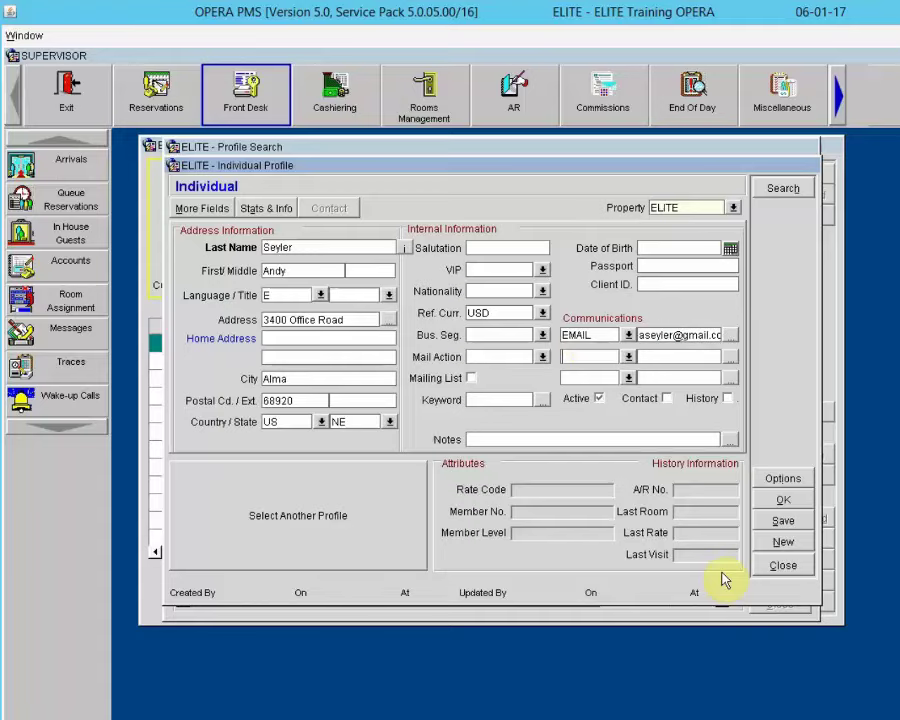
{"action": "left_click", "coordinate": [628, 358]}
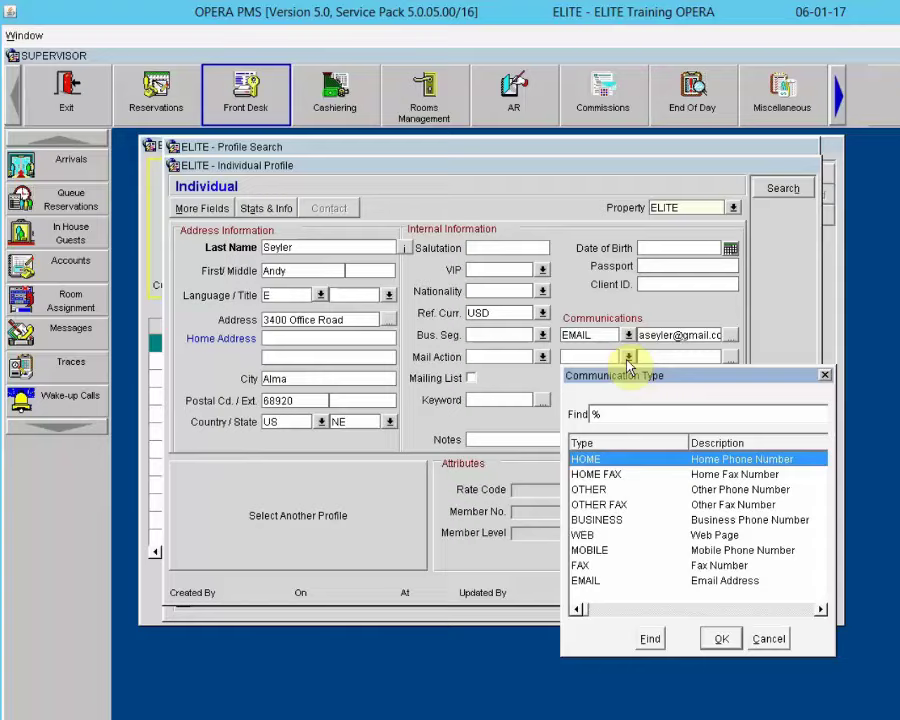
{"action": "left_click", "coordinate": [722, 638]}
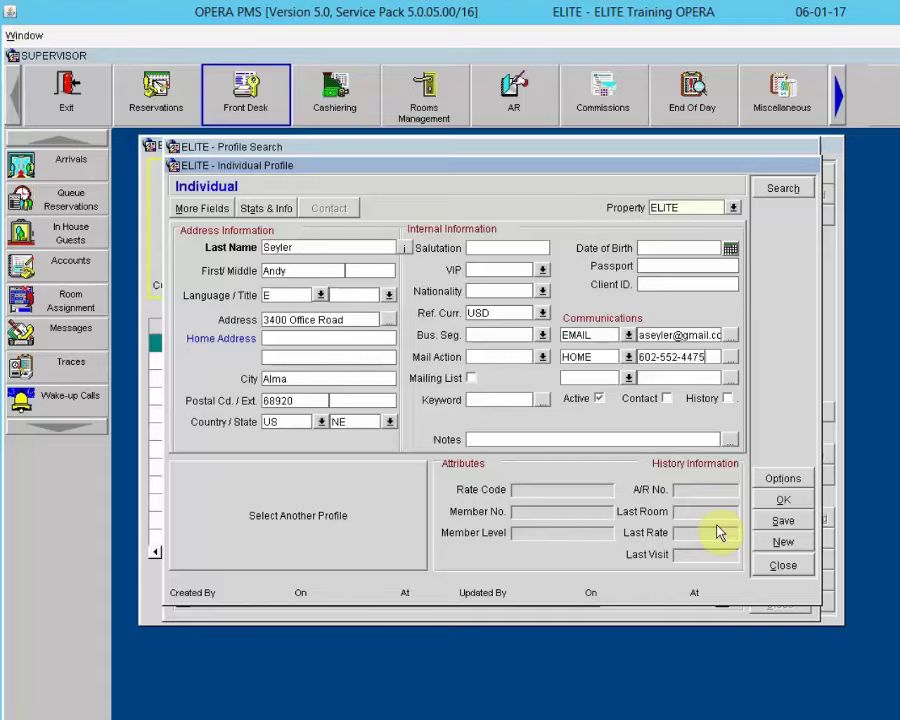
{"action": "left_click", "coordinate": [784, 501]}
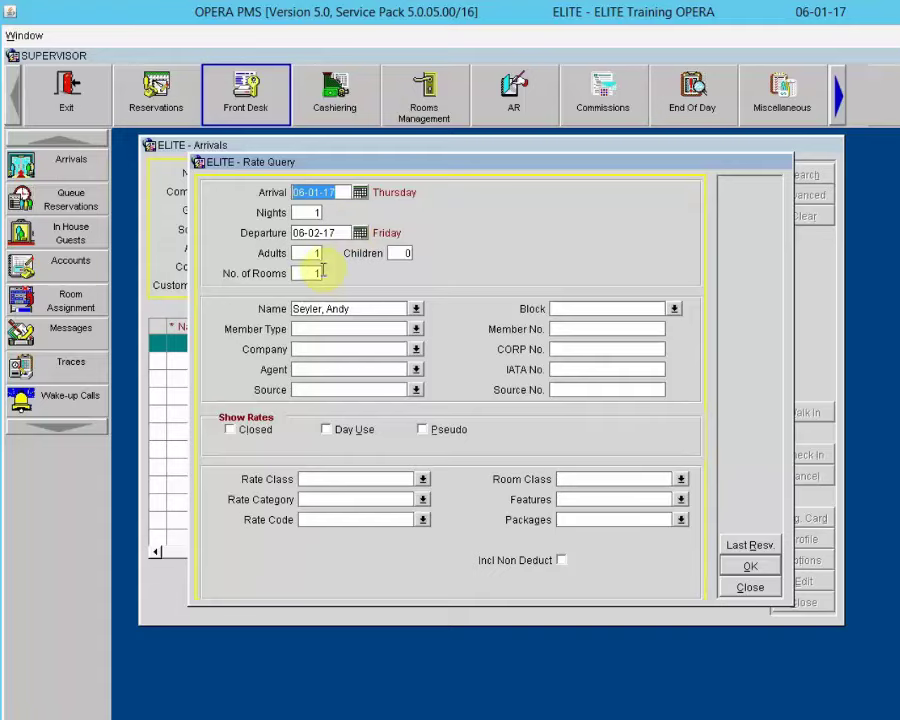
Step: Run the rate query for one night on 06-01-17 with 2 adults
{"action": "key", "text": "Tab"}
{"action": "key", "text": "Tab"}
{"action": "key", "text": "Tab"}
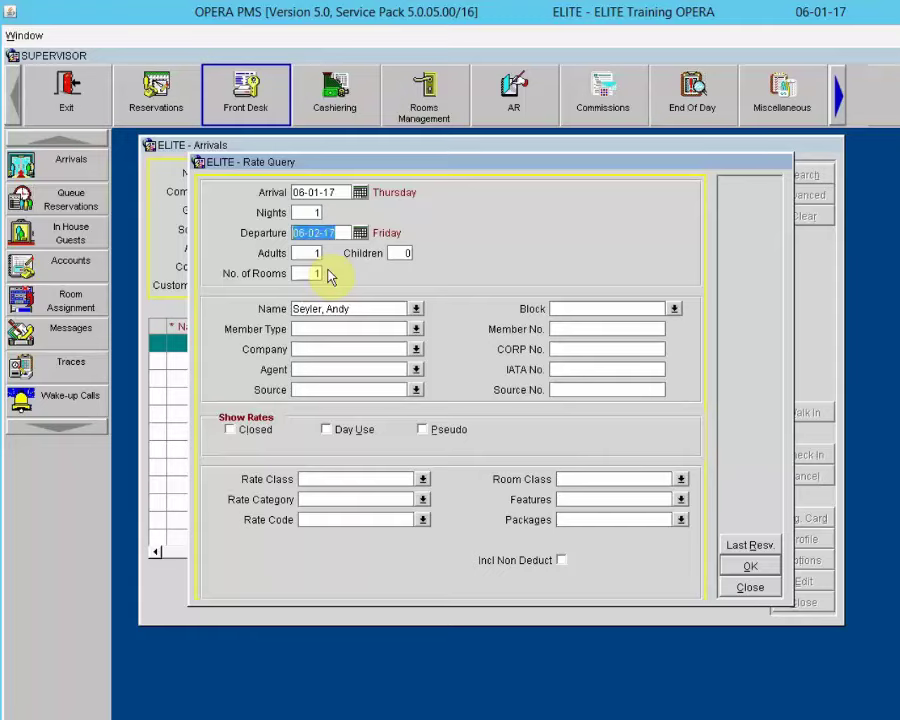
{"action": "type", "text": "2"}
{"action": "key", "text": "Tab"}
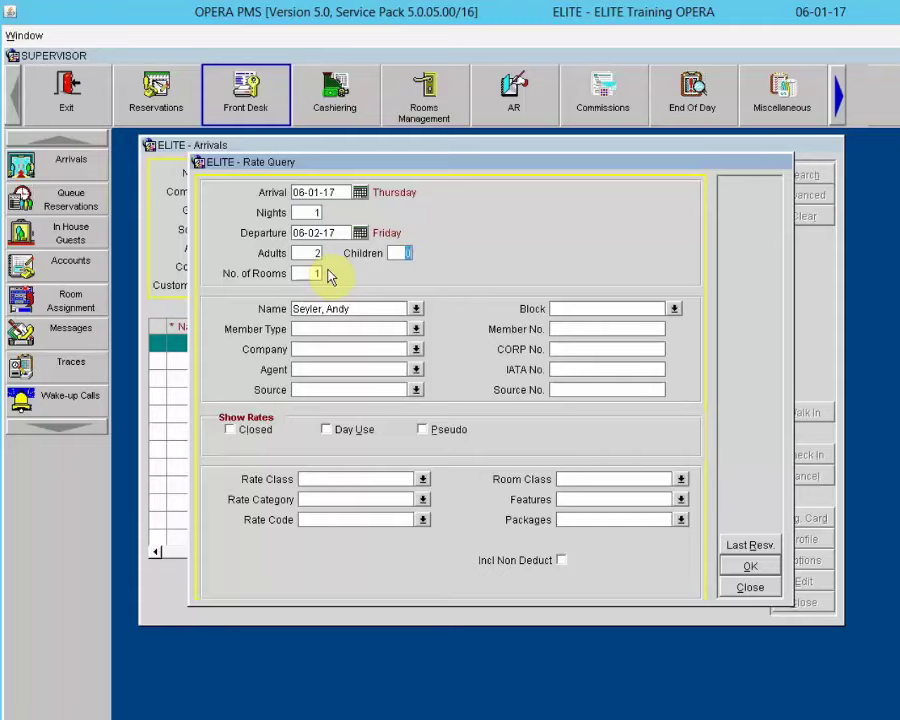
{"action": "key", "text": "Tab"}
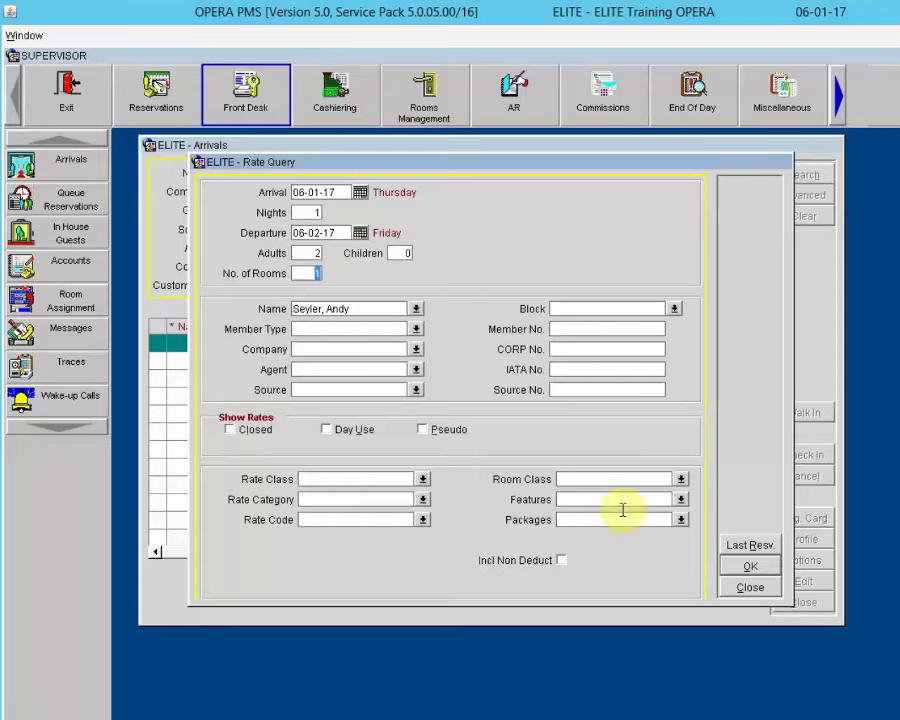
{"action": "left_click", "coordinate": [751, 566]}
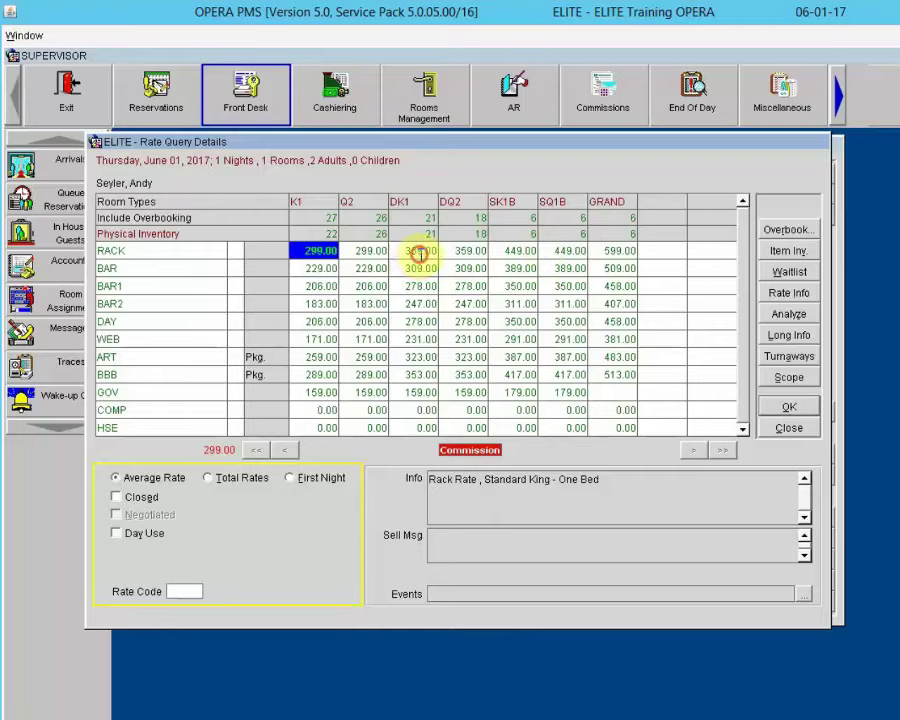
Step: Book the DK1 RACK rate at 359.00 for the walk-in stay
{"action": "left_click", "coordinate": [418, 252]}
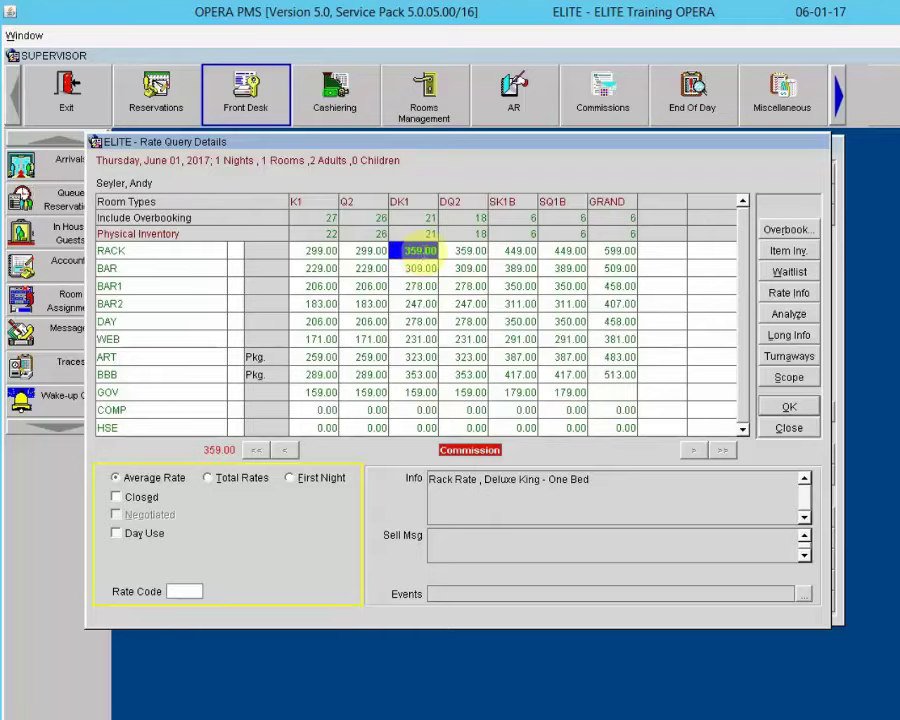
{"action": "left_click", "coordinate": [786, 407]}
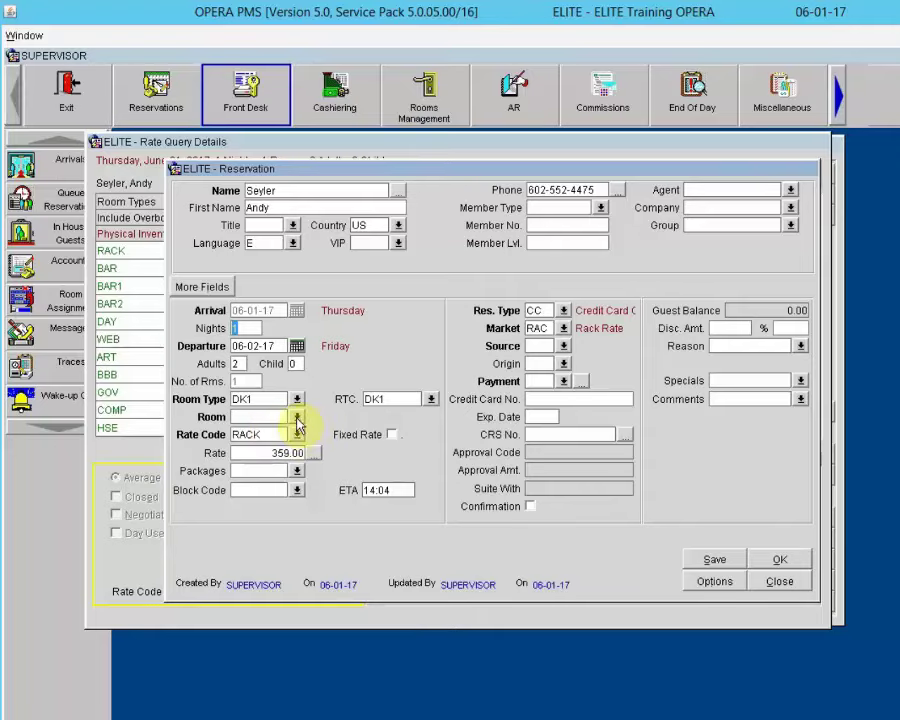
Step: Assign room 217 to the reservation instead of room 215
{"action": "left_click", "coordinate": [297, 416]}
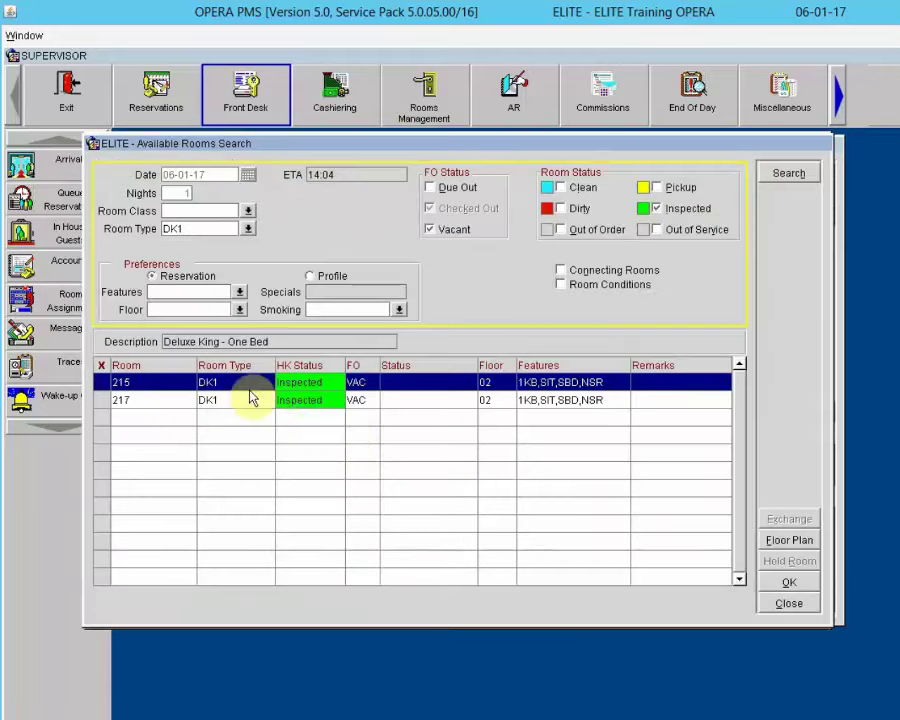
{"action": "left_click", "coordinate": [100, 405]}
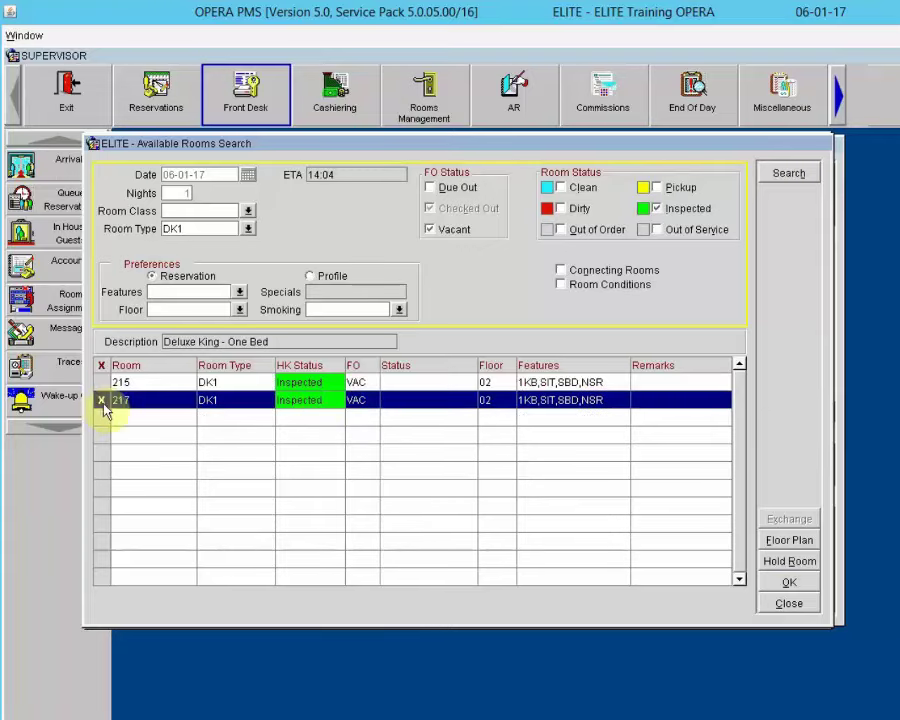
{"action": "left_click", "coordinate": [786, 582]}
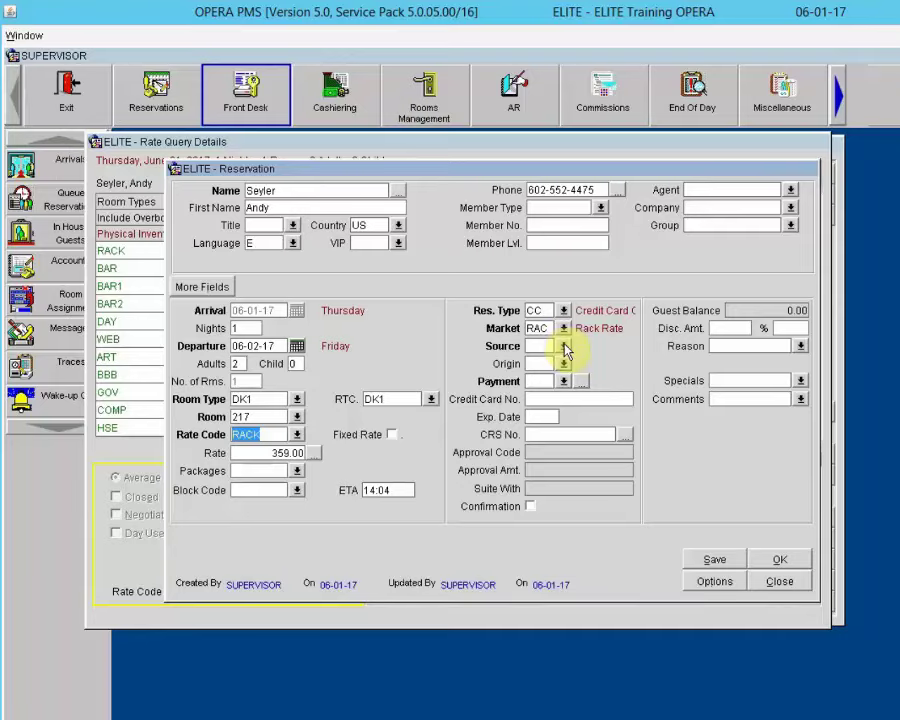
Step: Set the reservation source to WLK Walk In
{"action": "left_click", "coordinate": [564, 346]}
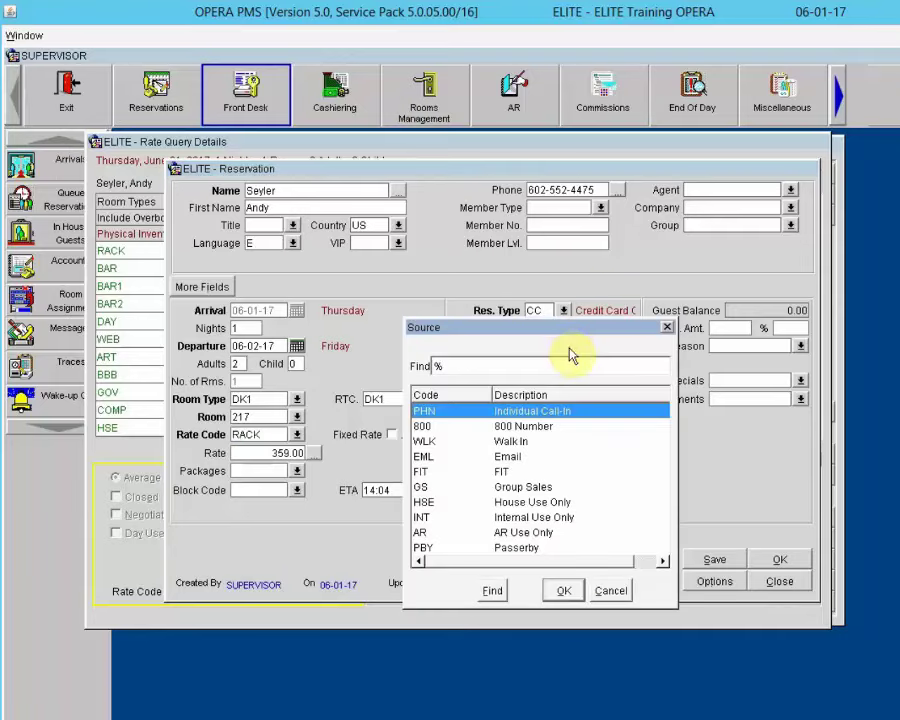
{"action": "left_click", "coordinate": [512, 441]}
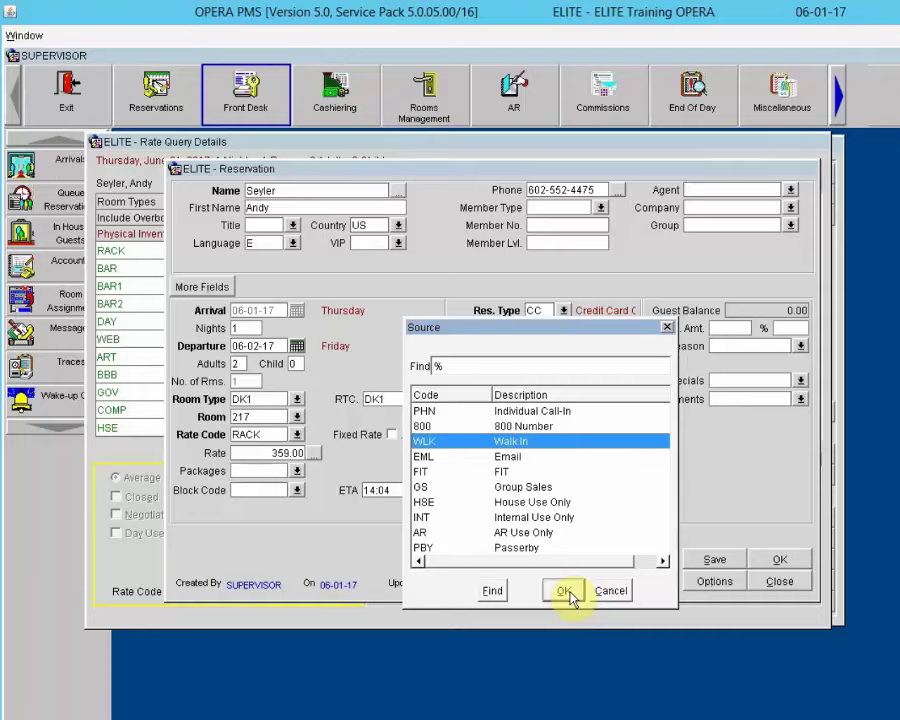
{"action": "left_click", "coordinate": [564, 591]}
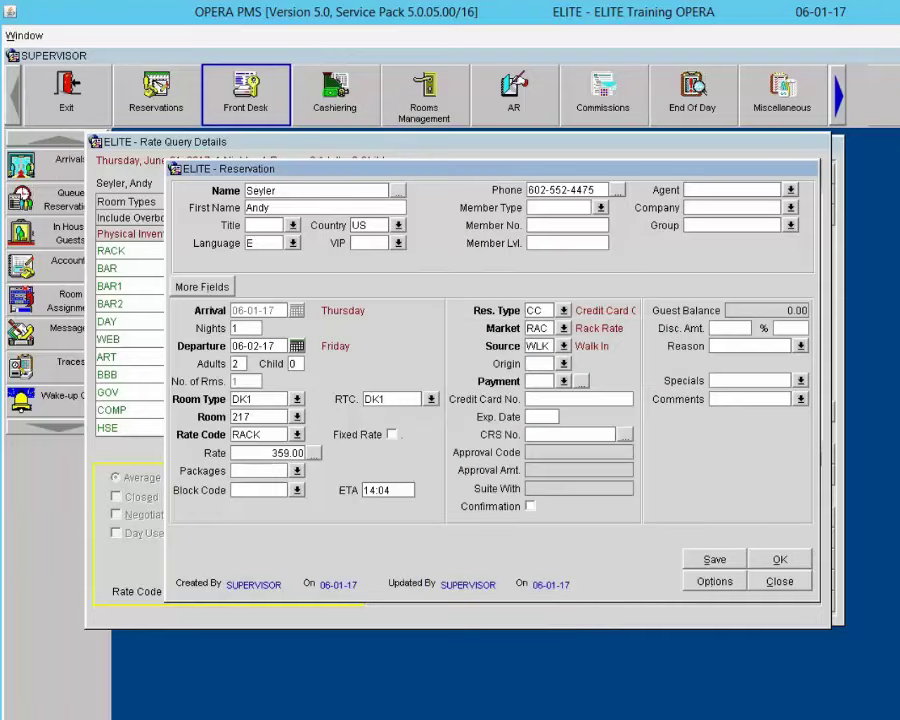
Step: Choose VA Visa as the reservation's payment method
{"action": "left_click", "coordinate": [545, 380]}
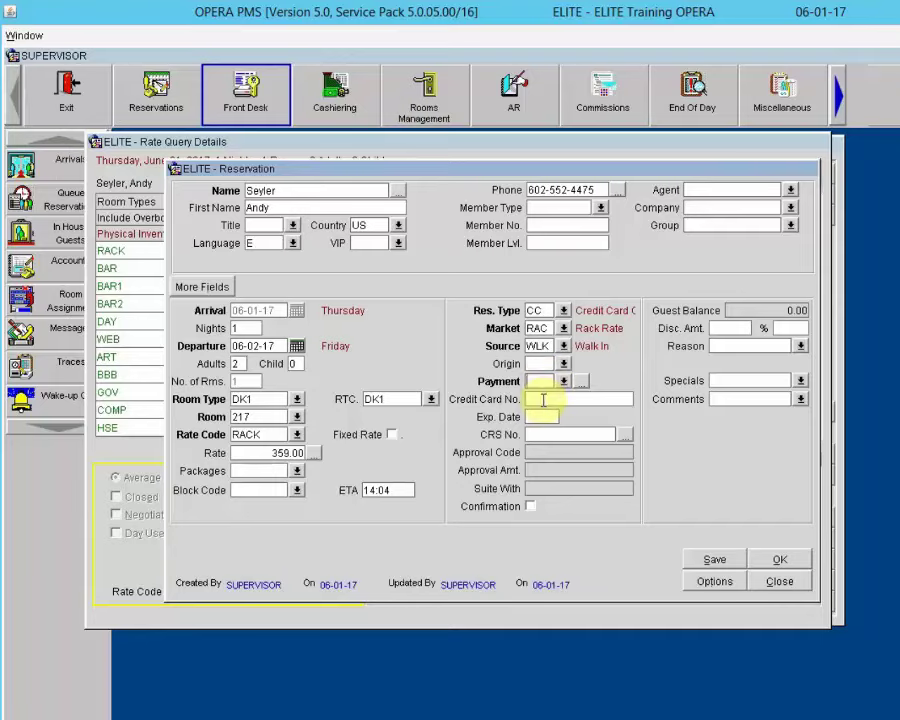
{"action": "left_click", "coordinate": [543, 399]}
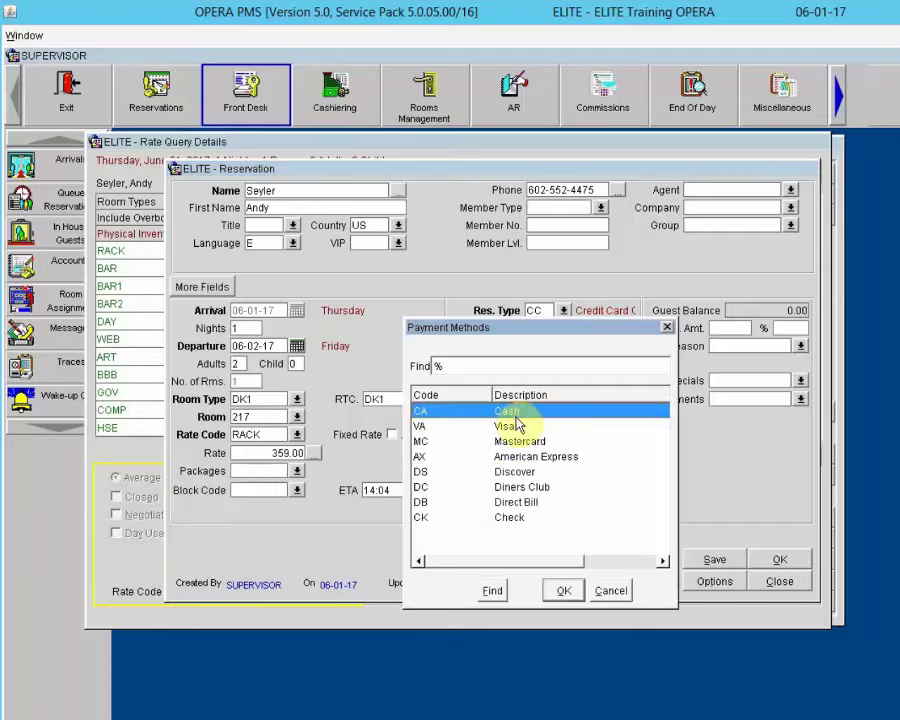
{"action": "left_click", "coordinate": [504, 426]}
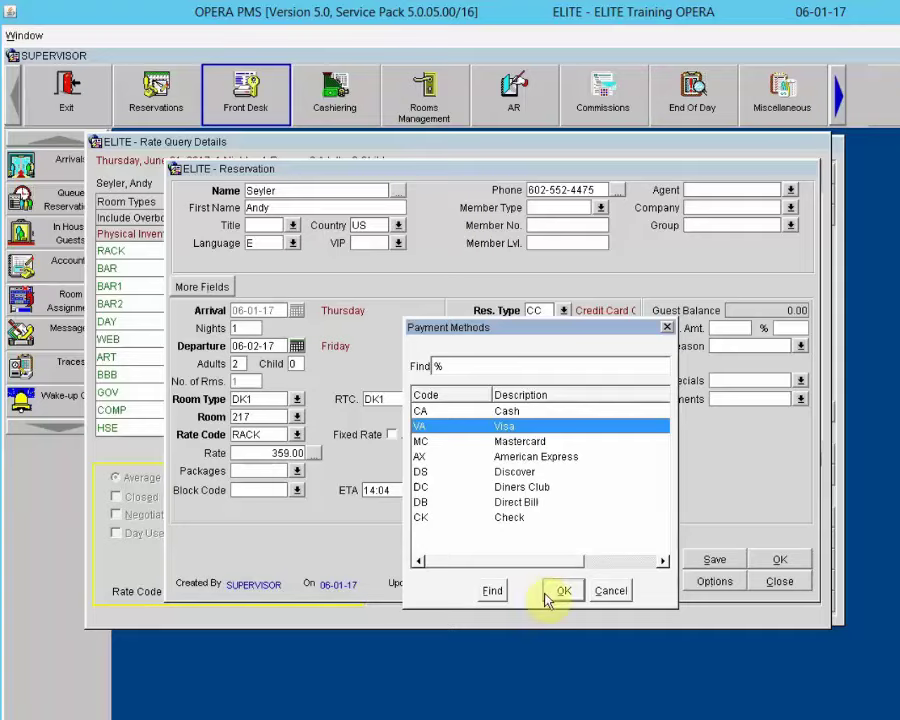
{"action": "left_click", "coordinate": [558, 590]}
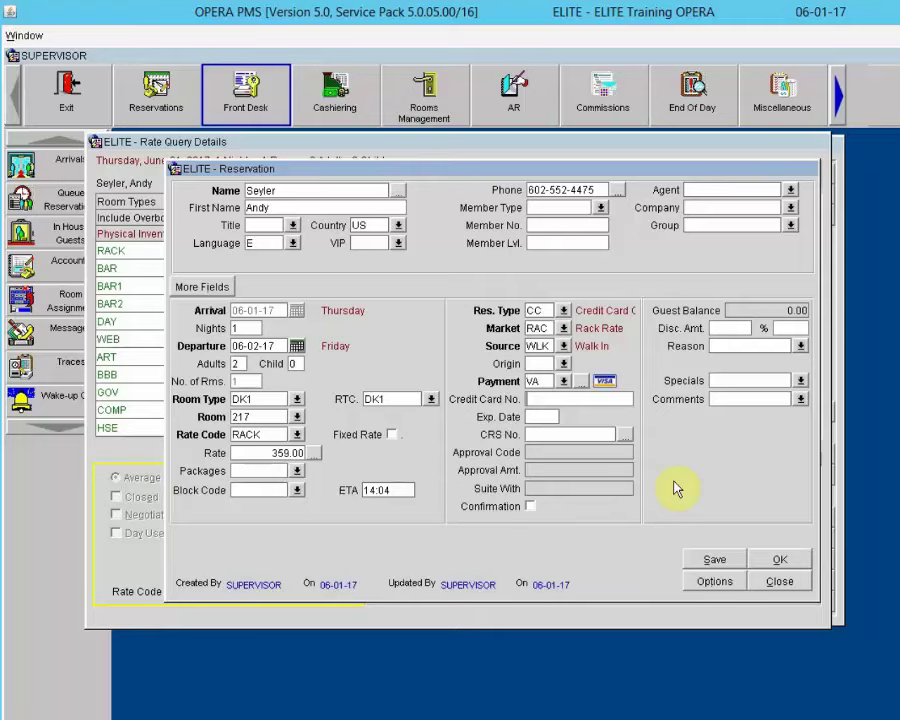
Step: Enter the Visa card number, re-entering it after the warning, and expiry date 12/20
{"action": "type", "text": "4444333322221"}
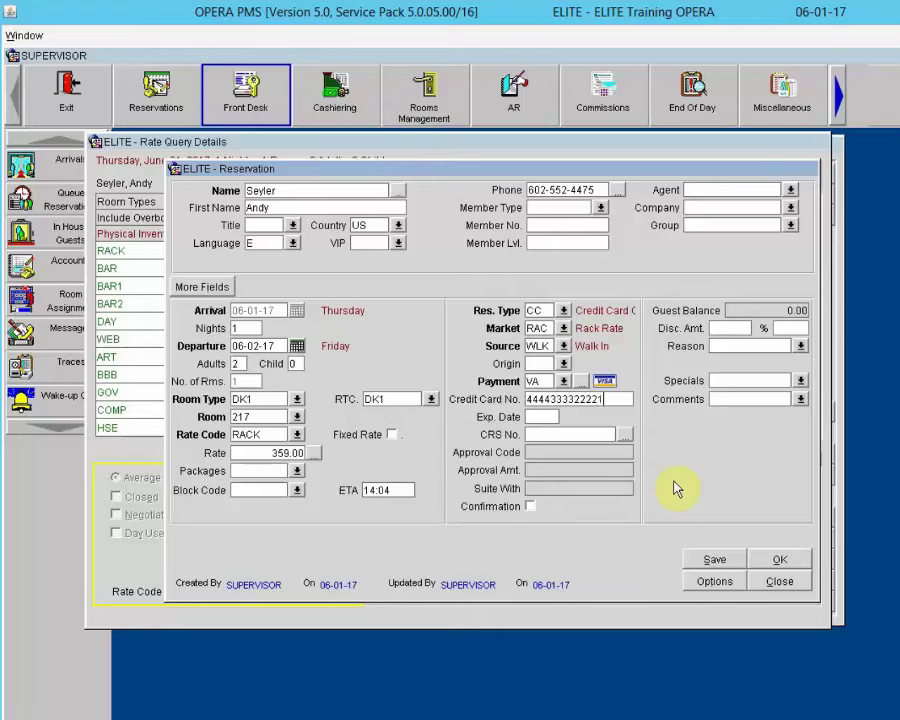
{"action": "type", "text": "111"}
{"action": "key", "text": "Tab"}
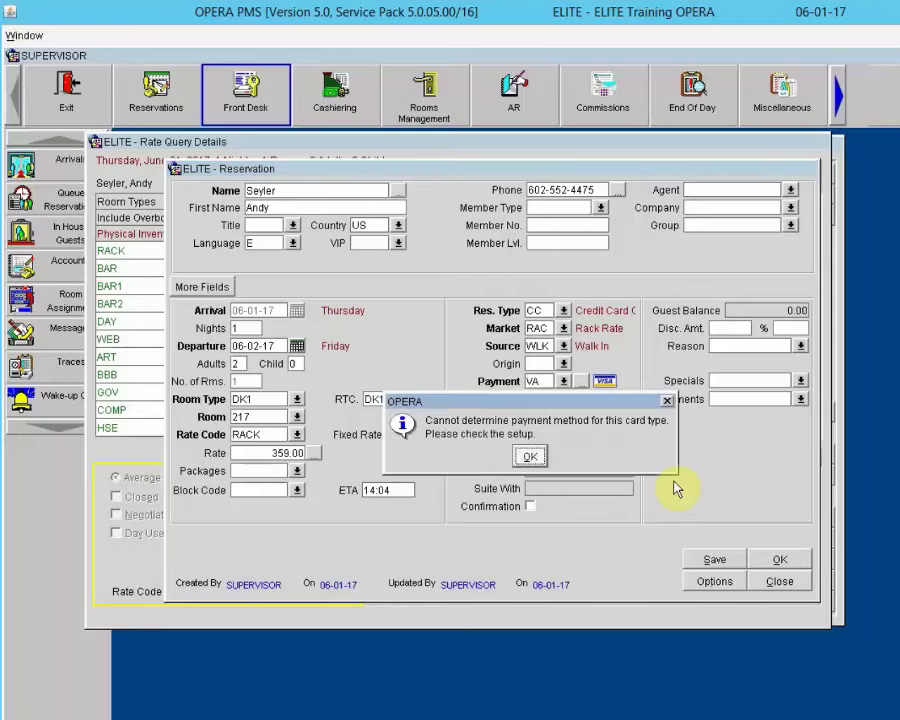
{"action": "key", "text": "Return"}
{"action": "type", "text": "444"}
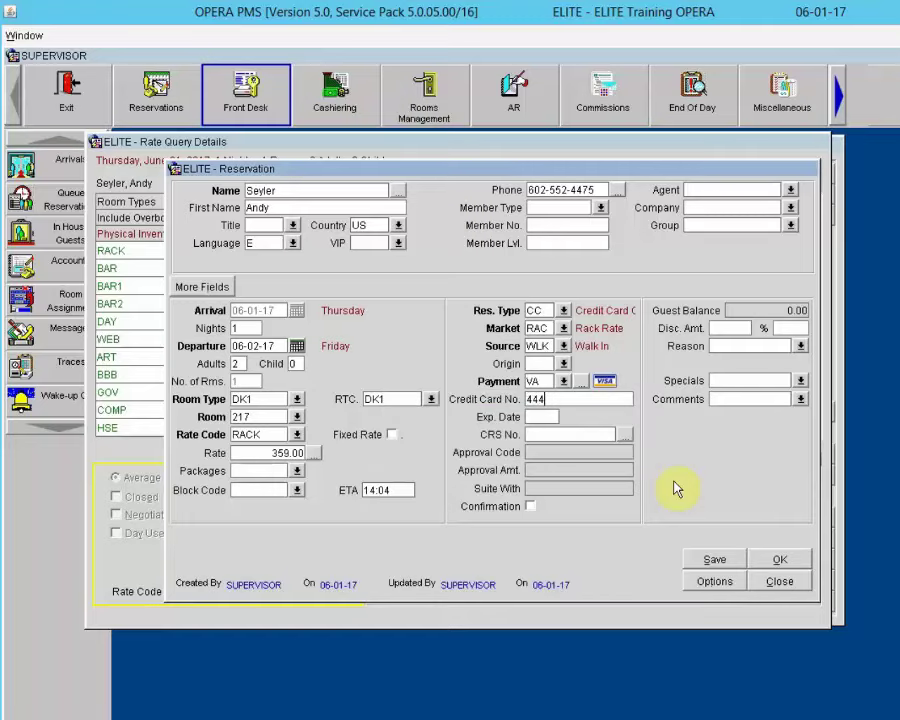
{"action": "type", "text": "4333322221111"}
{"action": "key", "text": "Tab"}
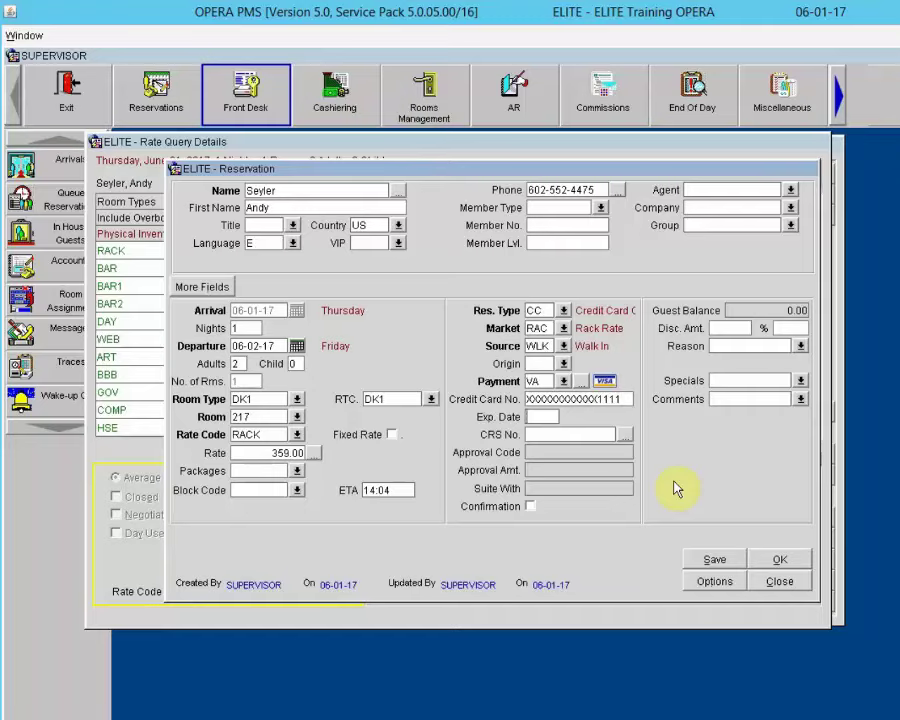
{"action": "type", "text": "12/20"}
{"action": "key", "text": "Tab"}
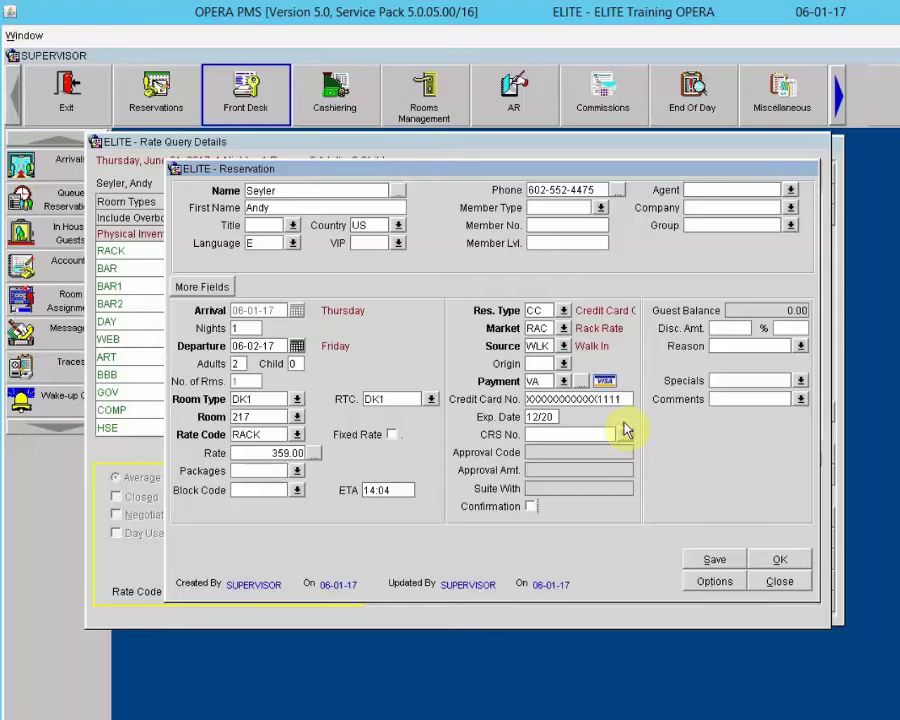
Step: Give the Visa payment authorization rule 2, Nights*(Daily Rate + Amount), with amount 50.00
{"action": "left_click", "coordinate": [584, 383]}
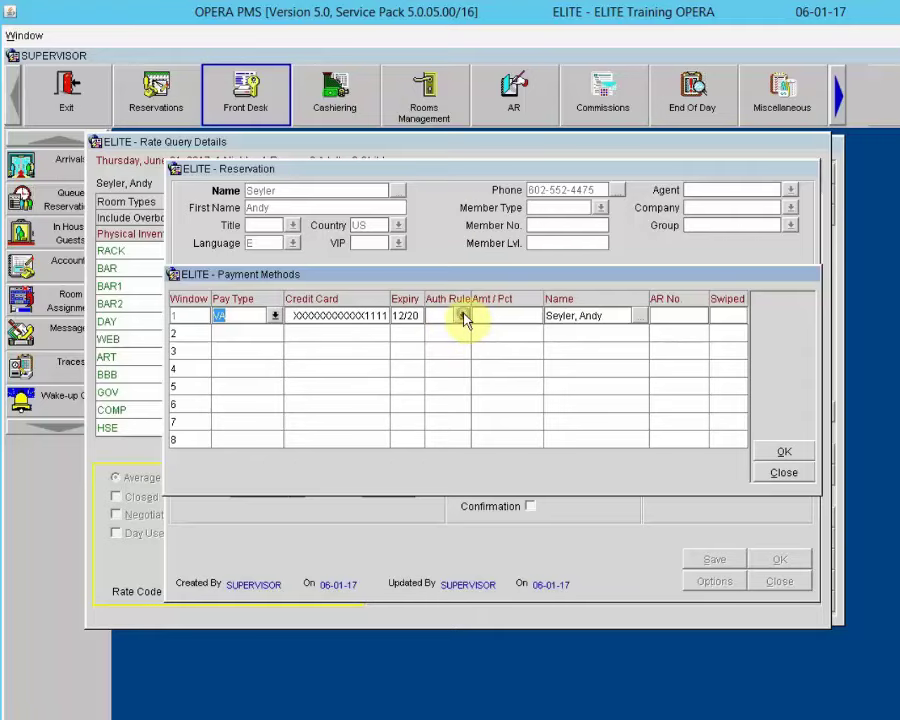
{"action": "left_click", "coordinate": [461, 315]}
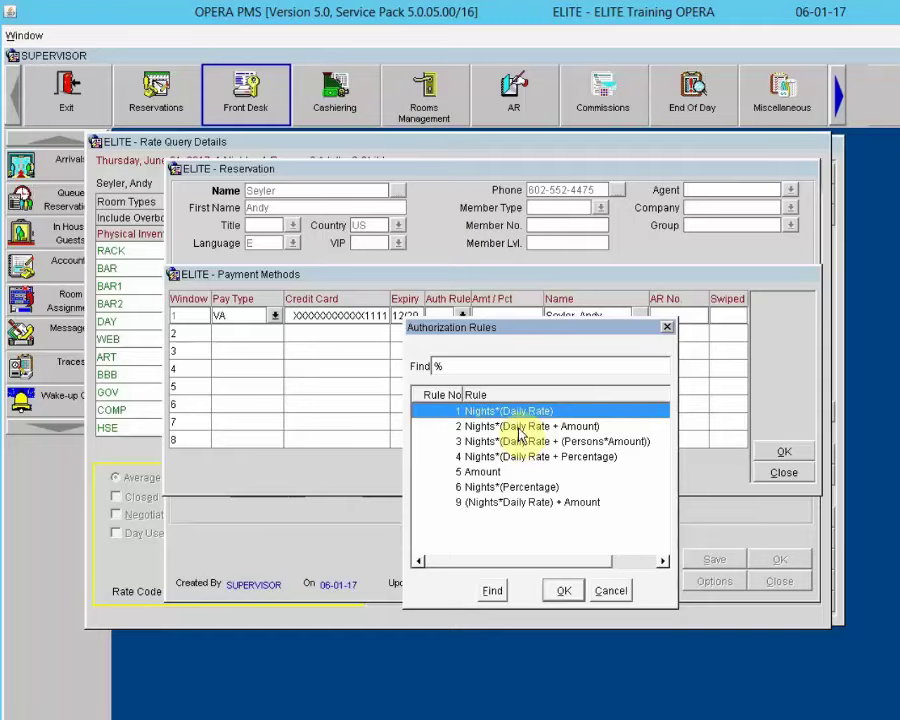
{"action": "left_click", "coordinate": [520, 427]}
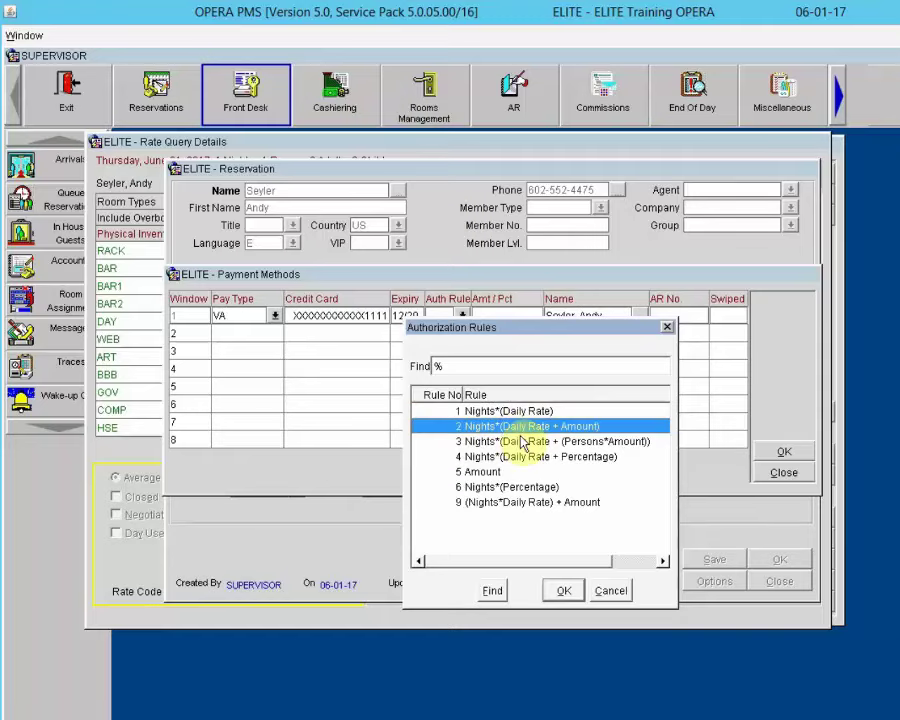
{"action": "left_click", "coordinate": [563, 591]}
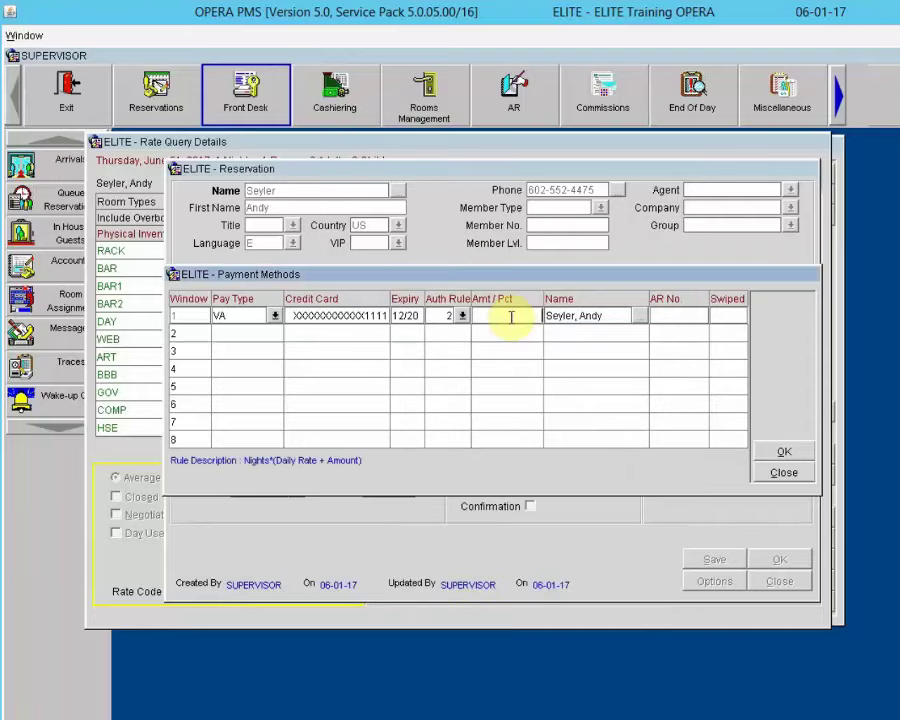
{"action": "key", "text": "Tab"}
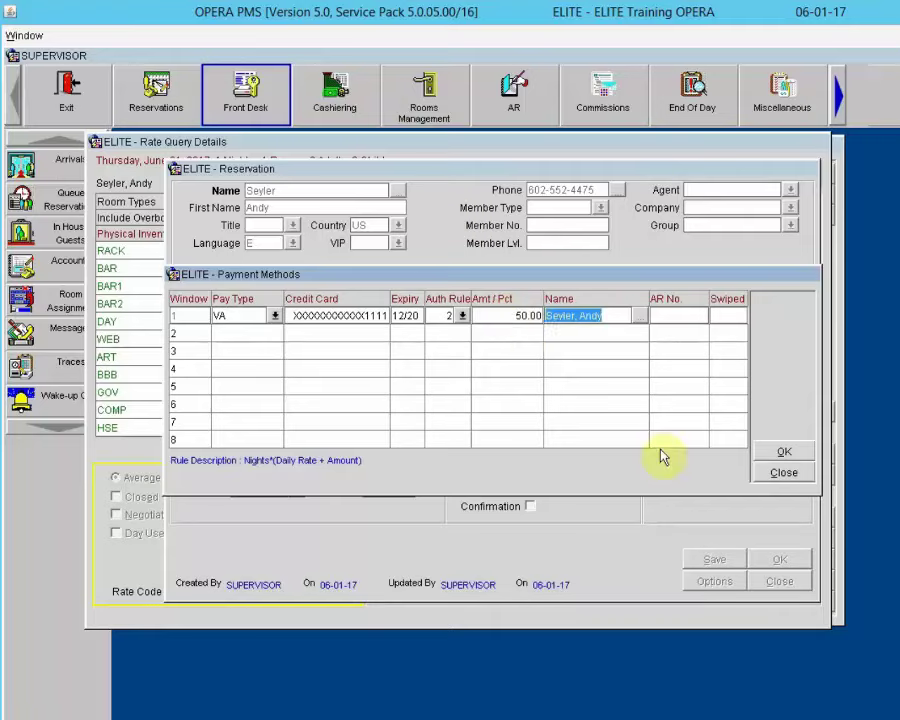
{"action": "left_click", "coordinate": [778, 452]}
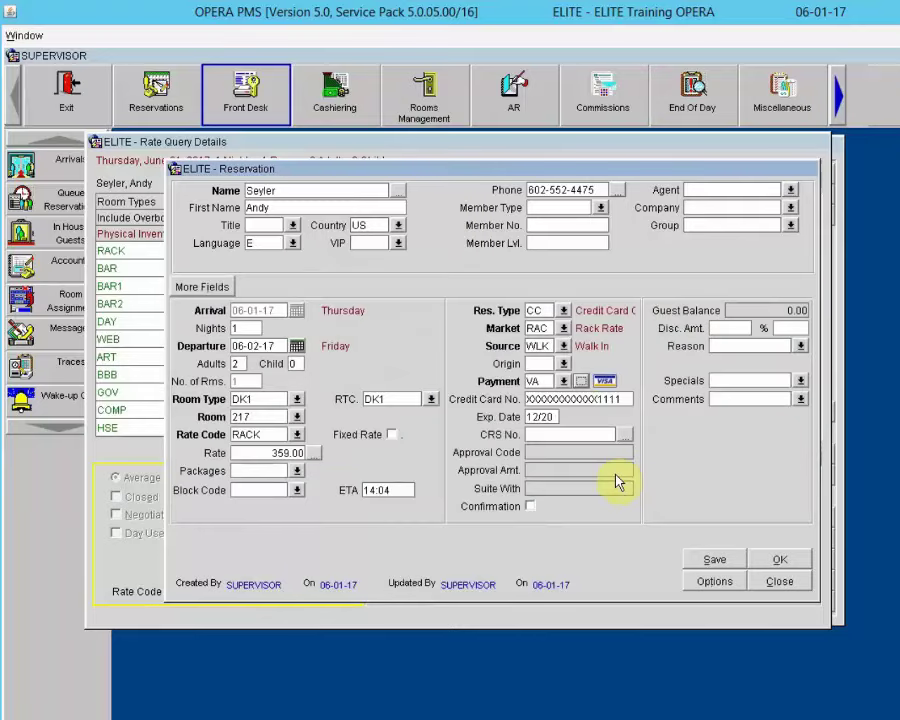
Step: Check the walk-in guest into room 217 and acknowledge the success message
{"action": "left_click", "coordinate": [789, 560]}
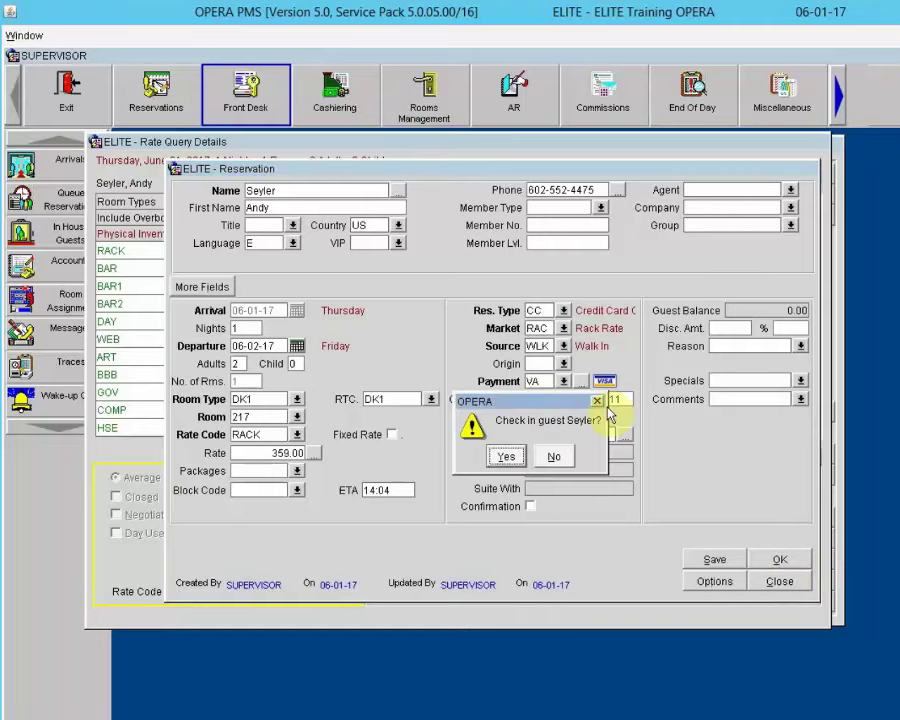
{"action": "left_click", "coordinate": [506, 455]}
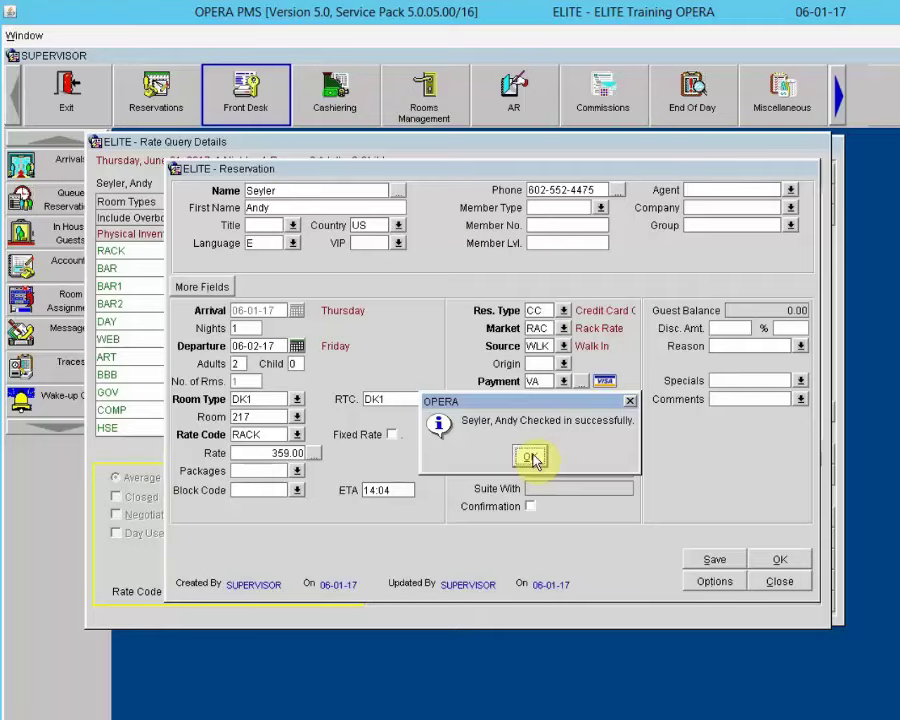
{"action": "left_click", "coordinate": [527, 457]}
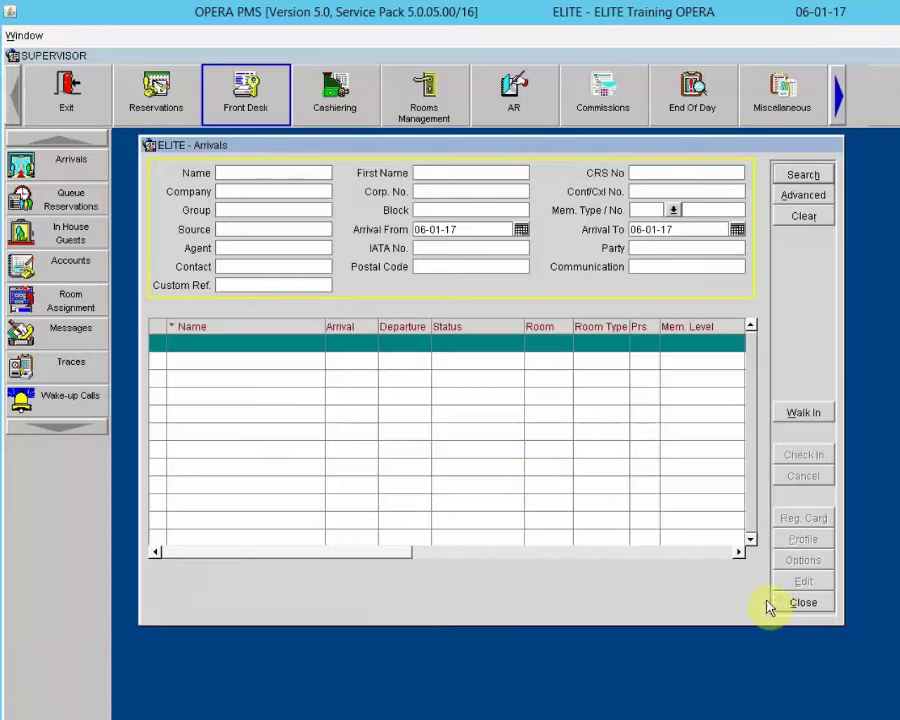
Step: Close Arrivals, search In House Guests by the guest's surname to confirm room 217, then close it
{"action": "left_click", "coordinate": [801, 600]}
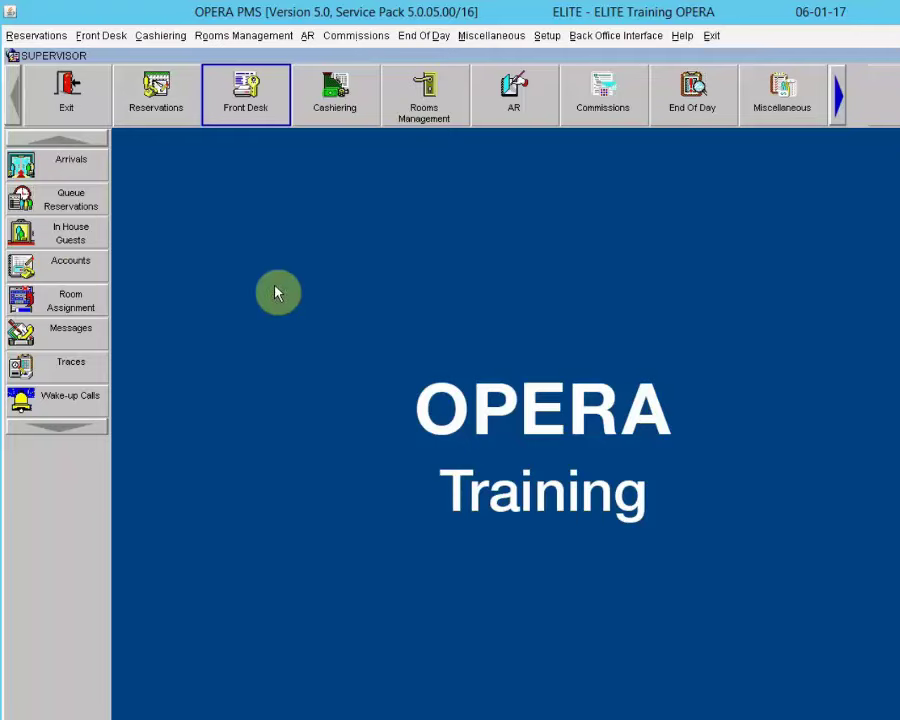
{"action": "left_click", "coordinate": [32, 231]}
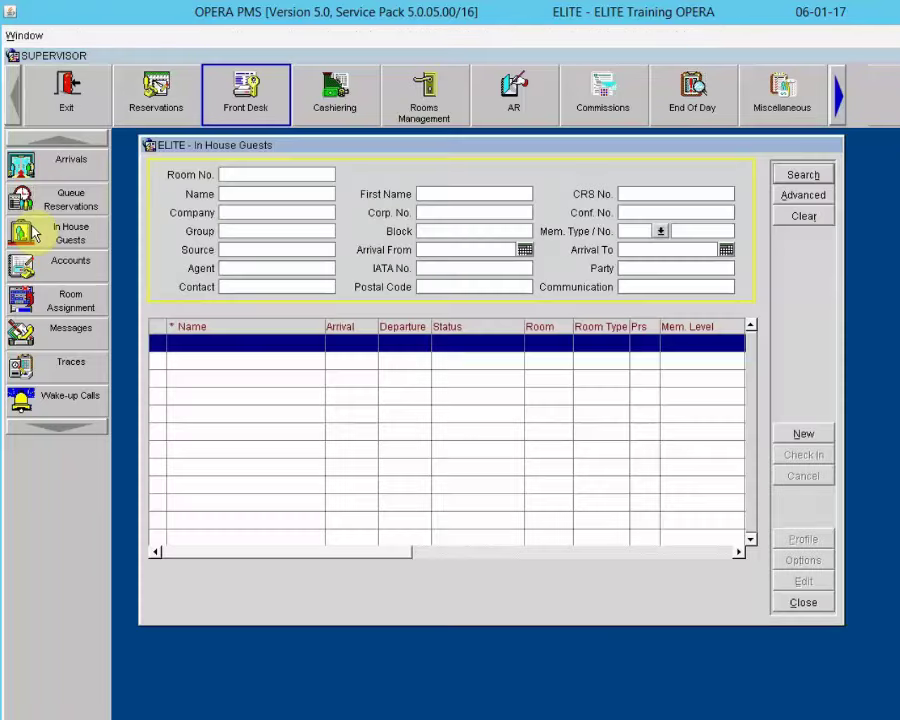
{"action": "key", "text": "Tab"}
{"action": "type", "text": "seyler"}
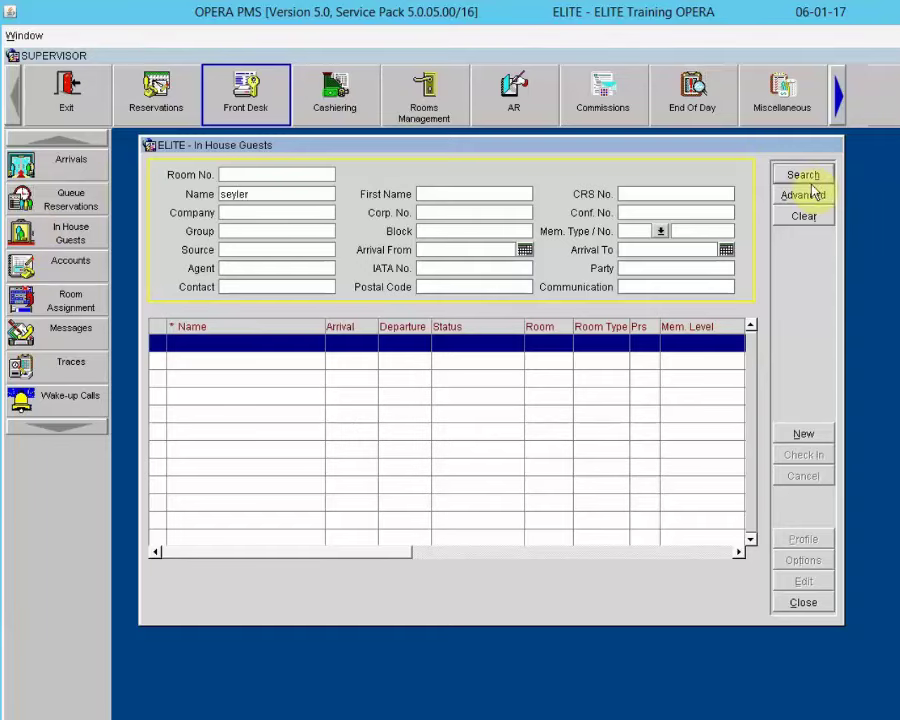
{"action": "left_click", "coordinate": [803, 178]}
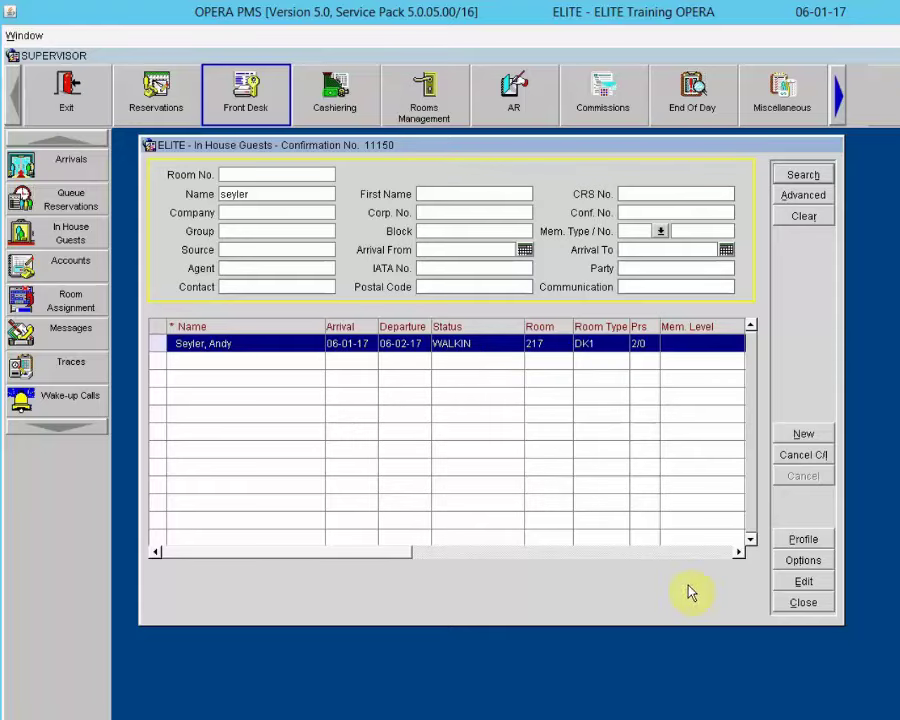
{"action": "left_click", "coordinate": [802, 603]}
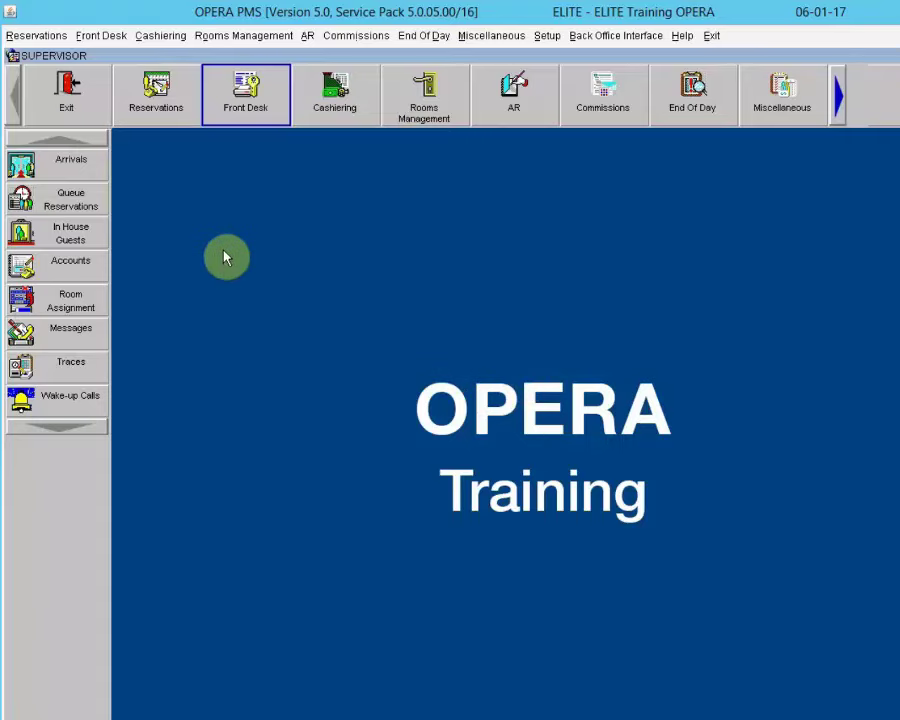
{"action": "left_click", "coordinate": [57, 168]}
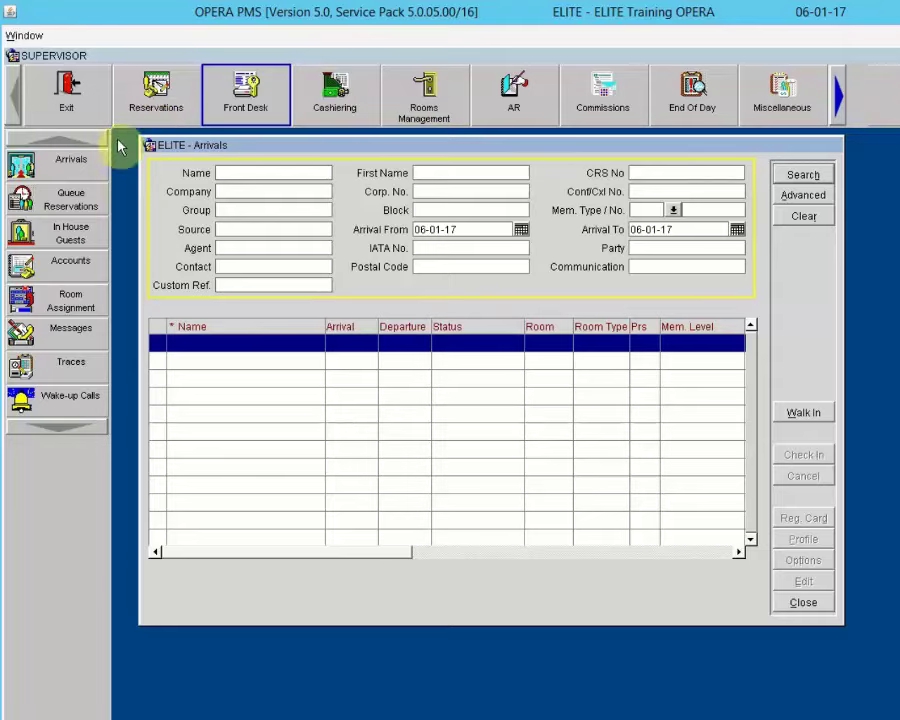
{"action": "left_click", "coordinate": [797, 175]}
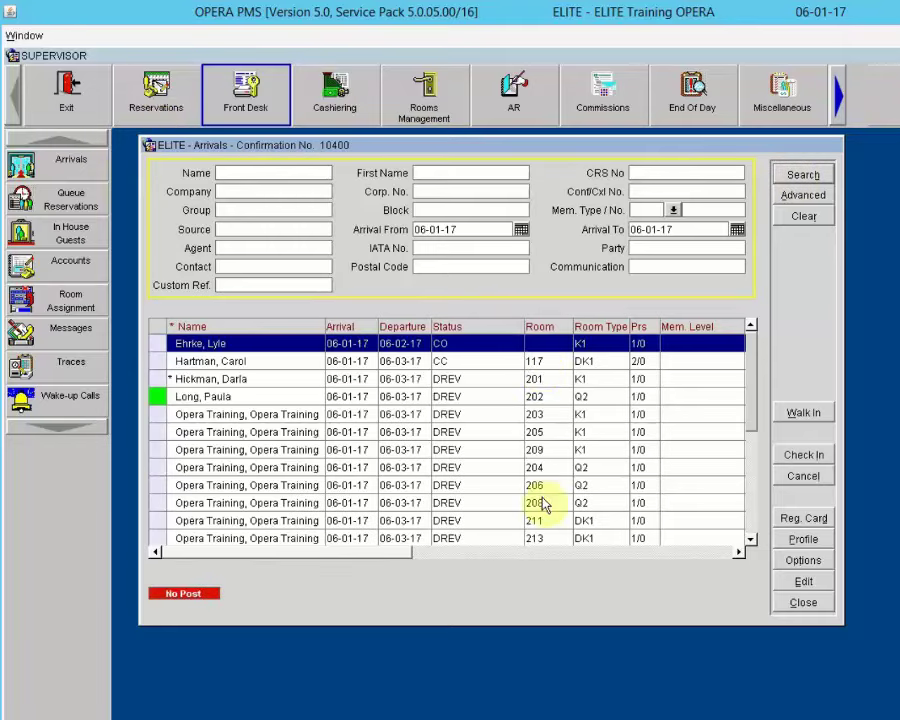
{"action": "left_click", "coordinate": [800, 603]}
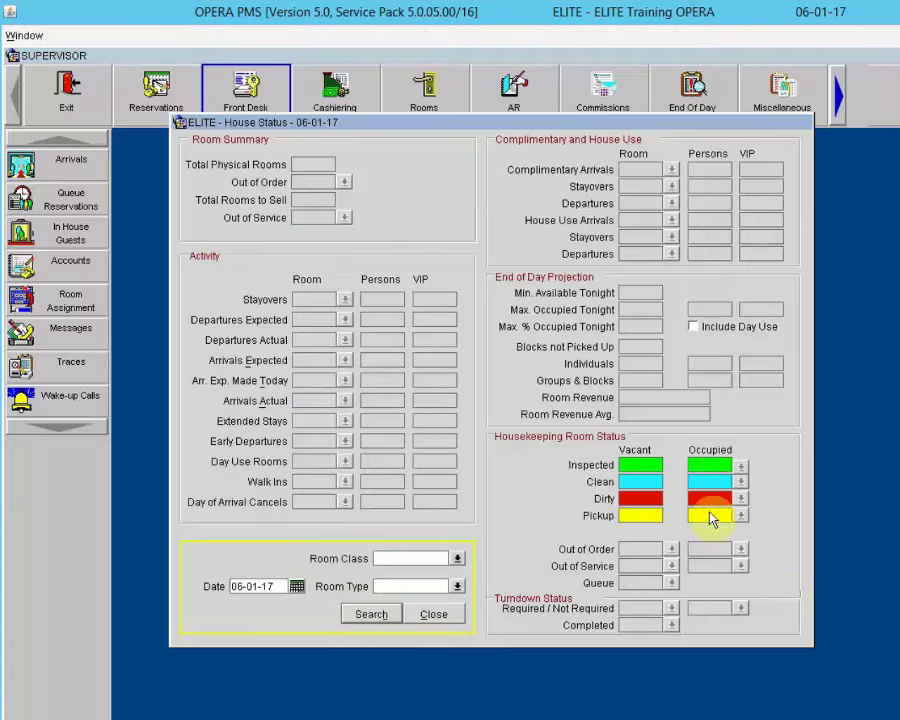
{"action": "left_click", "coordinate": [368, 614]}
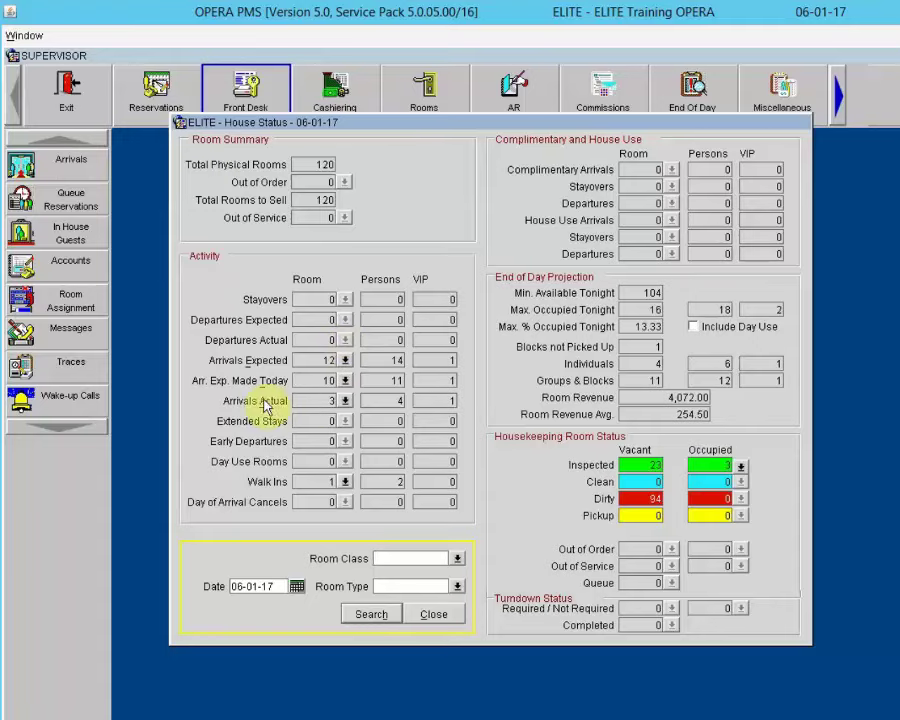
{"action": "left_click", "coordinate": [345, 401]}
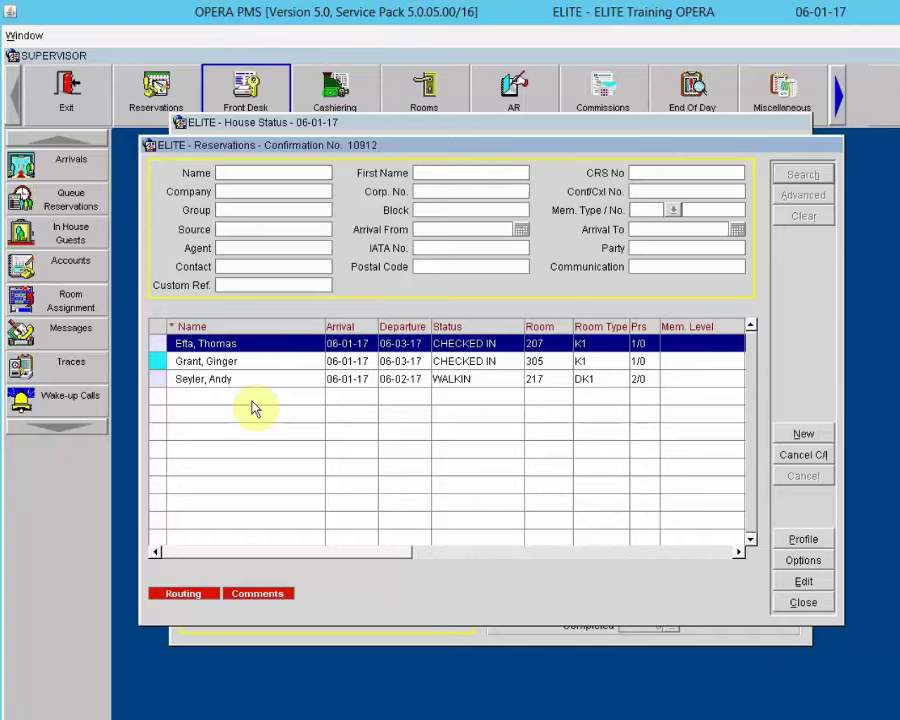
{"action": "left_click", "coordinate": [801, 600]}
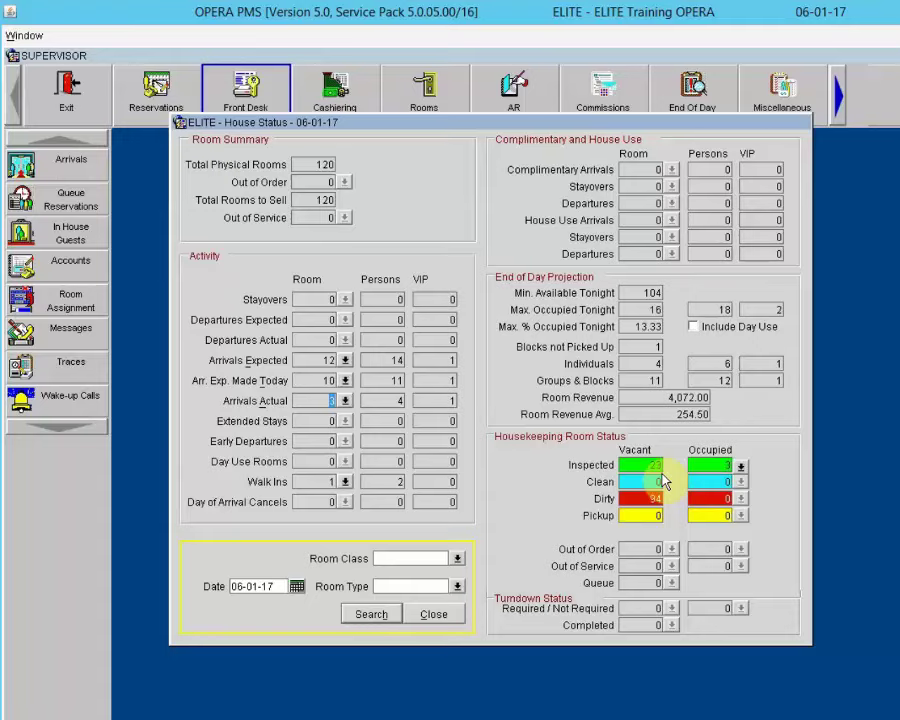
{"action": "left_click", "coordinate": [433, 616]}
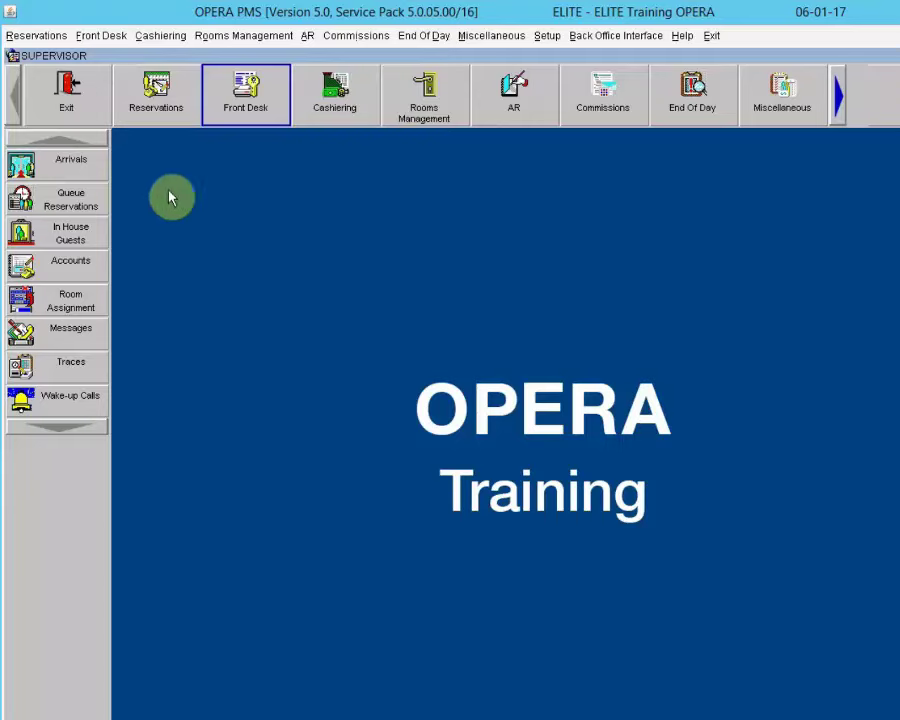
Step: Load today's Room Plan, page down to confirm room 217 is occupied, then close it
{"action": "left_click", "coordinate": [155, 93]}
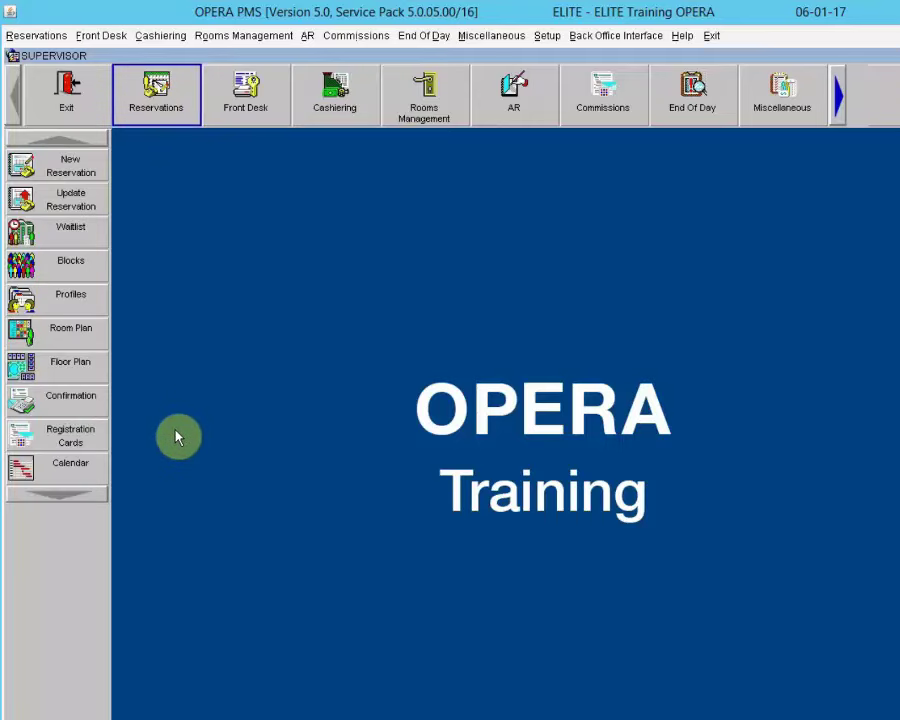
{"action": "left_click", "coordinate": [48, 437]}
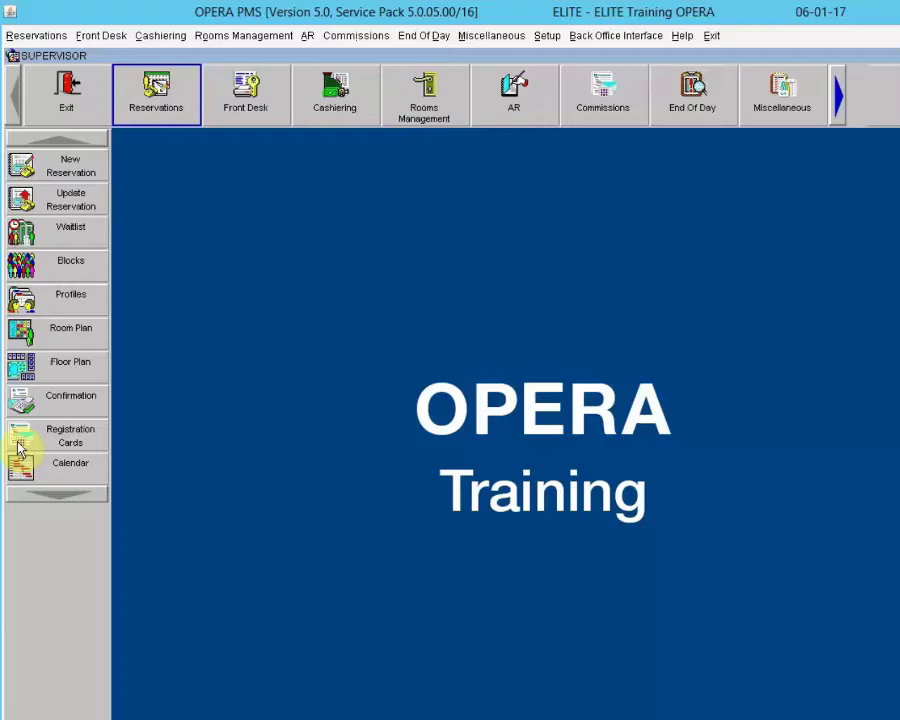
{"action": "left_click", "coordinate": [41, 330]}
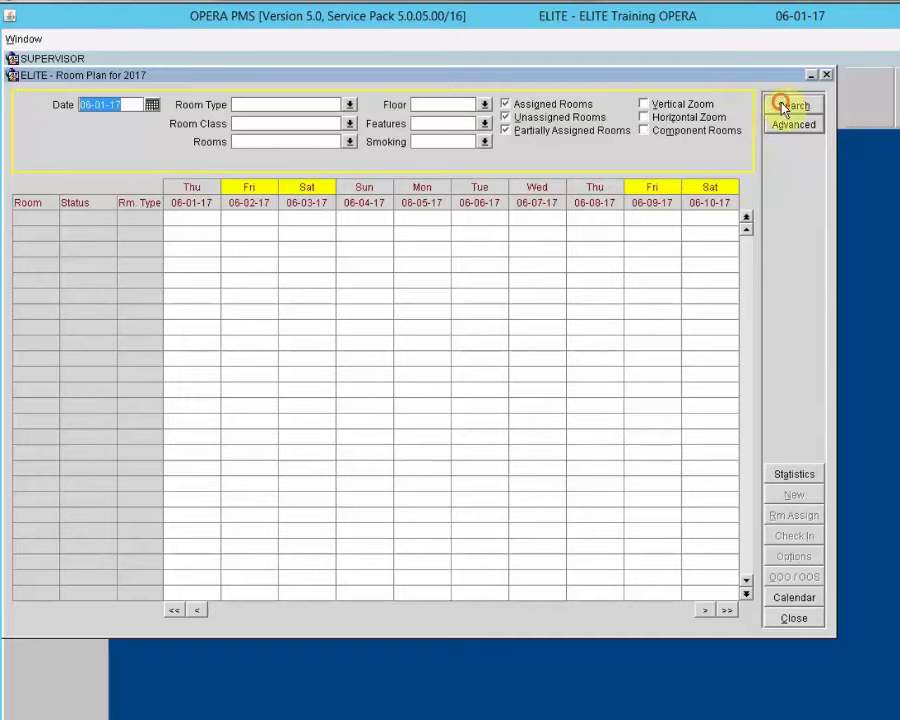
{"action": "left_click", "coordinate": [783, 106]}
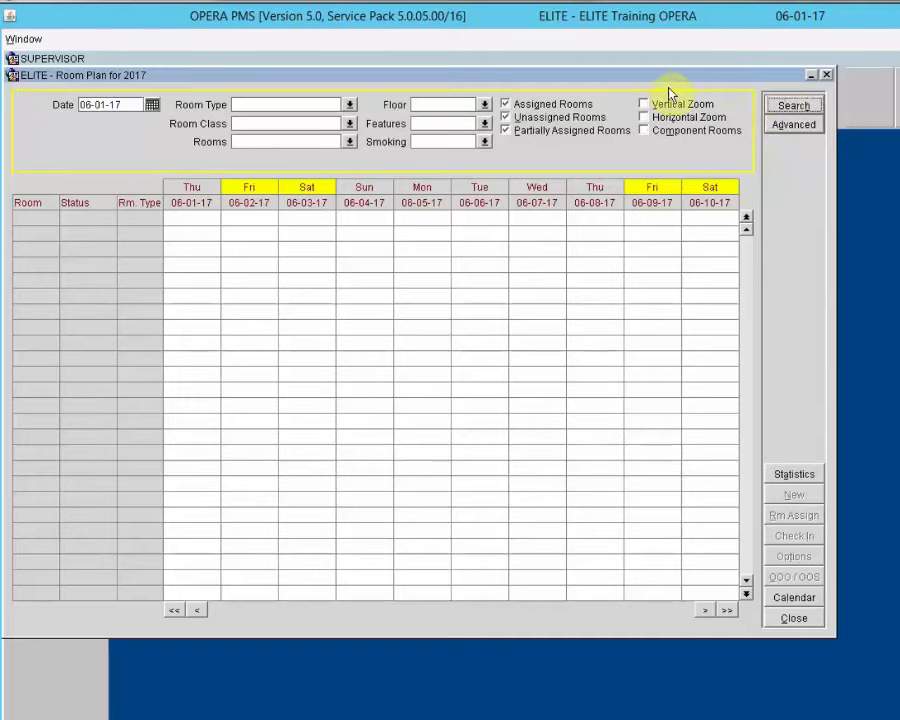
{"action": "left_click_drag", "start_coordinate": [700, 88], "coordinate": [702, 86]}
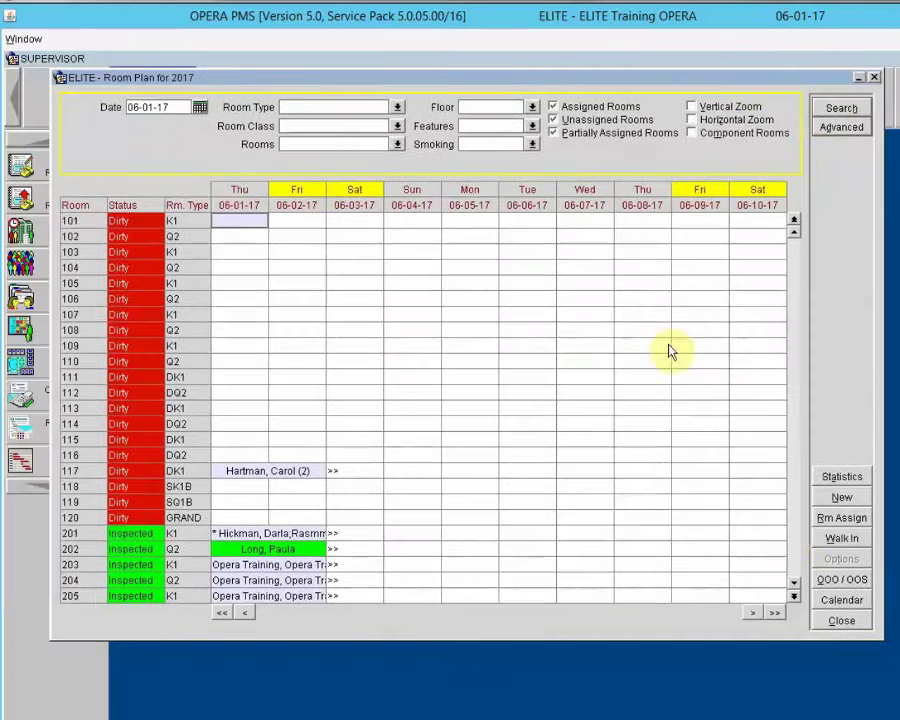
{"action": "left_click", "coordinate": [795, 531]}
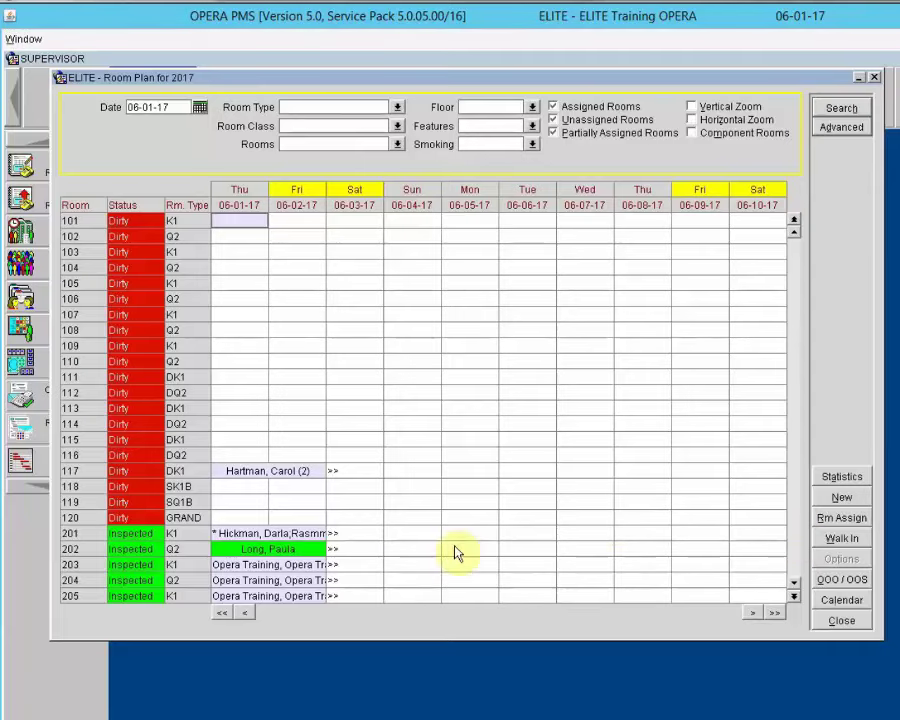
{"action": "left_click", "coordinate": [424, 552]}
{"action": "key", "text": "Page_Down"}
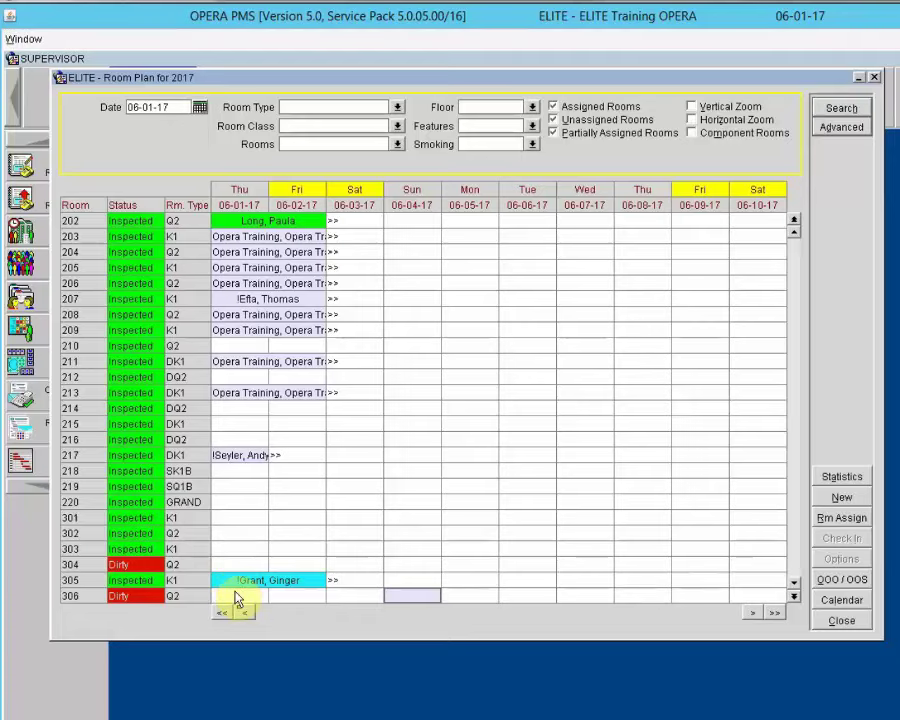
{"action": "left_click", "coordinate": [840, 622]}
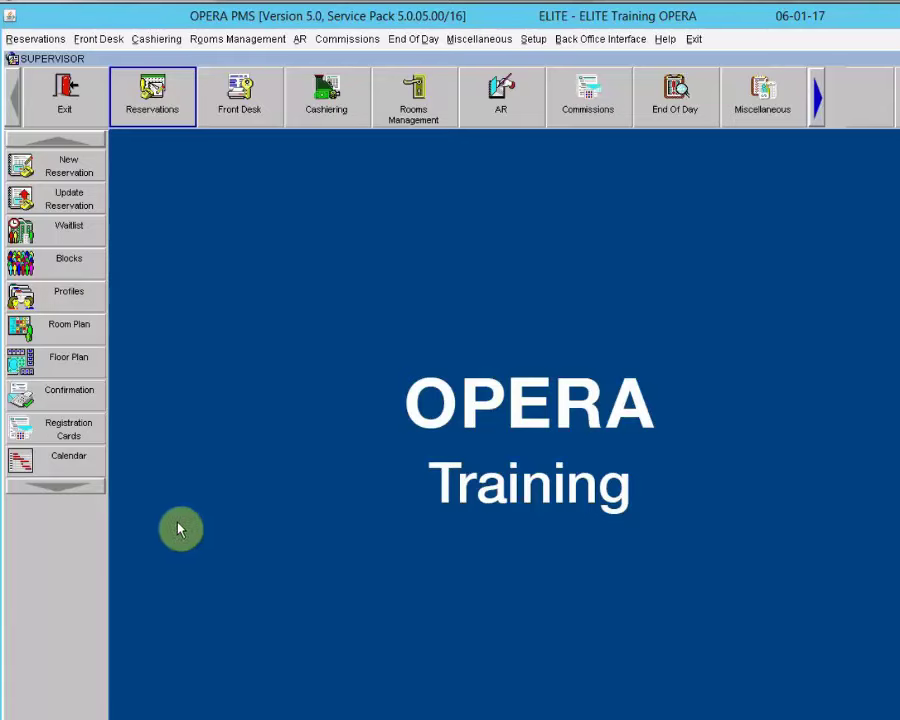
Step: View the 02 - Second Floor plan and reposition its window
{"action": "left_click", "coordinate": [52, 372]}
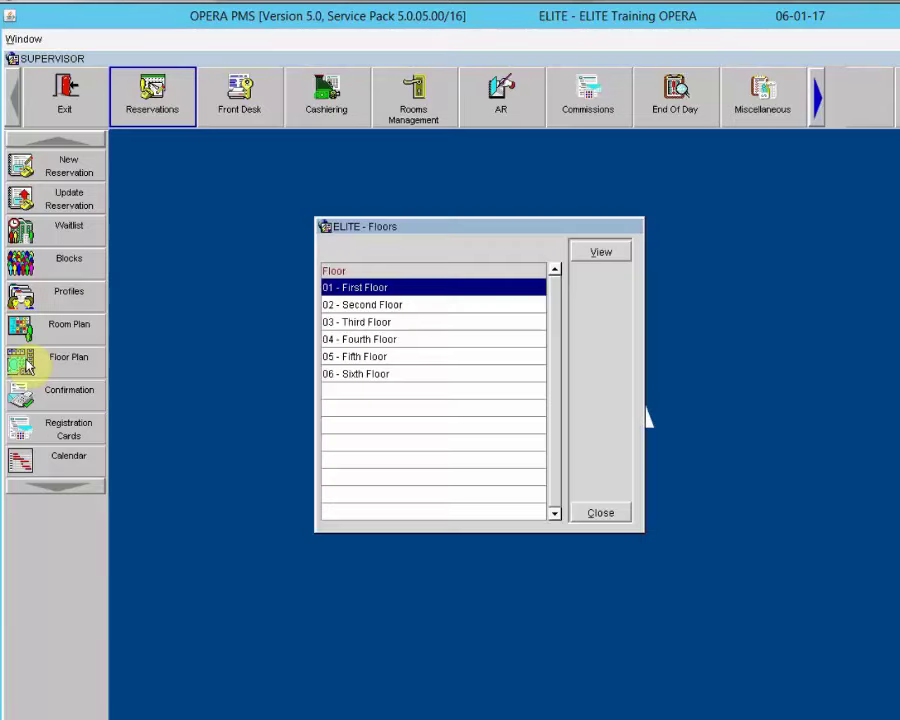
{"action": "left_click", "coordinate": [348, 305]}
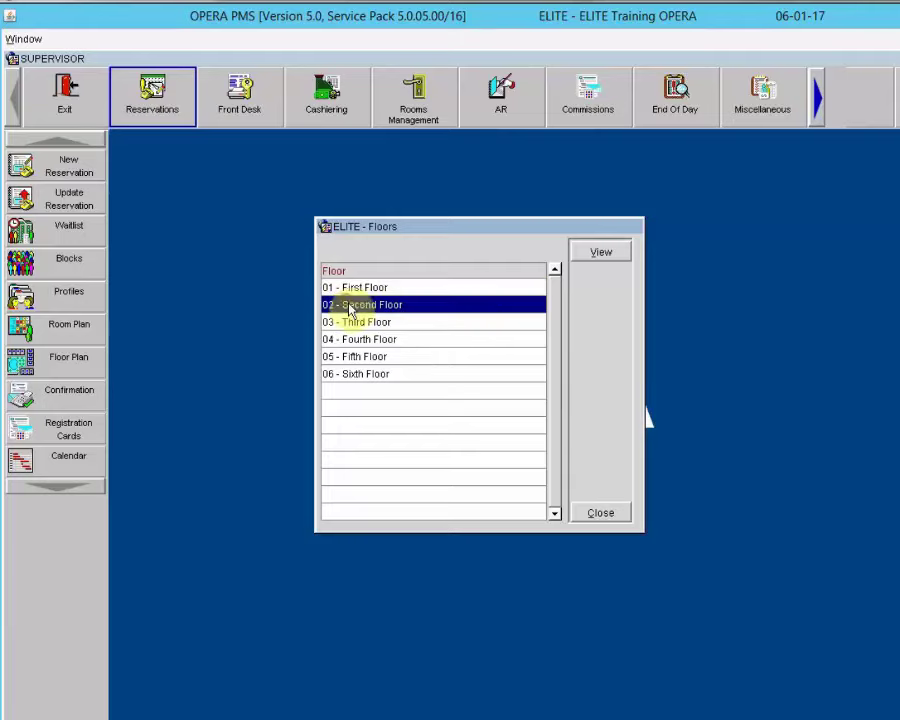
{"action": "left_click", "coordinate": [598, 253]}
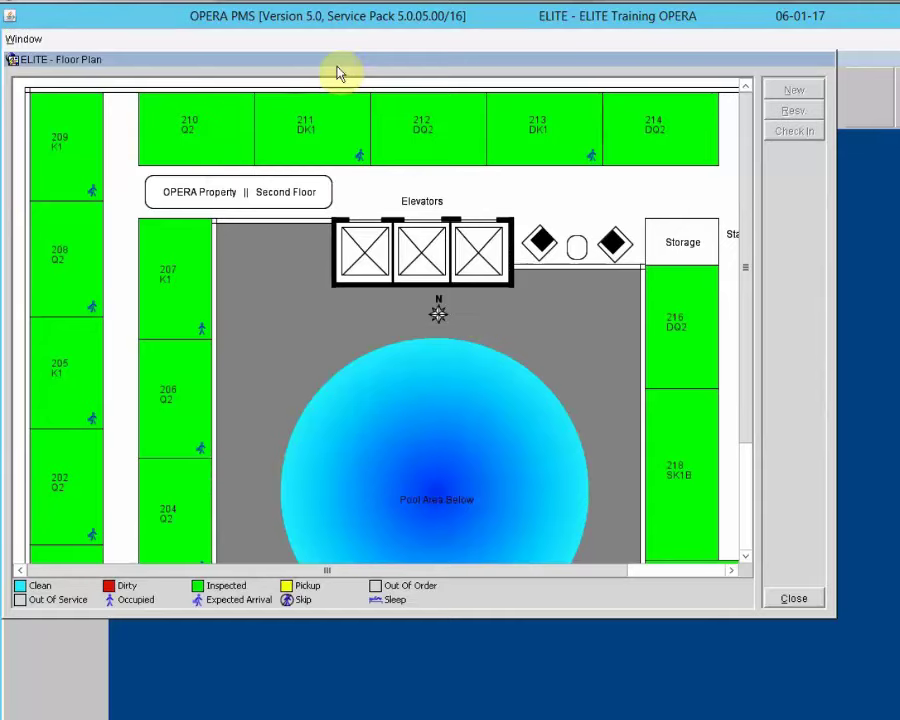
{"action": "left_click_drag", "start_coordinate": [344, 60], "coordinate": [416, 120]}
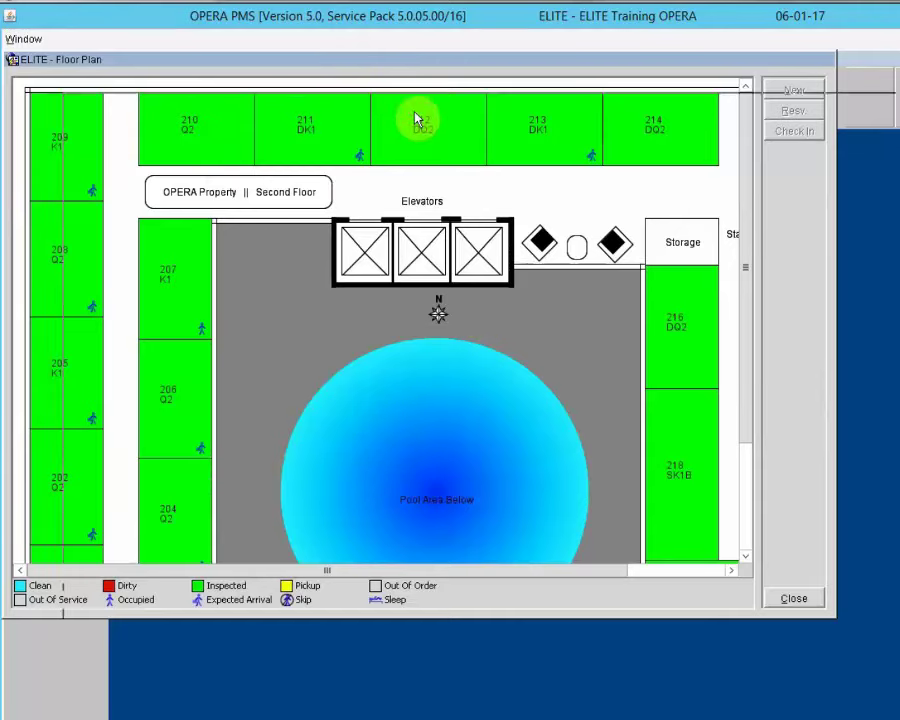